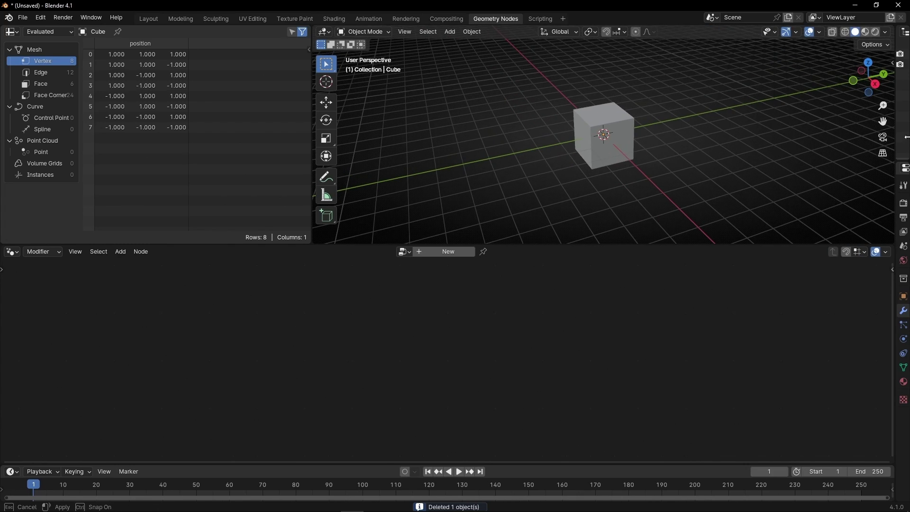
# - Close the spreadsheet and timeline areas, keeping only the 3D viewport and the node editor
pyautogui.rightClick(260, 36)
pyautogui.click(230, 134)
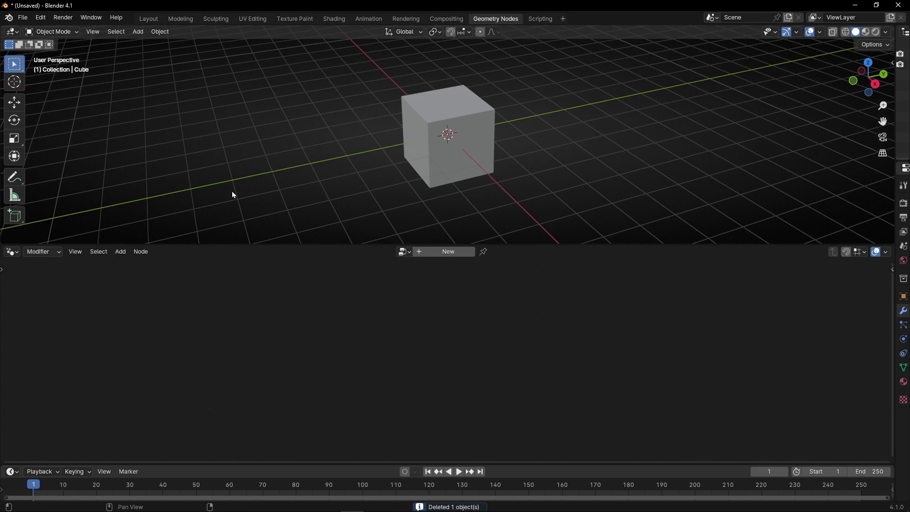
pyautogui.rightClick(308, 471)
pyautogui.click(308, 471)
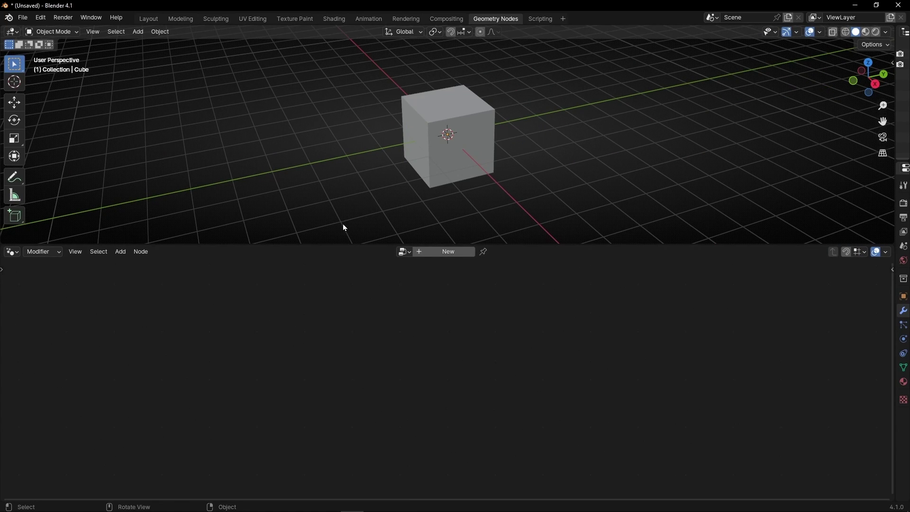
# - Create and pin a new geometry node tree on the cube, and delete its Group Input node
pyautogui.click(445, 252)
pyautogui.click(501, 252)
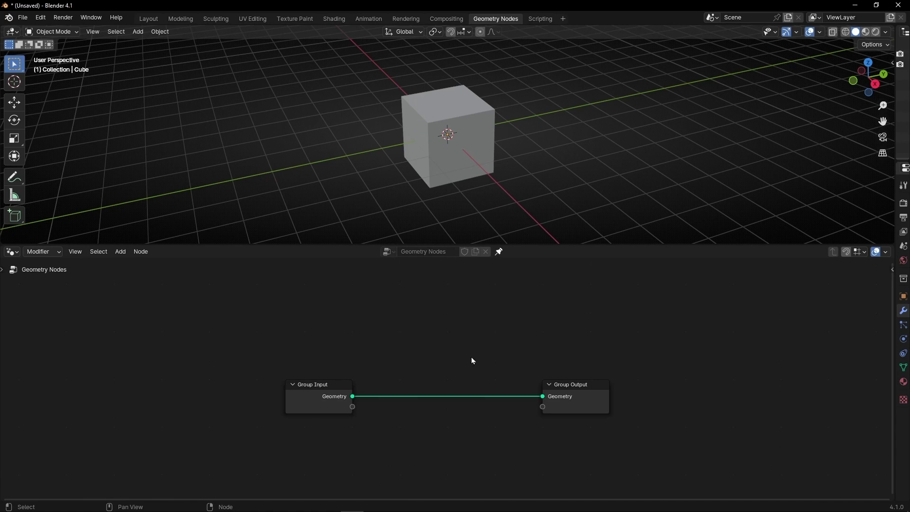
pyautogui.press('x')
# - Add a Grid node with size 7.8 m and 47 vertices in X and Y, and link its Mesh to the Group Output
pyautogui.hotkey('shift', 'a')
pyautogui.write('grid')
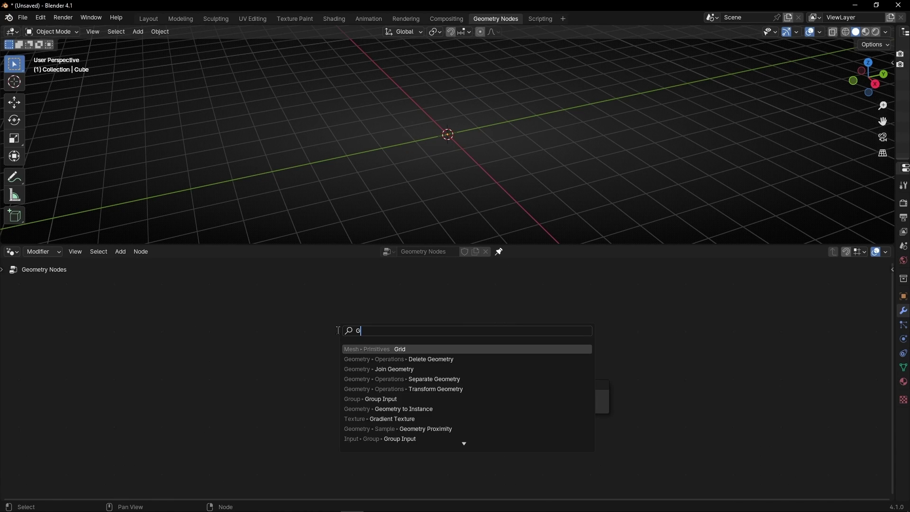
pyautogui.press('Return')
pyautogui.click(338, 330)
pyautogui.keyDown('alt'); pyautogui.moveTo(347, 344); pyautogui.dragTo(566, 390, button='right'); pyautogui.keyUp('alt')
pyautogui.moveTo(348, 369); pyautogui.dragTo(387, 401)
pyautogui.moveTo(358, 338); pyautogui.dragTo(301, 373)
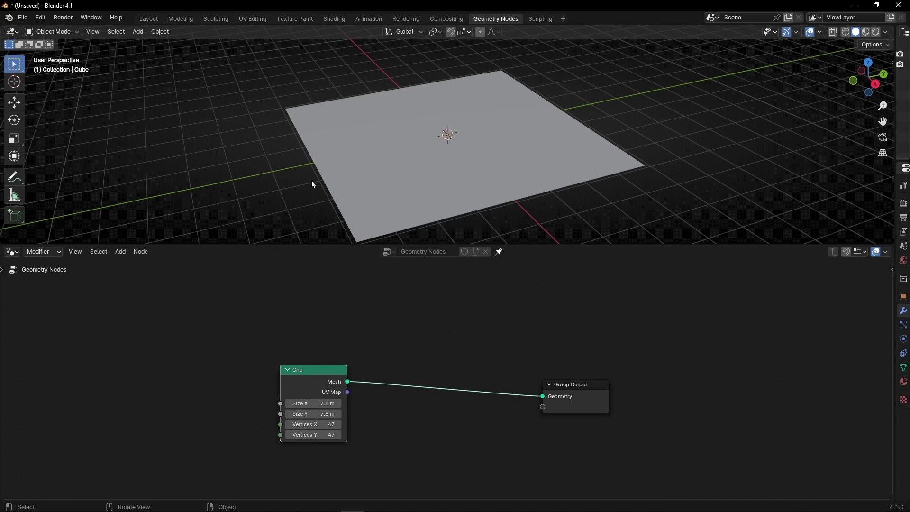
# - Add a Monkey mesh object to the scene at the centre of the grid
pyautogui.click(135, 33)
pyautogui.moveTo(190, 43)
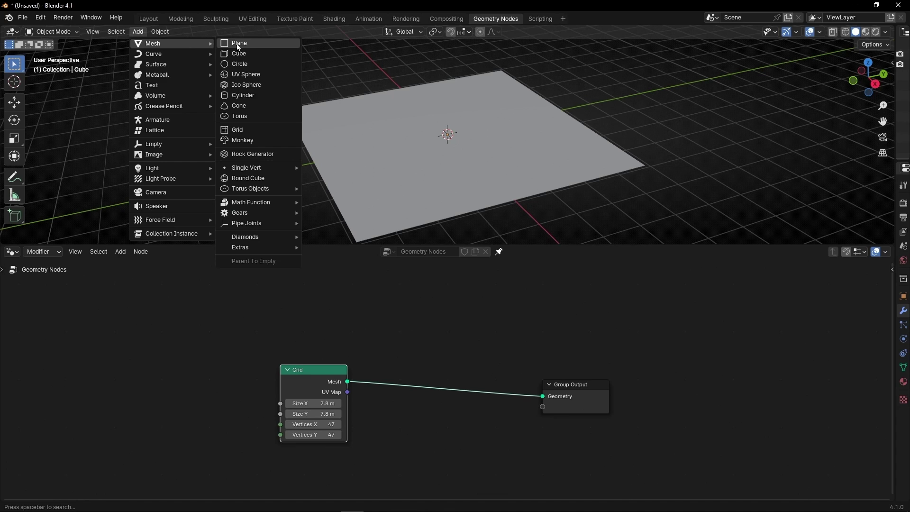
pyautogui.click(263, 132)
pyautogui.moveTo(292, 156); pyautogui.dragTo(485, 176, button='middle')
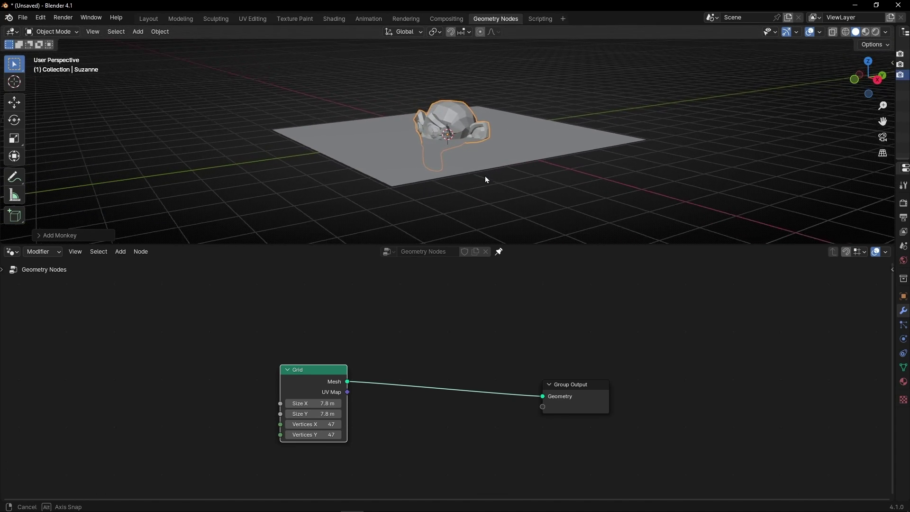
# - Add an Object Info node that references the Suzanne object and set its transform space to Relative
pyautogui.hotkey('shift', 'a')
pyautogui.write('obj')
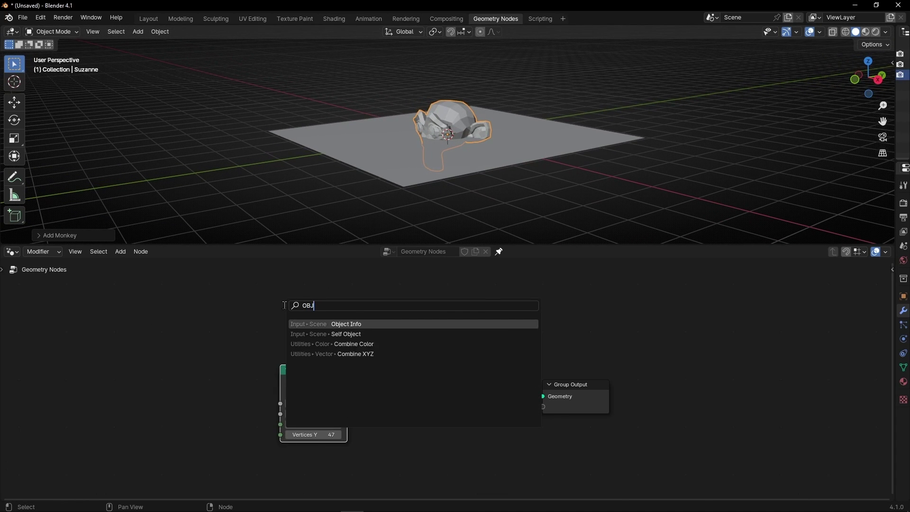
pyautogui.press('Return')
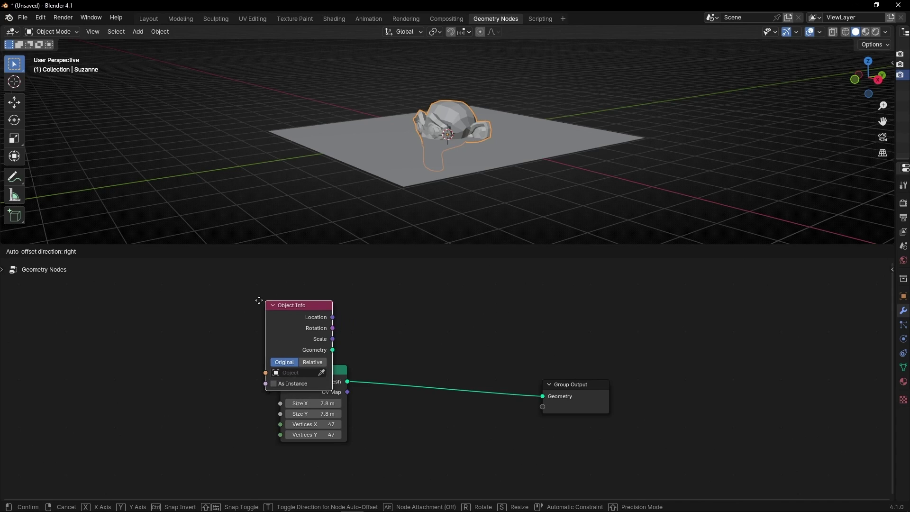
pyautogui.click(184, 295)
pyautogui.click(240, 363)
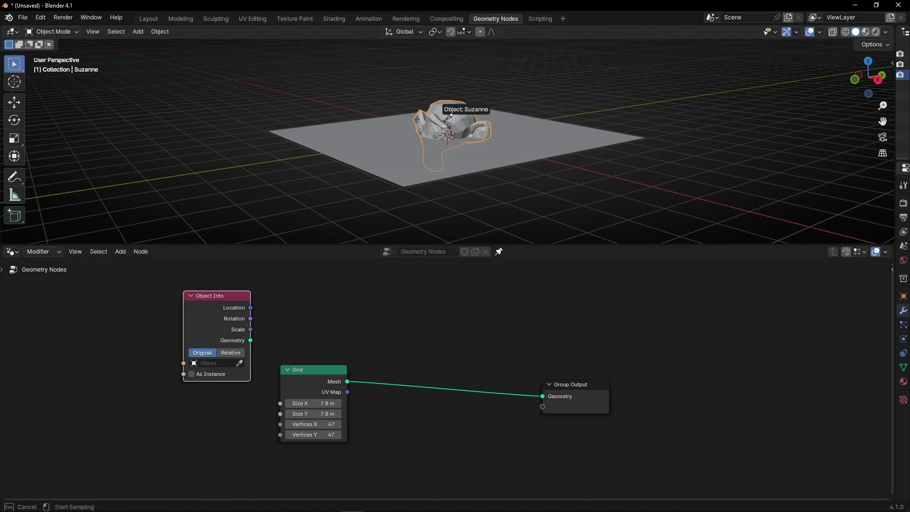
pyautogui.click(450, 110)
pyautogui.scroll(3, 177, 350)
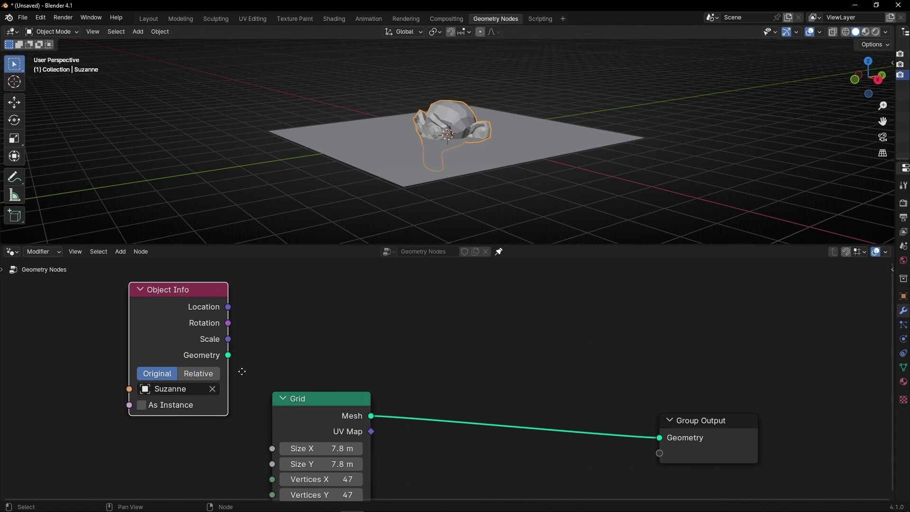
pyautogui.click(218, 379)
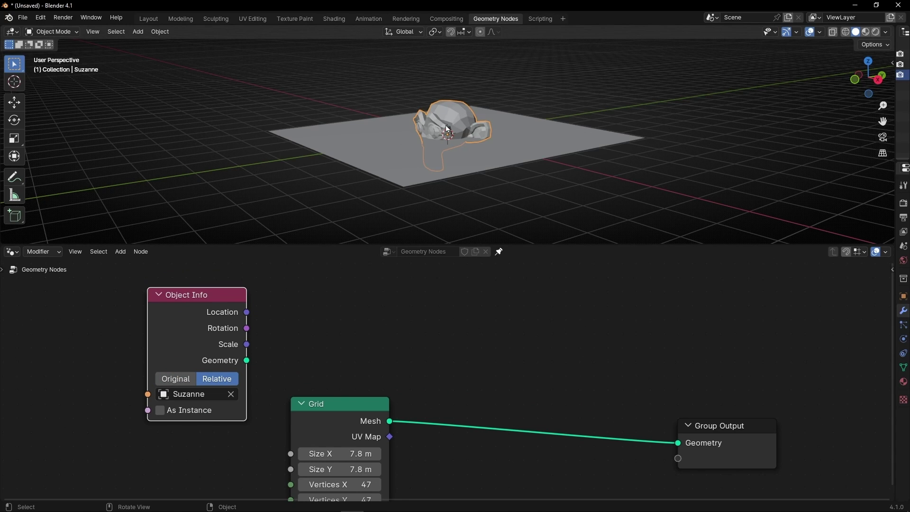
# - Raise the monkey along the Z axis so it floats above the grid plane
pyautogui.press('g')
pyautogui.press('z')
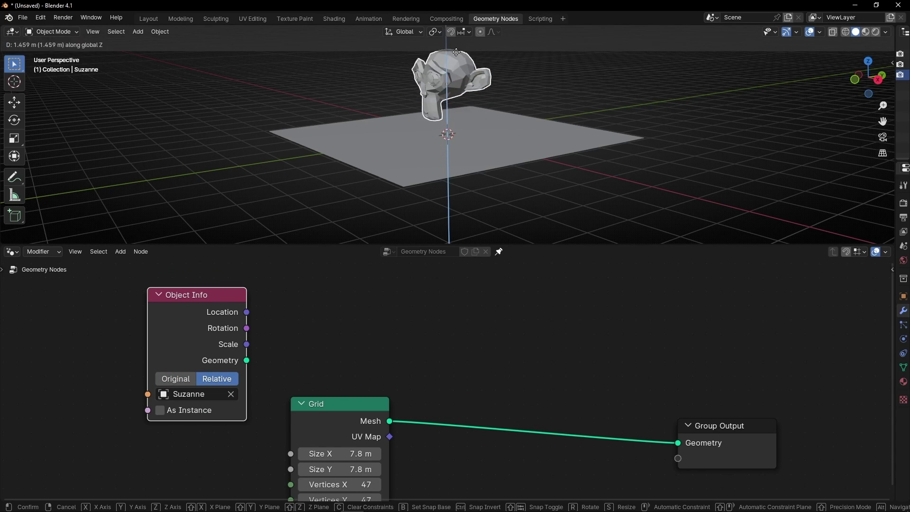
pyautogui.click(456, 29)
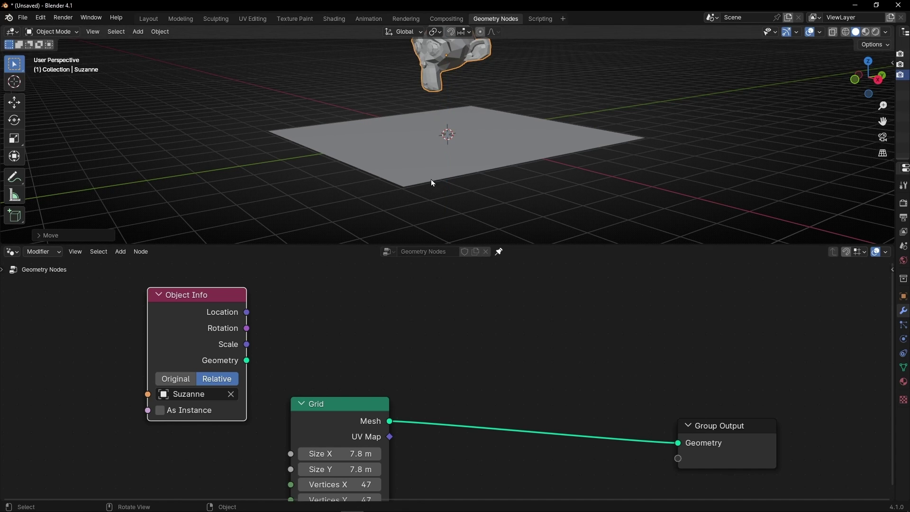
pyautogui.moveTo(433, 182)
pyautogui.mouseDown(button='middle')
pyautogui.moveTo(478, 171)
pyautogui.moveTo(433, 175)
pyautogui.moveTo(465, 194)
pyautogui.moveTo(442, 194)
pyautogui.mouseUp(button='middle')
pyautogui.scroll(-3, 413, 361)
pyautogui.moveTo(428, 378); pyautogui.dragTo(369, 359, button='middle')
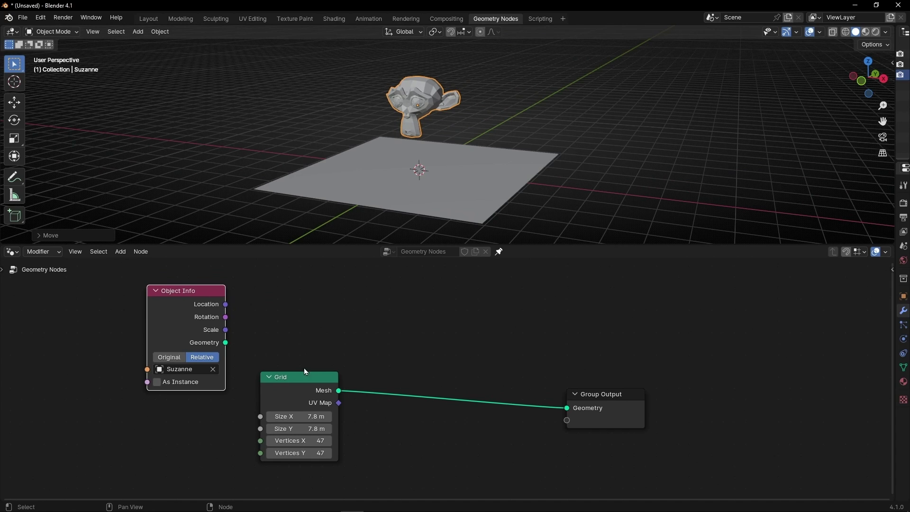
# - Maximize the node editor and rearrange the nodes with Grid and Group Output above the Object Info node
pyautogui.hotkey('ctrl', 'space')
pyautogui.moveTo(308, 279); pyautogui.dragTo(308, 119)
pyautogui.moveTo(599, 297); pyautogui.dragTo(617, 127)
pyautogui.moveTo(195, 195); pyautogui.dragTo(310, 299)
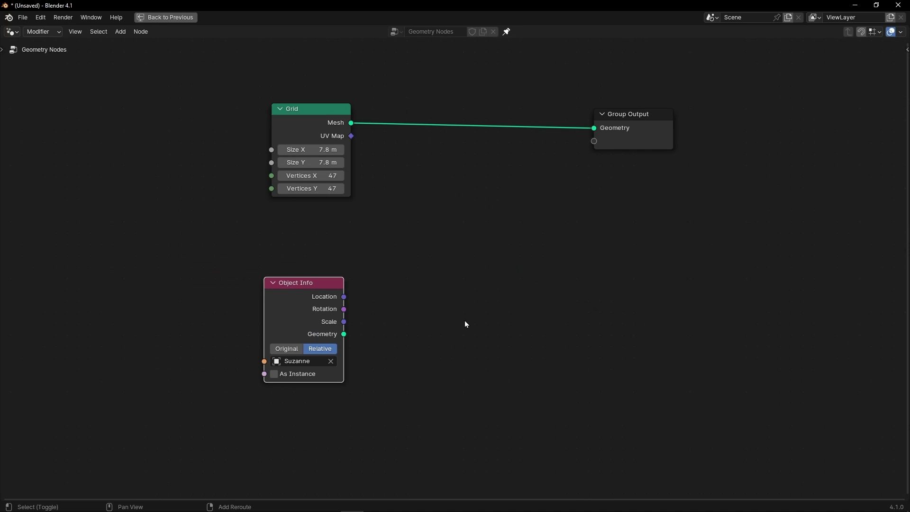
# - Add a Raycast node between the Object Info and Group Output nodes
pyautogui.hotkey('shift', 'a')
pyautogui.write('raycast')
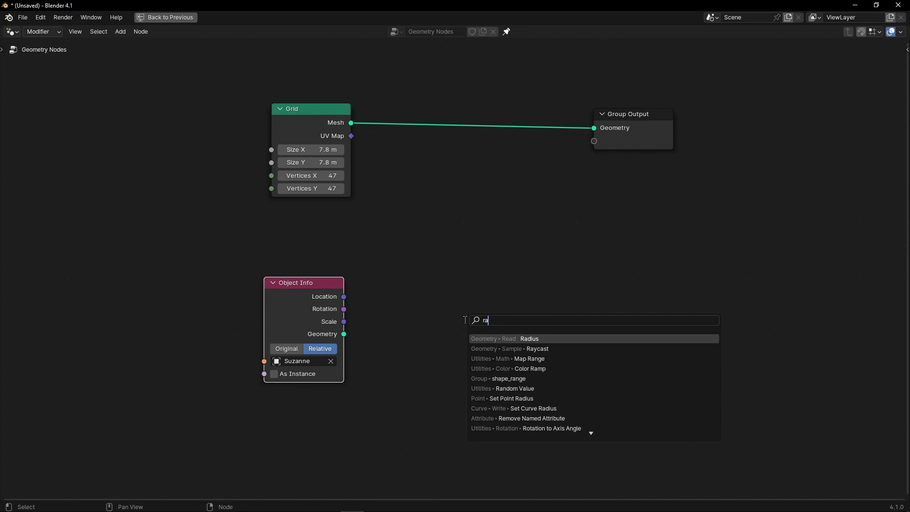
pyautogui.press('Return')
pyautogui.click(437, 199)
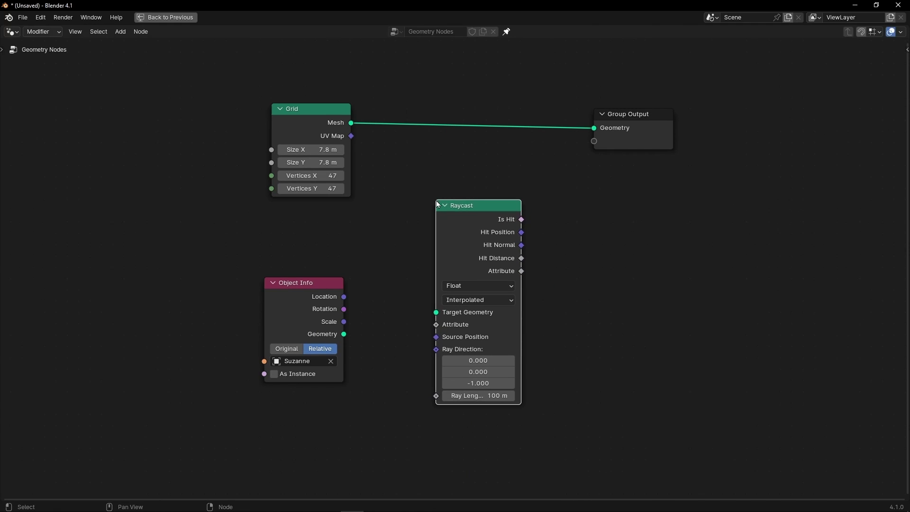
pyautogui.scroll(3, 616, 280)
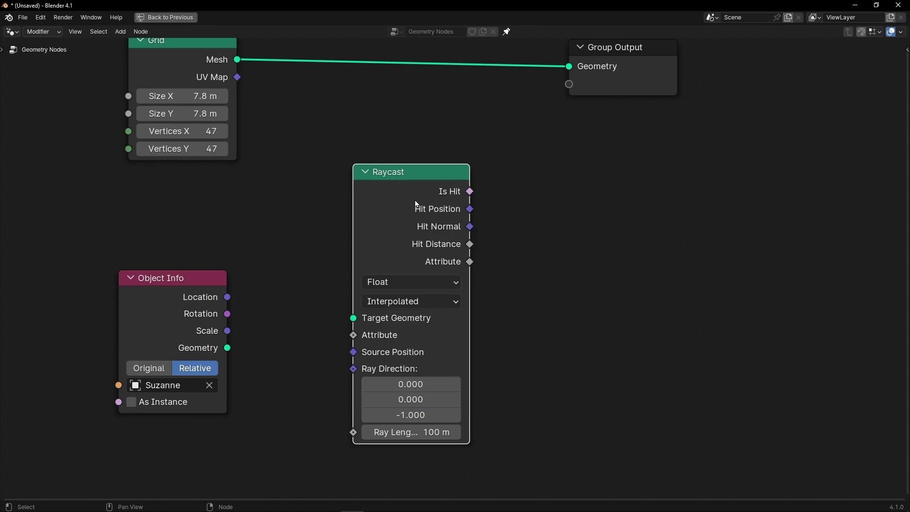
pyautogui.scroll(1, 417, 205)
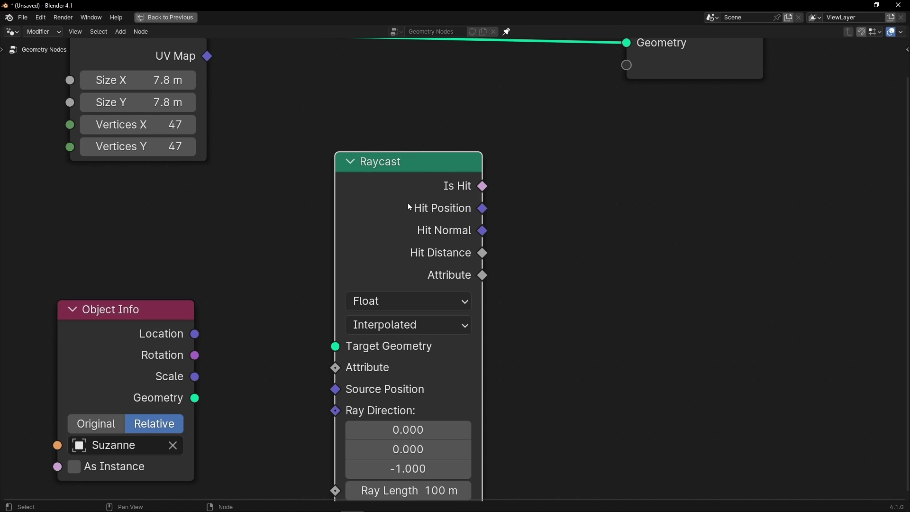
pyautogui.moveTo(407, 173); pyautogui.dragTo(414, 160)
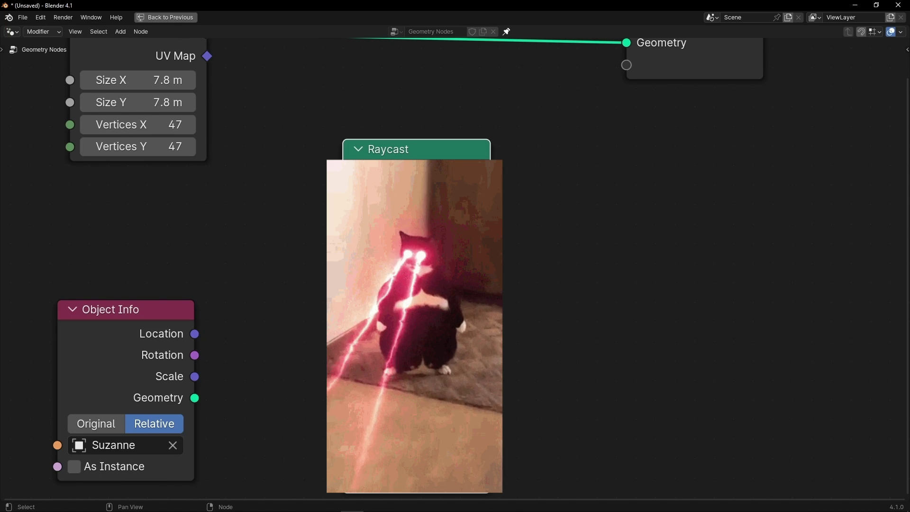
pyautogui.scroll(-1, 398, 327)
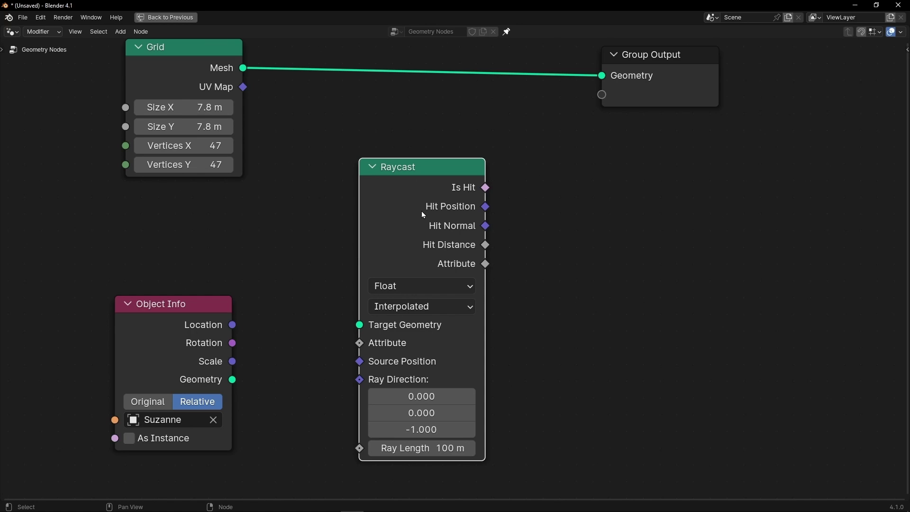
# - Link the Object Info node's Geometry output to the Raycast node's Target Geometry input and tidy both nodes' placement
pyautogui.moveTo(230, 319); pyautogui.dragTo(213, 289)
pyautogui.moveTo(216, 350); pyautogui.dragTo(360, 326)
pyautogui.moveTo(414, 250); pyautogui.dragTo(411, 279)
# - Put the Raycast node in a frame labelled RAYS
pyautogui.hotkey('ctrl', 'j')
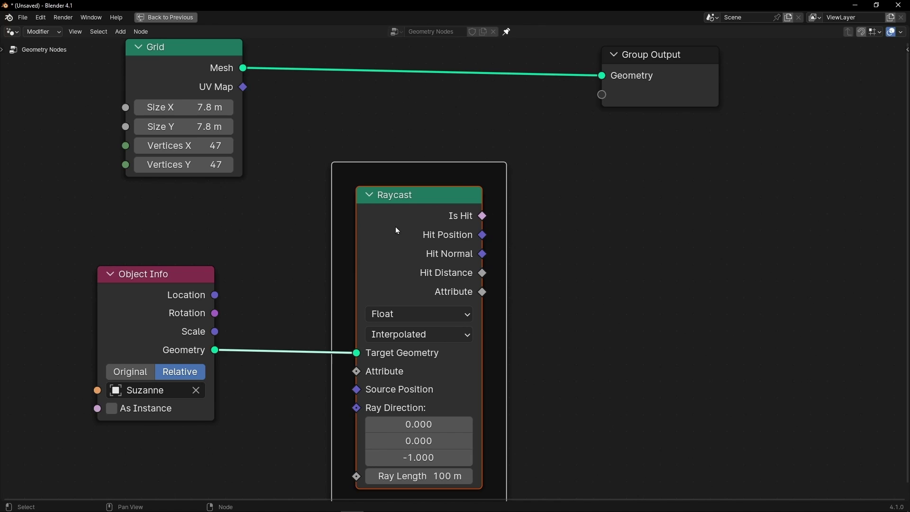
pyautogui.press('F2')
pyautogui.write('RAYS')
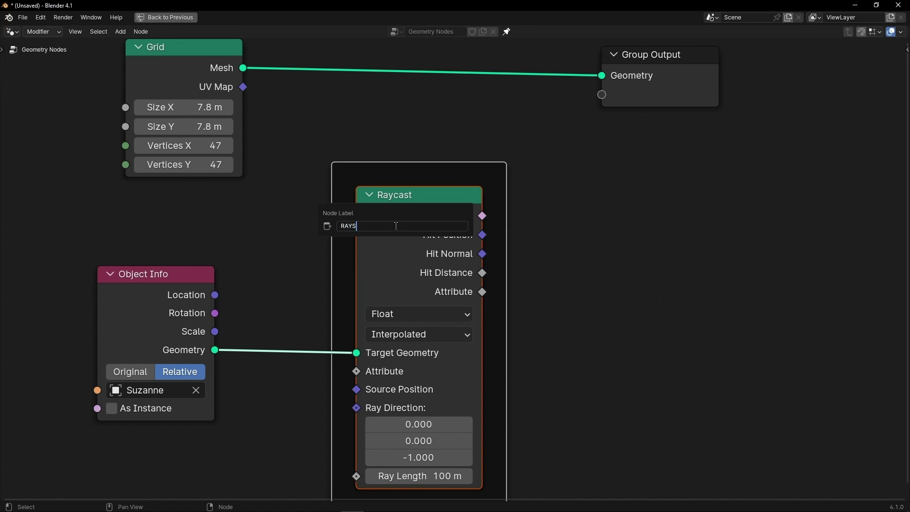
pyautogui.press('Return')
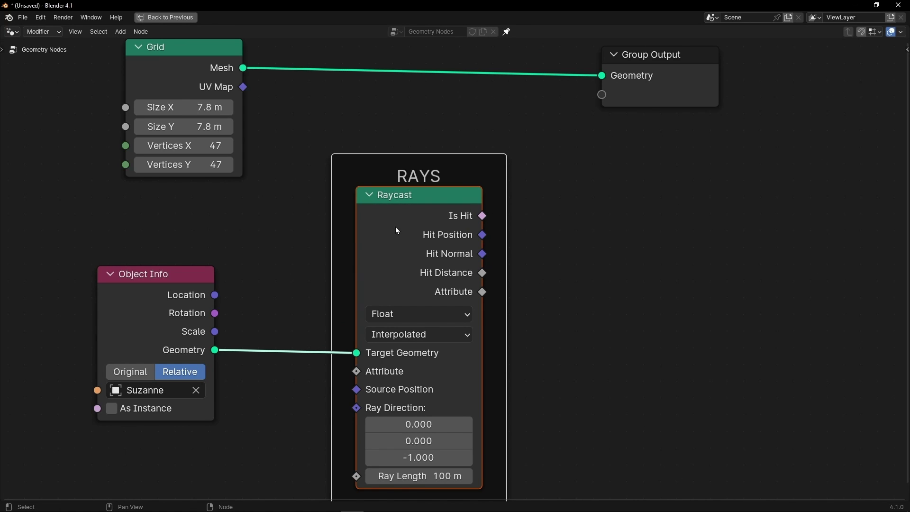
# - Put the Object Info node in a frame labelled OBJECT BEING HIT BY RAYS
pyautogui.click(122, 290)
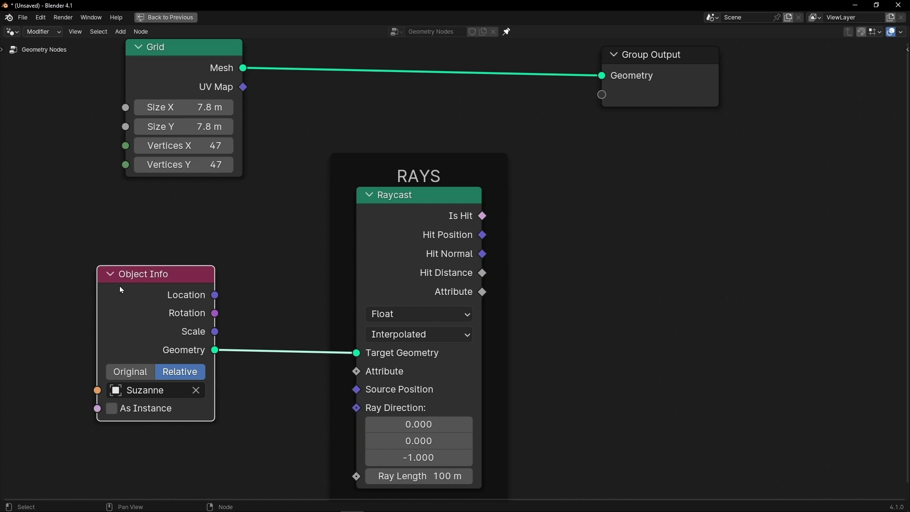
pyautogui.hotkey('ctrl', 'j')
pyautogui.press('F2')
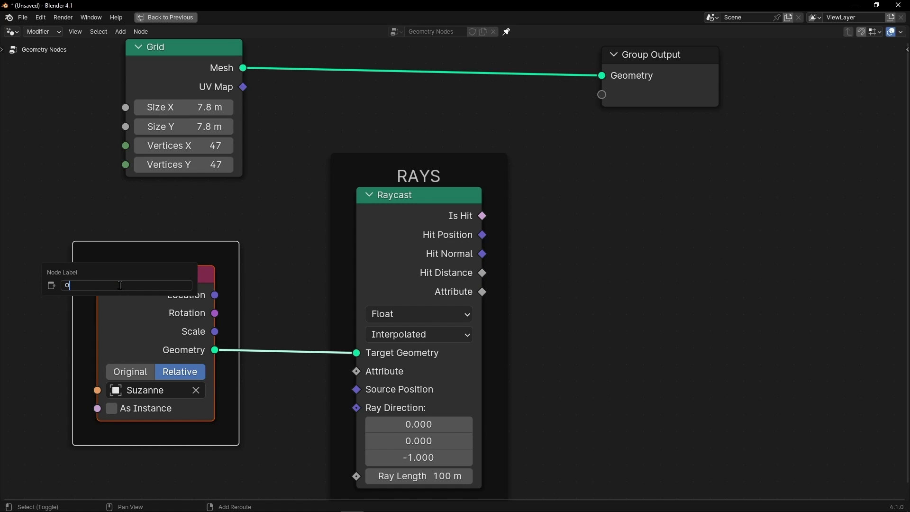
pyautogui.write('OBJECT BEING HIT')
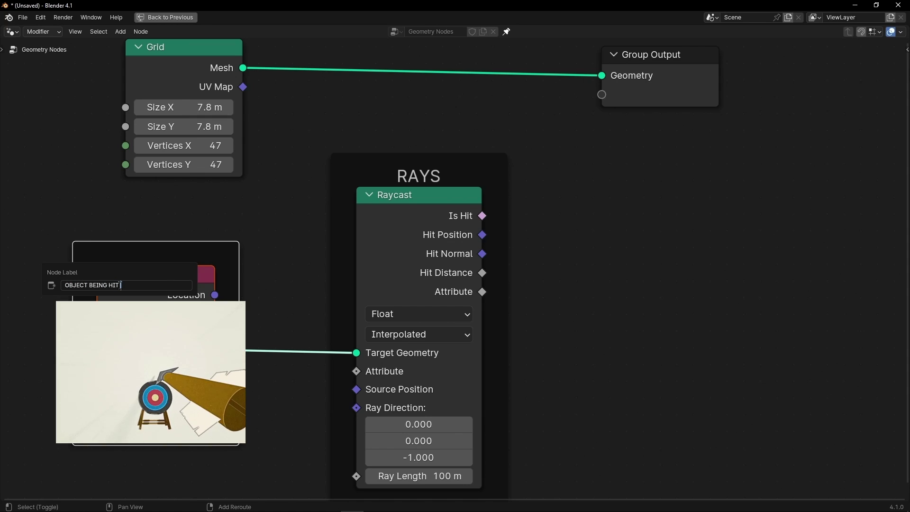
pyautogui.write(' BY RAYS')
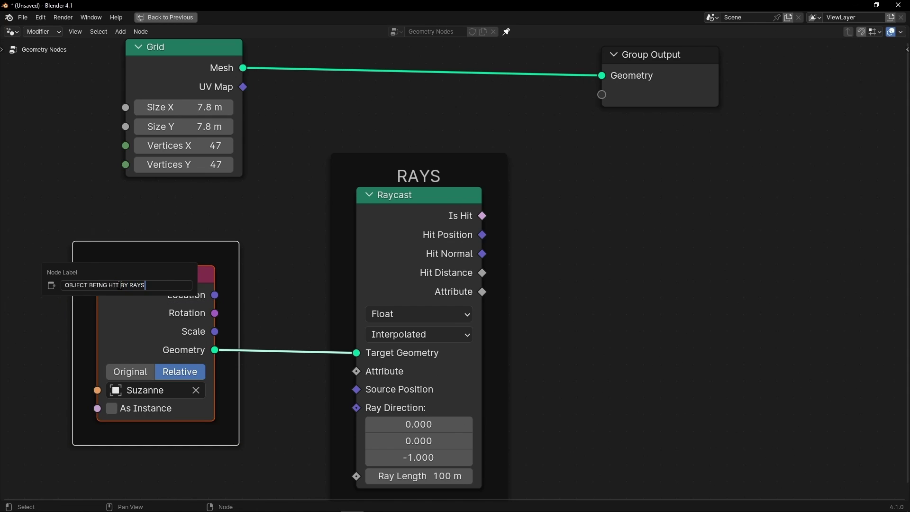
pyautogui.press('Return')
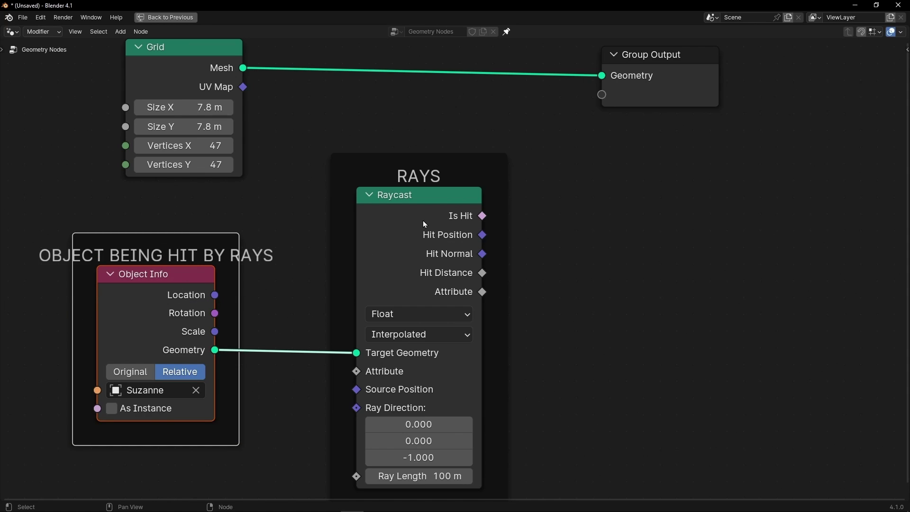
# - Shift the framed Object Info and Raycast nodes lower and move the Group Output node farther from the Grid node
pyautogui.scroll(-2, 439, 196)
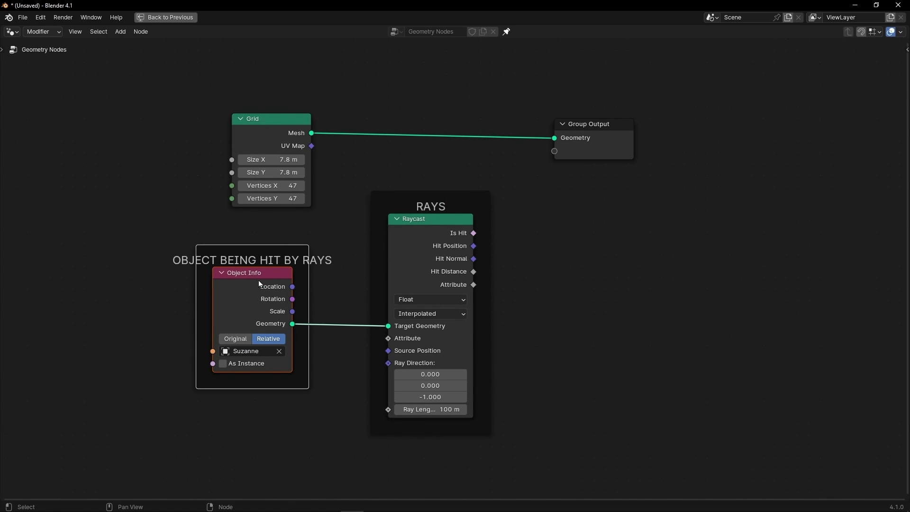
pyautogui.moveTo(260, 283); pyautogui.dragTo(264, 301)
pyautogui.moveTo(437, 216); pyautogui.dragTo(428, 243)
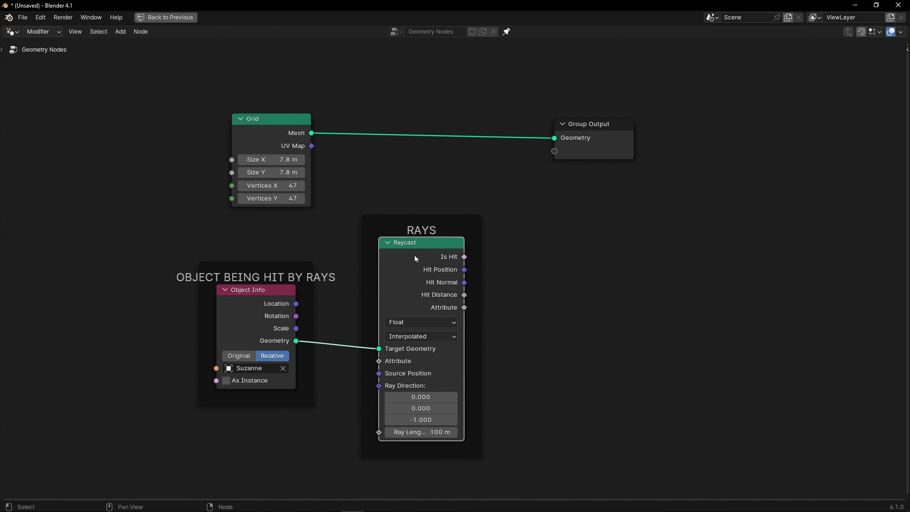
pyautogui.moveTo(505, 240); pyautogui.dragTo(361, 278, button='middle')
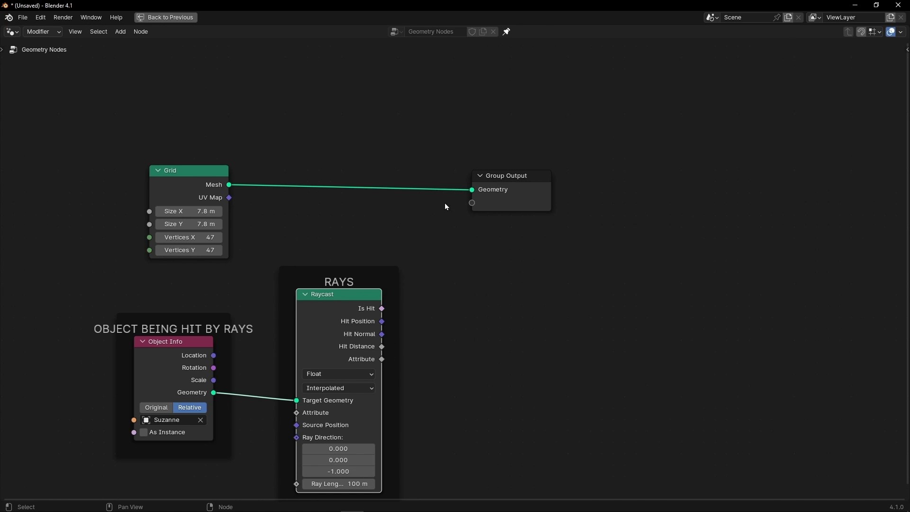
pyautogui.moveTo(494, 190); pyautogui.dragTo(650, 189)
# - Move the Grid node up and put it in a frame labelled CASTER
pyautogui.moveTo(182, 184); pyautogui.dragTo(240, 144)
pyautogui.hotkey('ctrl', 'j')
pyautogui.press('F2')
pyautogui.write('C')
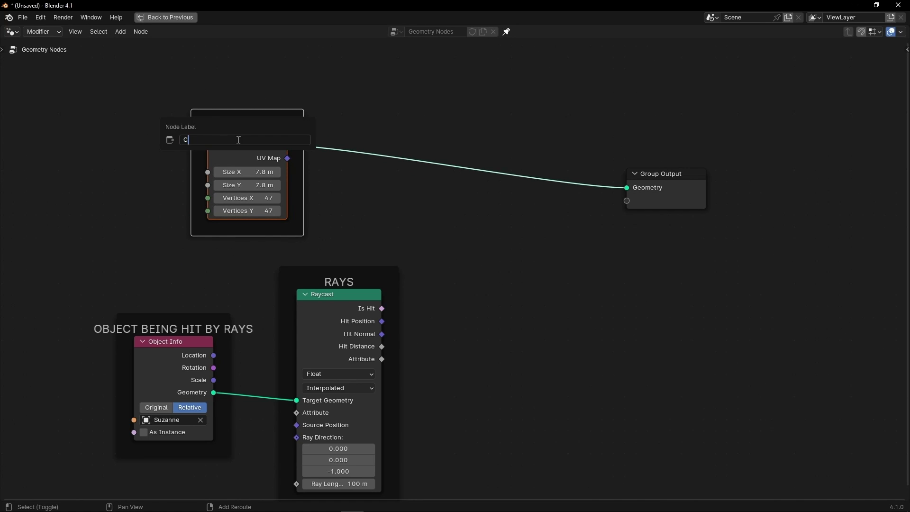
pyautogui.write('ASTER')
pyautogui.press('Return')
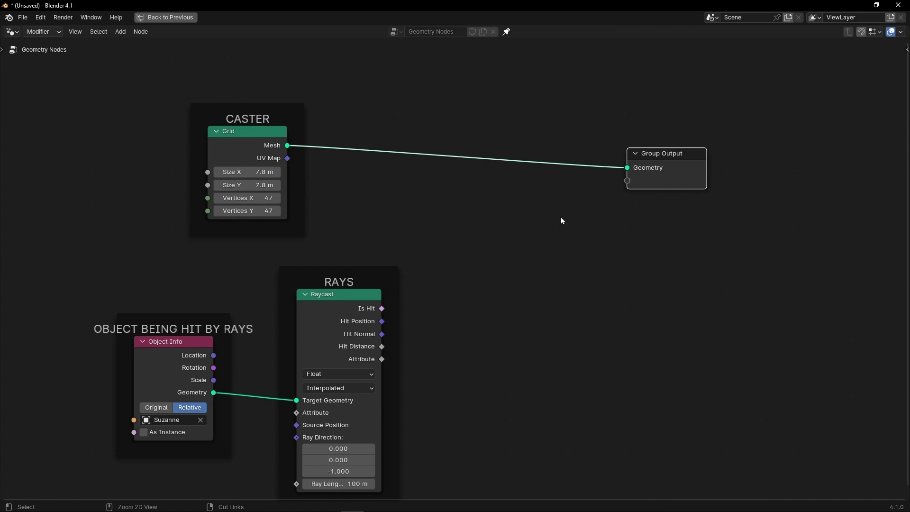
# - Enable a custom color on the RAYS frame and make it dark yellow, with hue 0.133 and saturation 0.565
pyautogui.hotkey('ctrl', 'space')
pyautogui.moveTo(446, 369); pyautogui.dragTo(457, 331, button='middle')
pyautogui.hotkey('ctrl', 'space')
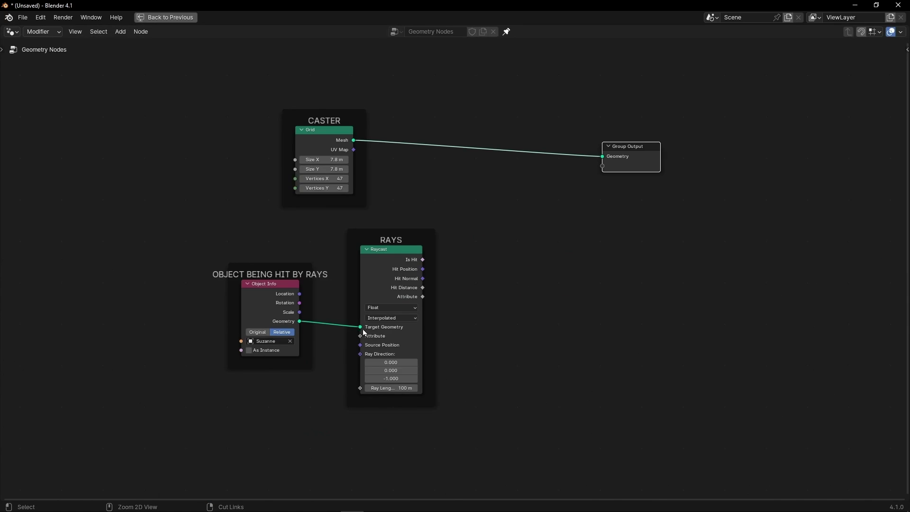
pyautogui.click(409, 234)
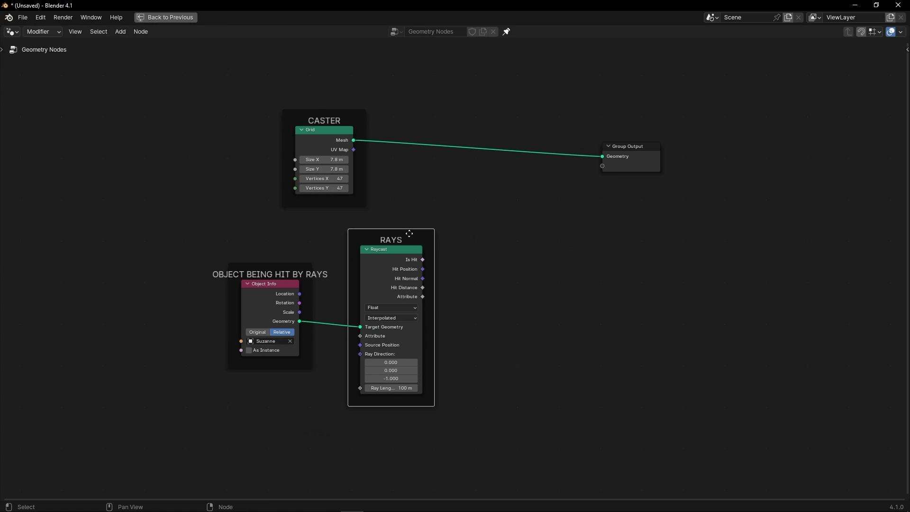
pyautogui.press('n')
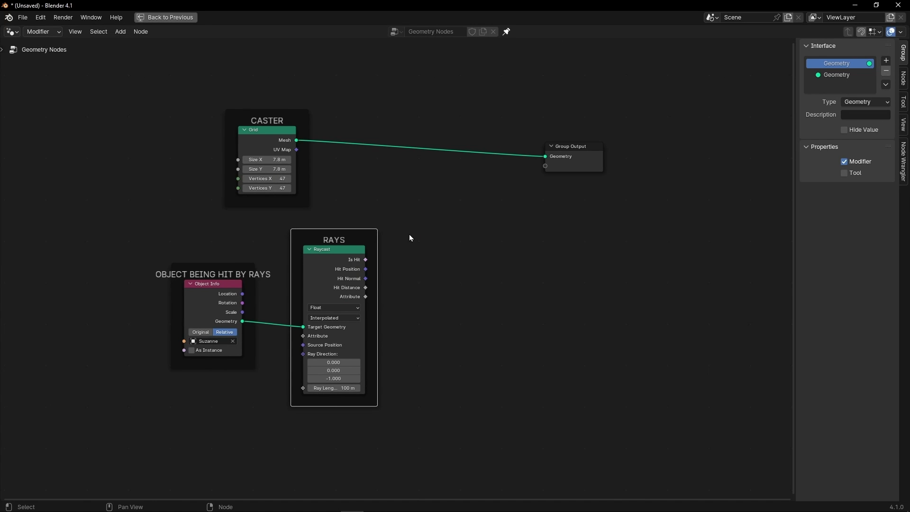
pyautogui.click(903, 78)
pyautogui.click(821, 107)
pyautogui.click(815, 108)
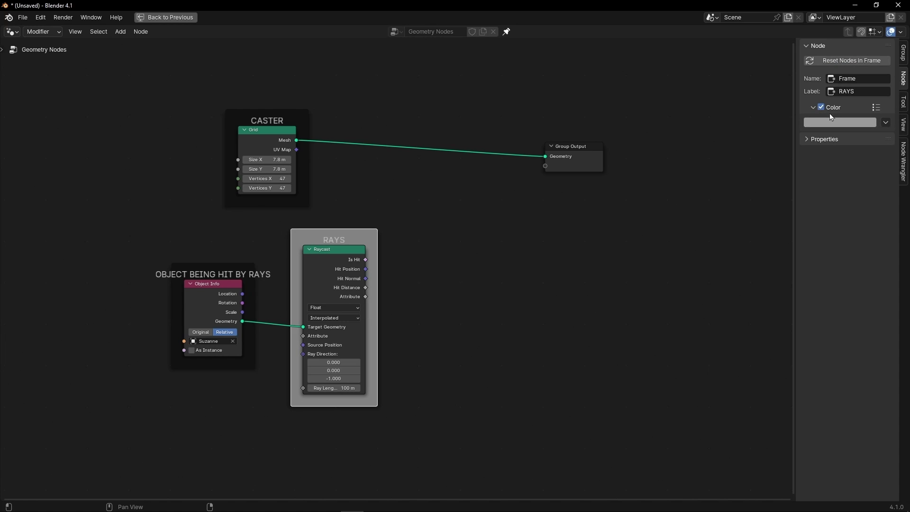
pyautogui.click(829, 122)
pyautogui.moveTo(804, 170); pyautogui.dragTo(795, 195)
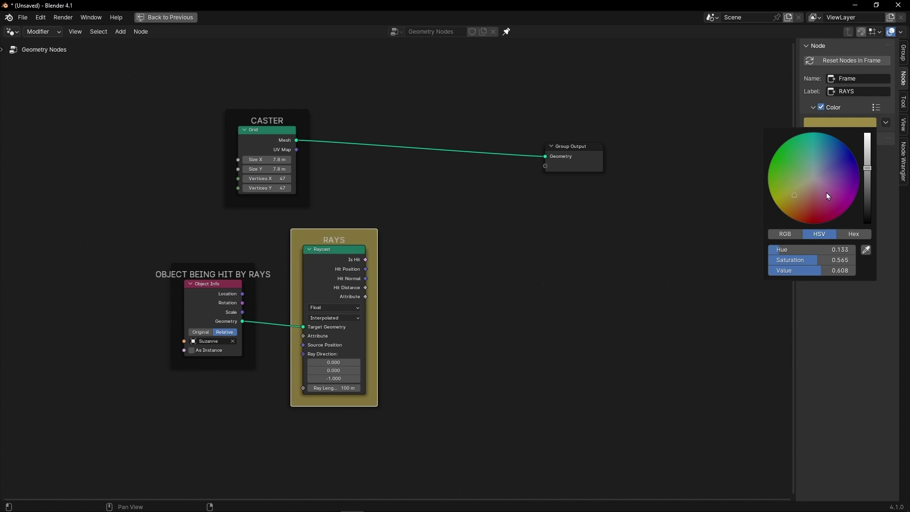
pyautogui.moveTo(867, 168); pyautogui.dragTo(867, 181)
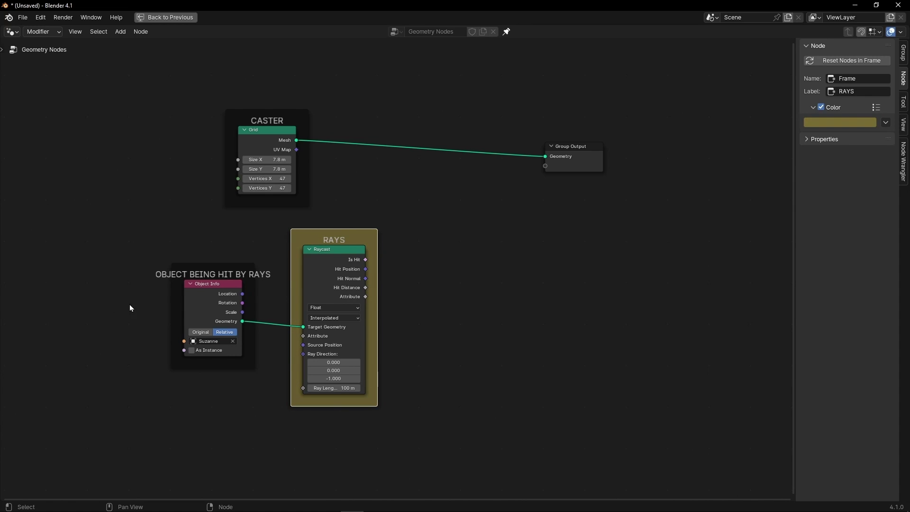
# - Give the OBJECT BEING HIT BY RAYS frame a custom red color with hue 0.984 and saturation 0.661
pyautogui.click(222, 267)
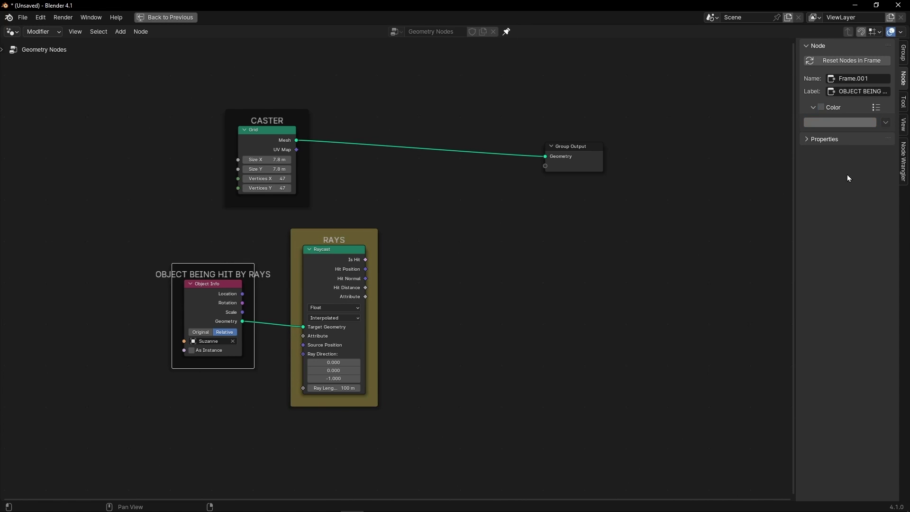
pyautogui.click(825, 108)
pyautogui.click(825, 126)
pyautogui.moveTo(801, 183); pyautogui.dragTo(817, 209)
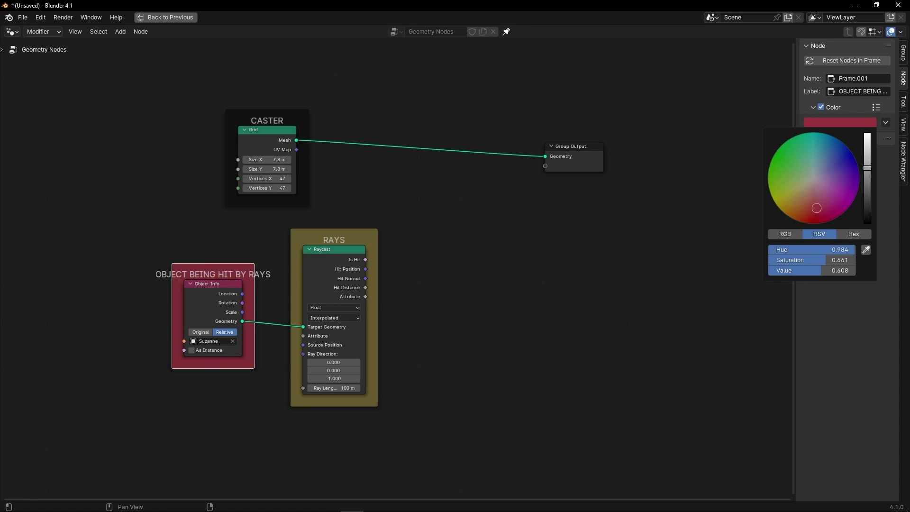
# - Give the CASTER frame a custom blue color, hue 0.608 and saturation 0.671, and restore the split layout with the 3D viewport
pyautogui.click(286, 110)
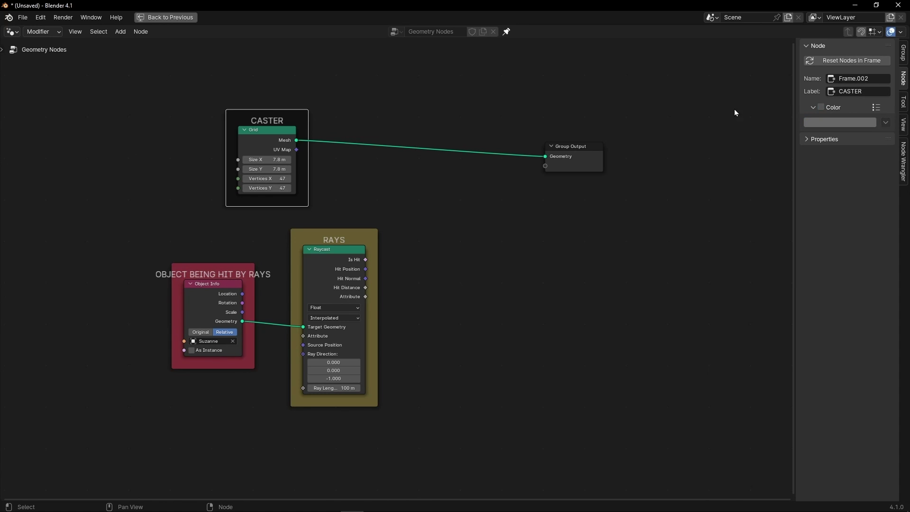
pyautogui.click(822, 107)
pyautogui.click(822, 123)
pyautogui.moveTo(820, 159); pyautogui.dragTo(833, 154)
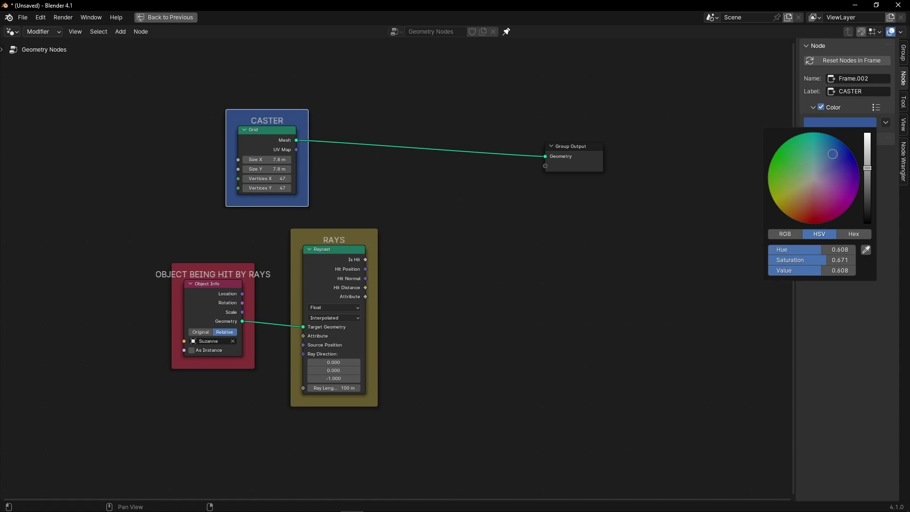
pyautogui.hotkey('ctrl', 'space')
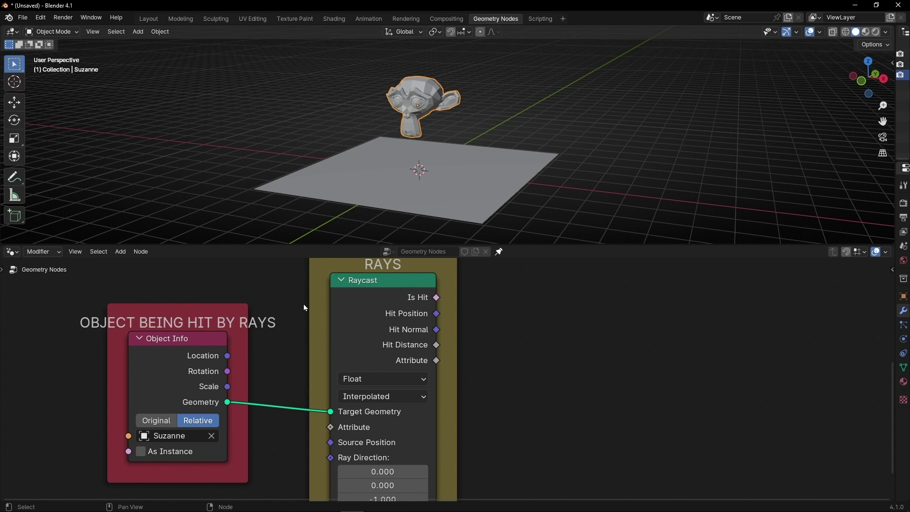
# - Move the Group Output node slightly up and farther from the Grid node so their link runs nearly level
pyautogui.scroll(3, 379, 331)
pyautogui.moveTo(410, 282); pyautogui.dragTo(409, 316, button='middle')
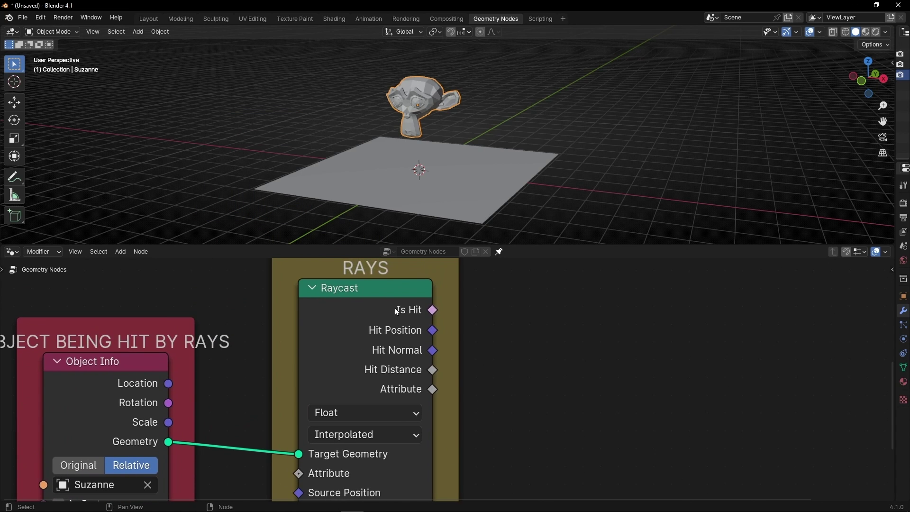
pyautogui.moveTo(398, 312)
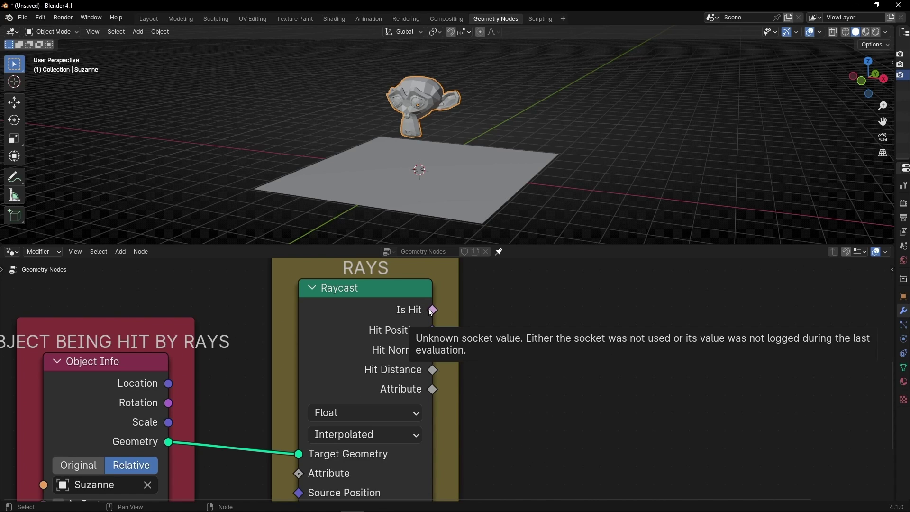
pyautogui.scroll(-2, 430, 311)
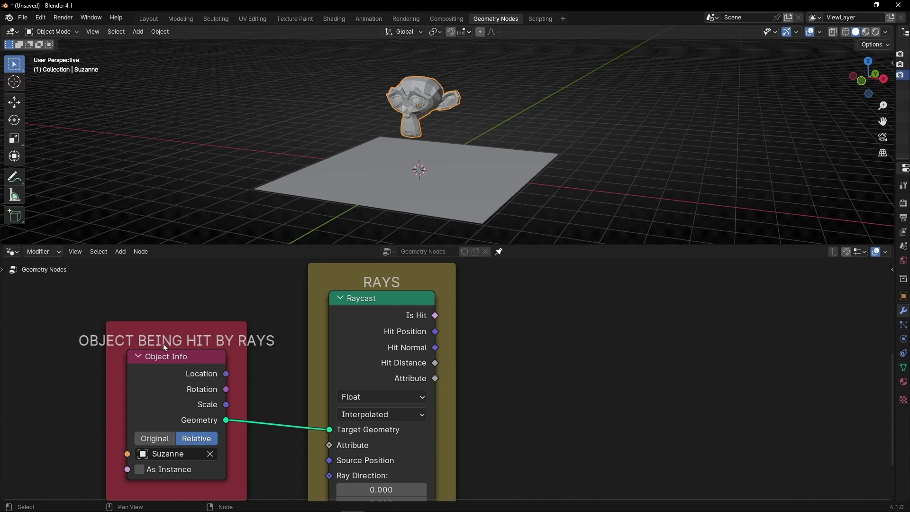
pyautogui.scroll(-3, 552, 325)
pyautogui.moveTo(524, 308); pyautogui.dragTo(374, 424, button='middle')
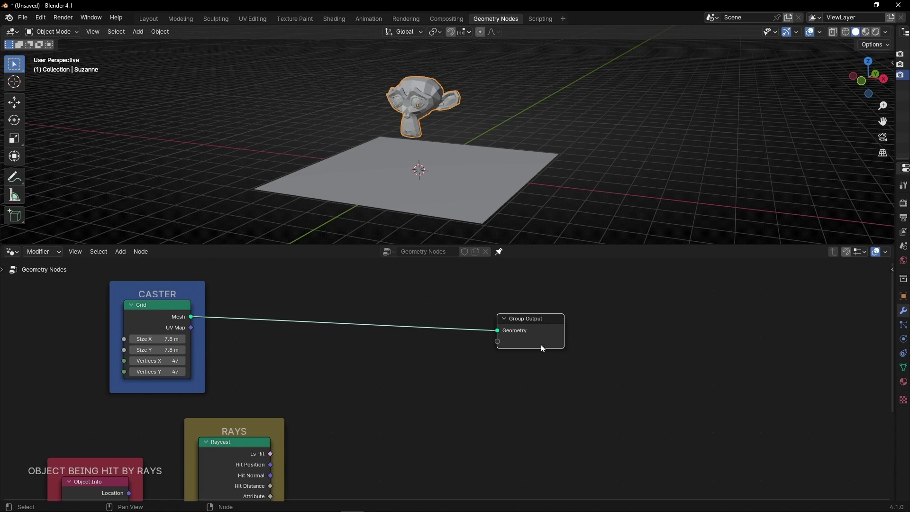
pyautogui.moveTo(541, 328); pyautogui.dragTo(552, 318)
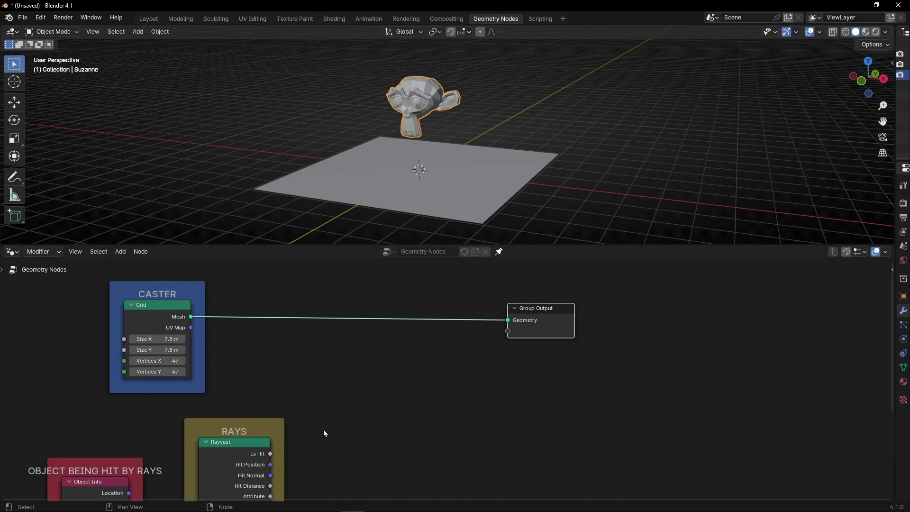
# - Add a Delete Geometry node on the link between the Grid and Group Output nodes
pyautogui.hotkey('shift', 'a')
pyautogui.write('dele')
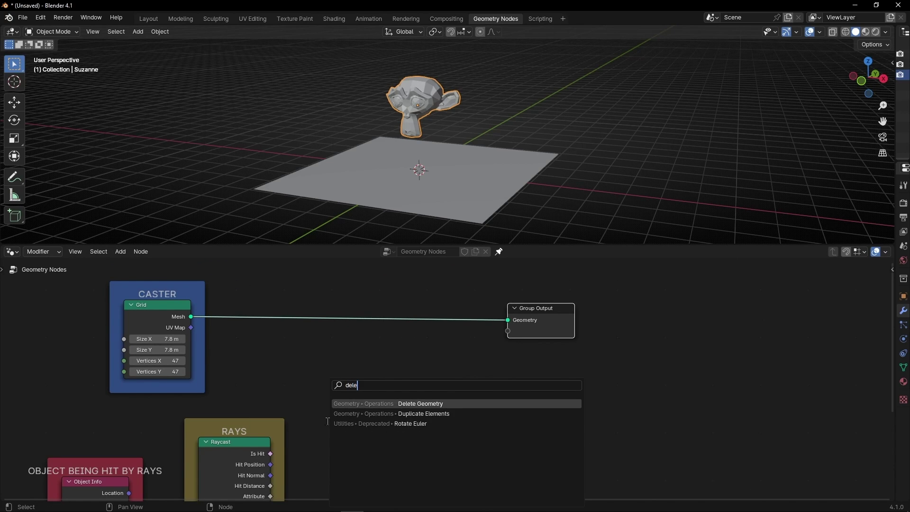
pyautogui.press('Return')
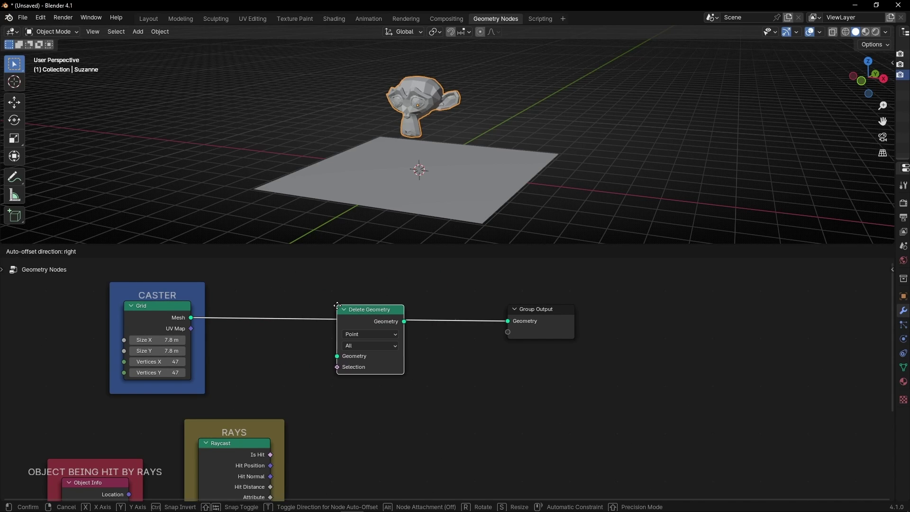
pyautogui.click(334, 289)
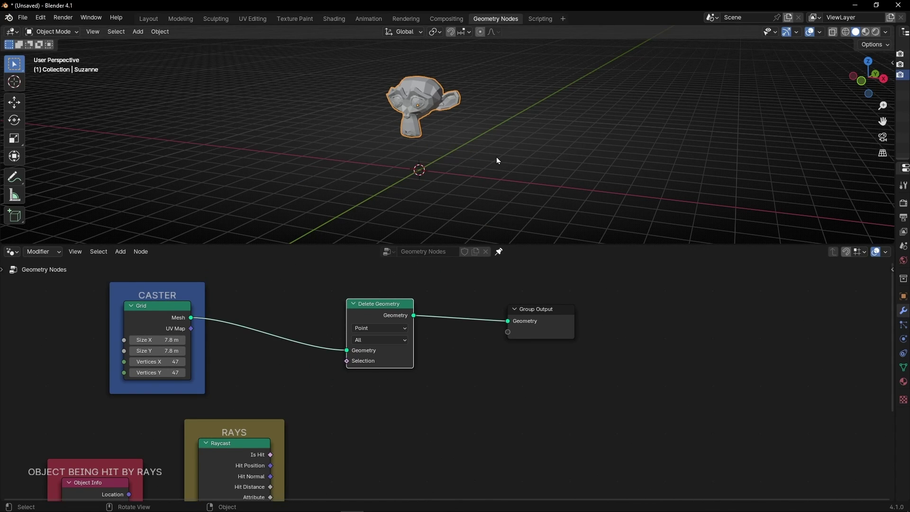
# - Connect the Raycast node's Is Hit output to the Selection input of the Delete Geometry node
pyautogui.scroll(4, 381, 362)
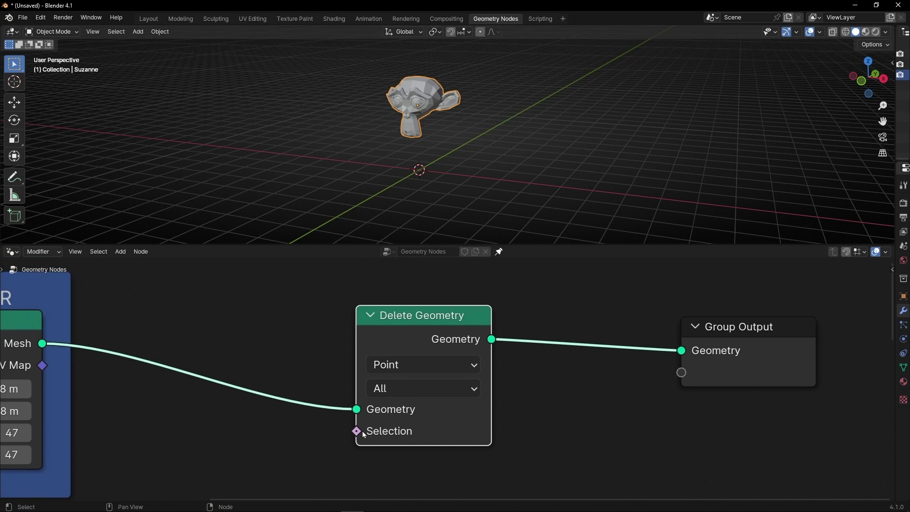
pyautogui.moveTo(357, 433)
pyautogui.scroll(-2, 311, 438)
pyautogui.moveTo(342, 435); pyautogui.dragTo(364, 360, button='middle')
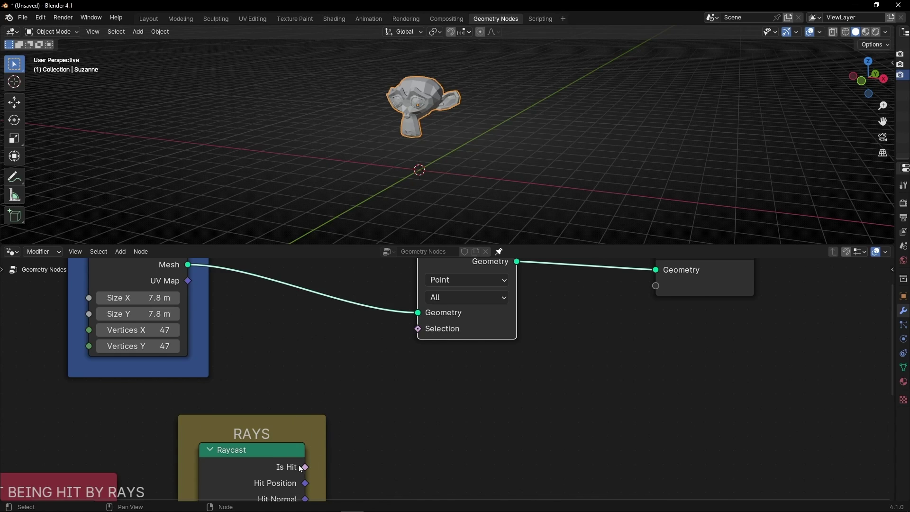
pyautogui.moveTo(306, 467); pyautogui.dragTo(413, 337)
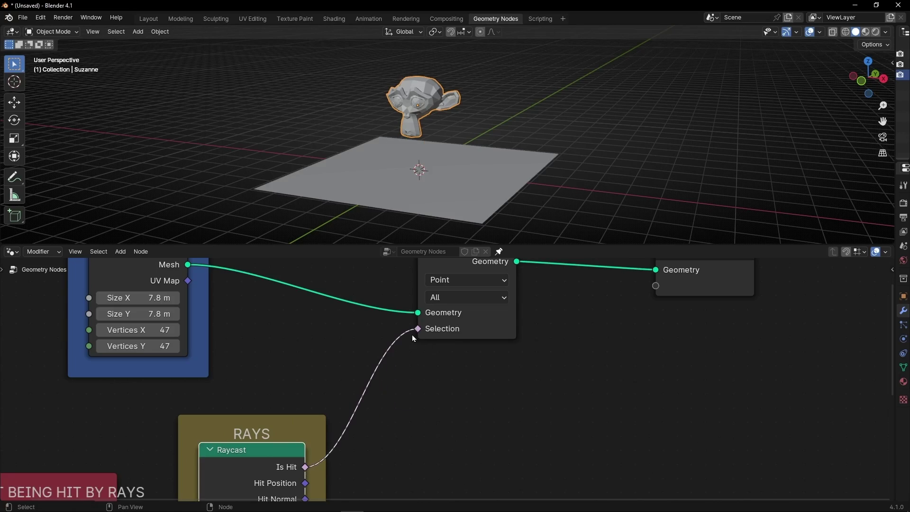
# - Examine the grid beneath the monkey head, the node connections, and the Raycast node's Ray Direction values
pyautogui.moveTo(414, 203); pyautogui.dragTo(453, 207, button='middle')
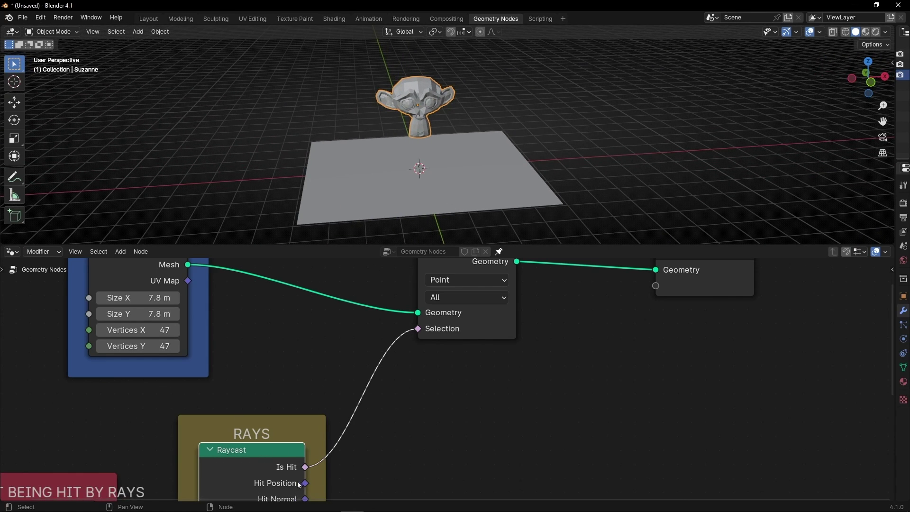
pyautogui.moveTo(297, 482); pyautogui.dragTo(378, 405, button='middle')
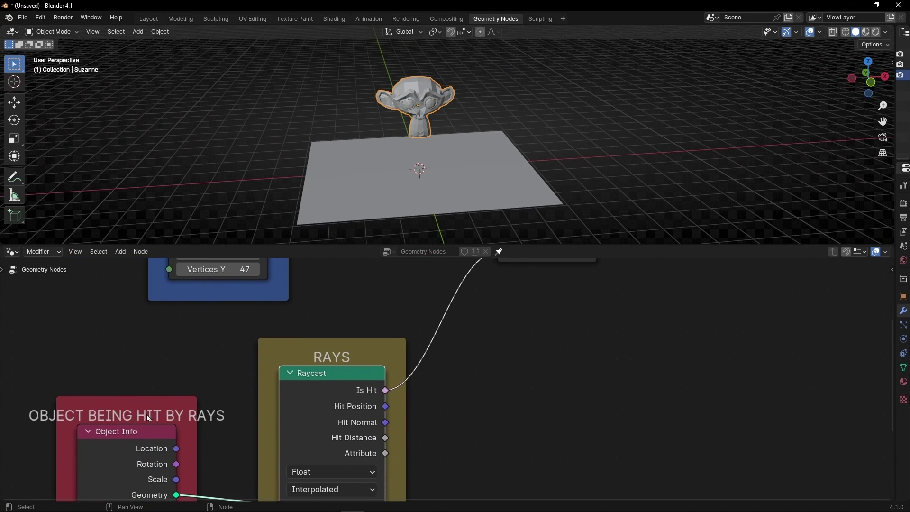
pyautogui.scroll(-6, 338, 368)
pyautogui.moveTo(454, 323); pyautogui.dragTo(407, 385, button='middle')
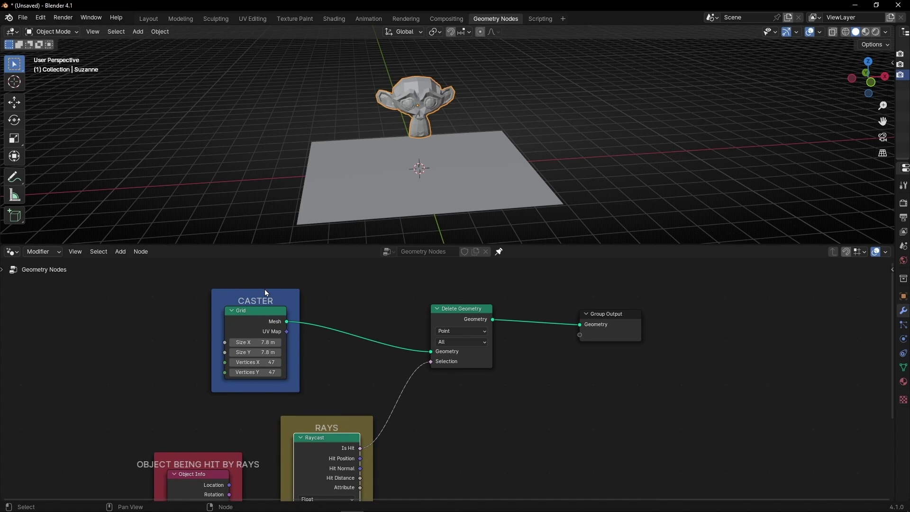
pyautogui.scroll(-3, 265, 289)
pyautogui.moveTo(304, 372); pyautogui.dragTo(284, 326, button='middle')
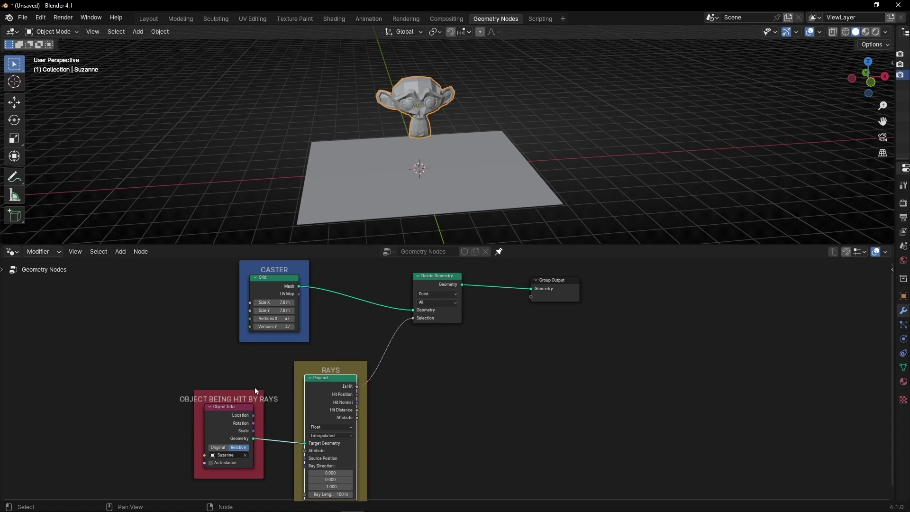
pyautogui.scroll(1, 435, 324)
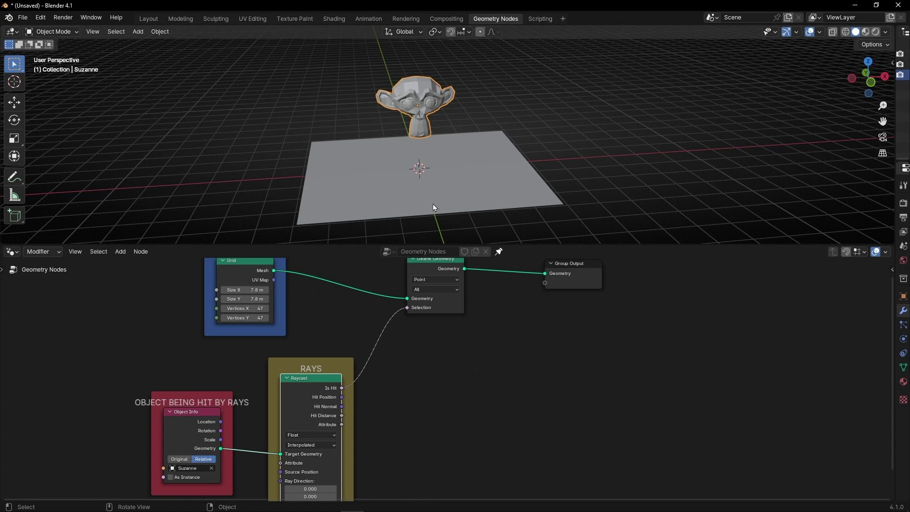
pyautogui.moveTo(433, 204); pyautogui.dragTo(419, 184, button='middle')
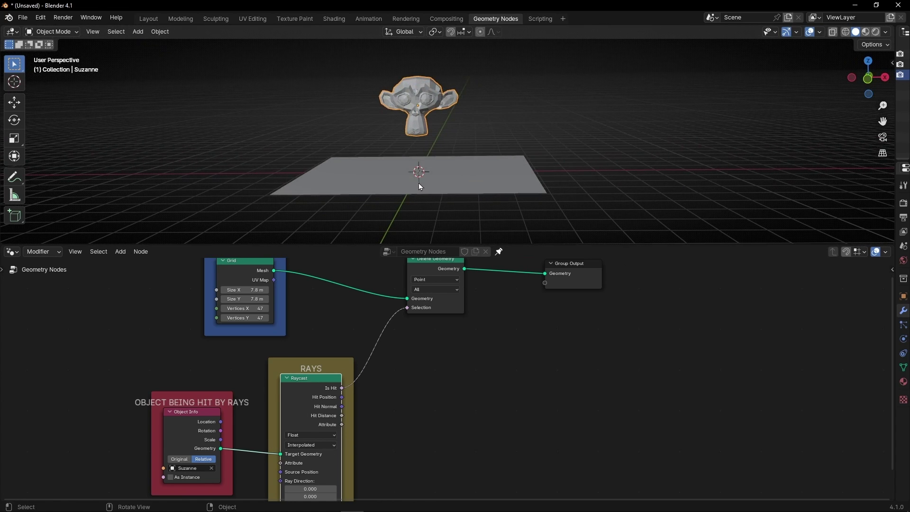
pyautogui.scroll(3, 368, 433)
pyautogui.moveTo(368, 434); pyautogui.dragTo(493, 315, button='middle')
pyautogui.scroll(4, 445, 383)
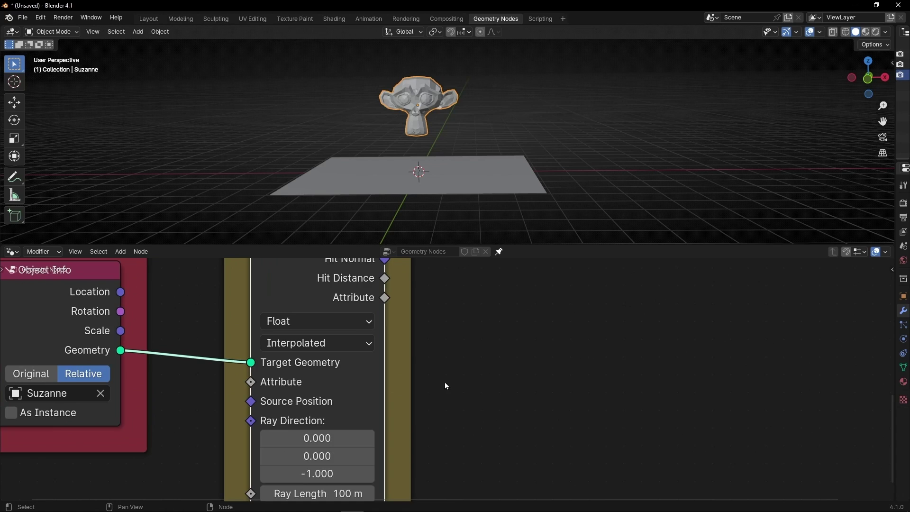
pyautogui.moveTo(446, 384); pyautogui.dragTo(489, 339, button='middle')
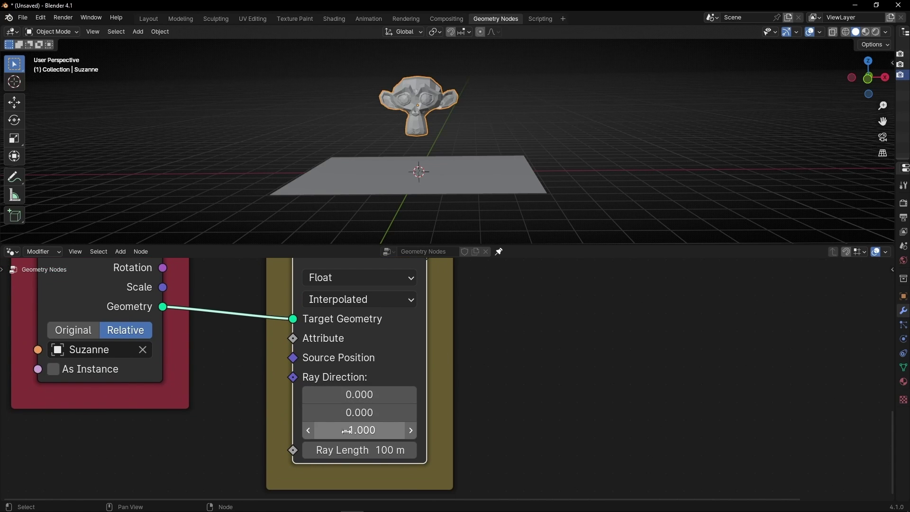
pyautogui.moveTo(394, 211)
pyautogui.mouseDown(button='middle')
pyautogui.moveTo(396, 201)
pyautogui.moveTo(401, 211)
pyautogui.mouseUp(button='middle')
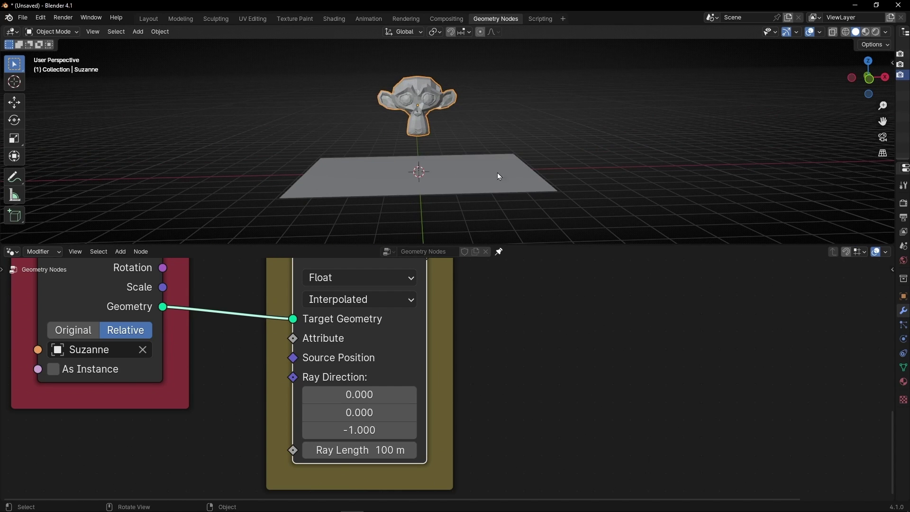
pyautogui.moveTo(443, 195); pyautogui.dragTo(440, 178, button='middle')
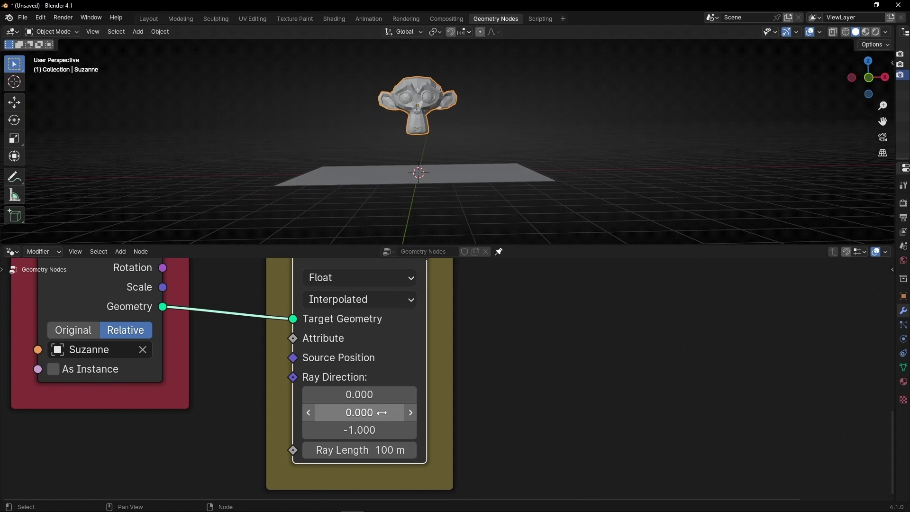
# - Annotate the viewport with a downward arrow and a row of vertical strokes below the grid to show the ray direction
pyautogui.moveTo(409, 204)
pyautogui.mouseDown(button='middle')
pyautogui.moveTo(409, 190)
pyautogui.moveTo(424, 198)
pyautogui.mouseUp(button='middle')
pyautogui.scroll(-1, 409, 190)
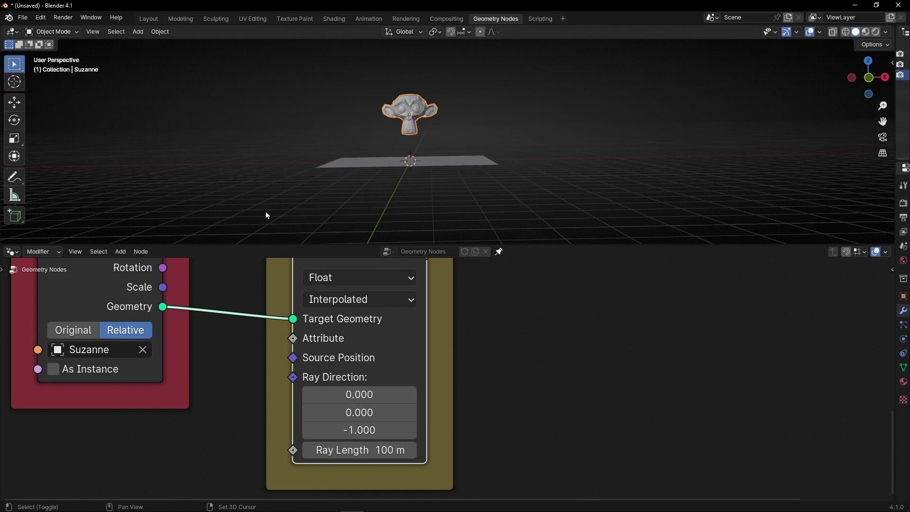
pyautogui.click(15, 176)
pyautogui.moveTo(410, 174)
pyautogui.mouseDown()
pyautogui.moveTo(413, 235)
pyautogui.moveTo(416, 219)
pyautogui.mouseUp()
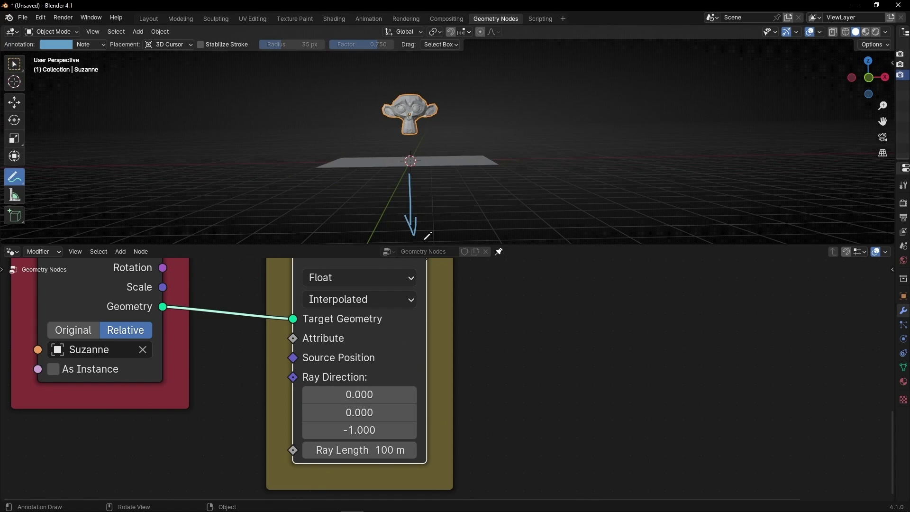
pyautogui.moveTo(434, 169); pyautogui.dragTo(434, 204)
pyautogui.moveTo(439, 168)
pyautogui.mouseDown()
pyautogui.moveTo(442, 214)
pyautogui.moveTo(463, 214)
pyautogui.mouseUp()
pyautogui.moveTo(476, 174); pyautogui.dragTo(484, 209)
pyautogui.moveTo(368, 172); pyautogui.dragTo(366, 219)
pyautogui.moveTo(355, 173)
pyautogui.mouseDown()
pyautogui.moveTo(354, 213)
pyautogui.moveTo(344, 216)
pyautogui.mouseUp()
pyautogui.moveTo(334, 184); pyautogui.dragTo(330, 213)
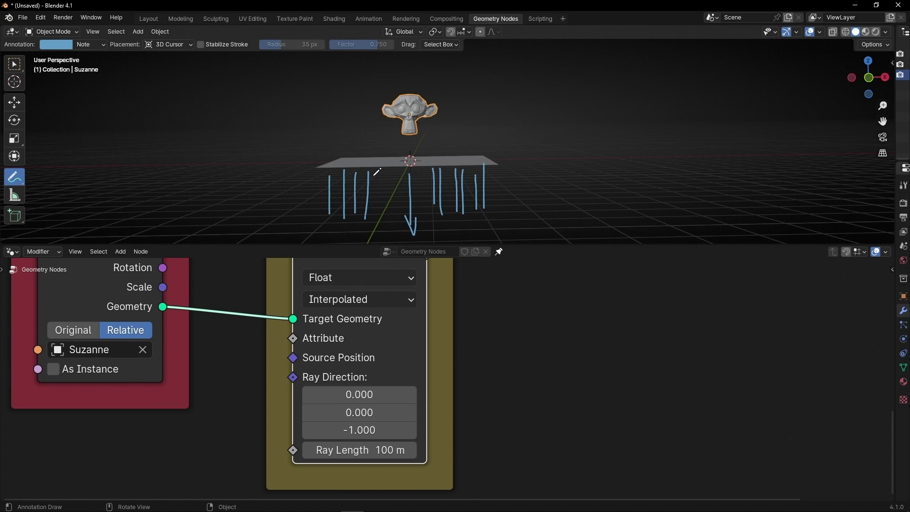
# - Add slightly slanted ray strokes on both sides of the downward arrow to fill the gap below the grid's centre
pyautogui.moveTo(379, 171)
pyautogui.mouseDown()
pyautogui.moveTo(384, 214)
pyautogui.moveTo(394, 216)
pyautogui.mouseUp()
pyautogui.moveTo(421, 178); pyautogui.dragTo(433, 211)
pyautogui.scroll(-3, 508, 209)
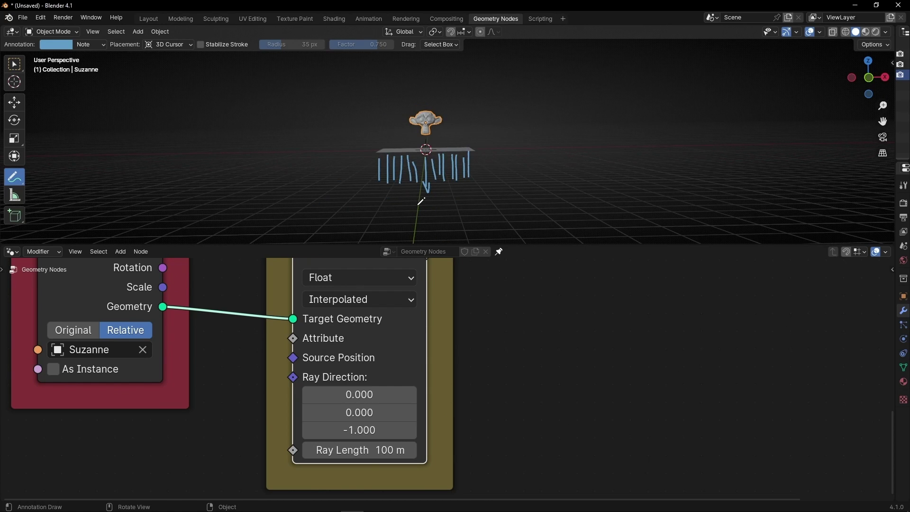
pyautogui.scroll(2, 439, 203)
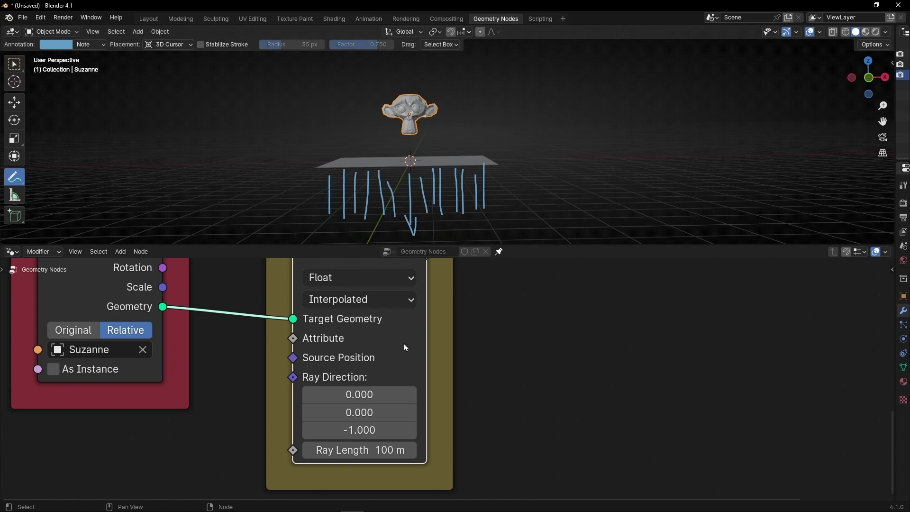
# - Annotate the enlarged viewport with an upward arrow and vertical strokes rising from the grid past the monkey head, and erase them
pyautogui.hotkey('ctrl', 'space')
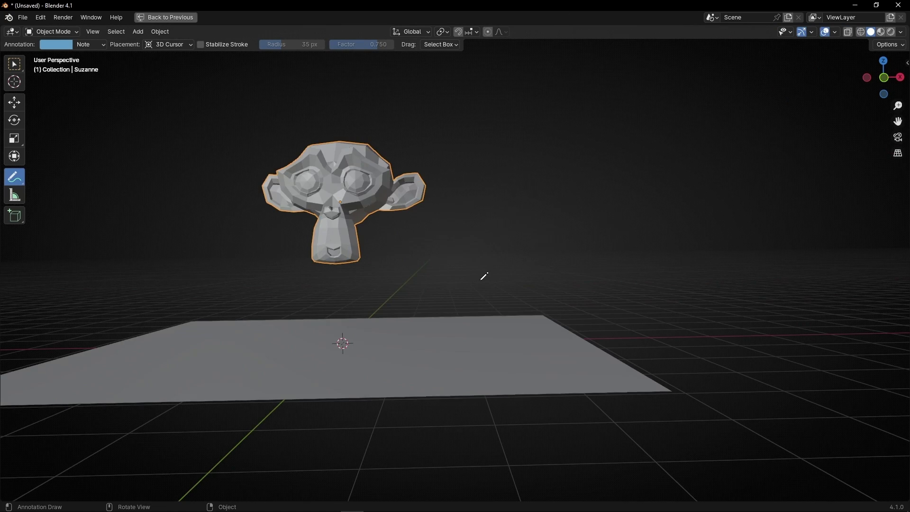
pyautogui.keyDown('shift'); pyautogui.moveTo(481, 280); pyautogui.dragTo(538, 286, button='middle'); pyautogui.keyUp('shift')
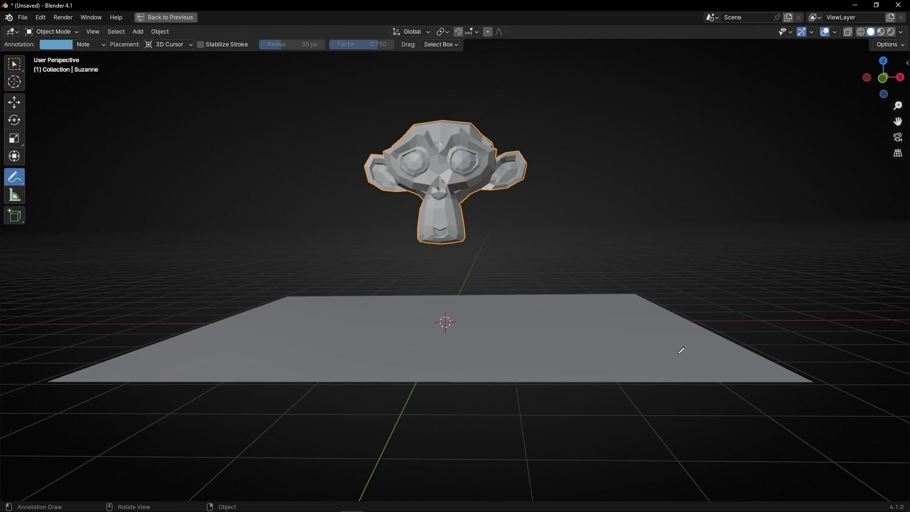
pyautogui.moveTo(651, 361)
pyautogui.mouseDown()
pyautogui.moveTo(649, 98)
pyautogui.moveTo(664, 136)
pyautogui.mouseUp()
pyautogui.moveTo(309, 356); pyautogui.dragTo(318, 146)
pyautogui.moveTo(336, 365); pyautogui.dragTo(343, 161)
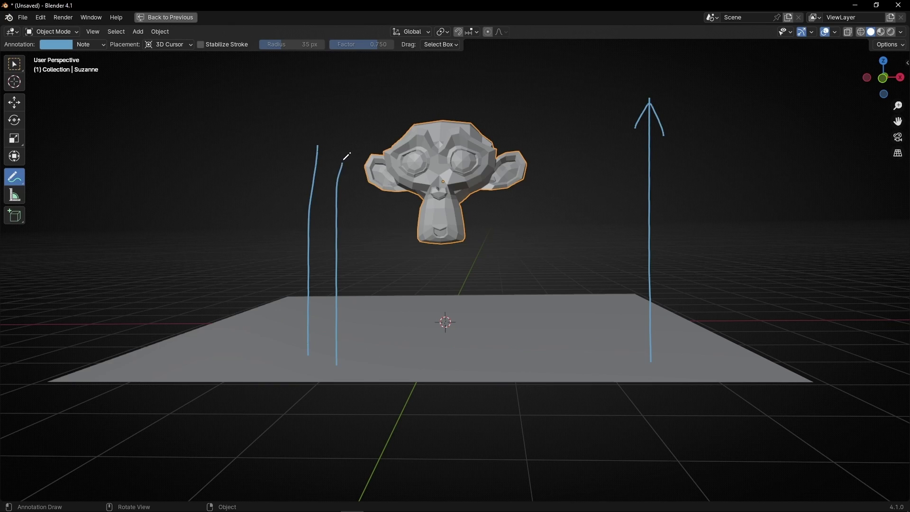
pyautogui.moveTo(383, 335); pyautogui.dragTo(381, 139)
pyautogui.moveTo(427, 366); pyautogui.dragTo(433, 142)
pyautogui.moveTo(461, 329); pyautogui.dragTo(473, 122)
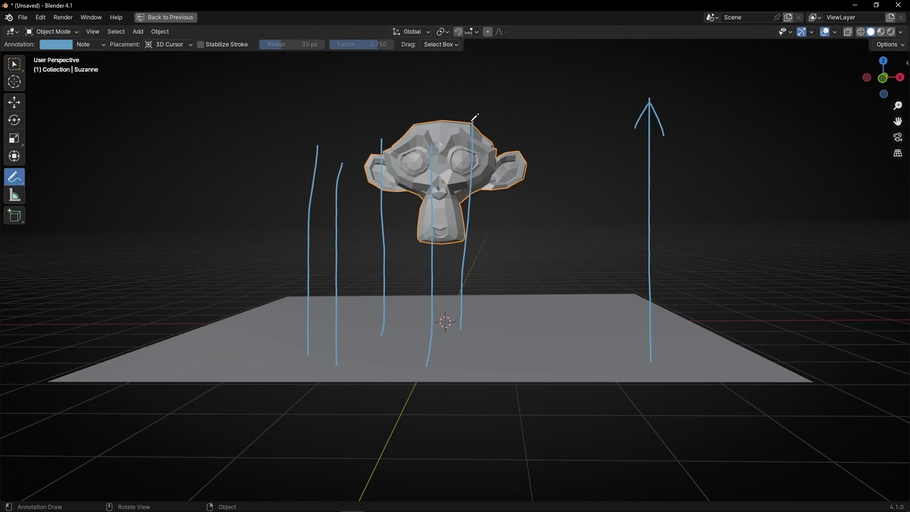
pyautogui.moveTo(517, 348); pyautogui.dragTo(522, 161)
pyautogui.moveTo(552, 307)
pyautogui.mouseDown()
pyautogui.moveTo(563, 192)
pyautogui.moveTo(557, 122)
pyautogui.mouseUp()
pyautogui.moveTo(612, 322); pyautogui.dragTo(630, 125)
pyautogui.moveTo(655, 182)
pyautogui.keyDown('ctrl'); pyautogui.mouseDown()
pyautogui.moveTo(437, 127)
pyautogui.moveTo(582, 241)
pyautogui.mouseUp(); pyautogui.keyUp('ctrl')
# - Set the Z value of the Raycast node's Ray Direction to 1
pyautogui.hotkey('ctrl', 'space')
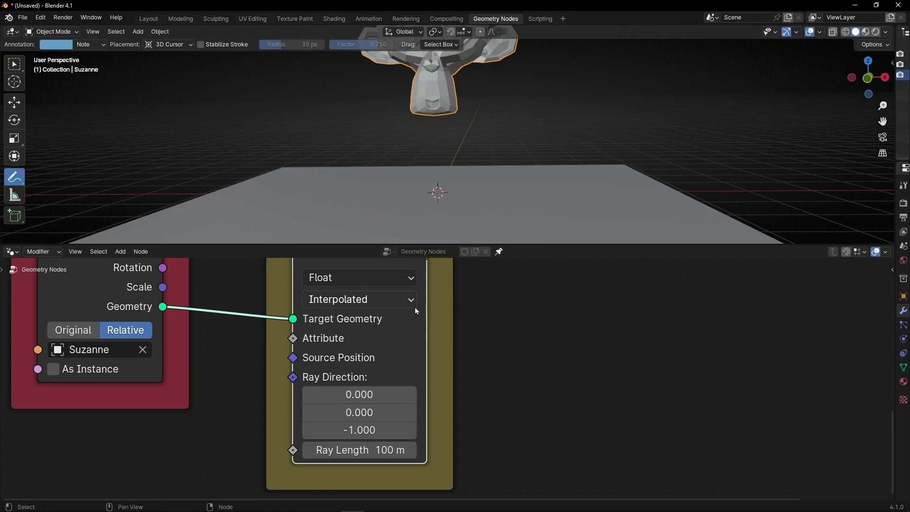
pyautogui.click(373, 424)
pyautogui.write('1')
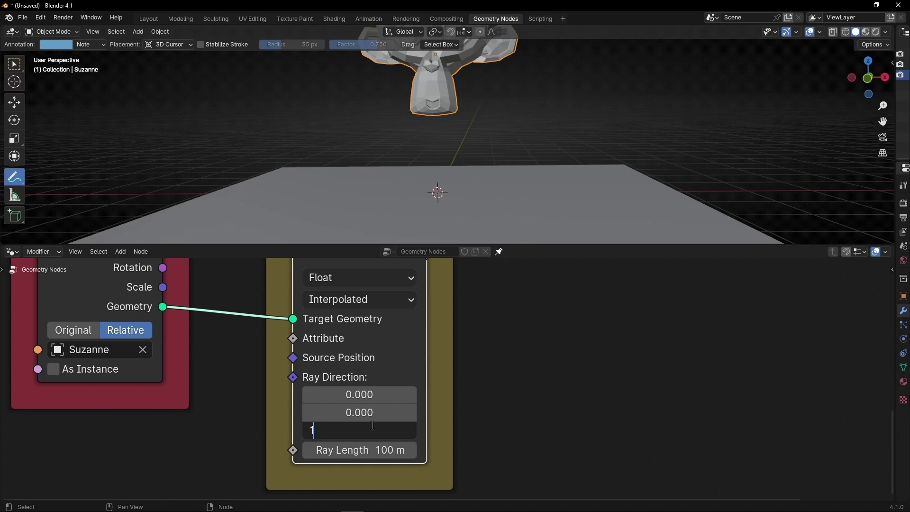
pyautogui.press('Return')
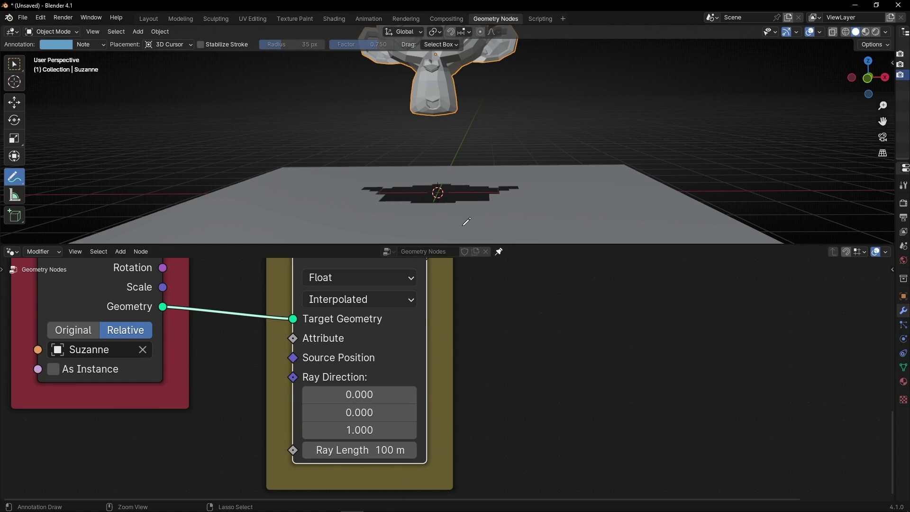
# - Circle the hole in the grid beneath the monkey head and draw a question mark beside the head
pyautogui.hotkey('ctrl', 'space')
pyautogui.moveTo(463, 220); pyautogui.dragTo(447, 368, button='middle')
pyautogui.moveTo(469, 238)
pyautogui.mouseDown()
pyautogui.moveTo(416, 348)
pyautogui.moveTo(451, 228)
pyautogui.moveTo(521, 333)
pyautogui.moveTo(463, 247)
pyautogui.mouseUp()
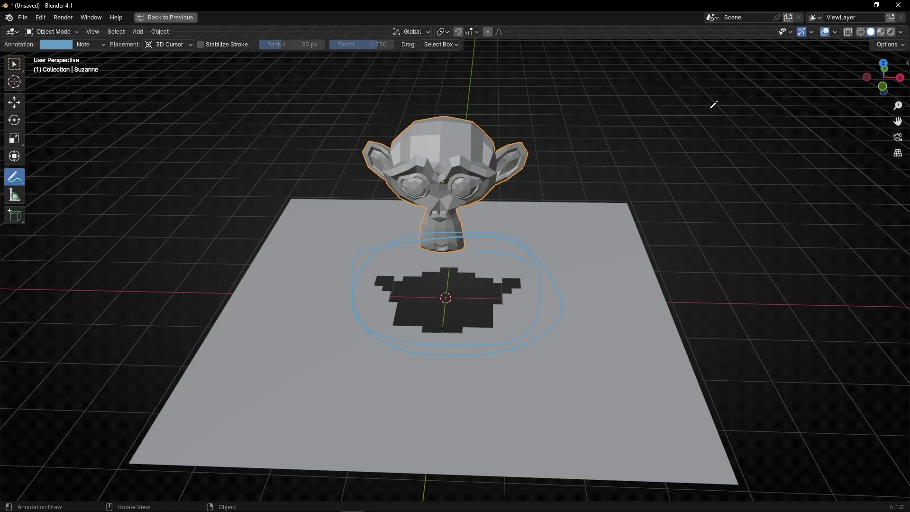
pyautogui.moveTo(671, 94)
pyautogui.mouseDown()
pyautogui.moveTo(747, 118)
pyautogui.moveTo(719, 174)
pyautogui.moveTo(738, 197)
pyautogui.mouseUp()
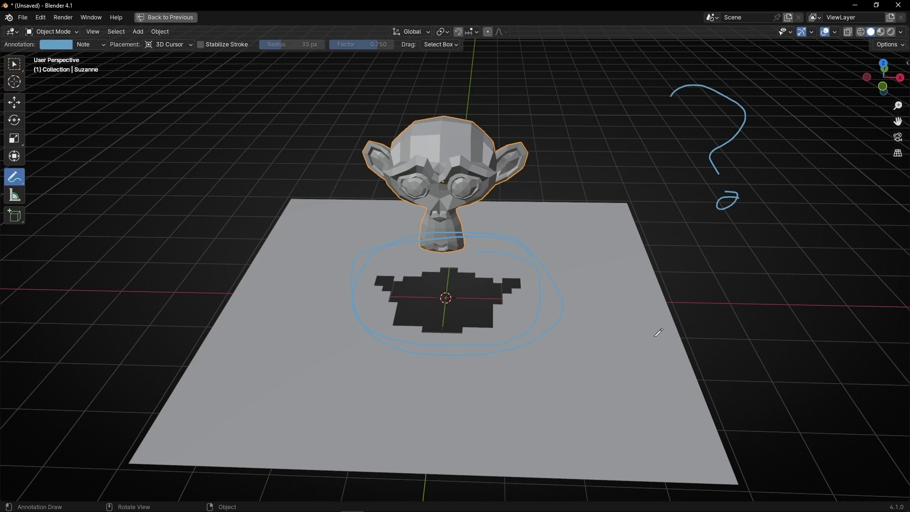
# - Examine the Caster, Rays and Object Being Hit by Rays frames and how their nodes connect to Delete Geometry
pyautogui.hotkey('ctrl', 'space')
pyautogui.scroll(-2, 434, 325)
pyautogui.scroll(-2, 435, 325)
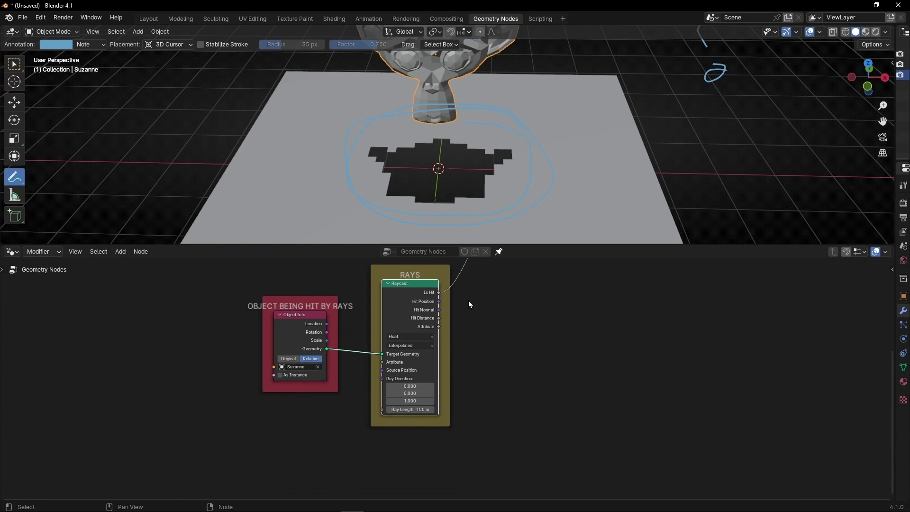
pyautogui.moveTo(470, 305); pyautogui.dragTo(437, 392, button='middle')
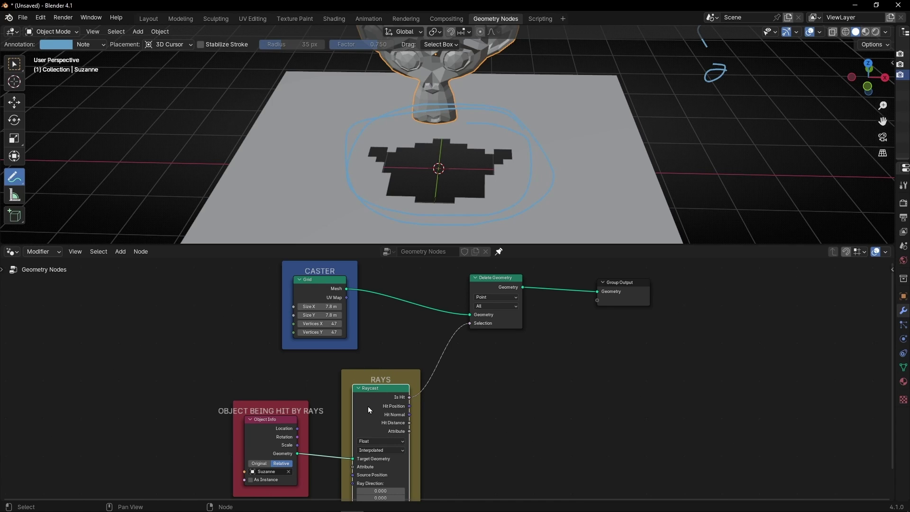
pyautogui.scroll(2, 309, 384)
pyautogui.moveTo(366, 365); pyautogui.dragTo(414, 323, button='middle')
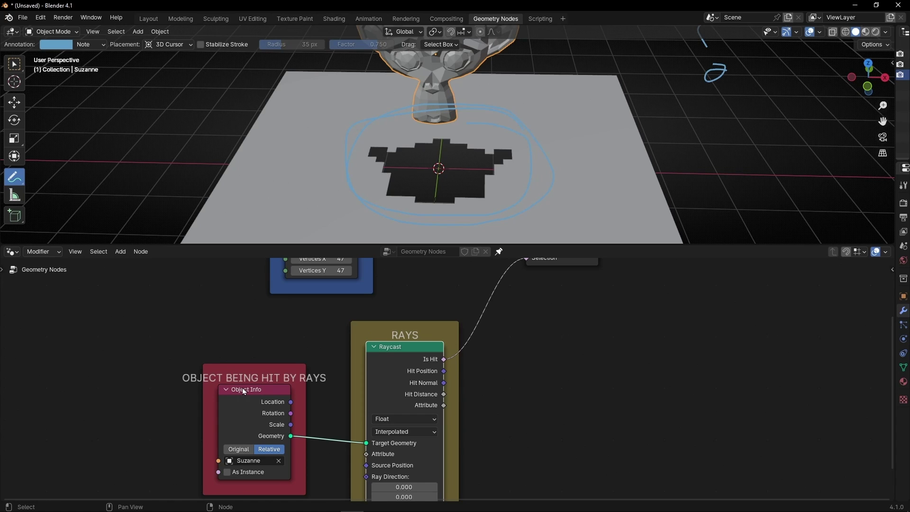
# - Erase the circle and question mark annotations, and undo a trial vertical stroke over the grid
pyautogui.hotkey('ctrl', 'space')
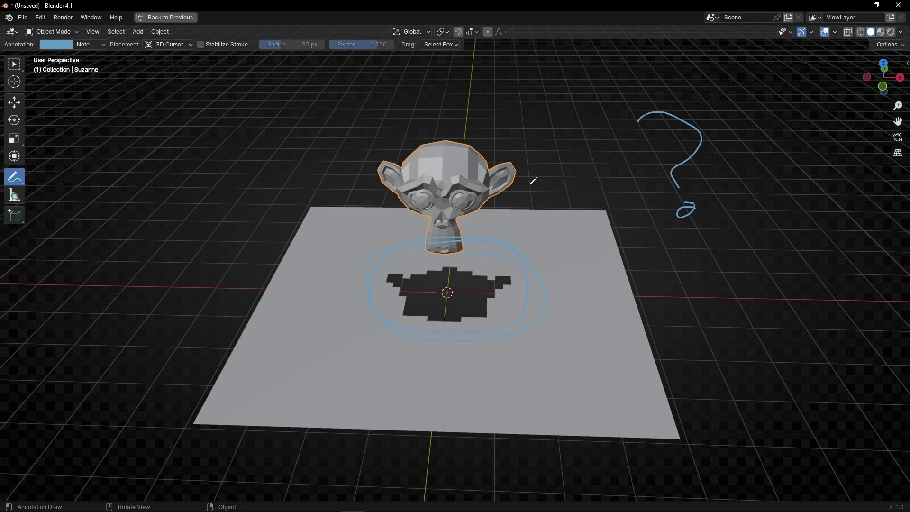
pyautogui.moveTo(536, 175); pyautogui.dragTo(621, 179, button='middle')
pyautogui.moveTo(581, 126)
pyautogui.keyDown('ctrl'); pyautogui.mouseDown()
pyautogui.moveTo(595, 149)
pyautogui.moveTo(386, 191)
pyautogui.mouseUp(); pyautogui.keyUp('ctrl')
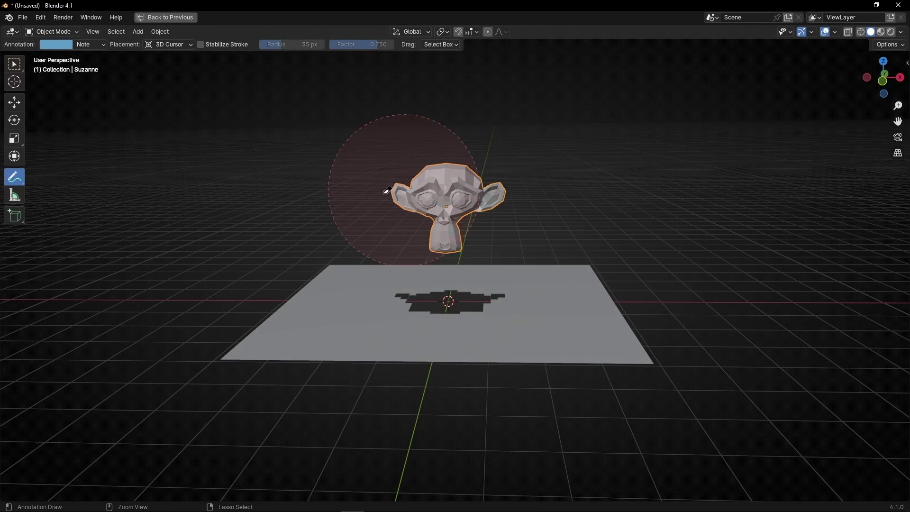
pyautogui.moveTo(420, 307); pyautogui.dragTo(427, 282, button='middle')
pyautogui.moveTo(473, 323)
pyautogui.mouseDown()
pyautogui.moveTo(457, 144)
pyautogui.moveTo(445, 129)
pyautogui.moveTo(474, 156)
pyautogui.mouseUp()
pyautogui.hotkey('ctrl', 'z')
# - Show the viewport in wireframe shading and select all objects to reveal the grid's vertices
pyautogui.moveTo(409, 304); pyautogui.dragTo(242, 374, button='middle')
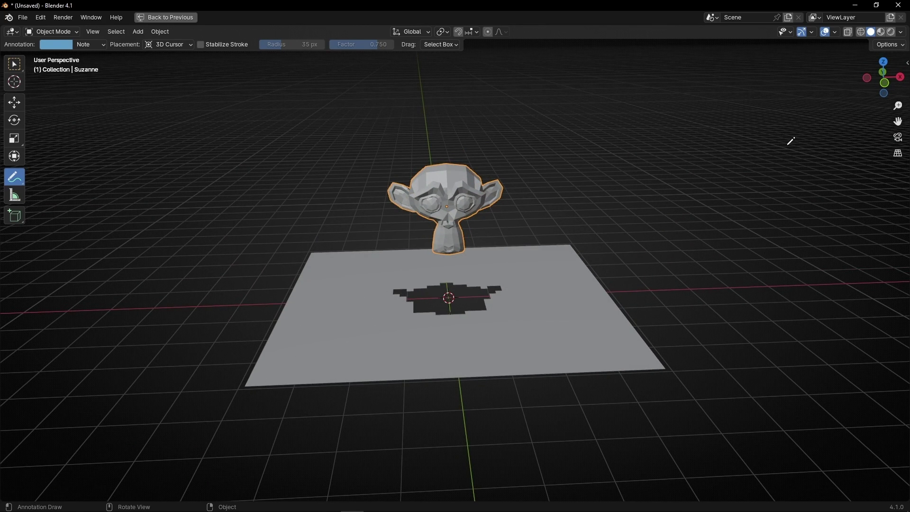
pyautogui.click(862, 32)
pyautogui.press('a')
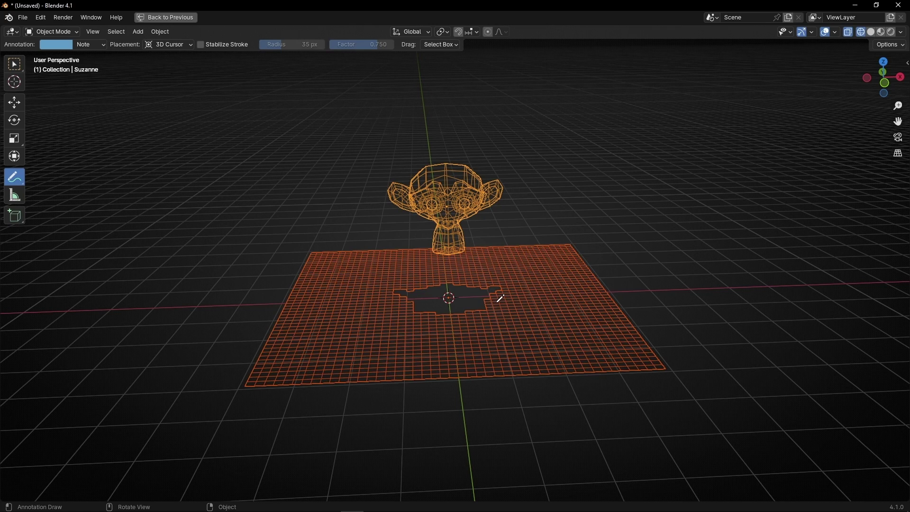
# - Draw upward ray strokes from the vertices at the grid's near corner, and erase them
pyautogui.moveTo(251, 382); pyautogui.dragTo(251, 286)
pyautogui.moveTo(259, 383); pyautogui.dragTo(254, 314)
pyautogui.moveTo(270, 384); pyautogui.dragTo(271, 320)
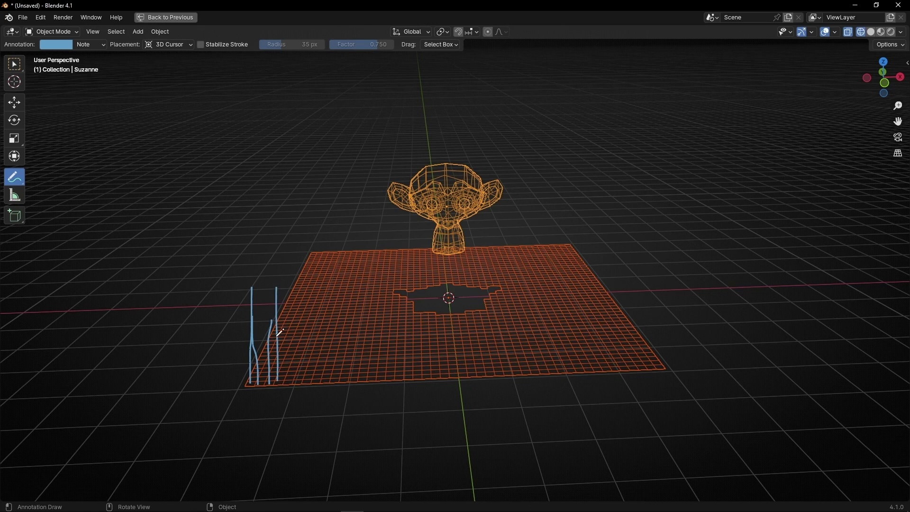
pyautogui.moveTo(280, 369)
pyautogui.keyDown('ctrl'); pyautogui.mouseDown()
pyautogui.moveTo(254, 366)
pyautogui.moveTo(346, 346)
pyautogui.mouseUp(); pyautogui.keyUp('ctrl')
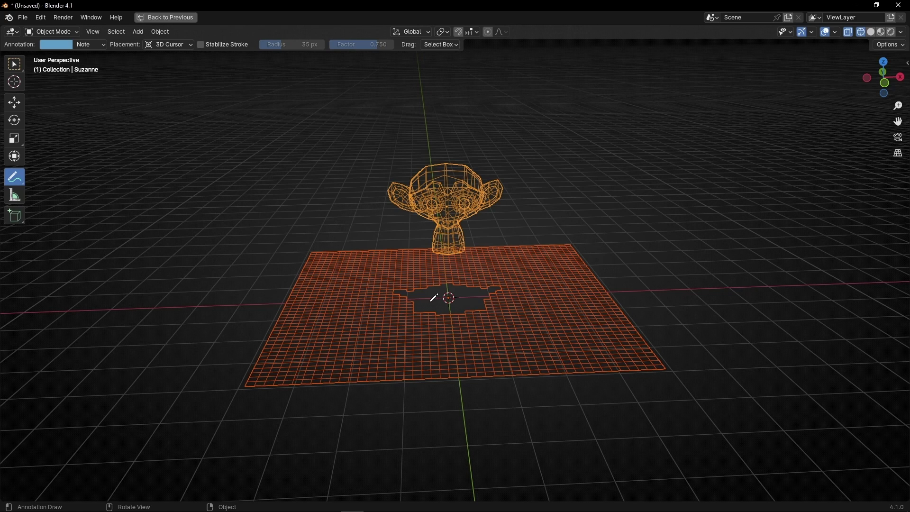
# - Draw upward arrows from the grid's hole to the monkey head and circle the points where the rays hit
pyautogui.moveTo(431, 301); pyautogui.dragTo(434, 306, button='middle')
pyautogui.moveTo(441, 309)
pyautogui.mouseDown()
pyautogui.moveTo(441, 250)
pyautogui.moveTo(440, 262)
pyautogui.mouseUp()
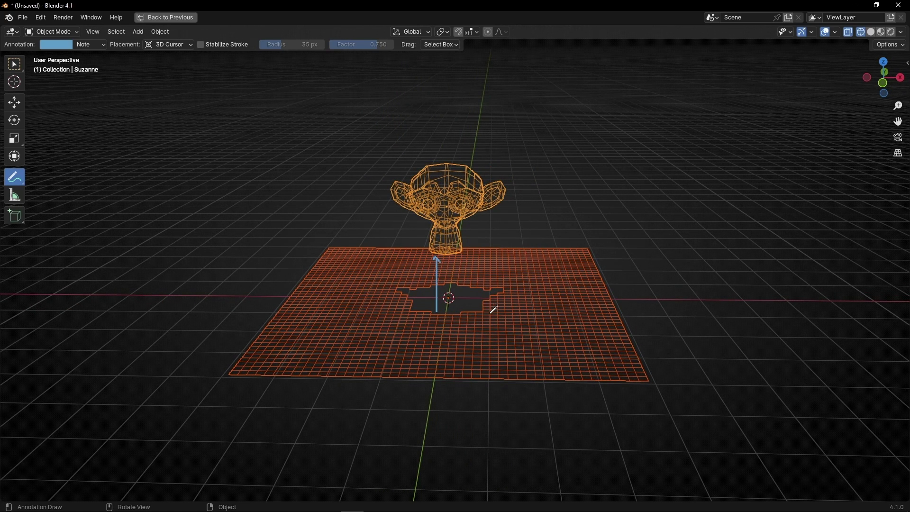
pyautogui.moveTo(470, 308); pyautogui.dragTo(465, 218)
pyautogui.moveTo(492, 292); pyautogui.dragTo(493, 212)
pyautogui.moveTo(409, 297)
pyautogui.mouseDown()
pyautogui.moveTo(410, 213)
pyautogui.moveTo(423, 215)
pyautogui.moveTo(413, 203)
pyautogui.mouseUp()
pyautogui.moveTo(435, 249)
pyautogui.mouseDown()
pyautogui.moveTo(429, 265)
pyautogui.moveTo(445, 249)
pyautogui.mouseUp()
pyautogui.moveTo(460, 208)
pyautogui.mouseDown()
pyautogui.moveTo(457, 218)
pyautogui.moveTo(492, 207)
pyautogui.mouseUp()
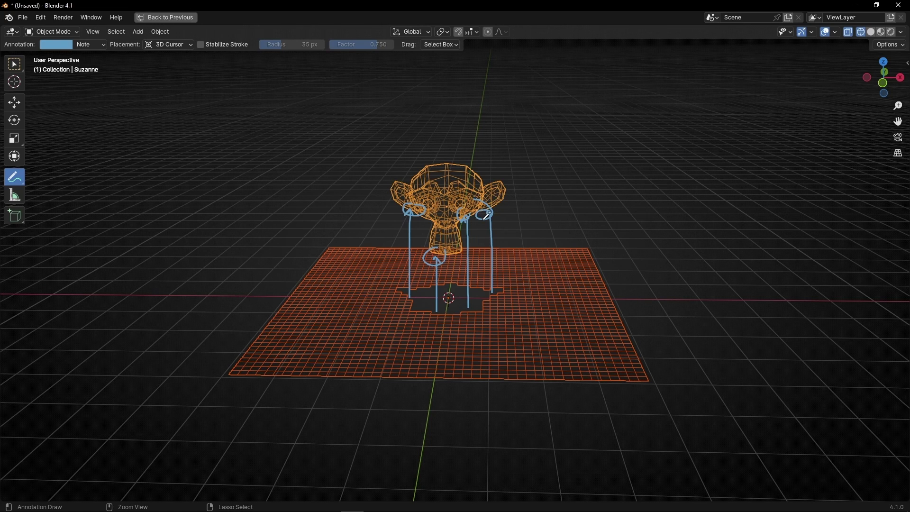
# - Disconnect the Raycast node's Is Hit output from the Delete Geometry node's Selection input, and reconnect them
pyautogui.hotkey('ctrl', 'space')
pyautogui.moveTo(444, 362)
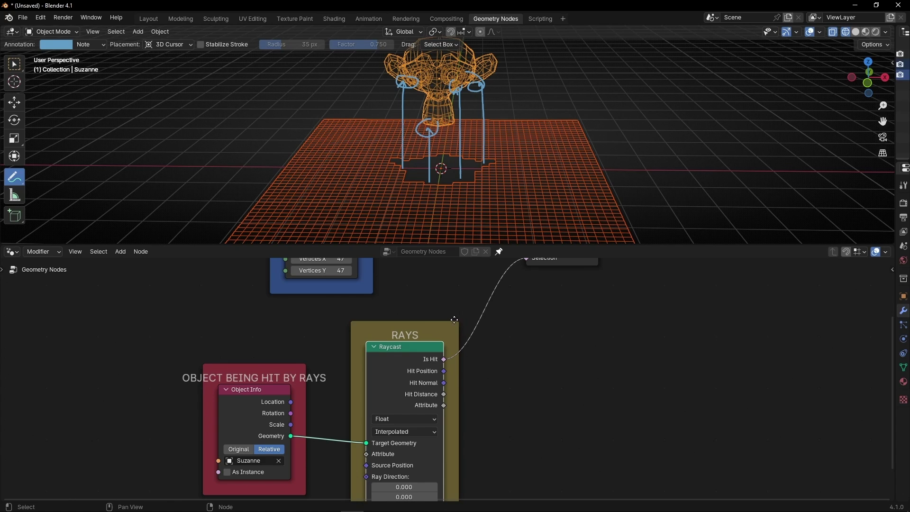
pyautogui.moveTo(569, 299); pyautogui.dragTo(413, 400, button='middle')
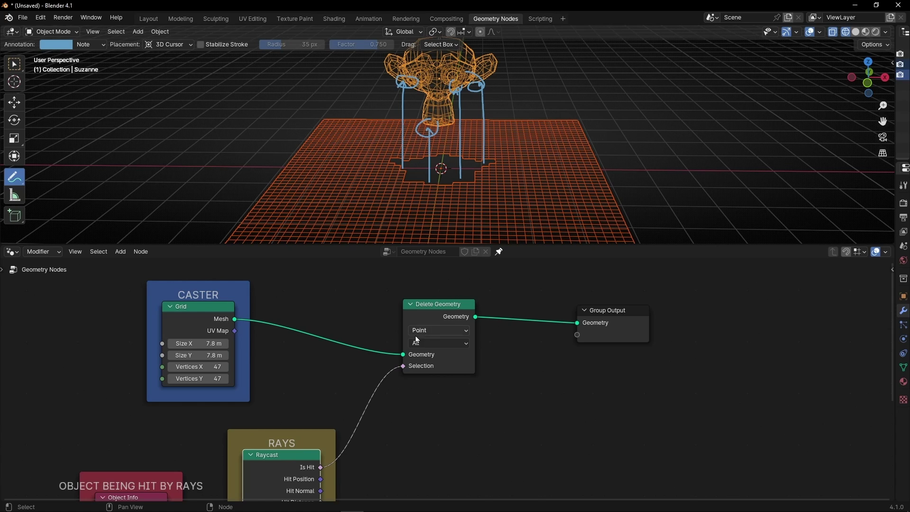
pyautogui.moveTo(403, 365); pyautogui.dragTo(336, 399)
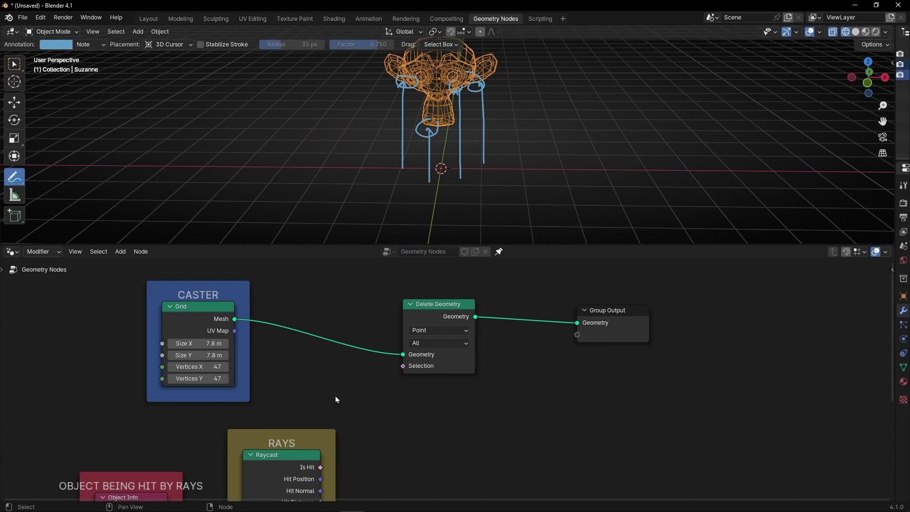
pyautogui.moveTo(322, 466); pyautogui.dragTo(401, 375)
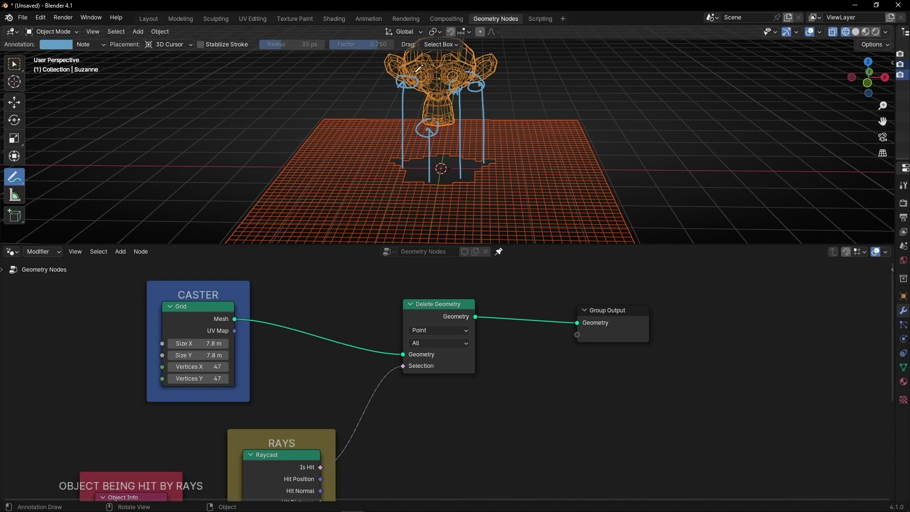
# - Erase the arrows and circles drawn between the grid's hole and the monkey head
pyautogui.moveTo(468, 79)
pyautogui.keyDown('ctrl'); pyautogui.mouseDown()
pyautogui.moveTo(382, 94)
pyautogui.moveTo(474, 108)
pyautogui.mouseUp(); pyautogui.keyUp('ctrl')
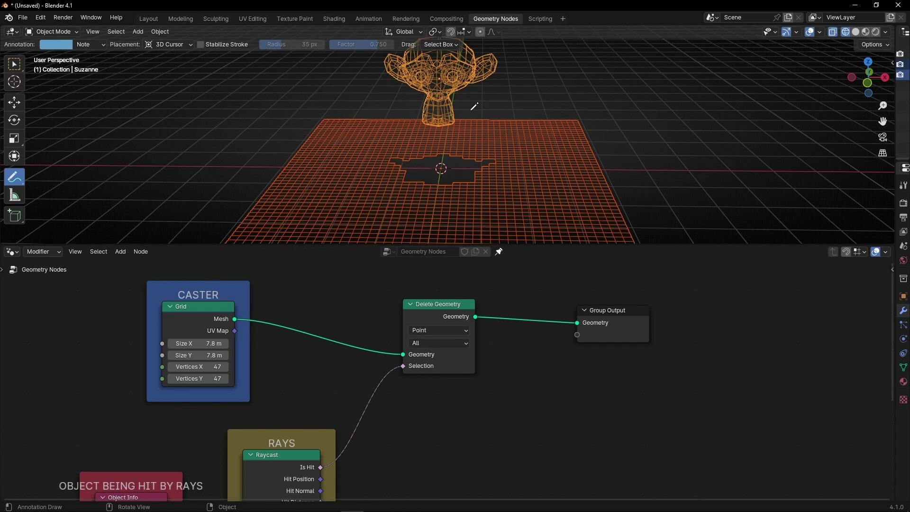
pyautogui.moveTo(323, 405); pyautogui.dragTo(490, 301, button='middle')
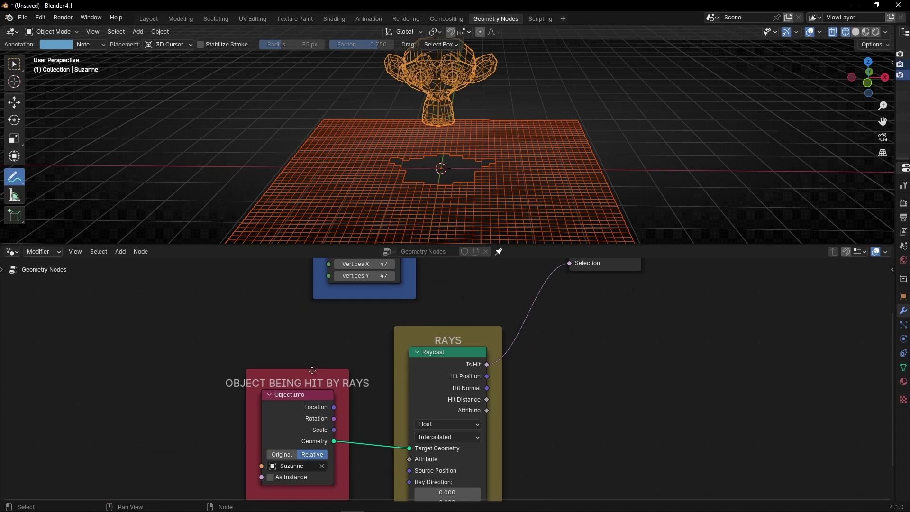
pyautogui.moveTo(519, 200)
pyautogui.mouseDown(button='middle')
pyautogui.moveTo(522, 181)
pyautogui.moveTo(522, 205)
pyautogui.moveTo(522, 193)
pyautogui.moveTo(430, 207)
pyautogui.mouseUp(button='middle')
pyautogui.scroll(2, 391, 181)
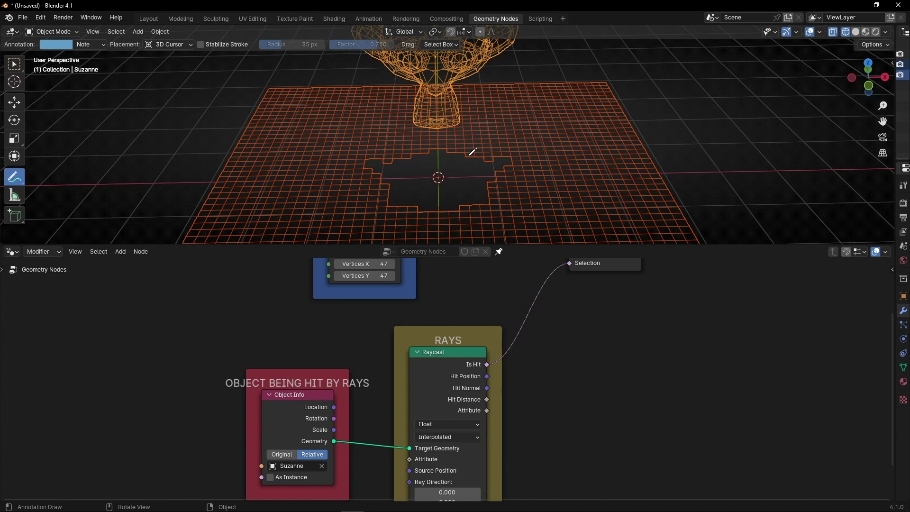
# - Set both Vertices X and Vertices Y of the Grid node to 184 for a finer cutout
pyautogui.moveTo(439, 284); pyautogui.dragTo(408, 382, button='middle')
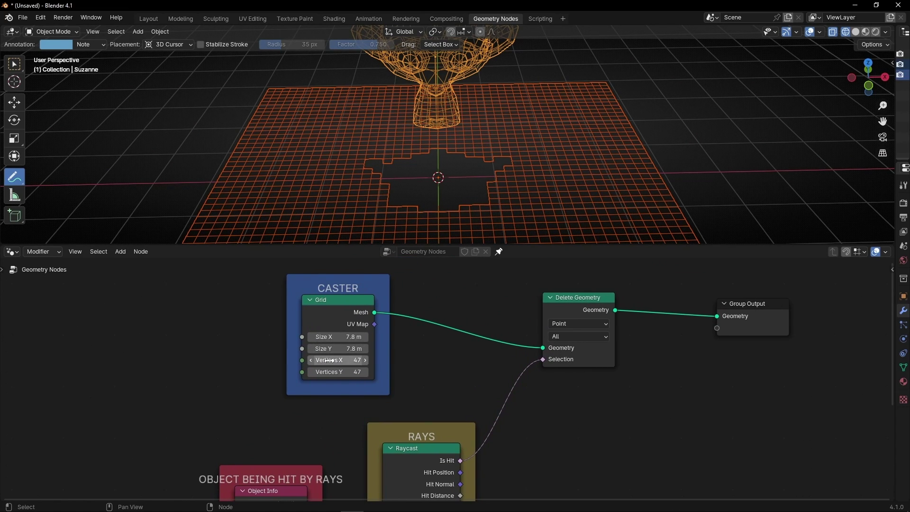
pyautogui.moveTo(328, 361); pyautogui.dragTo(479, 371)
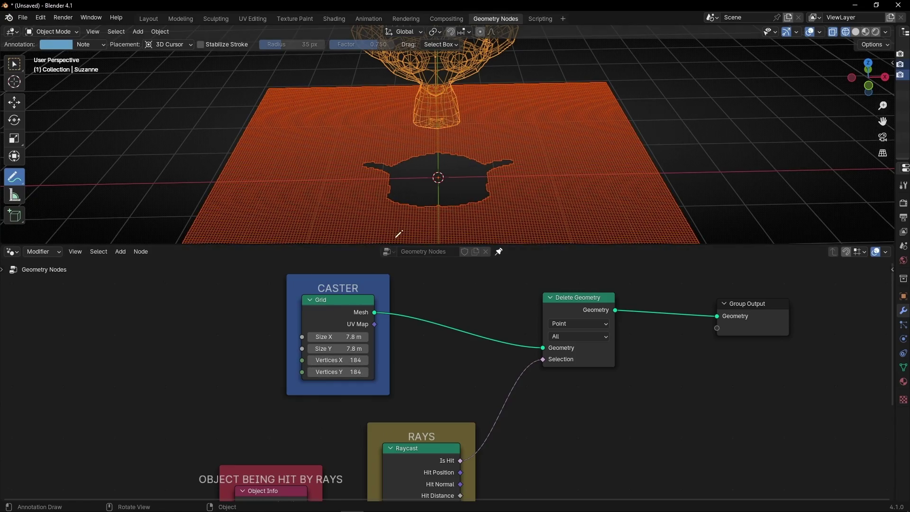
pyautogui.scroll(4, 384, 204)
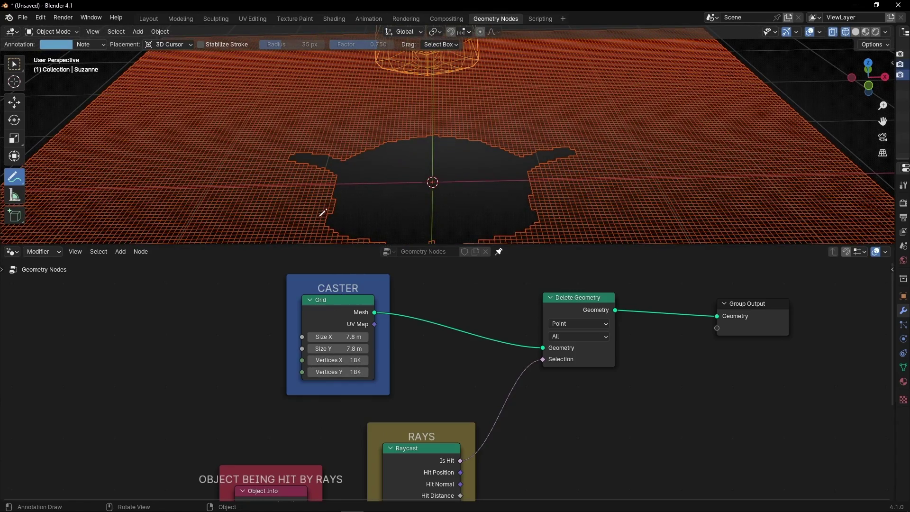
pyautogui.scroll(-3, 360, 186)
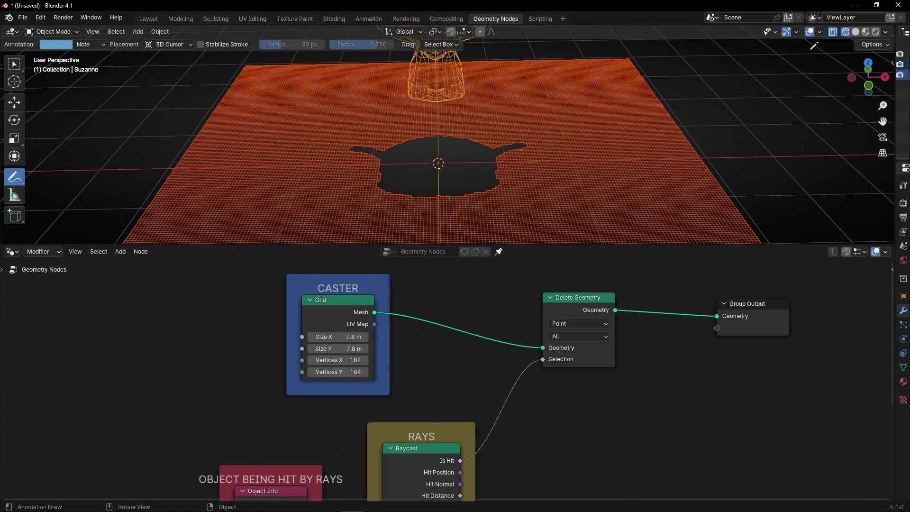
# - Return the viewport to solid shading and inspect the monkey-shaped hole in the grid from above
pyautogui.click(853, 35)
pyautogui.scroll(-2, 467, 192)
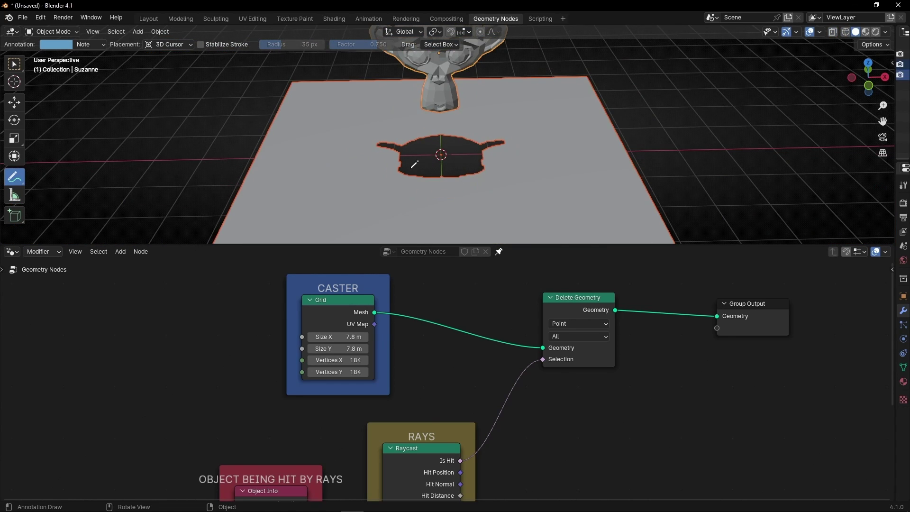
pyautogui.moveTo(412, 168); pyautogui.dragTo(410, 178, button='middle')
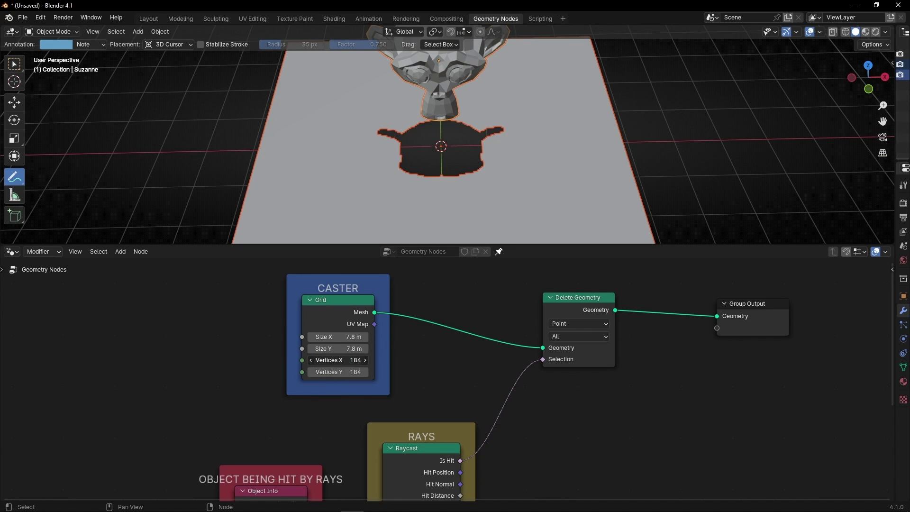
# - Reduce both Vertices X and Vertices Y of the Grid node to 47 and finally to 5 for a coarse cutout
pyautogui.moveTo(338, 361); pyautogui.dragTo(273, 366)
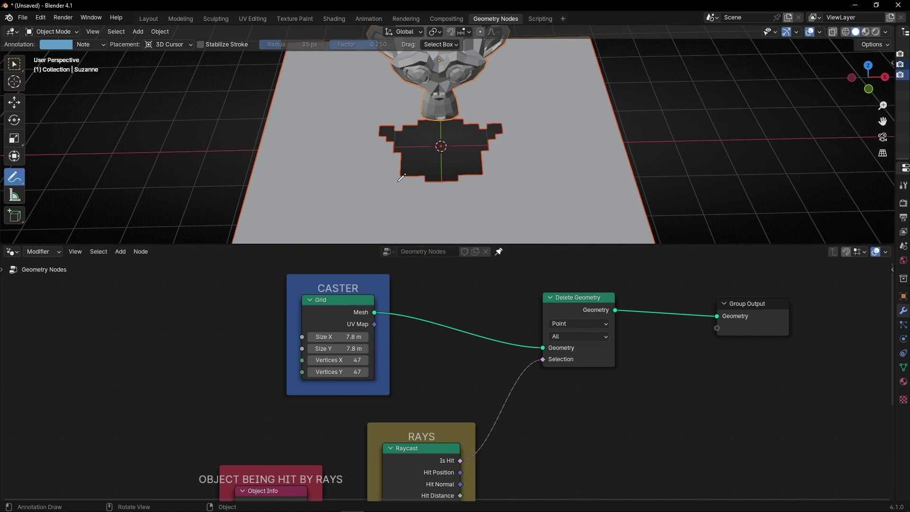
pyautogui.moveTo(388, 199)
pyautogui.mouseDown(button='middle')
pyautogui.moveTo(403, 126)
pyautogui.moveTo(401, 199)
pyautogui.mouseUp(button='middle')
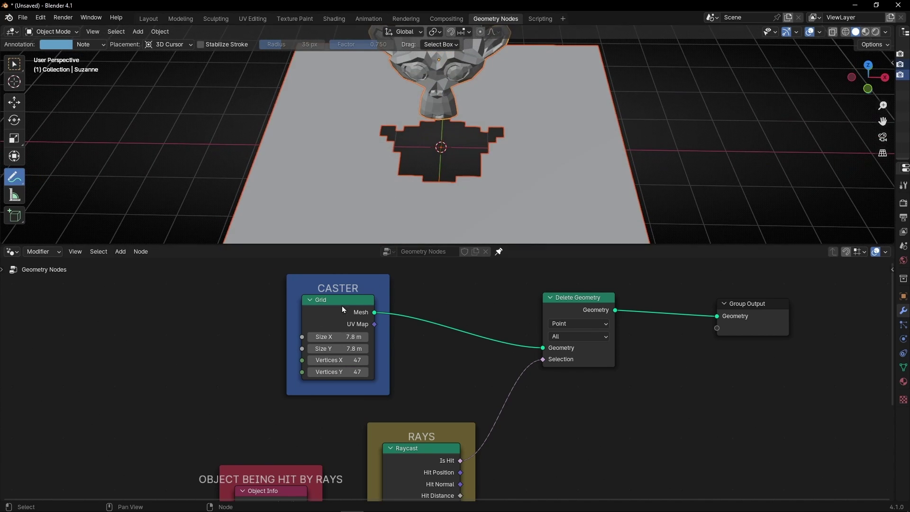
pyautogui.moveTo(338, 361); pyautogui.dragTo(327, 360)
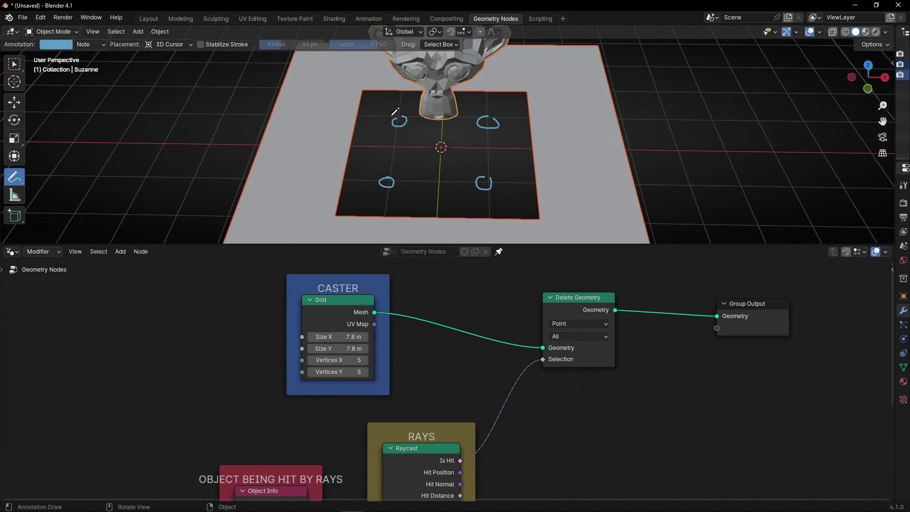
# - Erase the circles drawn inside the grid's rectangular hole
pyautogui.scroll(-8, 409, 165)
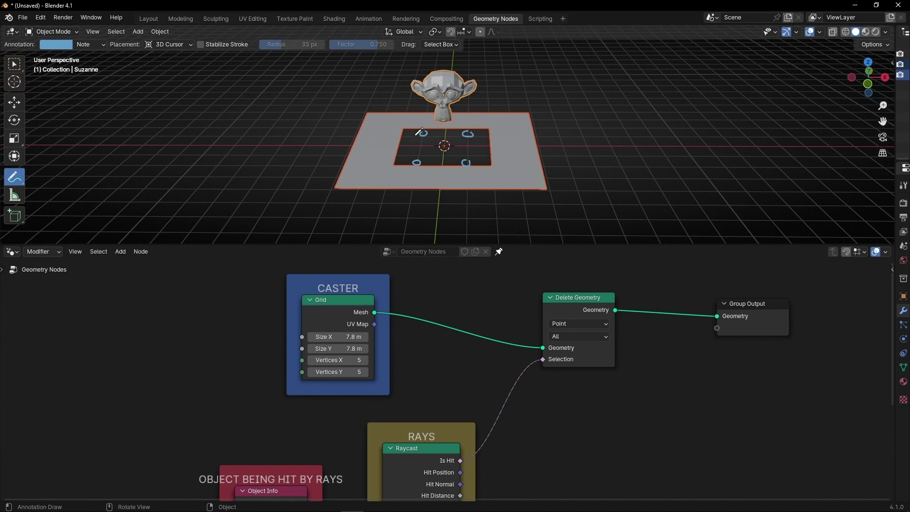
pyautogui.moveTo(433, 142)
pyautogui.mouseDown()
pyautogui.moveTo(391, 168)
pyautogui.moveTo(437, 166)
pyautogui.mouseUp()
pyautogui.moveTo(484, 140)
pyautogui.mouseDown()
pyautogui.moveTo(442, 165)
pyautogui.moveTo(477, 165)
pyautogui.moveTo(448, 143)
pyautogui.mouseUp()
pyautogui.moveTo(448, 132); pyautogui.dragTo(488, 146)
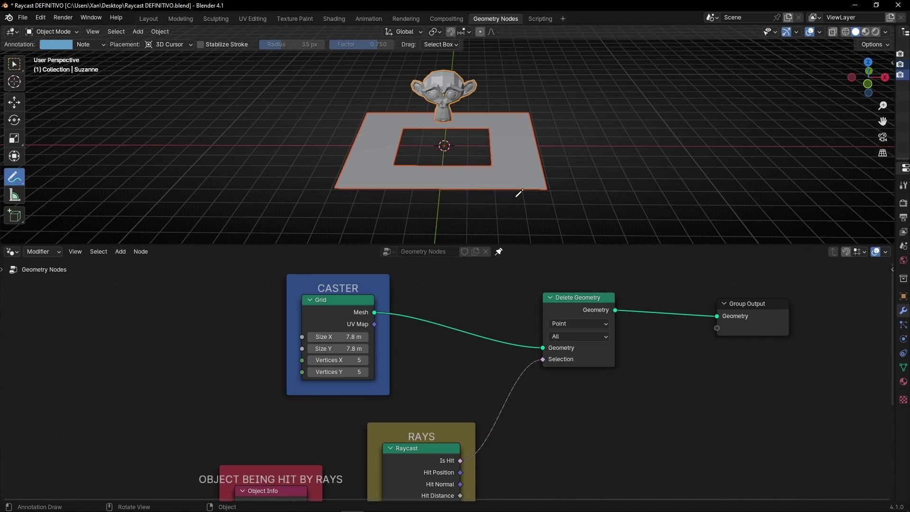
# - Examine the Raycast node's Ray Direction and Ray Length settings against the viewport result
pyautogui.hotkey('ctrl', 'space')
pyautogui.moveTo(501, 278); pyautogui.dragTo(493, 321, button='middle')
pyautogui.moveTo(354, 350)
pyautogui.mouseDown()
pyautogui.moveTo(355, 108)
pyautogui.moveTo(331, 100)
pyautogui.moveTo(372, 94)
pyautogui.moveTo(396, 317)
pyautogui.moveTo(412, 323)
pyautogui.mouseUp()
pyautogui.hotkey('ctrl', 'space')
pyautogui.moveTo(496, 440); pyautogui.dragTo(514, 262, button='middle')
pyautogui.scroll(4, 520, 421)
pyautogui.moveTo(534, 445); pyautogui.dragTo(522, 387, button='middle')
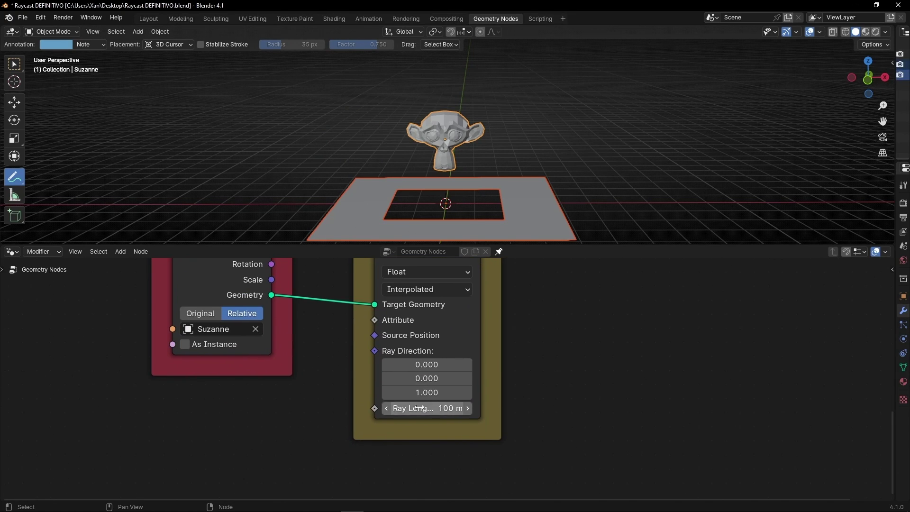
pyautogui.scroll(2, 420, 411)
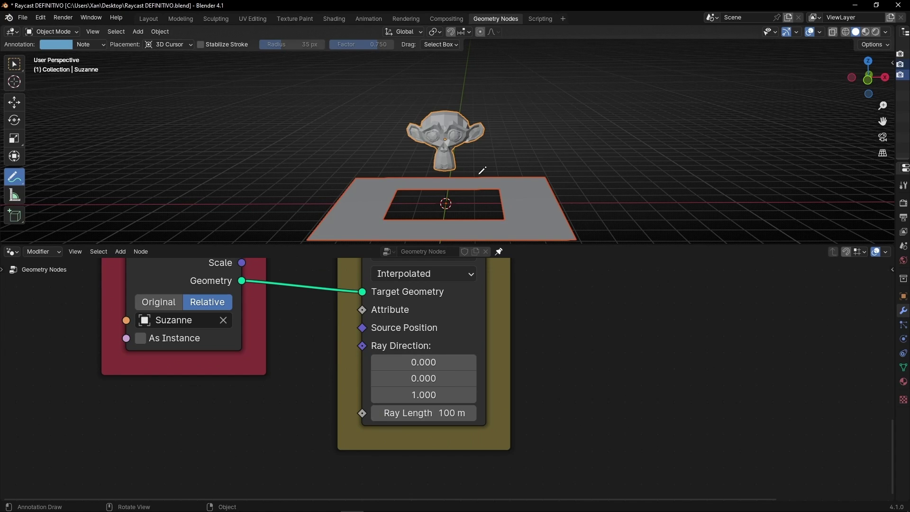
# - Lower the Delete Geometry node, insert Join Geometry before the Group Output, and link the Grid's Mesh output into it as well
pyautogui.moveTo(557, 310); pyautogui.dragTo(414, 447, button='middle')
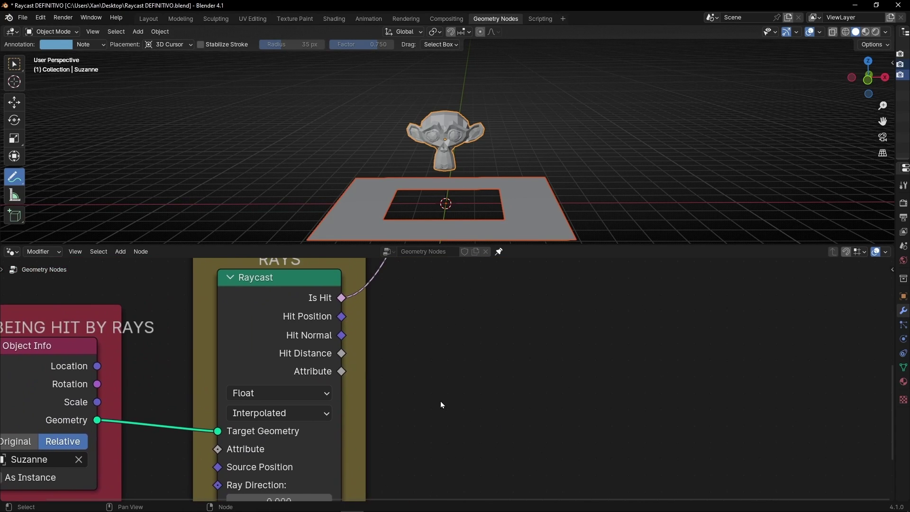
pyautogui.scroll(-5, 447, 381)
pyautogui.moveTo(470, 314); pyautogui.dragTo(457, 487, button='middle')
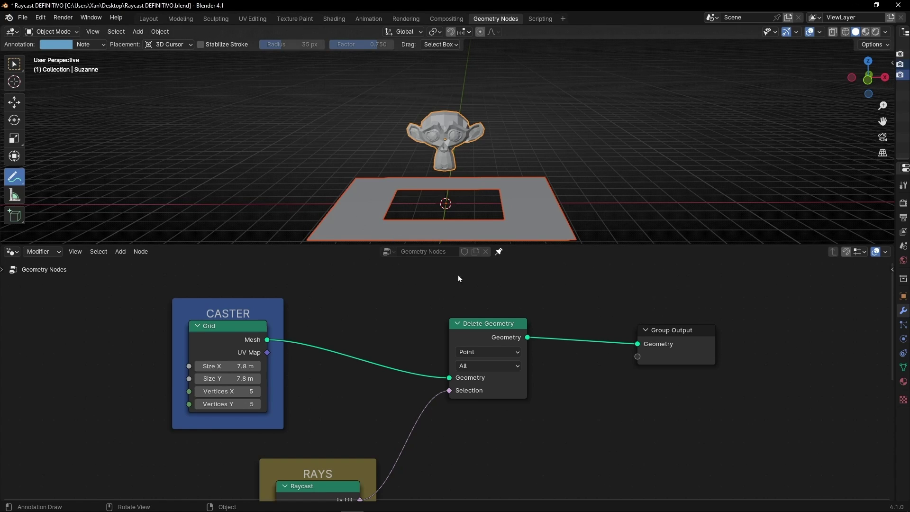
pyautogui.moveTo(480, 331); pyautogui.dragTo(498, 420)
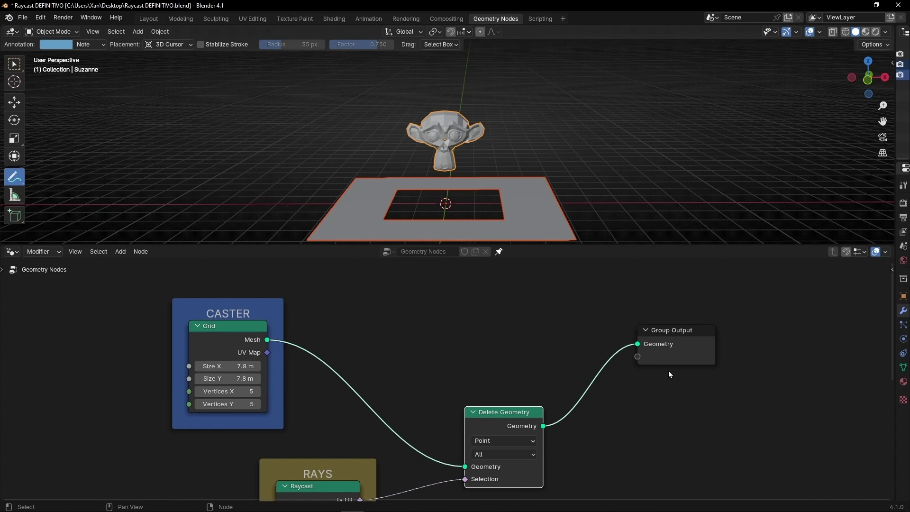
pyautogui.hotkey('shift', 'a')
pyautogui.write('join')
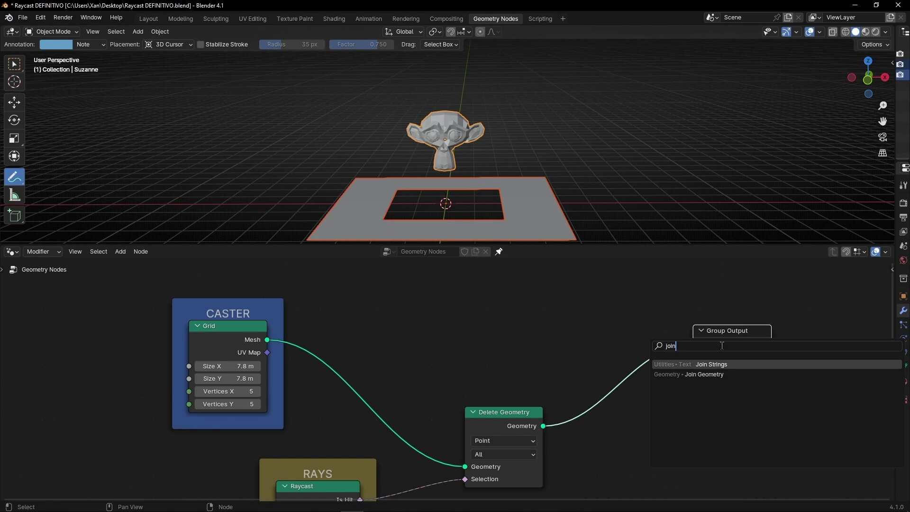
pyautogui.press('Return')
pyautogui.click(616, 347)
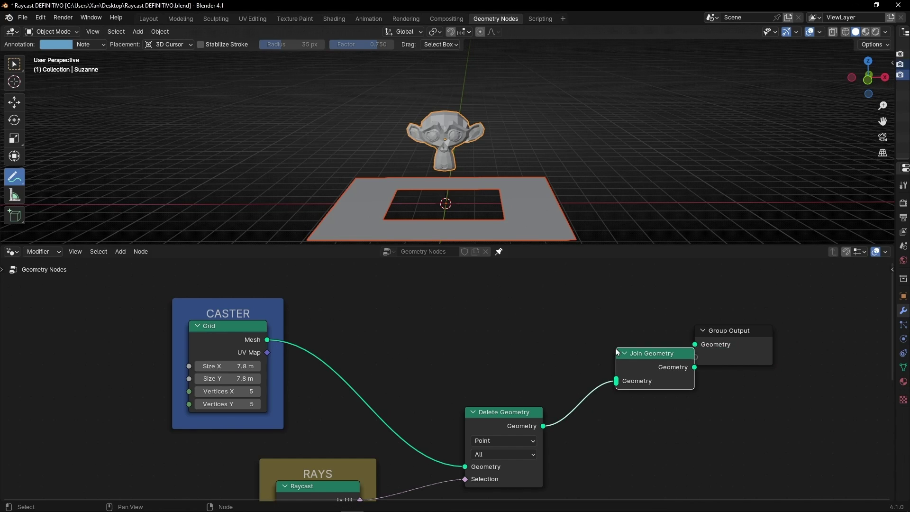
pyautogui.moveTo(268, 339); pyautogui.dragTo(653, 340)
# - Insert an Instance on Points node into the link between the Grid's Mesh output and Join Geometry
pyautogui.hotkey('shift', 'a')
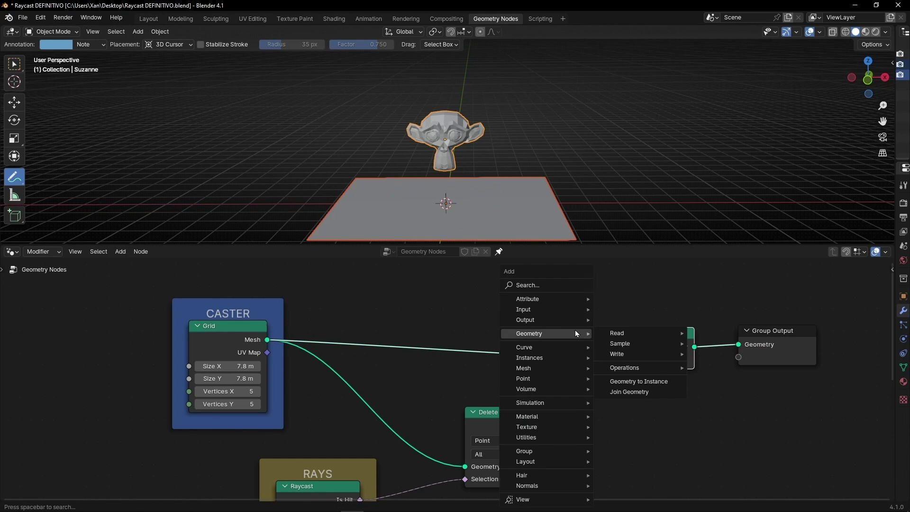
pyautogui.write('instance on p')
pyautogui.press('Return')
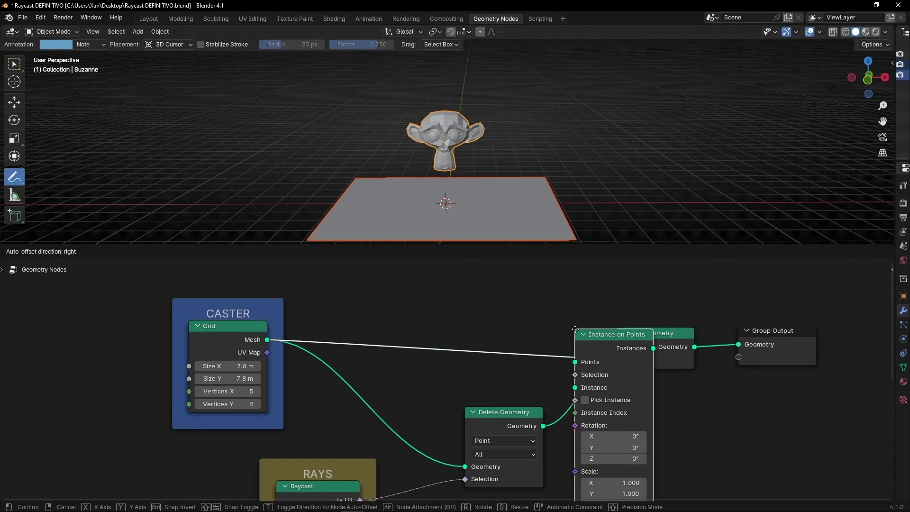
pyautogui.click(479, 280)
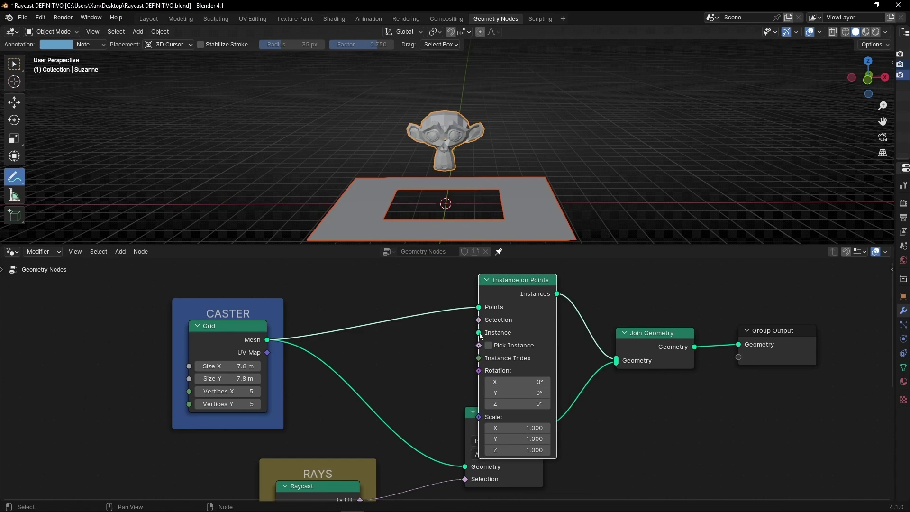
# - Feed the Instance input of Instance on Points with a Curve Line node in Direction mode, 7.7 m long
pyautogui.moveTo(479, 333); pyautogui.dragTo(441, 342)
pyautogui.write('curve l')
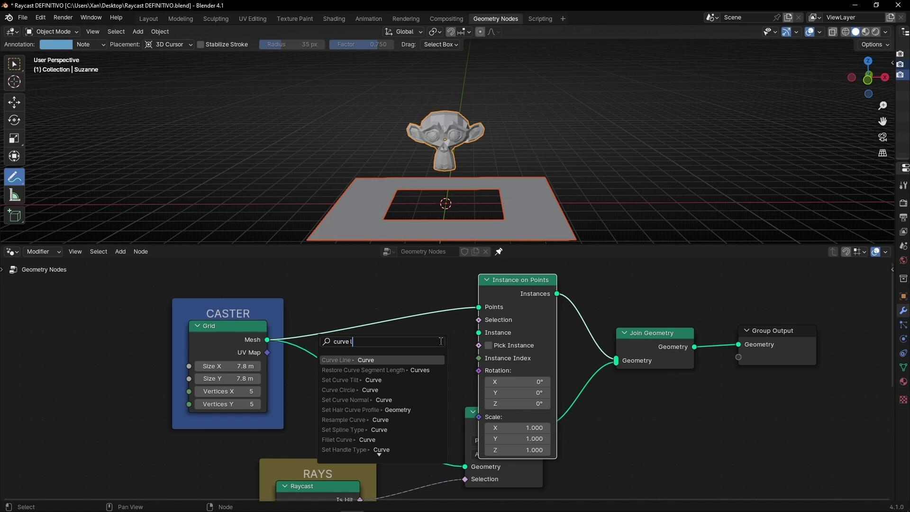
pyautogui.write('ine')
pyautogui.press('Return')
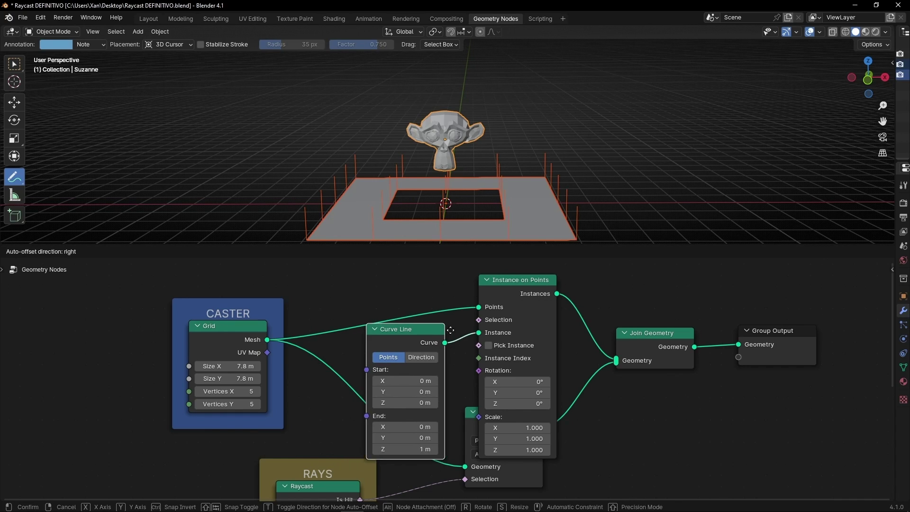
pyautogui.click(454, 329)
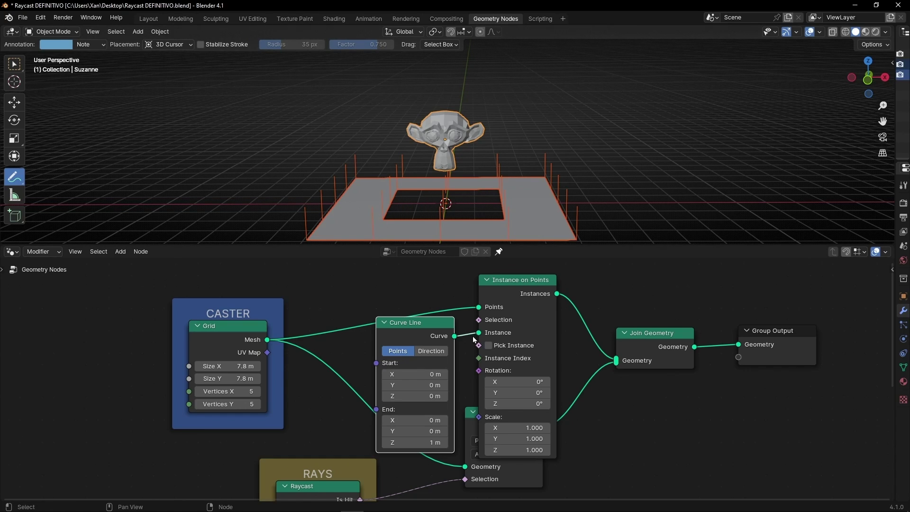
pyautogui.click(443, 353)
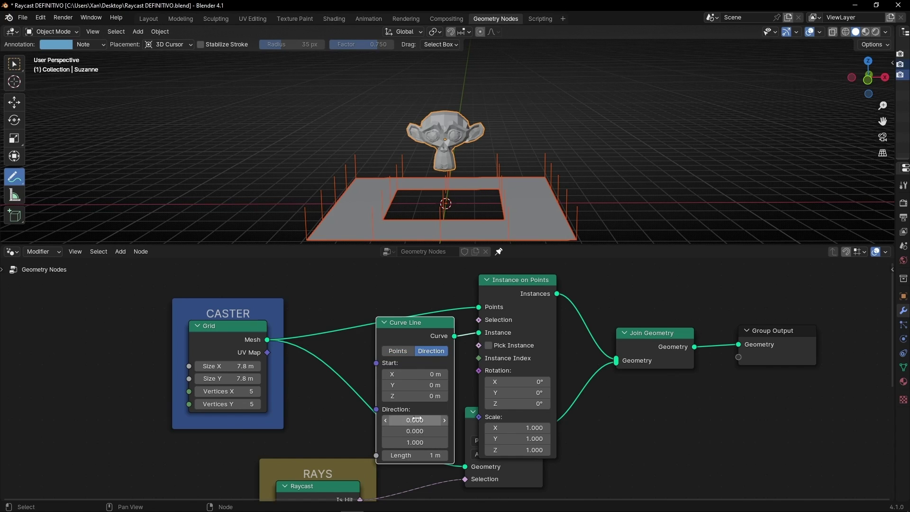
pyautogui.moveTo(414, 453); pyautogui.dragTo(522, 453)
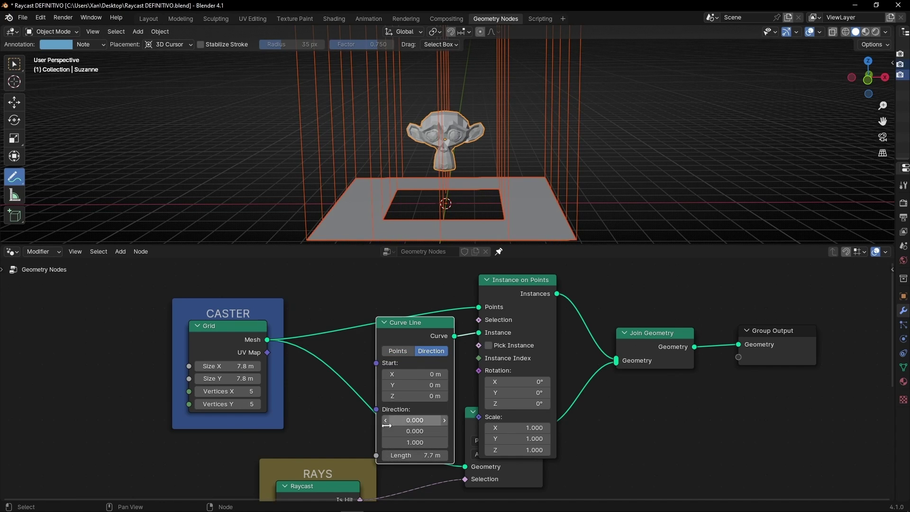
# - Move the Object Info frame lower and drive both the Raycast's Ray Length and the Curve Line's Length from a new Value node
pyautogui.moveTo(580, 475); pyautogui.dragTo(624, 275, button='middle')
pyautogui.hotkey('ctrl', 'space')
pyautogui.moveTo(442, 343); pyautogui.dragTo(506, 403, button='middle')
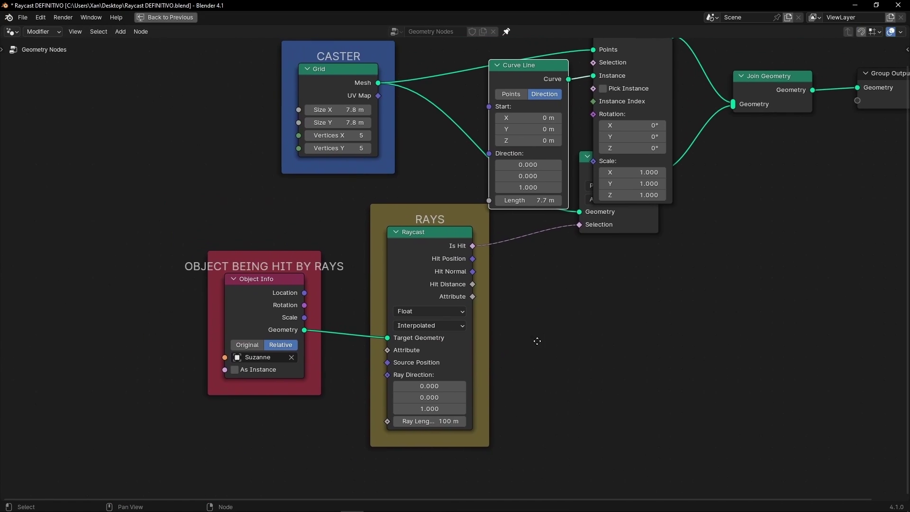
pyautogui.moveTo(300, 266); pyautogui.dragTo(296, 319)
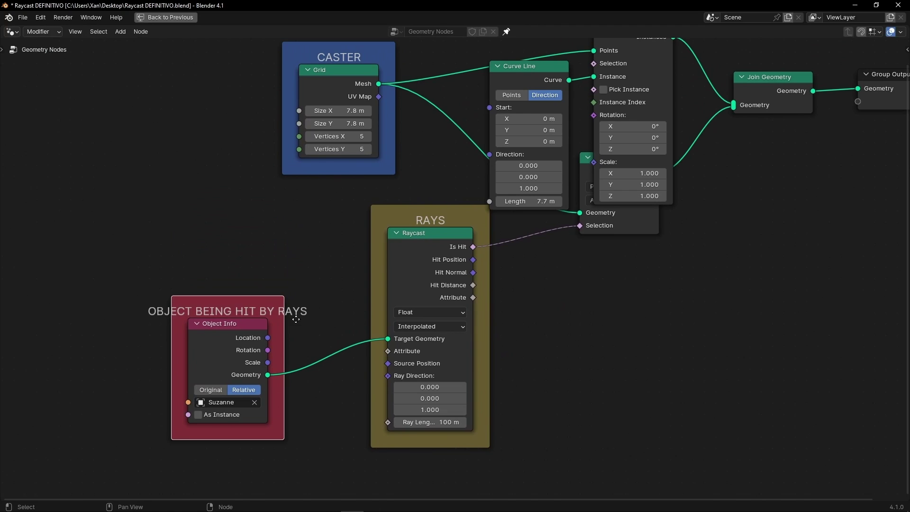
pyautogui.moveTo(386, 422); pyautogui.dragTo(254, 231)
pyautogui.write('val')
pyautogui.press('Return')
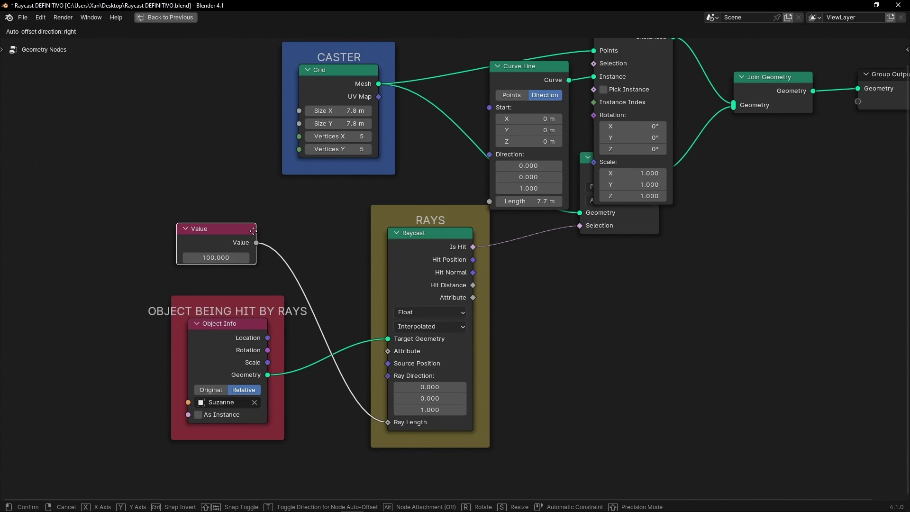
pyautogui.click(263, 217)
pyautogui.moveTo(266, 229); pyautogui.dragTo(489, 201)
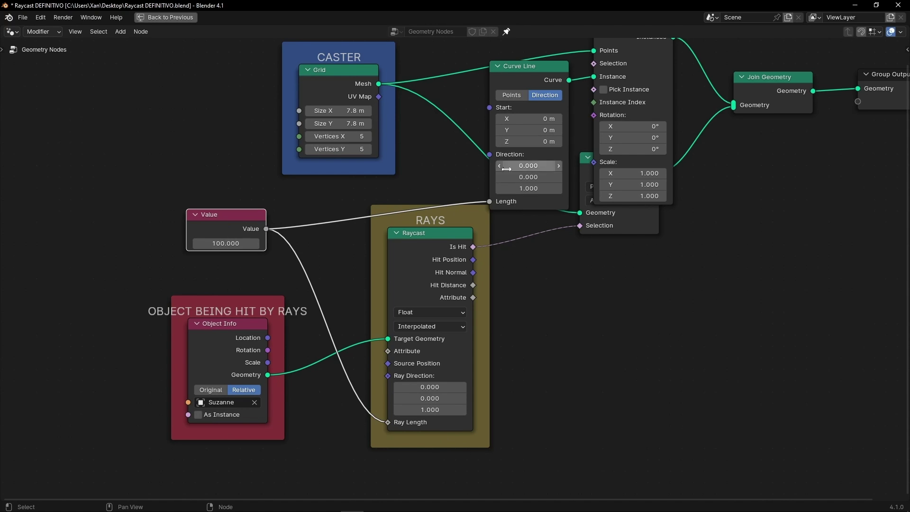
# - Inspect the lengthened ray lines rising from the grid points around the Suzanne head
pyautogui.hotkey('ctrl', 'space')
pyautogui.scroll(-12, 468, 180)
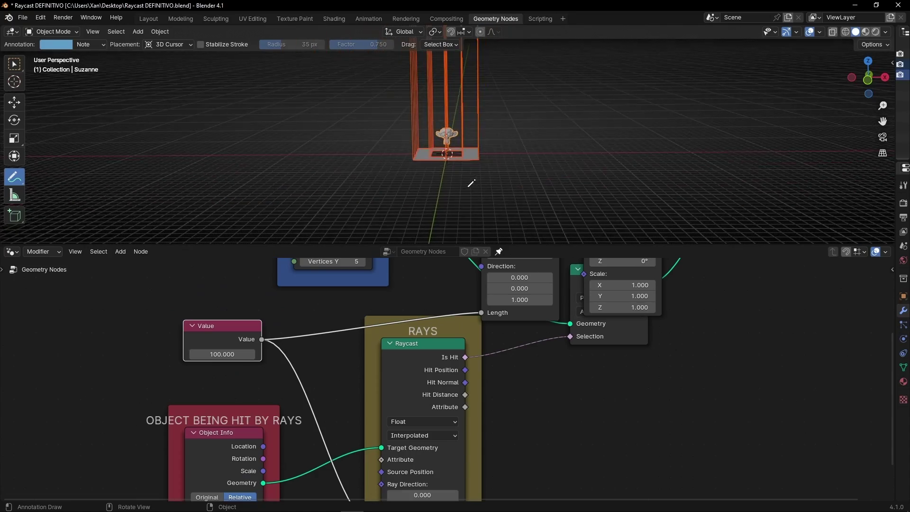
pyautogui.keyDown('shift'); pyautogui.moveTo(466, 121); pyautogui.dragTo(464, 146, button='middle'); pyautogui.keyUp('shift')
pyautogui.scroll(2, 444, 187)
pyautogui.scroll(4, 443, 188)
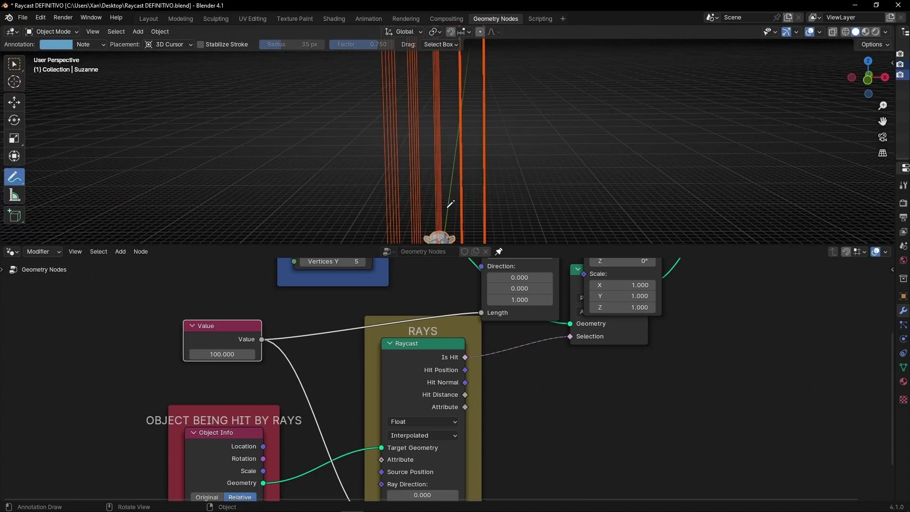
pyautogui.keyDown('shift'); pyautogui.moveTo(447, 208); pyautogui.dragTo(456, 100, button='middle'); pyautogui.keyUp('shift')
pyautogui.scroll(5, 455, 102)
pyautogui.keyDown('shift'); pyautogui.moveTo(449, 152); pyautogui.dragTo(465, 128, button='middle'); pyautogui.keyUp('shift')
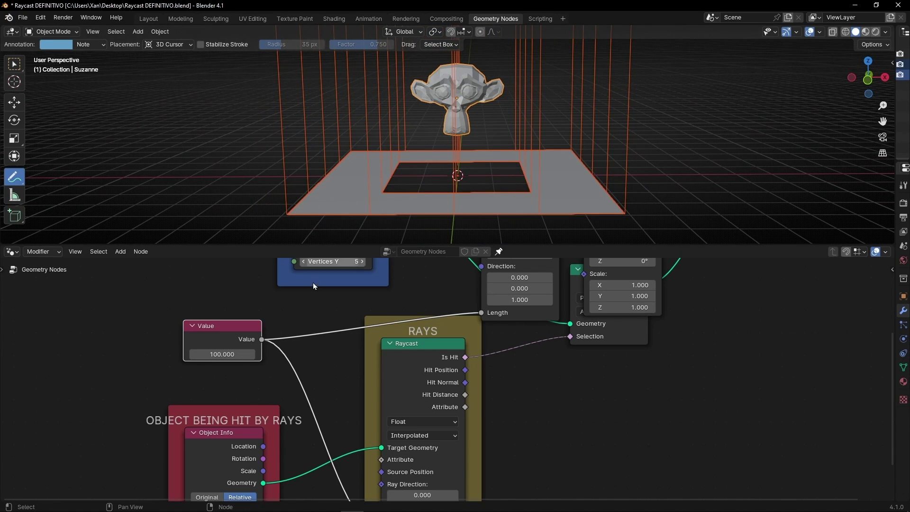
# - Set the Value node that drives the ray length to 0
pyautogui.click(236, 352)
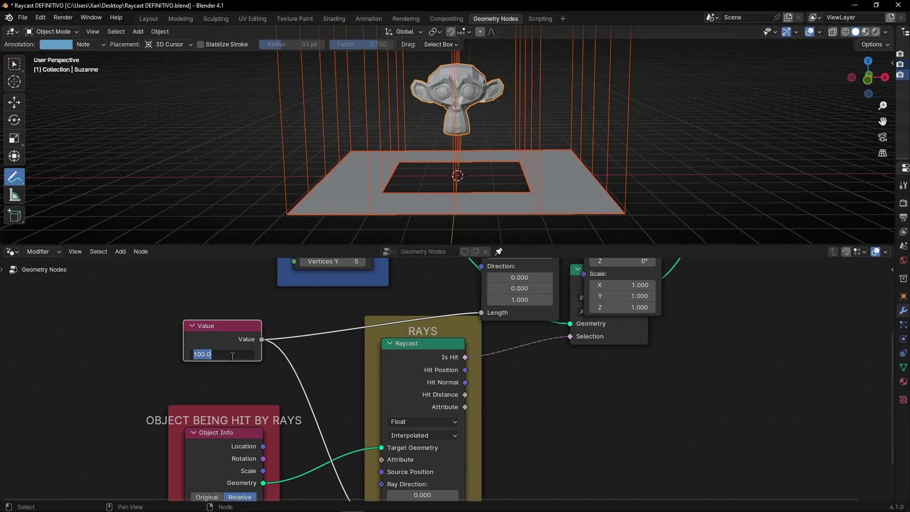
pyautogui.write('0')
pyautogui.press('Return')
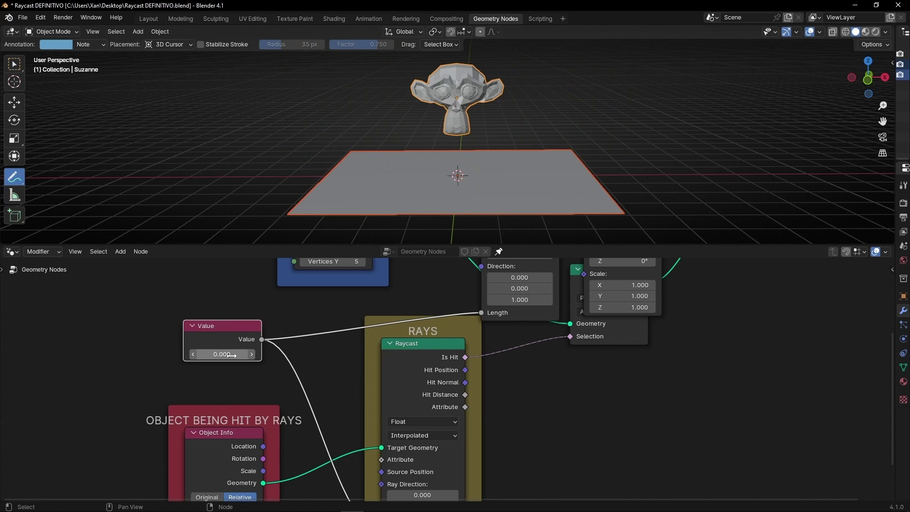
# - Collapse the Curve Line and Instance on Points nodes and tidy up the node layout around them
pyautogui.hotkey('ctrl', 'space')
pyautogui.moveTo(498, 94); pyautogui.dragTo(390, 209, button='middle')
pyautogui.click(377, 180)
pyautogui.click(480, 136)
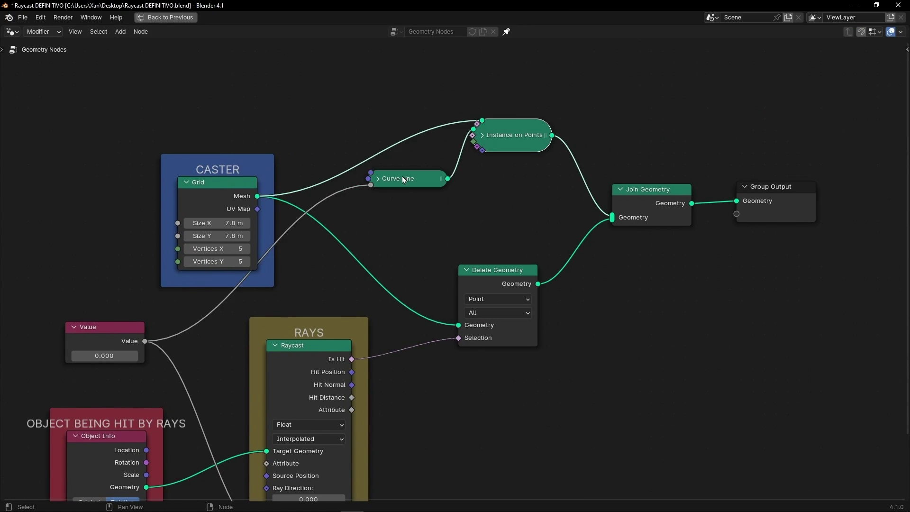
pyautogui.moveTo(402, 177); pyautogui.dragTo(507, 169)
pyautogui.moveTo(264, 182); pyautogui.dragTo(210, 154)
# - Bring the Value node into view and hide the 3D cursor in the viewport overlays
pyautogui.hotkey('ctrl', 'space')
pyautogui.moveTo(294, 365); pyautogui.dragTo(601, 210, button='middle')
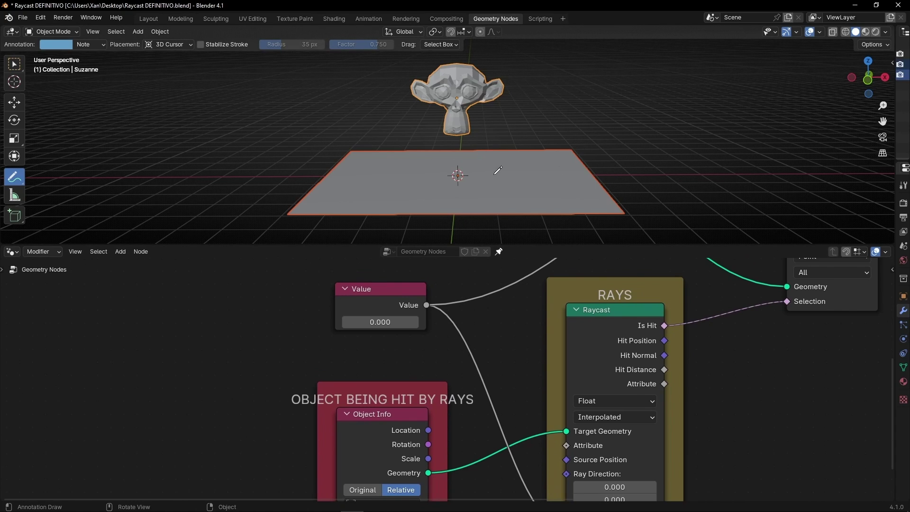
pyautogui.click(819, 32)
pyautogui.click(826, 104)
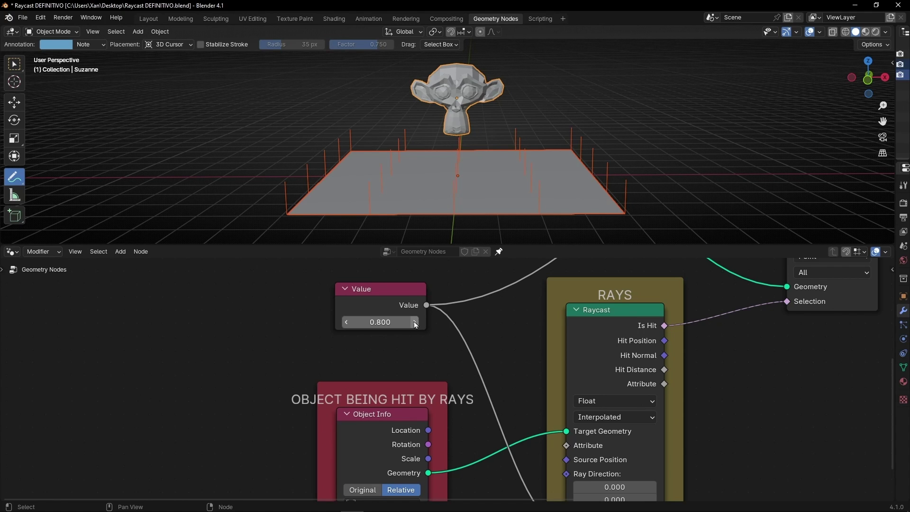
# - Raise the Value node gradually to 1.3 and check the ray tips against Suzanne's chin up close
pyautogui.moveTo(464, 189)
pyautogui.mouseDown(button='middle')
pyautogui.moveTo(466, 166)
pyautogui.moveTo(468, 179)
pyautogui.moveTo(411, 192)
pyautogui.moveTo(428, 144)
pyautogui.mouseUp(button='middle')
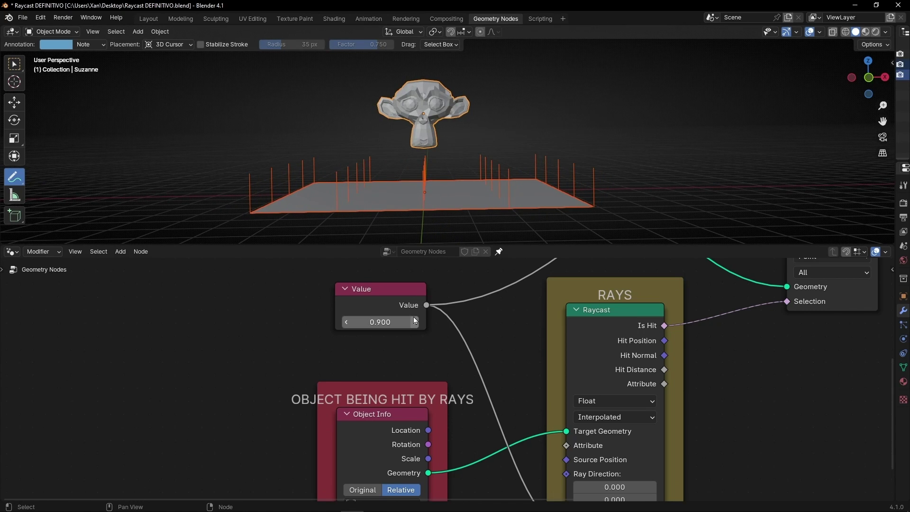
pyautogui.moveTo(429, 154); pyautogui.dragTo(432, 167, button='middle')
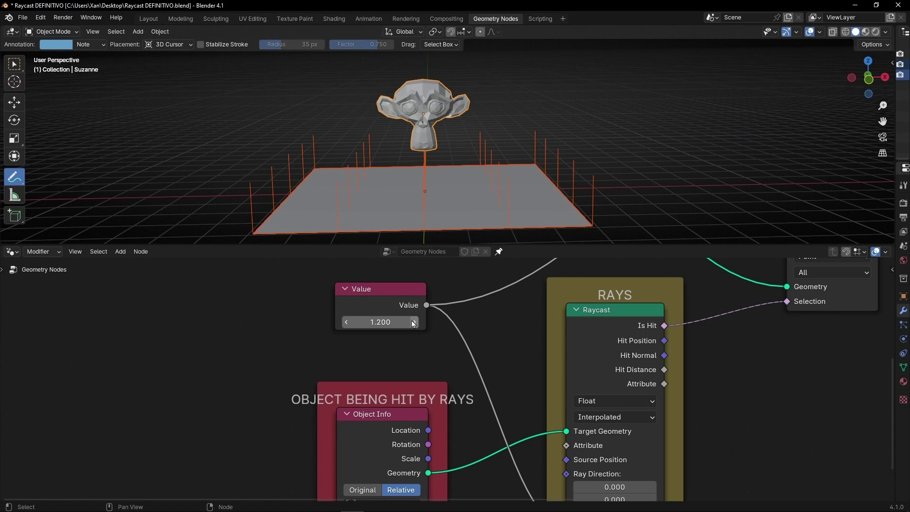
pyautogui.moveTo(435, 208)
pyautogui.mouseDown(button='middle')
pyautogui.moveTo(422, 180)
pyautogui.moveTo(439, 168)
pyautogui.moveTo(451, 134)
pyautogui.moveTo(479, 129)
pyautogui.moveTo(469, 148)
pyautogui.mouseUp(button='middle')
pyautogui.scroll(3, 427, 166)
pyautogui.scroll(3, 423, 180)
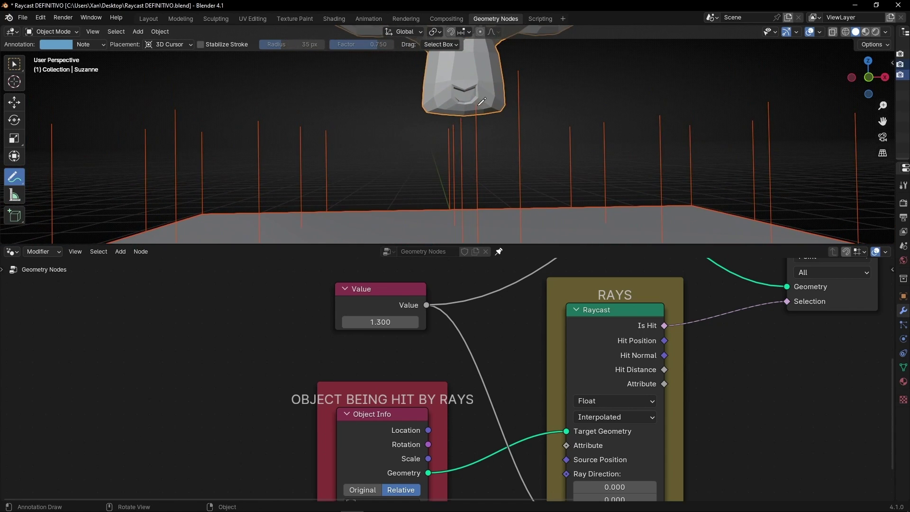
# - Undo the annotation stroke around Suzanne's chin and raise the Value node to 1.9, checking the rays from several sides
pyautogui.moveTo(459, 100)
pyautogui.mouseDown()
pyautogui.moveTo(484, 103)
pyautogui.moveTo(441, 99)
pyautogui.mouseUp()
pyautogui.hotkey('ctrl', 'z')
pyautogui.scroll(-2, 480, 198)
pyautogui.click(416, 323)
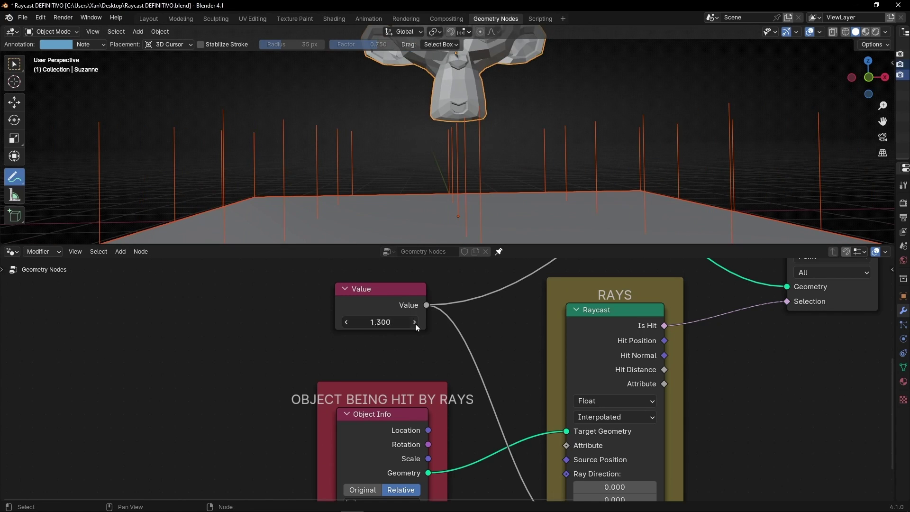
pyautogui.click(416, 322)
pyautogui.click(415, 323)
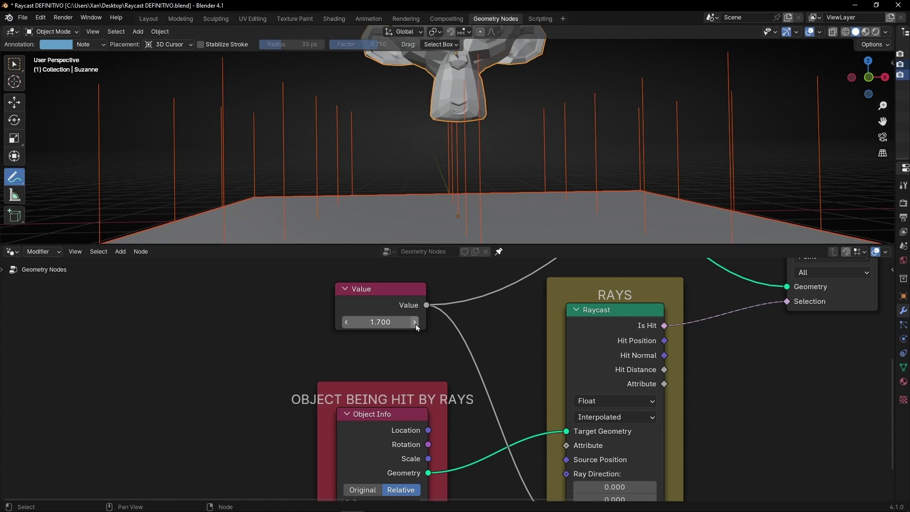
pyautogui.click(415, 323)
pyautogui.click(415, 323)
pyautogui.moveTo(457, 212)
pyautogui.mouseDown(button='middle')
pyautogui.moveTo(358, 169)
pyautogui.moveTo(565, 164)
pyautogui.moveTo(372, 162)
pyautogui.moveTo(457, 158)
pyautogui.moveTo(392, 165)
pyautogui.moveTo(470, 105)
pyautogui.mouseUp(button='middle')
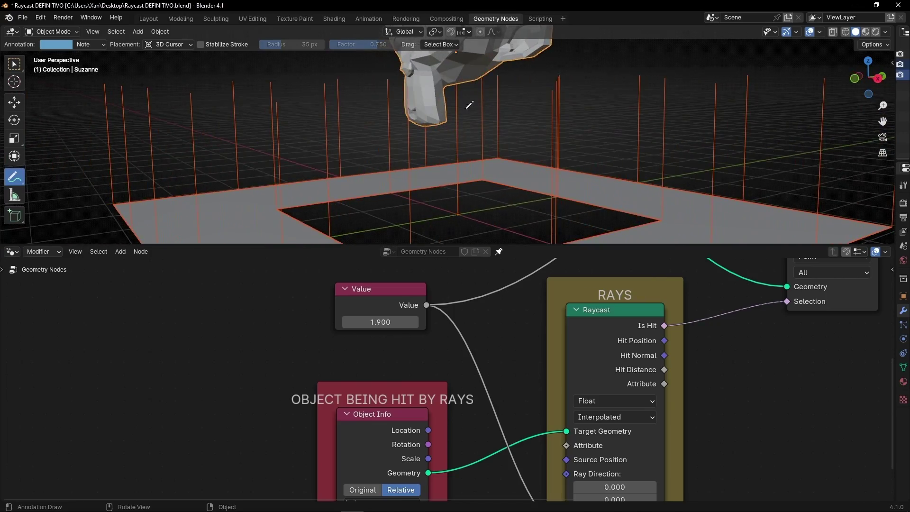
pyautogui.moveTo(445, 144)
pyautogui.mouseDown(button='middle')
pyautogui.moveTo(504, 153)
pyautogui.moveTo(512, 209)
pyautogui.mouseUp(button='middle')
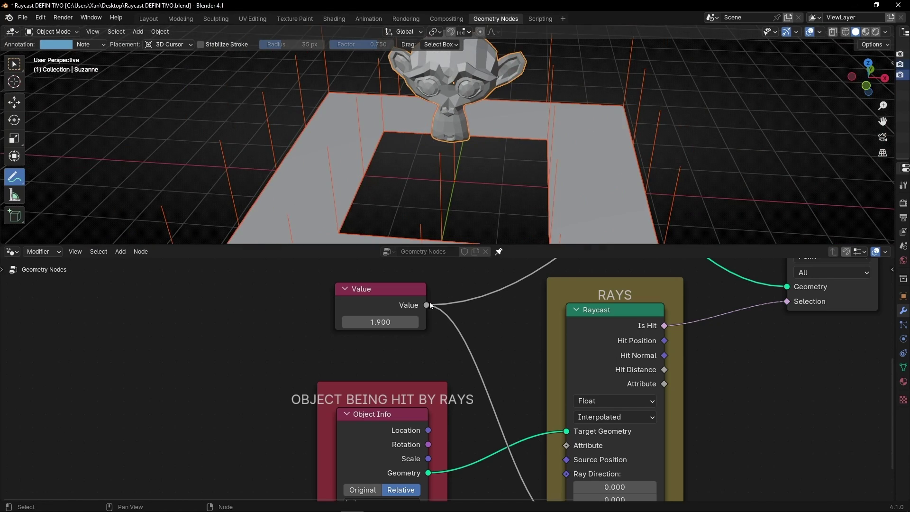
# - Set both Vertices X and Vertices Y of the Grid node to 30
pyautogui.moveTo(481, 263); pyautogui.dragTo(403, 403, button='middle')
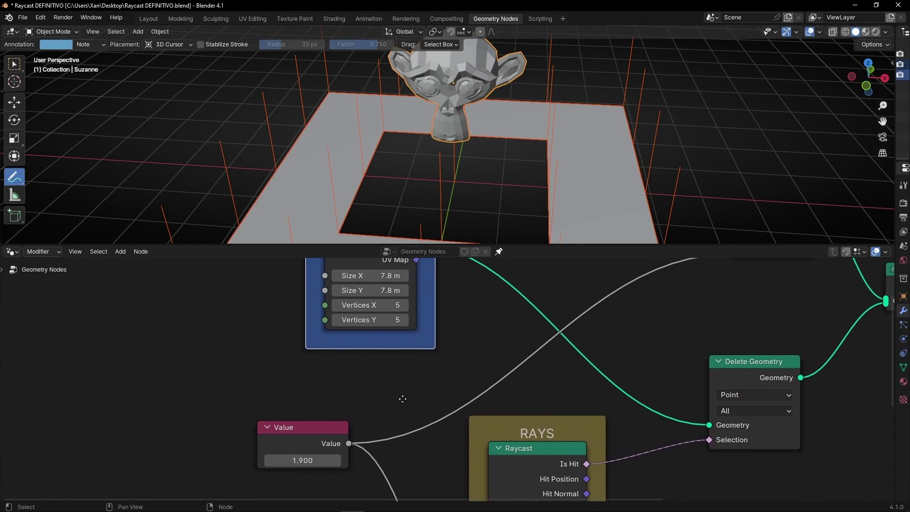
pyautogui.moveTo(370, 306); pyautogui.dragTo(355, 321)
pyautogui.click(368, 308)
pyautogui.click(428, 311)
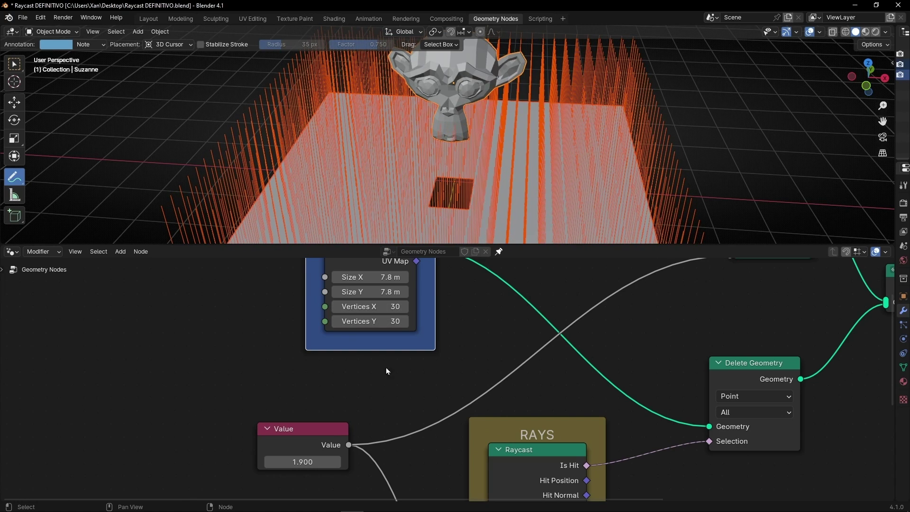
# - Lower the Value node and bring it back up to 1.4, comparing the ray tips with Suzanne's chin
pyautogui.moveTo(385, 390); pyautogui.dragTo(440, 338, button='middle')
pyautogui.moveTo(358, 409); pyautogui.dragTo(324, 409)
pyautogui.moveTo(502, 199); pyautogui.dragTo(499, 154, button='middle')
pyautogui.moveTo(393, 407); pyautogui.dragTo(405, 408)
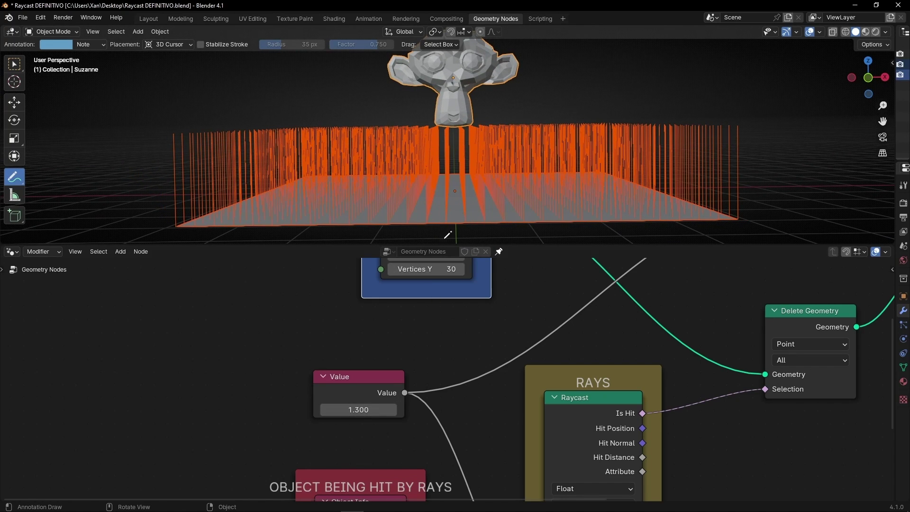
pyautogui.click(392, 410)
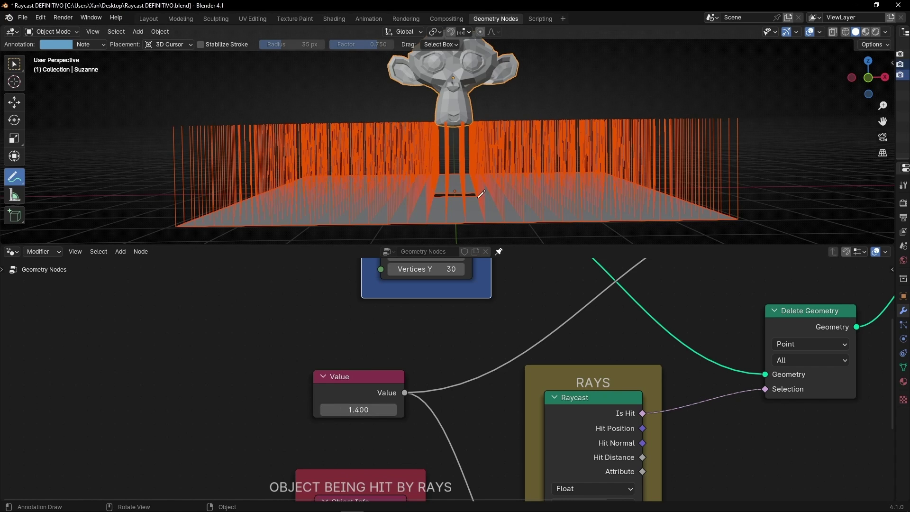
# - Circle the hole in the grid and Suzanne's chin with annotation strokes
pyautogui.moveTo(480, 196); pyautogui.dragTo(474, 216, button='middle')
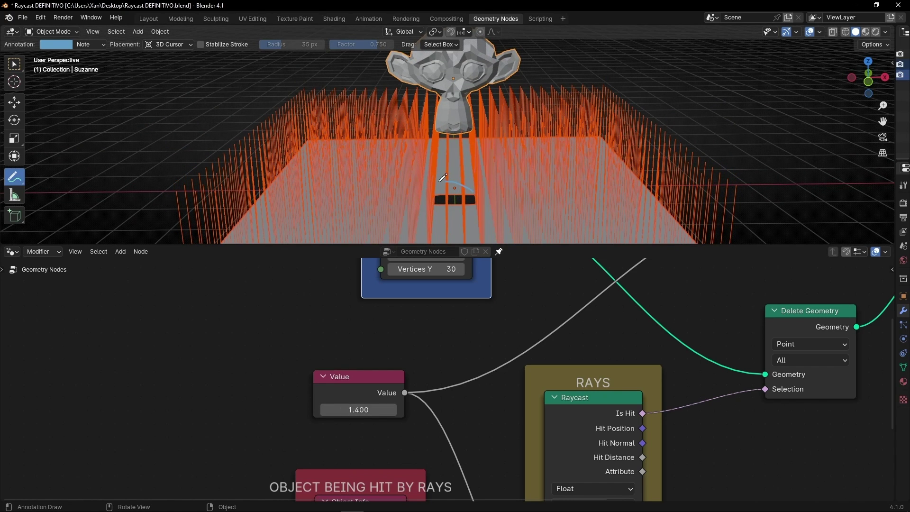
pyautogui.moveTo(472, 133); pyautogui.dragTo(480, 123, button='middle')
pyautogui.moveTo(435, 115); pyautogui.dragTo(473, 121)
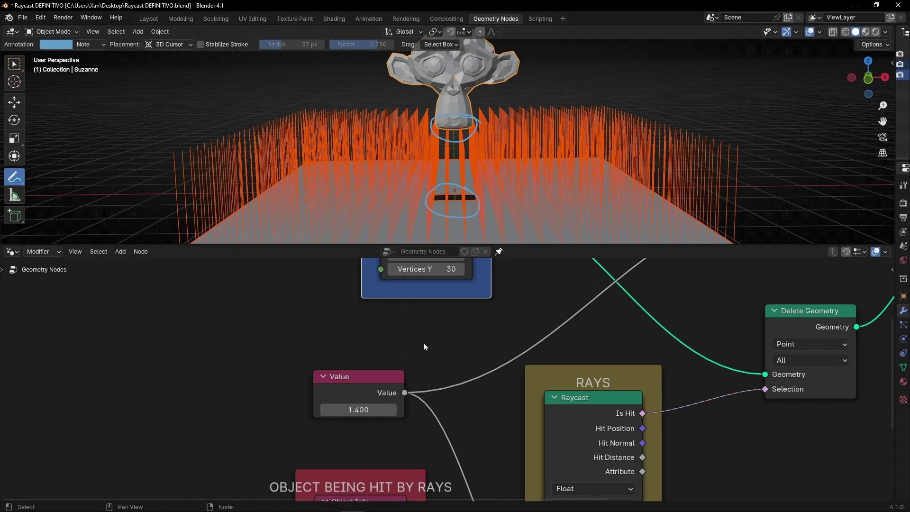
# - Raise the Value node stepwise to 2.4 so the rays reach Suzanne's ears
pyautogui.click(389, 408)
pyautogui.click(389, 409)
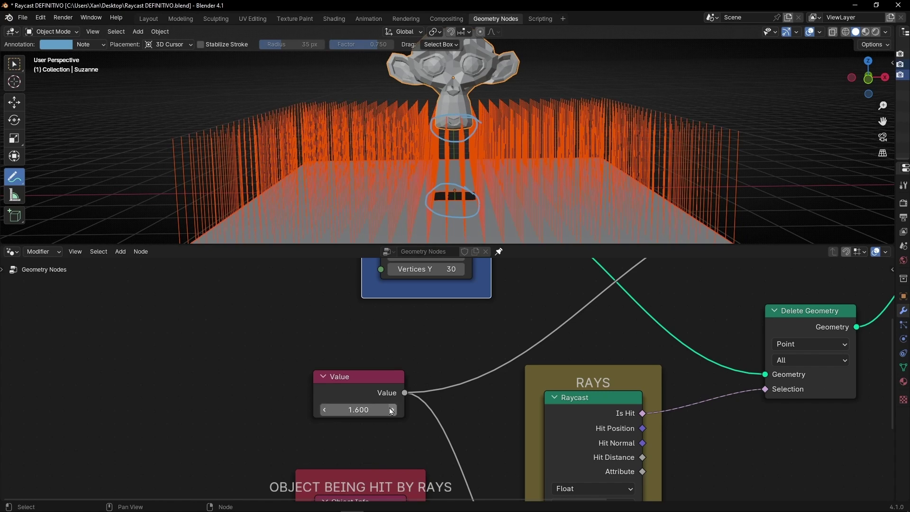
pyautogui.click(390, 408)
pyautogui.click(389, 408)
pyautogui.click(389, 408)
pyautogui.click(389, 409)
pyautogui.click(391, 409)
pyautogui.click(391, 409)
pyautogui.click(391, 410)
pyautogui.click(392, 409)
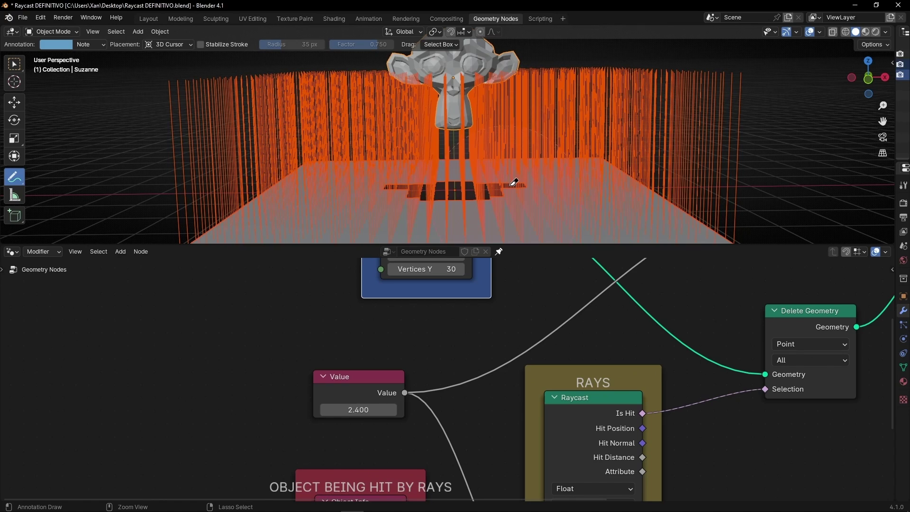
# - Circle both of Suzanne's ears and the matching holes in the grid with annotations, and undo the four strokes
pyautogui.moveTo(391, 60)
pyautogui.mouseDown()
pyautogui.moveTo(435, 99)
pyautogui.moveTo(401, 60)
pyautogui.mouseUp()
pyautogui.moveTo(507, 58); pyautogui.dragTo(522, 59)
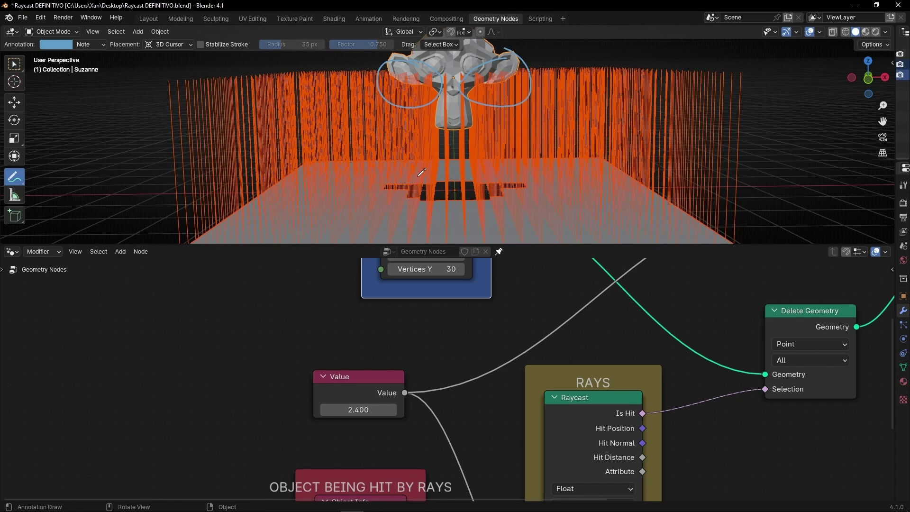
pyautogui.moveTo(420, 174)
pyautogui.mouseDown()
pyautogui.moveTo(432, 200)
pyautogui.moveTo(429, 170)
pyautogui.mouseUp()
pyautogui.moveTo(519, 173); pyautogui.dragTo(527, 166)
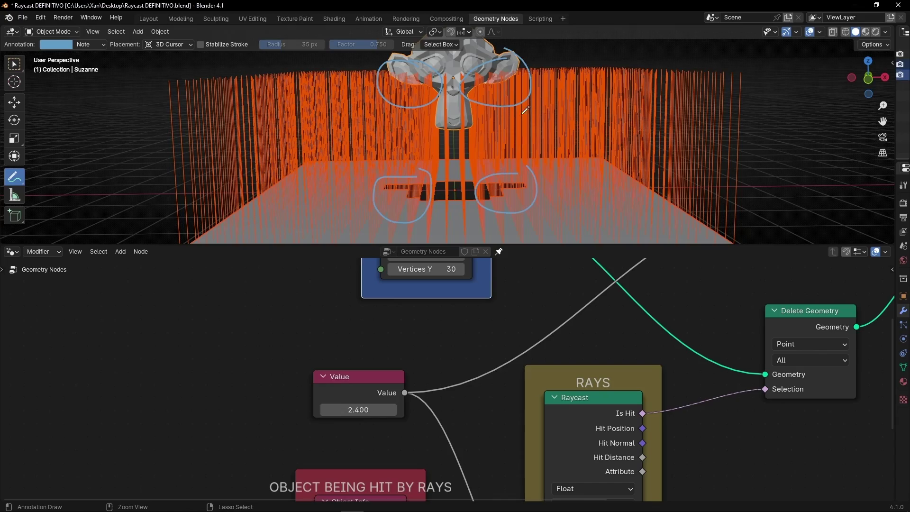
pyautogui.hotkey('ctrl', 'z')
pyautogui.hotkey('ctrl', 'z')
pyautogui.hotkey('ctrl', 'z')
pyautogui.hotkey('ctrl', 'z')
# - Set the Value node to 5.2 so the rays extend past Suzanne's head
pyautogui.moveTo(360, 409); pyautogui.dragTo(412, 410)
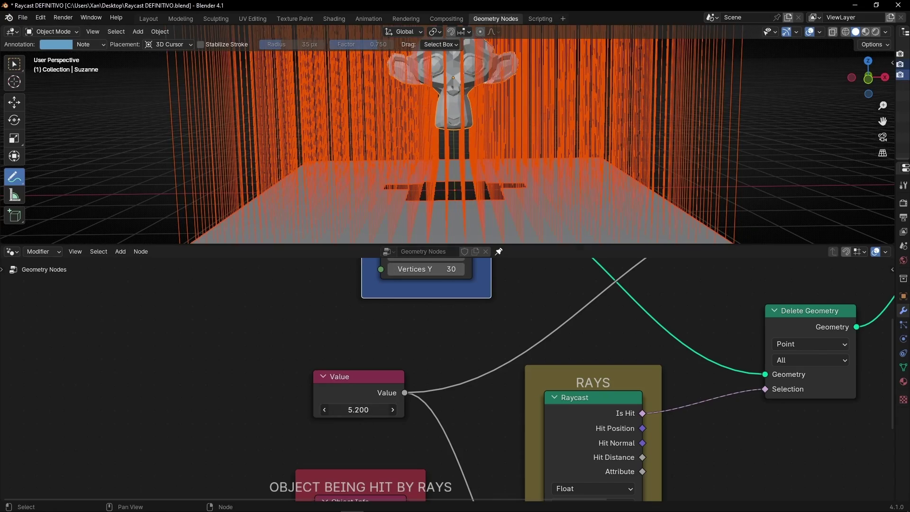
pyautogui.moveTo(464, 142)
pyautogui.mouseDown(button='middle')
pyautogui.moveTo(465, 228)
pyautogui.moveTo(465, 155)
pyautogui.mouseUp(button='middle')
pyautogui.moveTo(464, 116); pyautogui.dragTo(467, 158, button='middle')
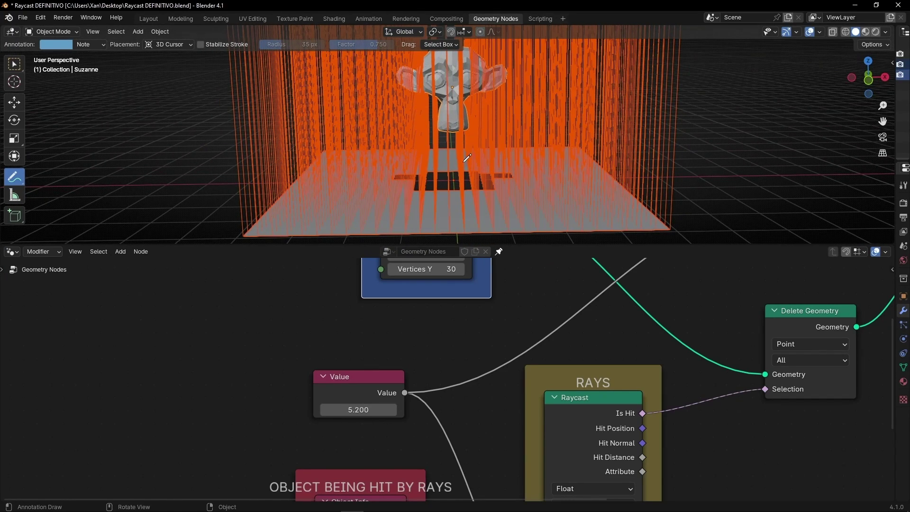
# - Try an X ray direction of 0.3 on the Raycast node and undo it
pyautogui.scroll(-3, 455, 351)
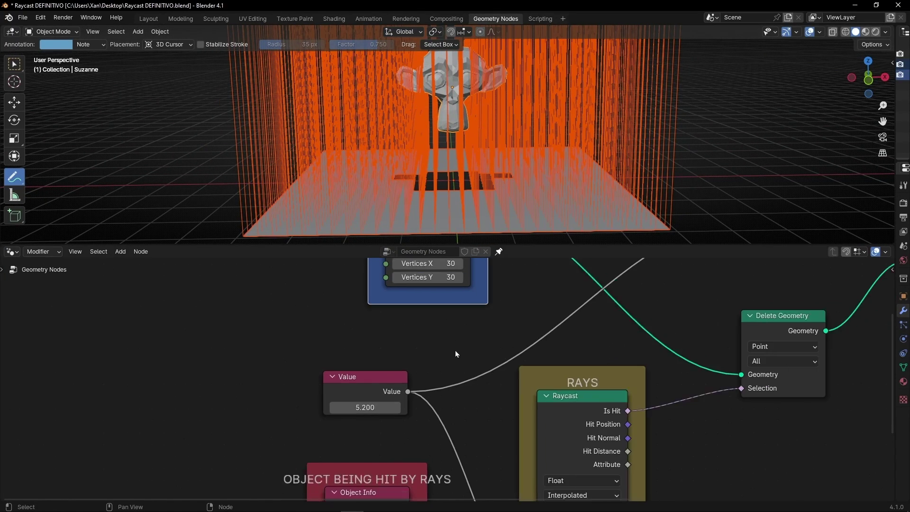
pyautogui.moveTo(472, 395); pyautogui.dragTo(362, 228, button='middle')
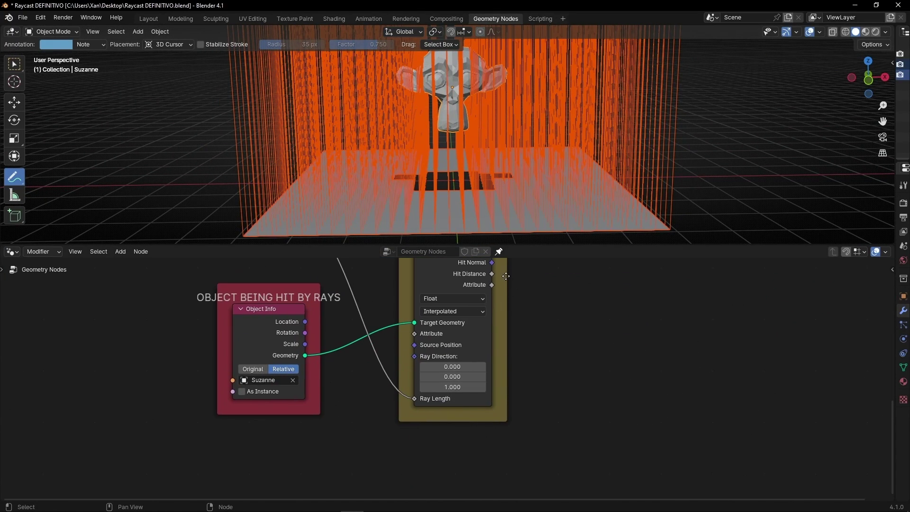
pyautogui.moveTo(506, 276); pyautogui.dragTo(538, 510, button='middle')
pyautogui.moveTo(549, 422); pyautogui.dragTo(532, 463, button='middle')
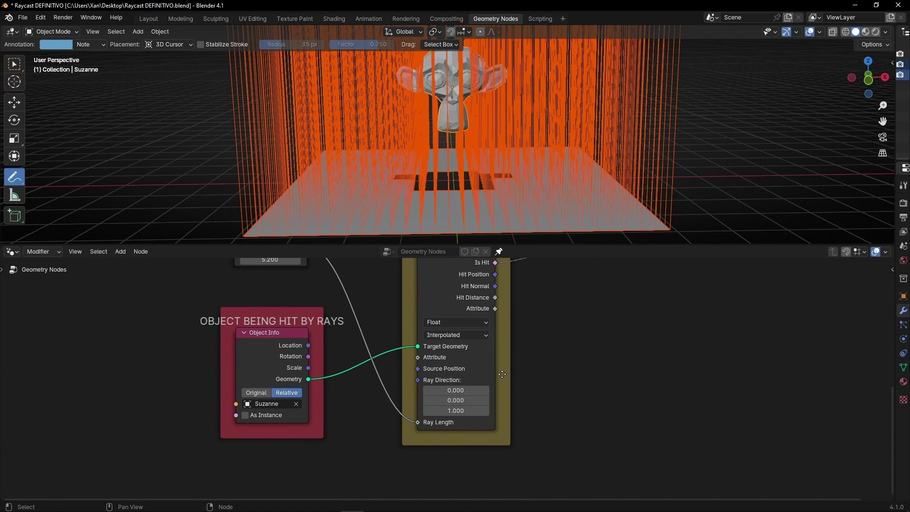
pyautogui.moveTo(456, 389)
pyautogui.mouseDown()
pyautogui.moveTo(420, 390)
pyautogui.moveTo(460, 389)
pyautogui.mouseUp()
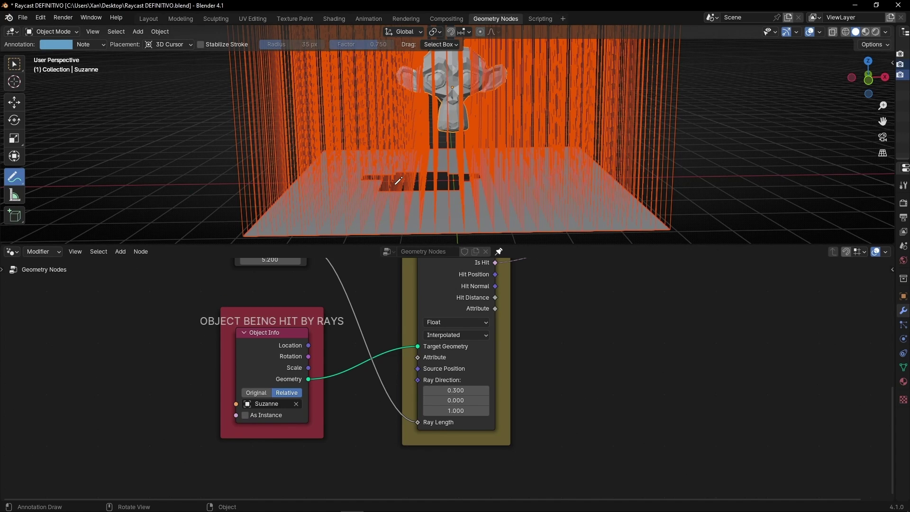
pyautogui.hotkey('ctrl', 'z')
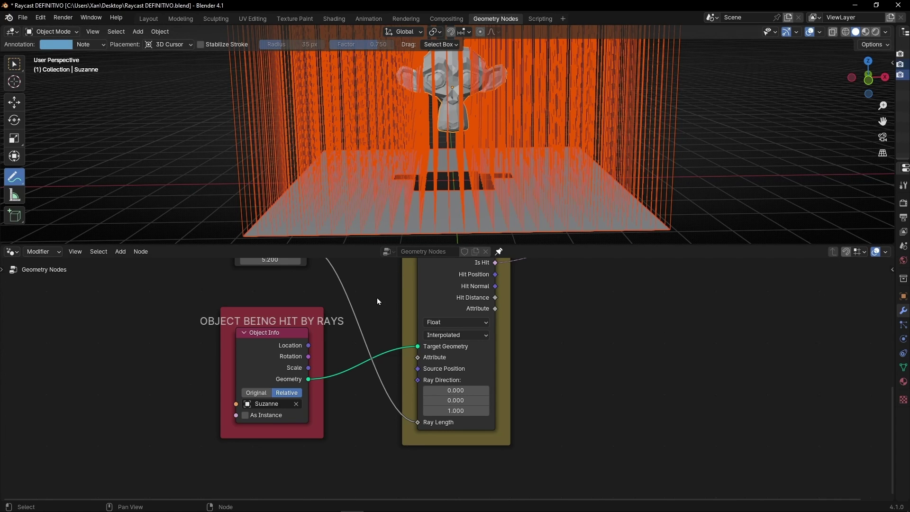
# - Expand the Curve Line node, try tilting its direction along X, and undo that change
pyautogui.moveTo(377, 298); pyautogui.dragTo(410, 422, button='middle')
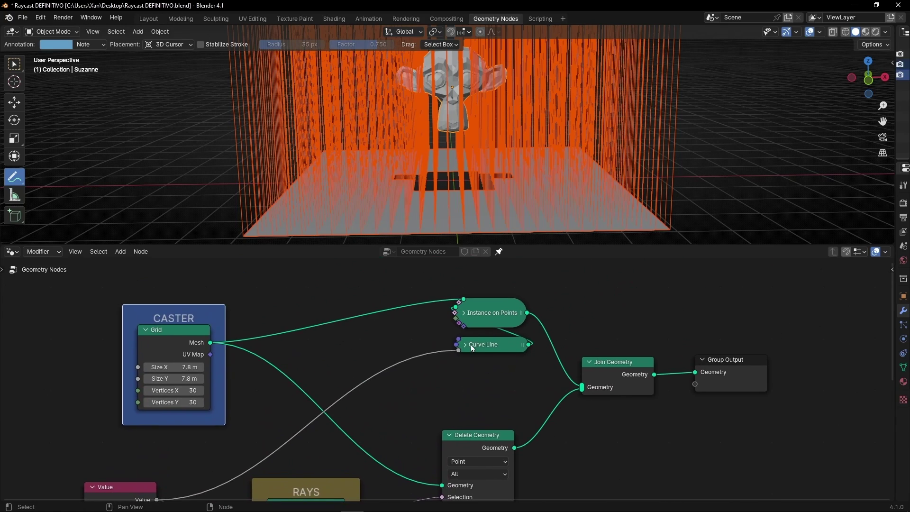
pyautogui.click(468, 342)
pyautogui.moveTo(533, 389); pyautogui.dragTo(527, 335, button='middle')
pyautogui.moveTo(496, 380); pyautogui.dragTo(541, 379)
pyautogui.hotkey('ctrl', 'z')
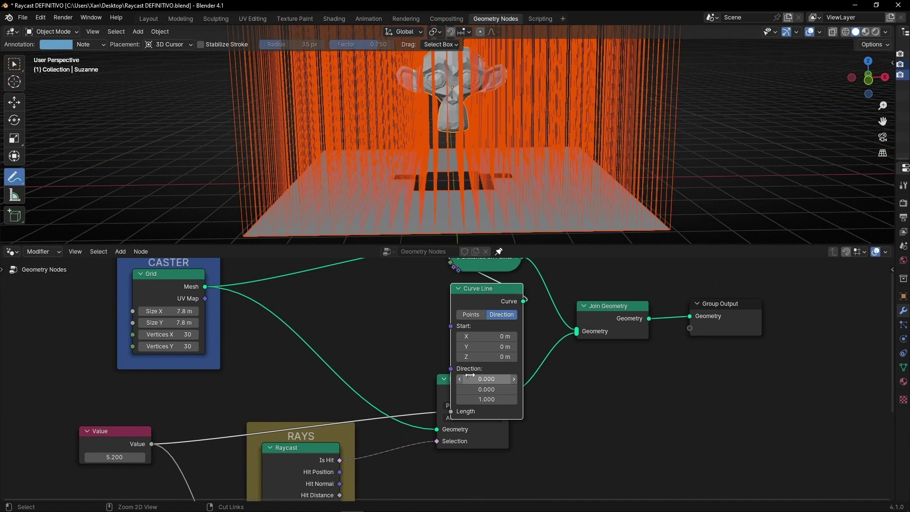
# - Add a sphere empty to the scene and place it beside Suzanne, outside the grid
pyautogui.click(134, 32)
pyautogui.moveTo(162, 144)
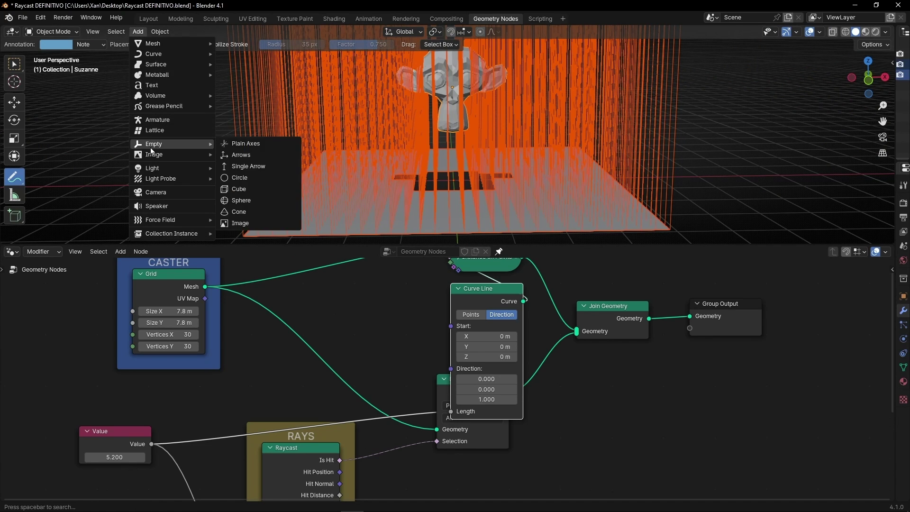
pyautogui.click(240, 200)
pyautogui.press('g')
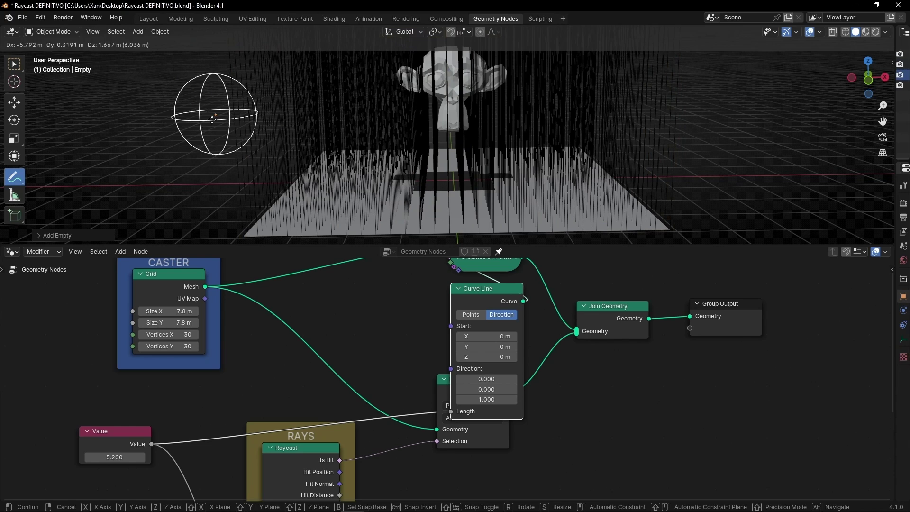
pyautogui.click(255, 178)
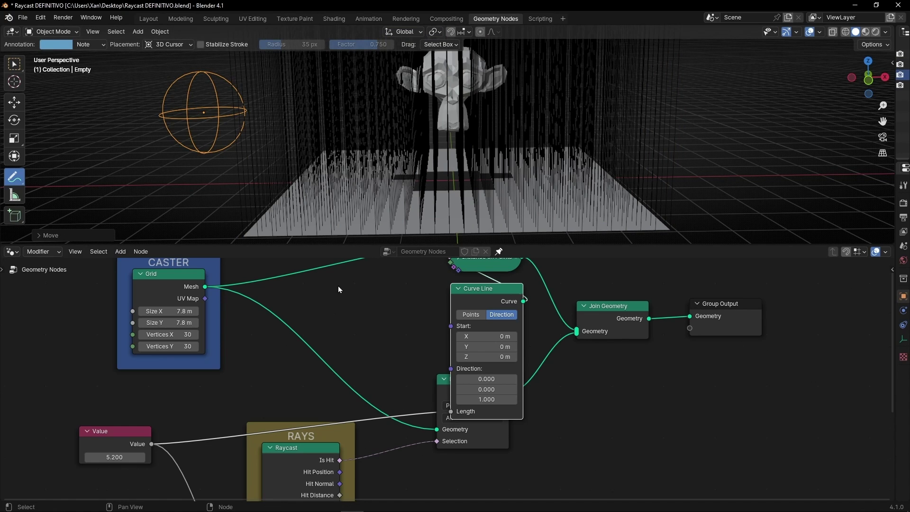
# - Add an Object Info node for the sphere empty and connect its Location to the Curve Line's Direction
pyautogui.hotkey('shift', 'a')
pyautogui.write('obj')
pyautogui.press('Return')
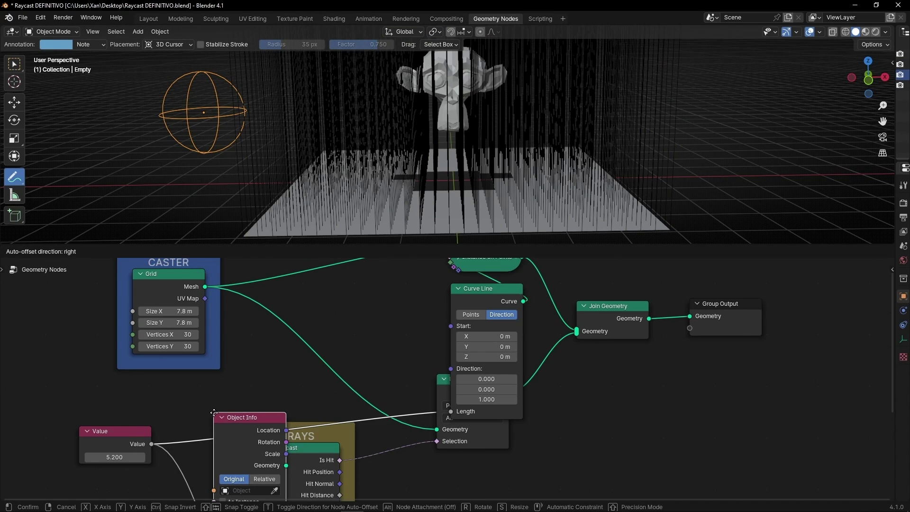
pyautogui.click(75, 349)
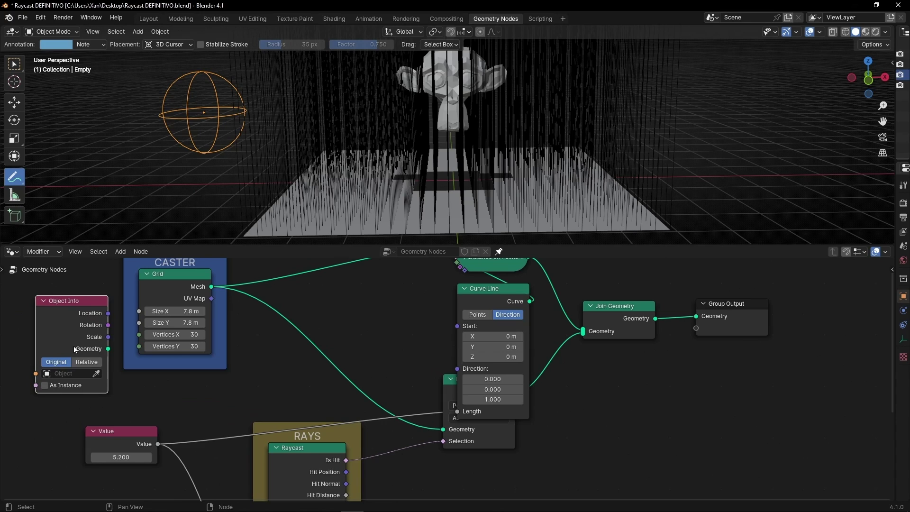
pyautogui.click(96, 373)
pyautogui.click(163, 114)
pyautogui.moveTo(108, 313); pyautogui.dragTo(457, 369)
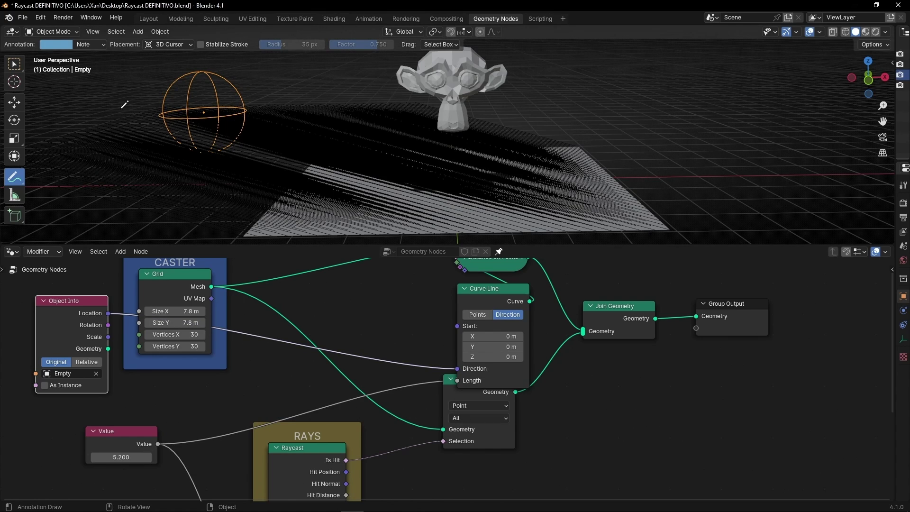
# - Activate the Select Box tool, move the sphere empty higher to redirect the lines, and have the grid and Suzanne selected with it
pyautogui.press('a')
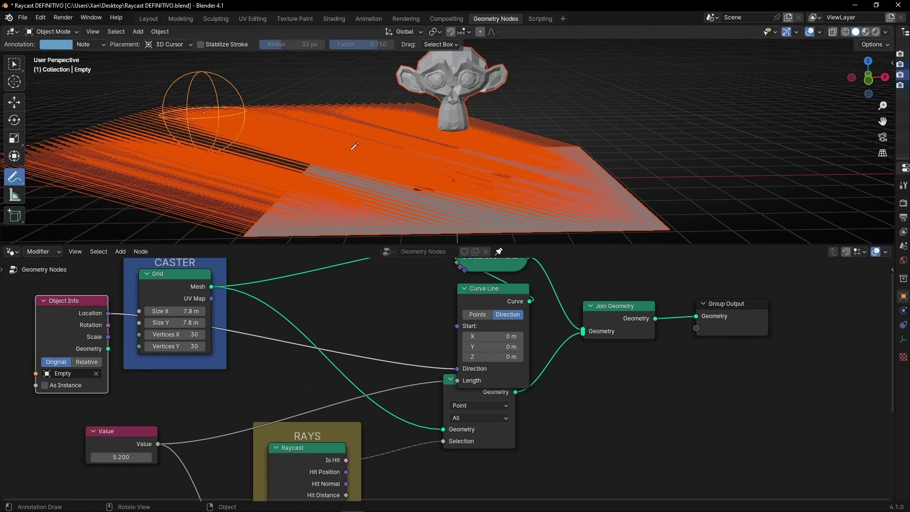
pyautogui.click(16, 65)
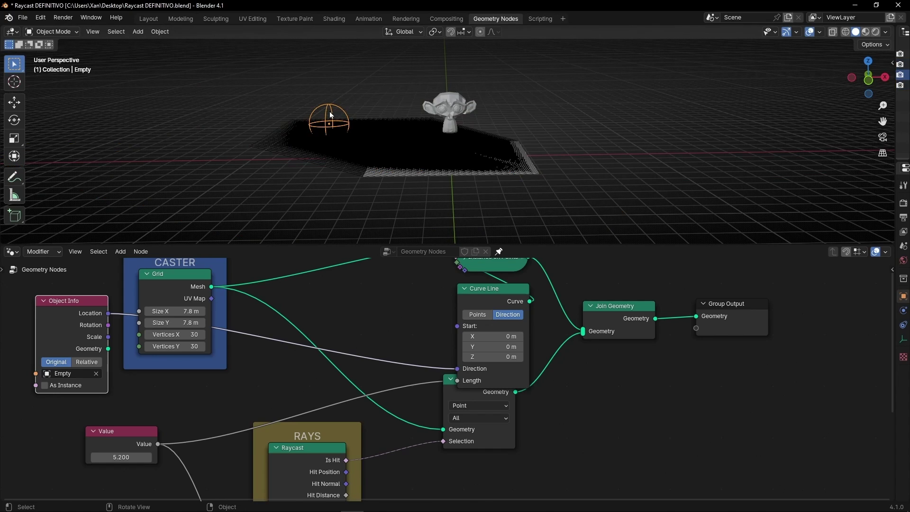
pyautogui.press('g')
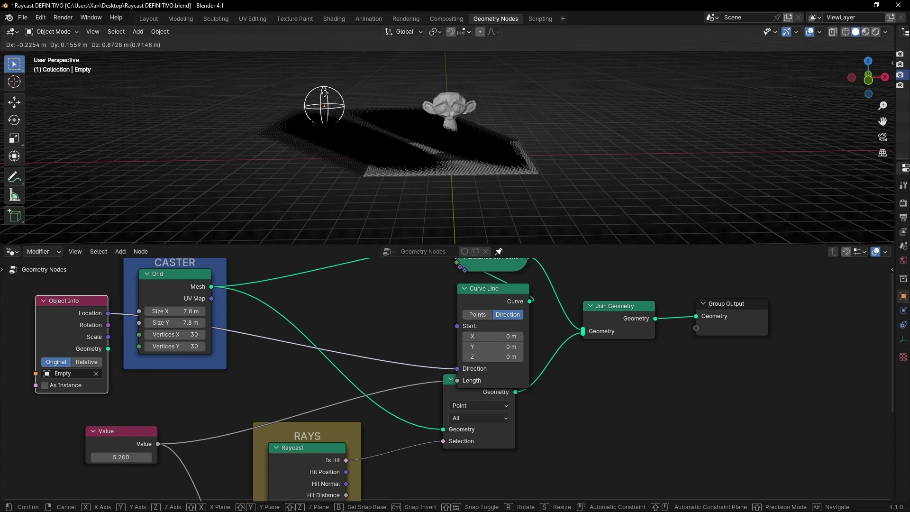
pyautogui.click(354, 111)
pyautogui.click(422, 178)
pyautogui.scroll(5, 425, 178)
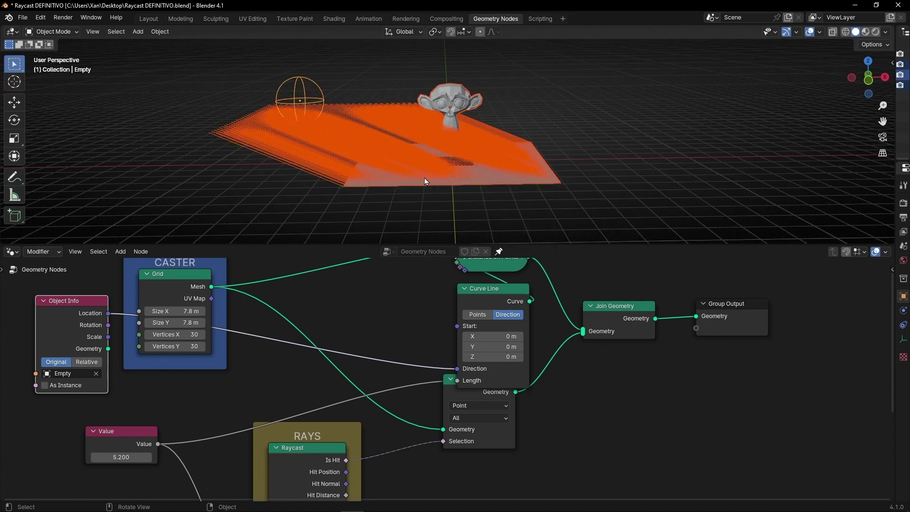
# - Set both Vertices X and Vertices Y of the Grid node to 5
pyautogui.moveTo(308, 347); pyautogui.dragTo(382, 358, button='middle')
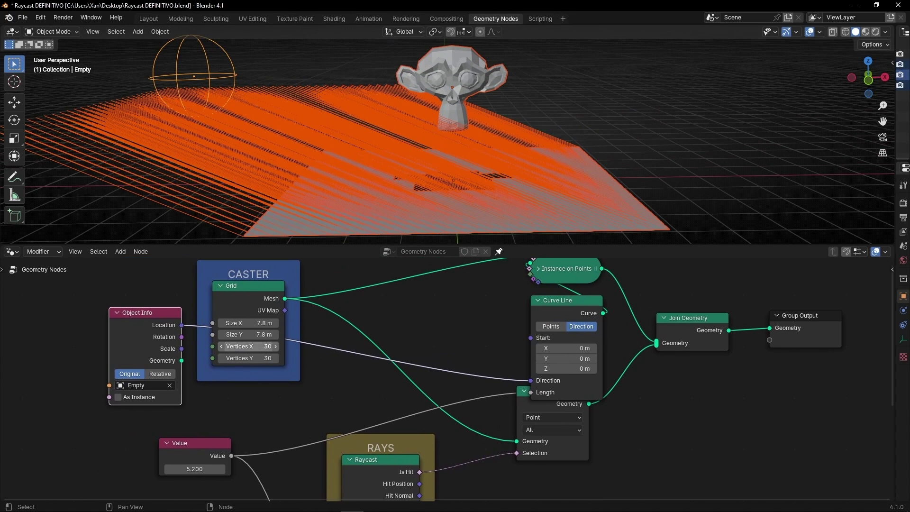
pyautogui.moveTo(263, 347); pyautogui.dragTo(240, 358)
pyautogui.hotkey('ctrl', 'z')
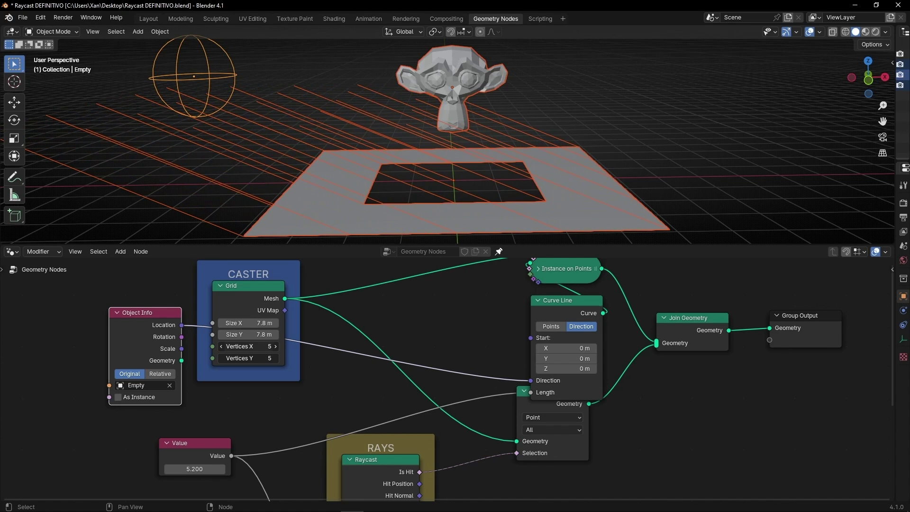
# - Connect the Location of the empty's Object Info node to the Raycast node's Ray Direction and tidy that node's position
pyautogui.moveTo(374, 430); pyautogui.dragTo(445, 294, button='middle')
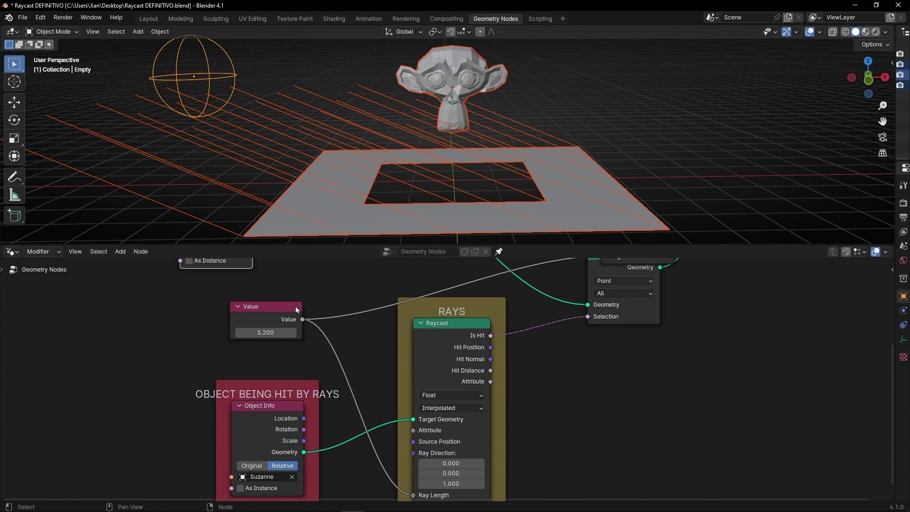
pyautogui.scroll(-2, 295, 307)
pyautogui.moveTo(297, 305); pyautogui.dragTo(296, 344, button='middle')
pyautogui.moveTo(241, 273); pyautogui.dragTo(161, 327)
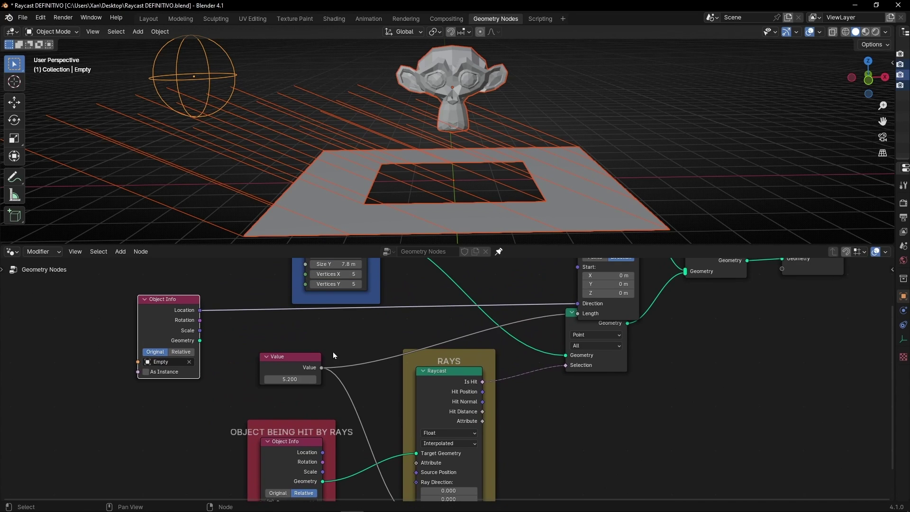
pyautogui.moveTo(333, 353); pyautogui.dragTo(333, 315, button='middle')
pyautogui.scroll(-1, 332, 314)
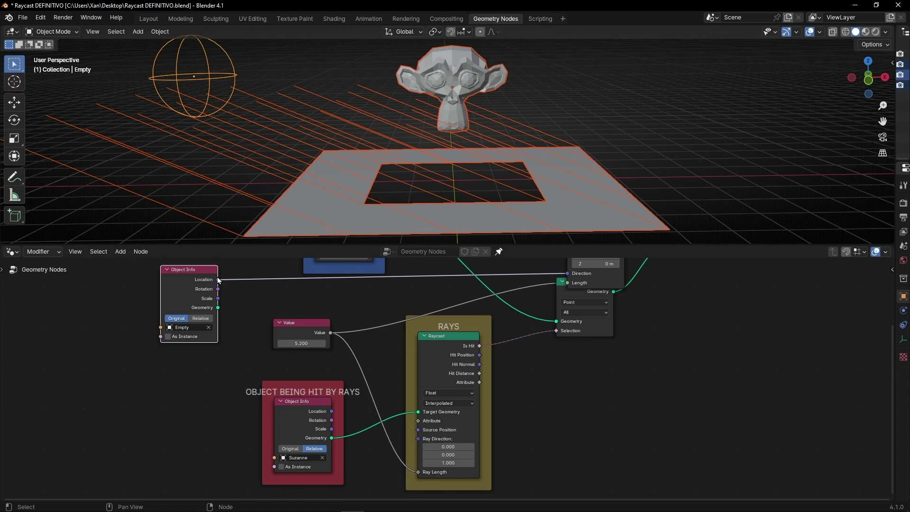
pyautogui.moveTo(218, 280); pyautogui.dragTo(418, 439)
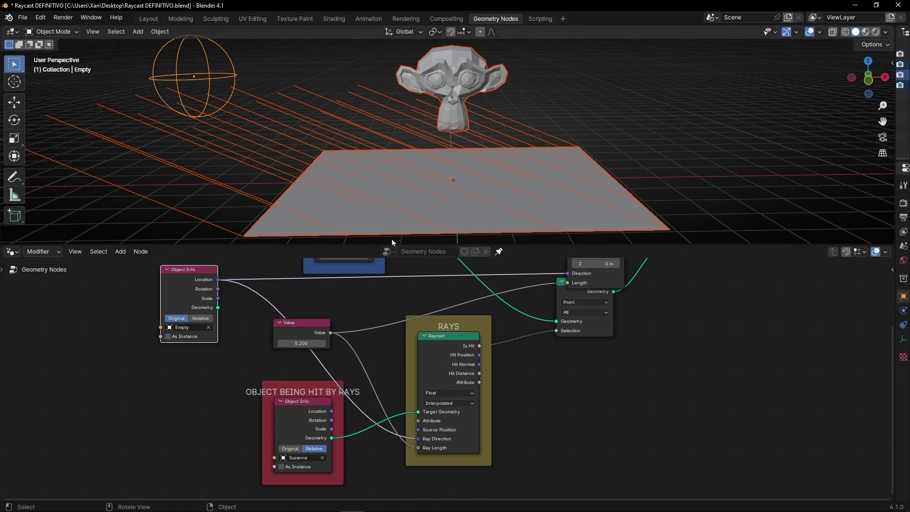
pyautogui.moveTo(334, 169); pyautogui.dragTo(245, 78, button='middle')
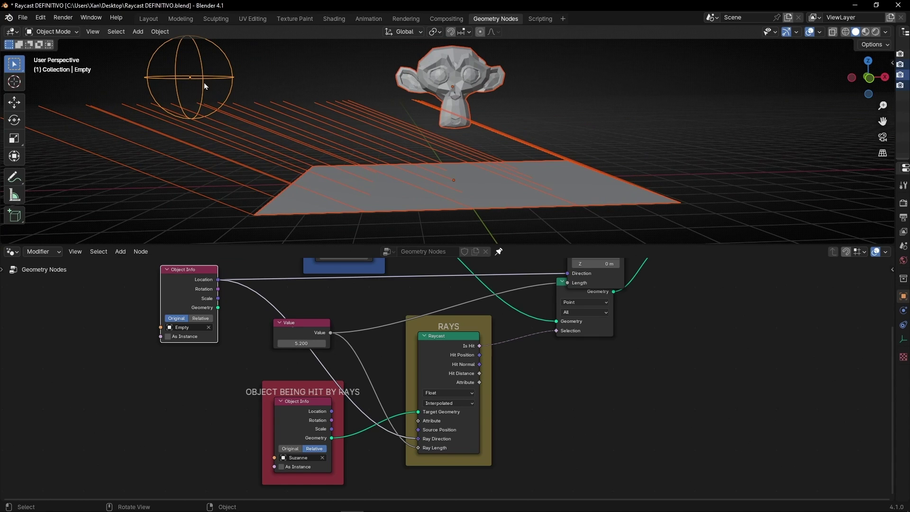
pyautogui.moveTo(211, 283); pyautogui.dragTo(214, 293)
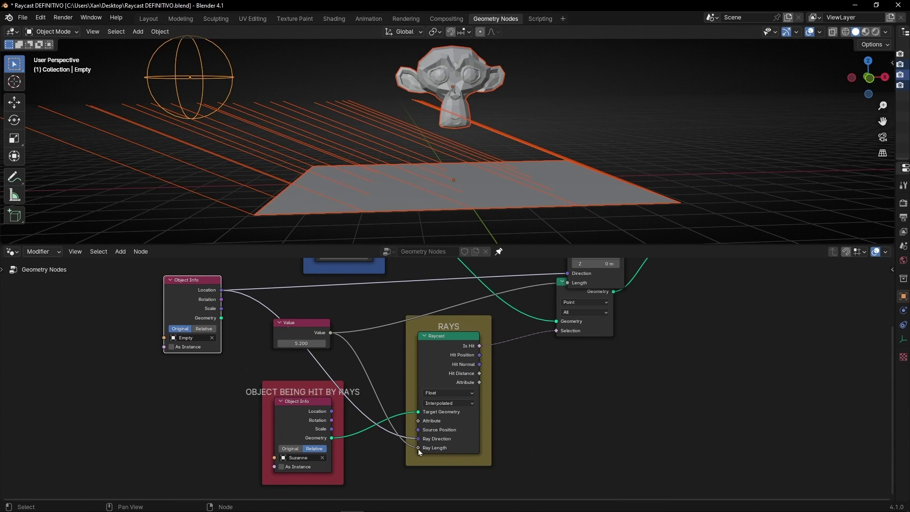
pyautogui.moveTo(375, 297); pyautogui.dragTo(328, 394, button='middle')
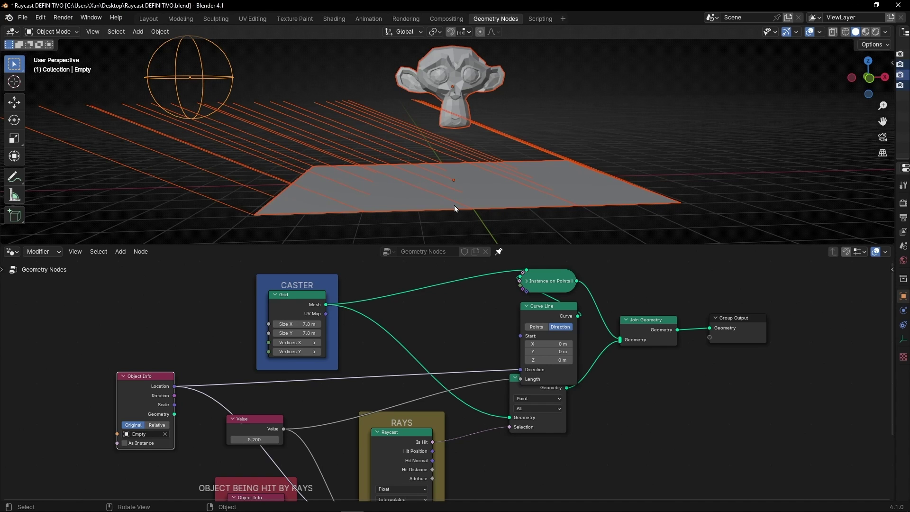
# - Select only the sphere empty and move it closer to Suzanne to redirect the rays
pyautogui.moveTo(238, 101); pyautogui.dragTo(408, 169, button='middle')
pyautogui.click(248, 85)
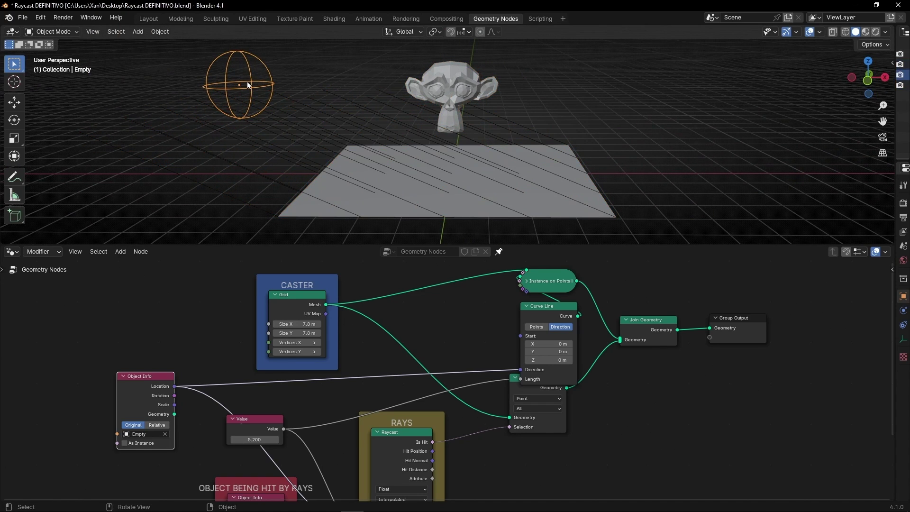
pyautogui.press('g')
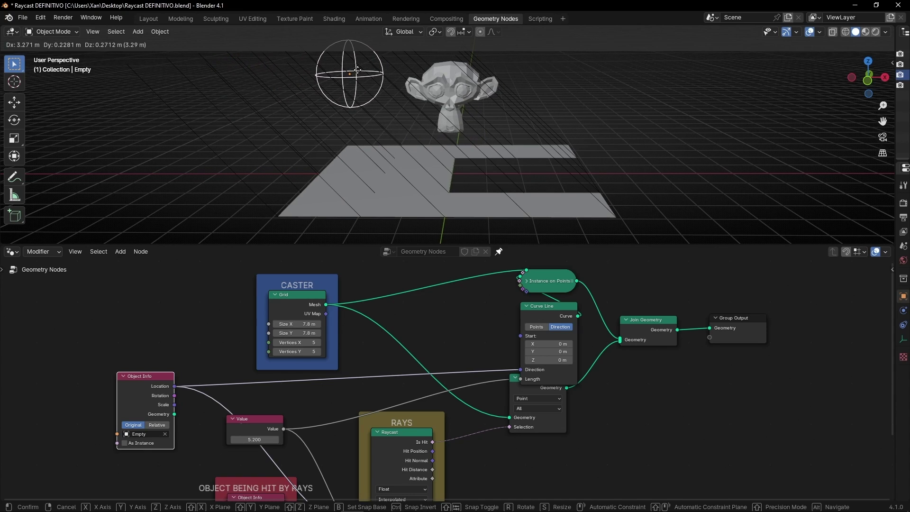
pyautogui.click(334, 70)
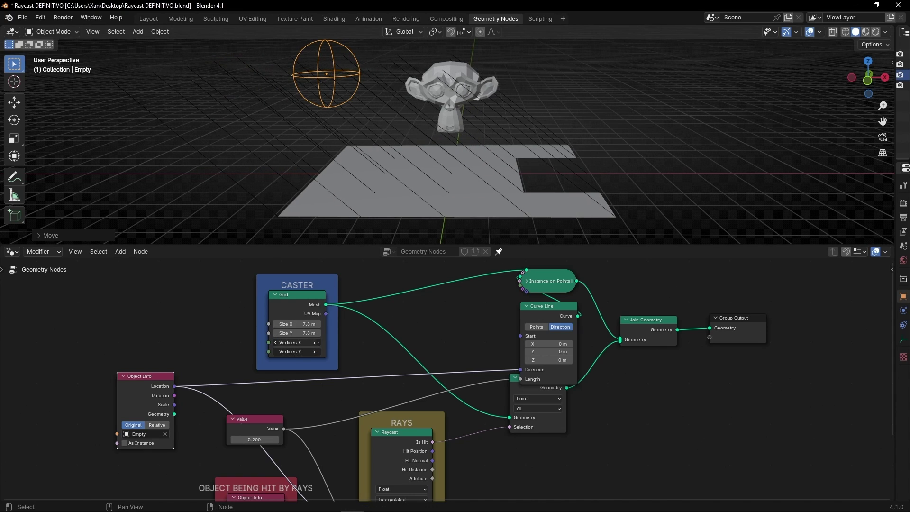
# - Set both Vertices X and Vertices Y of the Grid node to 22
pyautogui.moveTo(297, 343); pyautogui.dragTo(320, 351)
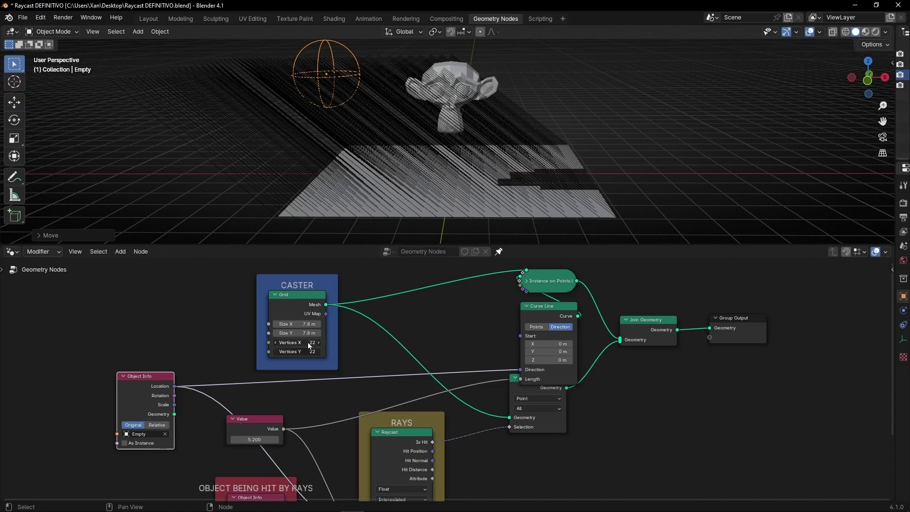
pyautogui.moveTo(411, 173)
pyautogui.mouseDown(button='middle')
pyautogui.moveTo(394, 194)
pyautogui.moveTo(414, 156)
pyautogui.moveTo(442, 164)
pyautogui.moveTo(427, 166)
pyautogui.mouseUp(button='middle')
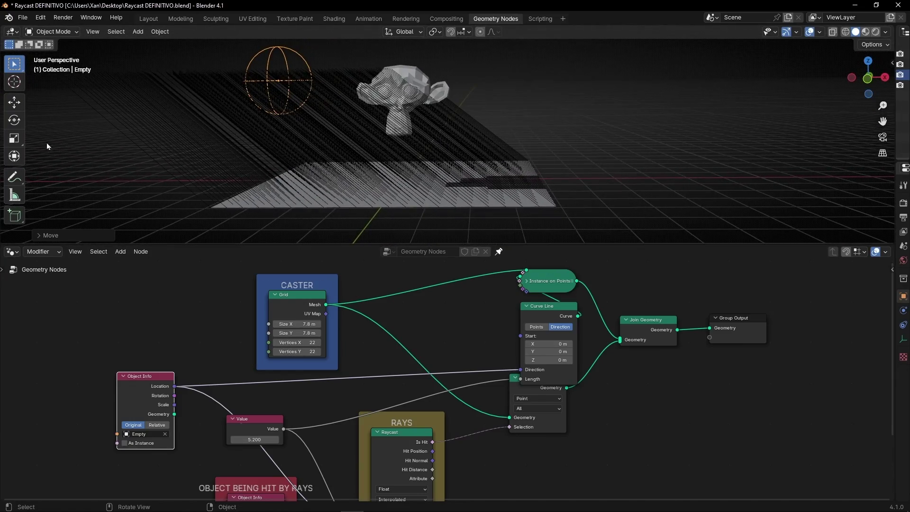
# - Sketch annotation strokes with the Annotate tool, tracing the ray path between the hole in the grid and Suzanne
pyautogui.click(14, 178)
pyautogui.moveTo(494, 157); pyautogui.dragTo(405, 91)
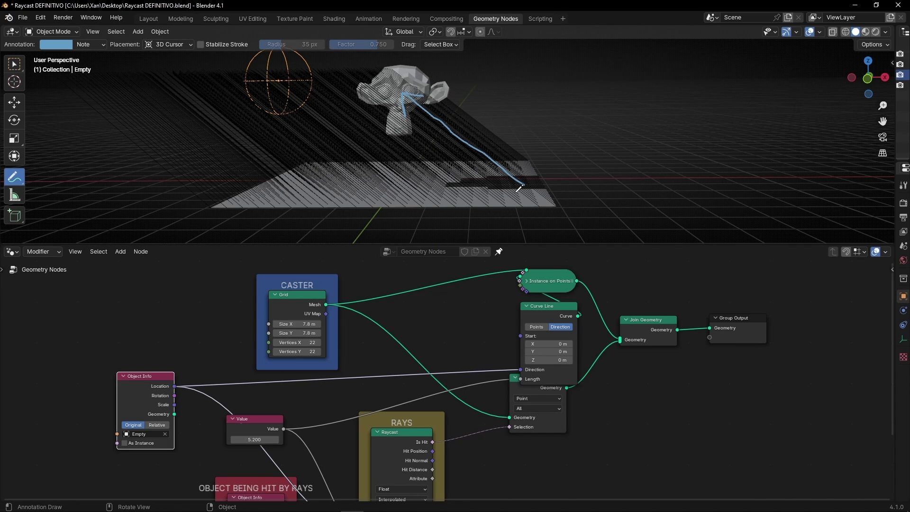
pyautogui.moveTo(494, 184); pyautogui.dragTo(407, 120)
pyautogui.moveTo(504, 160)
pyautogui.mouseDown()
pyautogui.moveTo(580, 190)
pyautogui.moveTo(515, 157)
pyautogui.mouseUp()
pyautogui.moveTo(674, 129); pyautogui.dragTo(563, 207)
pyautogui.moveTo(557, 149); pyautogui.dragTo(648, 207)
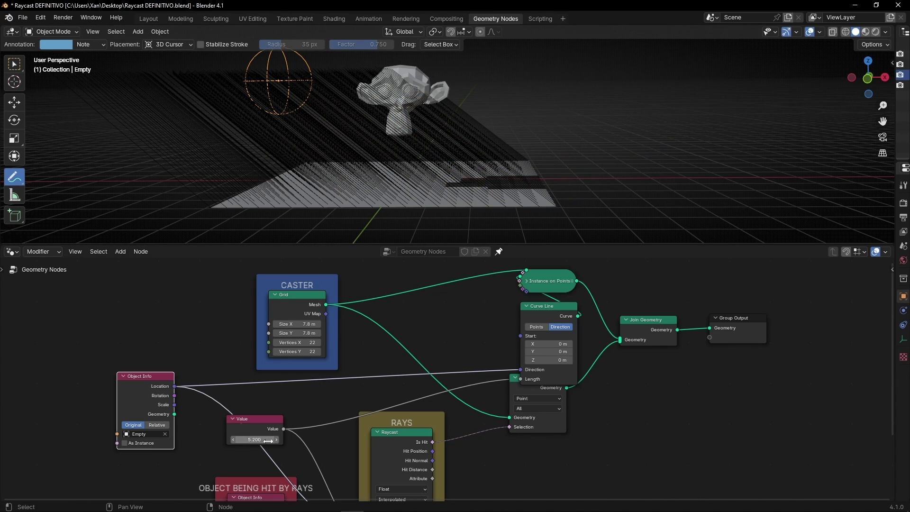
# - Lower the Value node that drives the ray length to 2.7, then reduce it further to 1.67
pyautogui.keyDown('shift'); pyautogui.moveTo(267, 441); pyautogui.dragTo(246, 440); pyautogui.keyUp('shift')
pyautogui.moveTo(322, 154); pyautogui.dragTo(323, 183, button='middle')
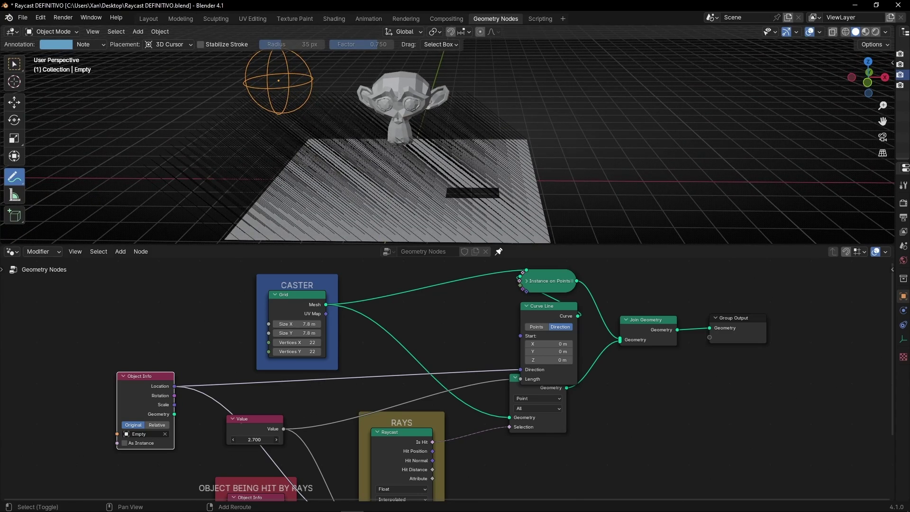
pyautogui.keyDown('shift'); pyautogui.moveTo(255, 439); pyautogui.dragTo(236, 439); pyautogui.keyUp('shift')
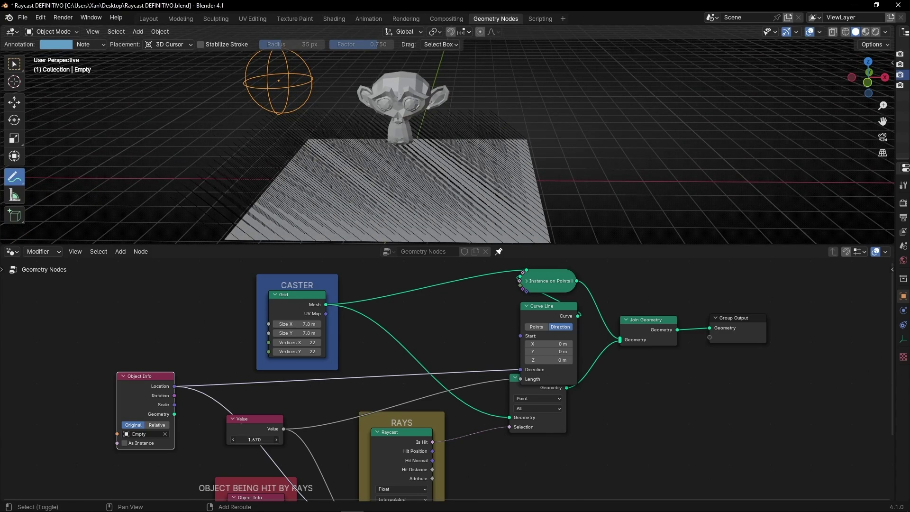
pyautogui.hotkey('ctrl', 'space')
pyautogui.moveTo(427, 329)
pyautogui.mouseDown(button='middle')
pyautogui.moveTo(428, 276)
pyautogui.moveTo(432, 327)
pyautogui.mouseUp(button='middle')
pyautogui.hotkey('ctrl', 'space')
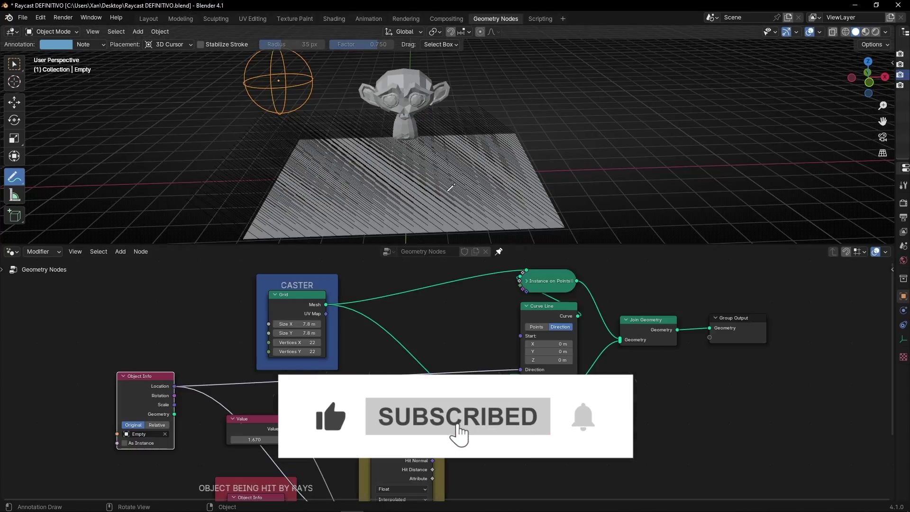
pyautogui.moveTo(440, 173); pyautogui.dragTo(427, 153, button='middle')
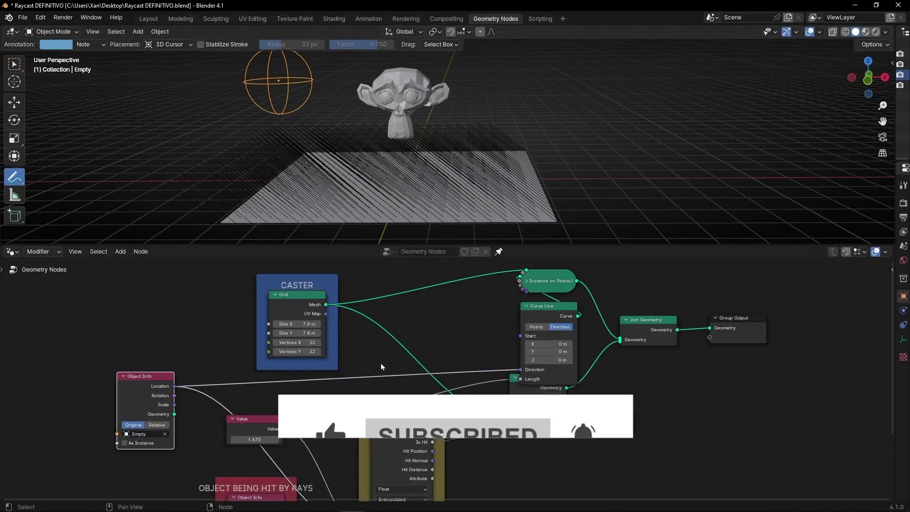
pyautogui.scroll(-2, 381, 364)
pyautogui.moveTo(375, 370); pyautogui.dragTo(346, 345, button='middle')
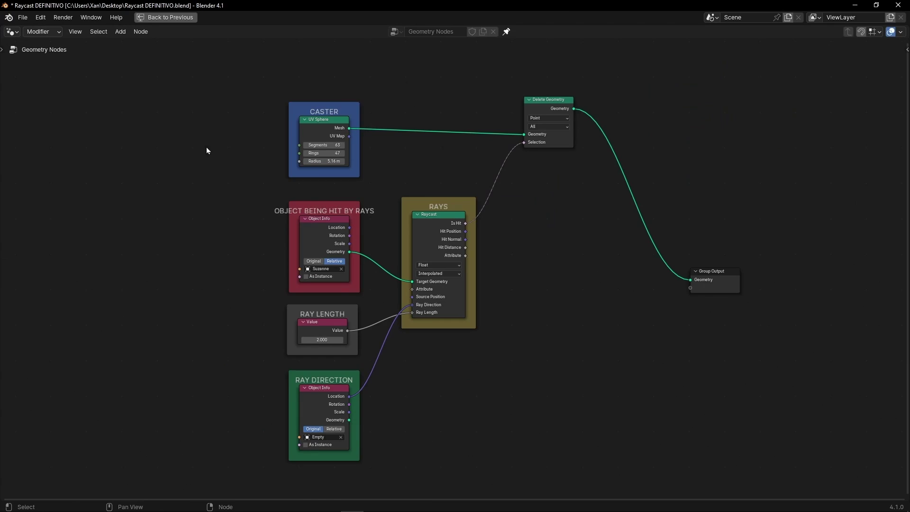
# - Set the Value node in the RAY LENGTH frame to 13.8 and return the maximized node editor to the split layout
pyautogui.scroll(6, 206, 147)
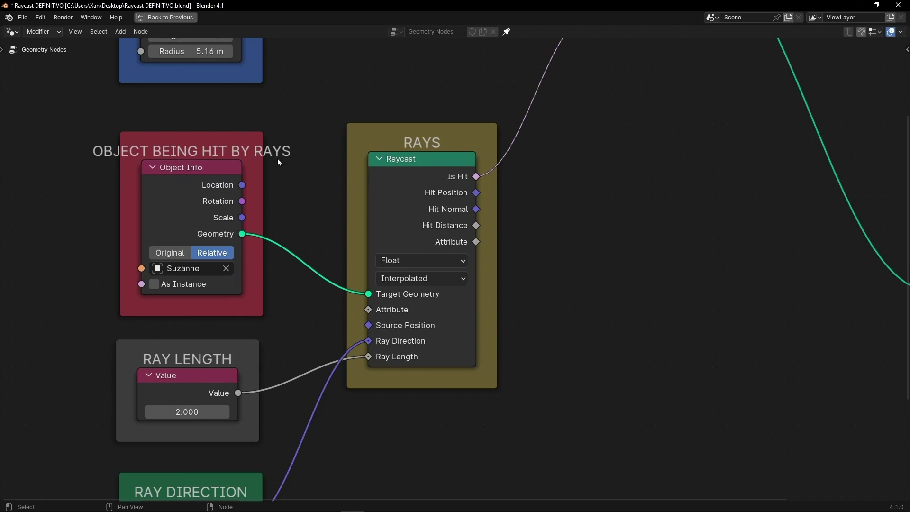
pyautogui.moveTo(278, 158); pyautogui.dragTo(445, 342, button='middle')
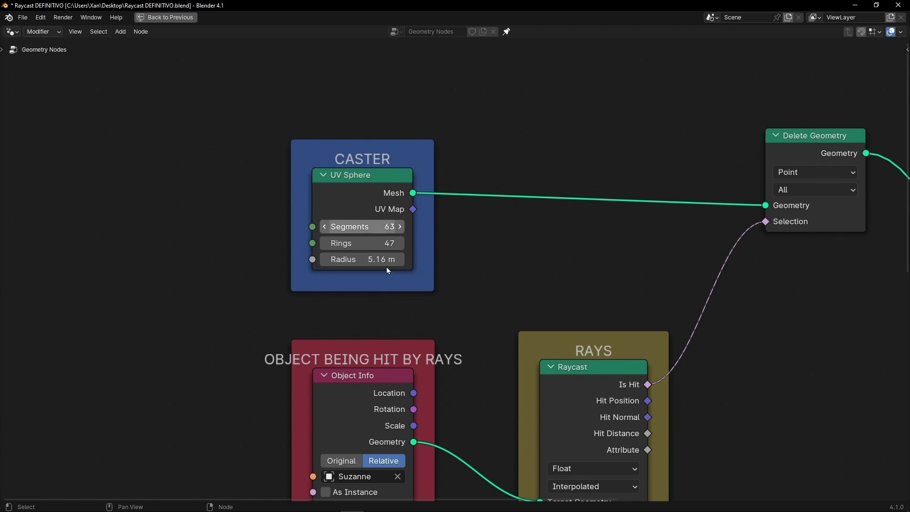
pyautogui.moveTo(472, 398); pyautogui.dragTo(496, 143, button='middle')
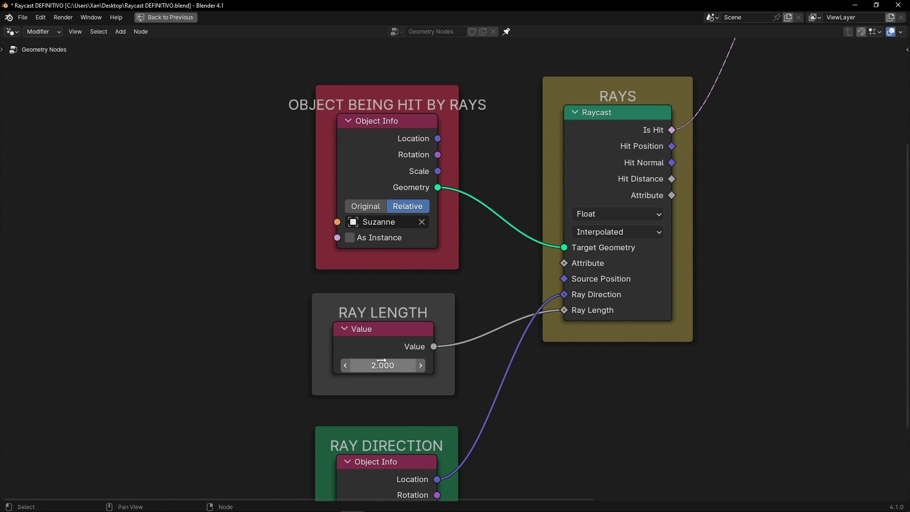
pyautogui.moveTo(398, 366); pyautogui.dragTo(512, 319)
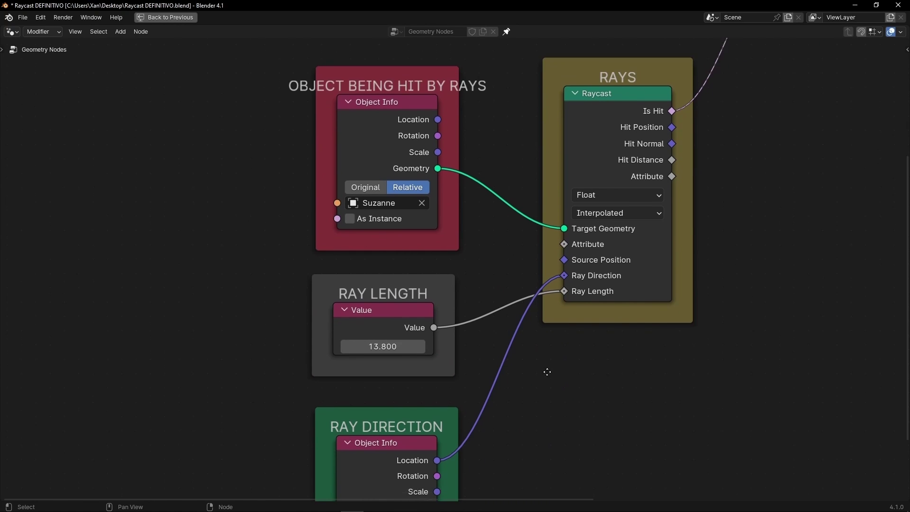
pyautogui.moveTo(557, 386); pyautogui.dragTo(543, 300, button='middle')
pyautogui.moveTo(502, 379); pyautogui.dragTo(502, 322, button='middle')
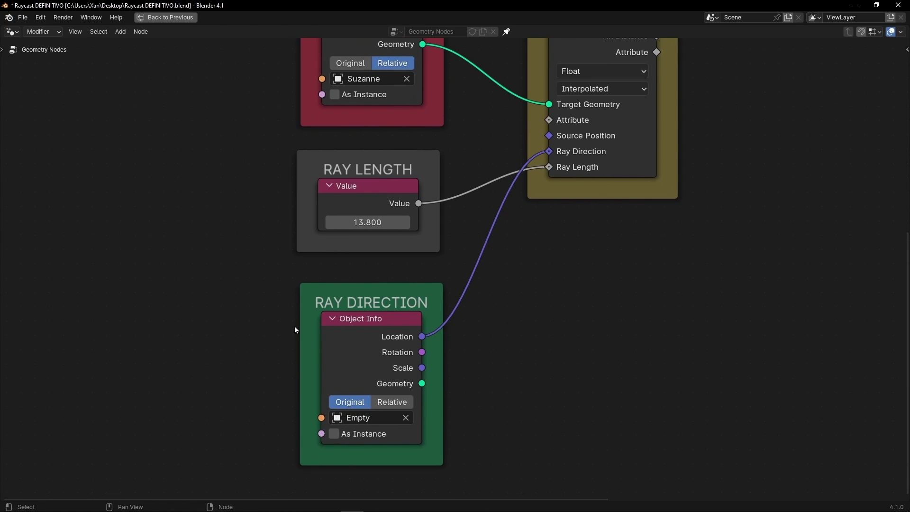
pyautogui.scroll(-4, 414, 281)
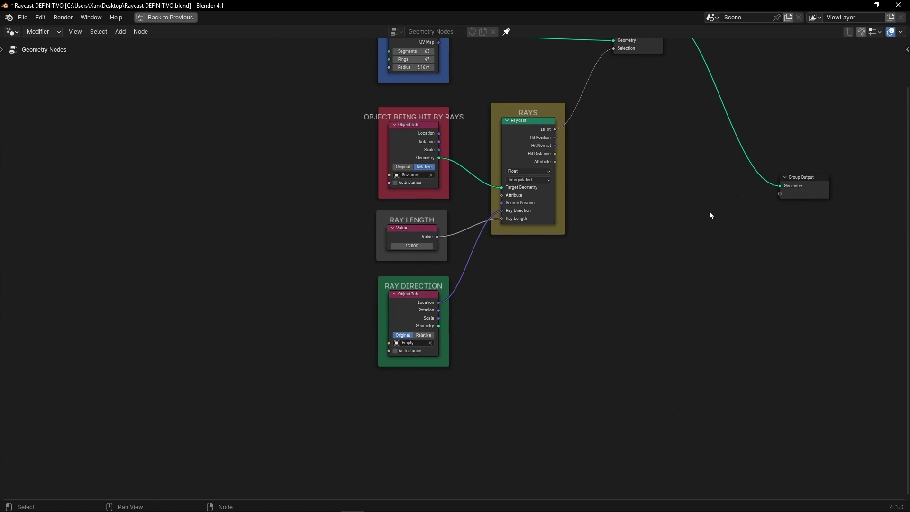
pyautogui.moveTo(709, 214); pyautogui.dragTo(611, 291, button='middle')
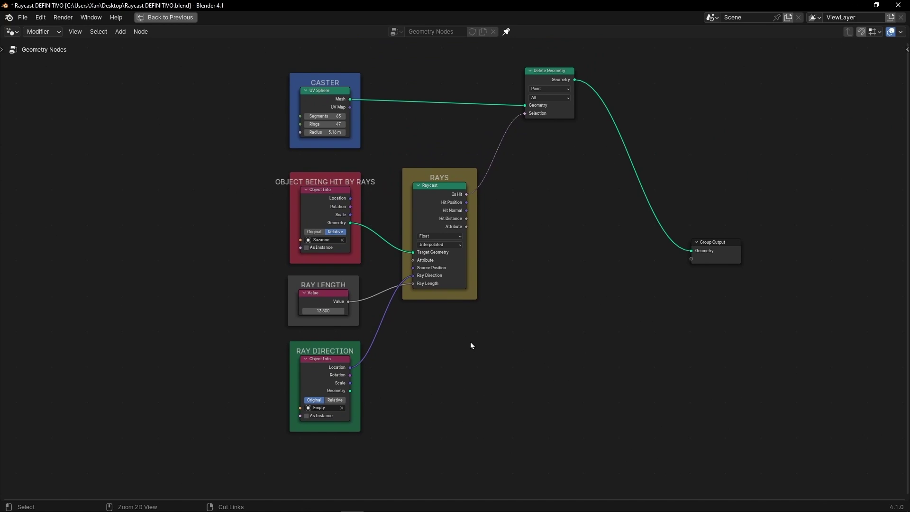
pyautogui.hotkey('ctrl', 'space')
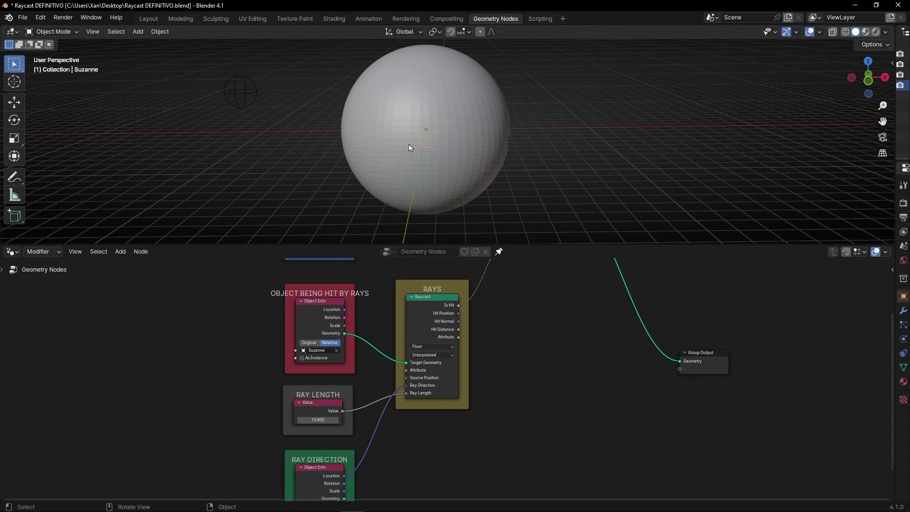
# - Select the sphere empty and maximize the 3D viewport around the UV sphere with the Annotate tool active
pyautogui.click(234, 91)
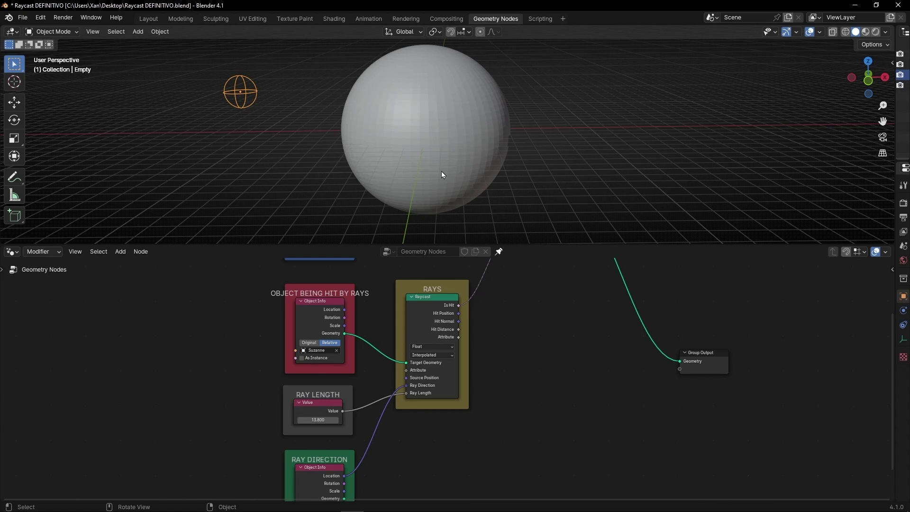
pyautogui.moveTo(442, 175)
pyautogui.mouseDown(button='middle')
pyautogui.moveTo(353, 156)
pyautogui.moveTo(386, 150)
pyautogui.moveTo(447, 165)
pyautogui.mouseUp(button='middle')
pyautogui.click(15, 177)
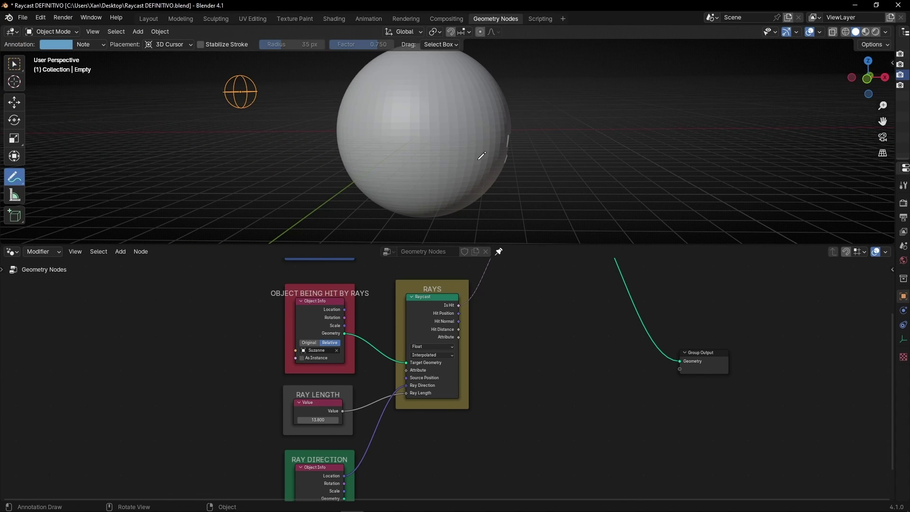
pyautogui.hotkey('ctrl', 'space')
pyautogui.scroll(4, 479, 218)
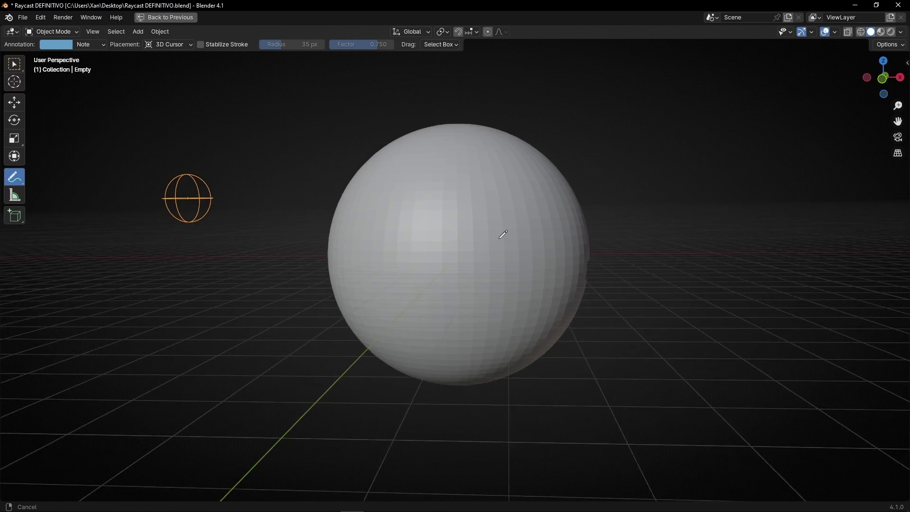
pyautogui.moveTo(504, 234); pyautogui.dragTo(484, 218, button='middle')
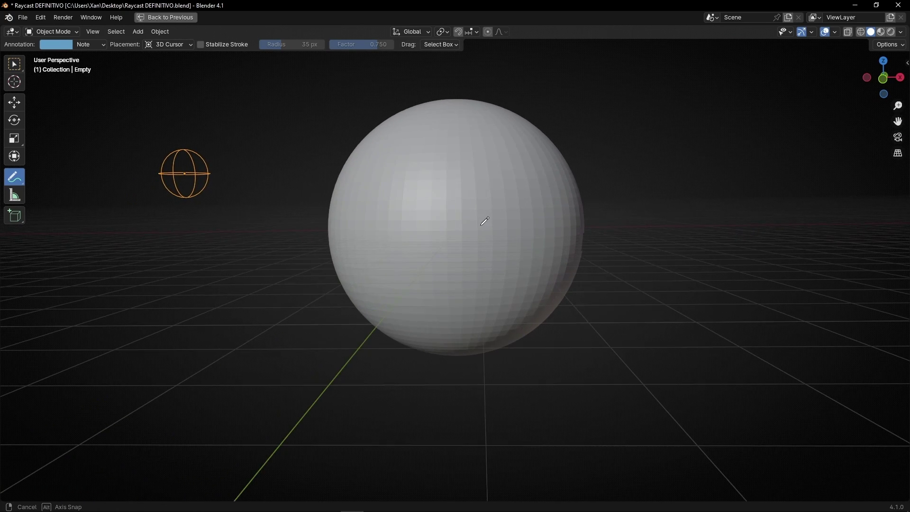
# - In front view, annotate slanted ray lines extending outward from the side of the sphere facing the Empty
pyautogui.click(883, 79)
pyautogui.scroll(1, 521, 236)
pyautogui.keyDown('shift'); pyautogui.moveTo(508, 219); pyautogui.dragTo(528, 243, button='middle'); pyautogui.keyUp('shift')
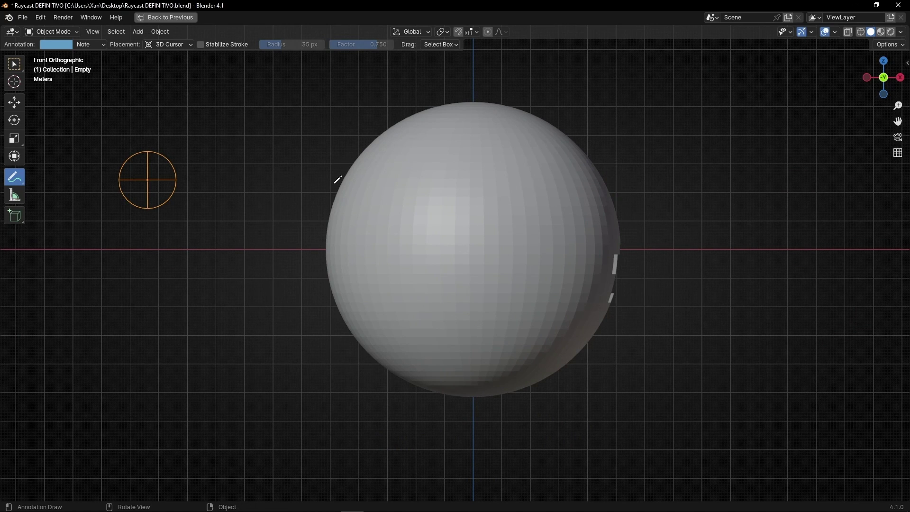
pyautogui.moveTo(339, 202); pyautogui.dragTo(189, 165)
pyautogui.moveTo(336, 190); pyautogui.dragTo(240, 145)
pyautogui.moveTo(369, 157); pyautogui.dragTo(231, 118)
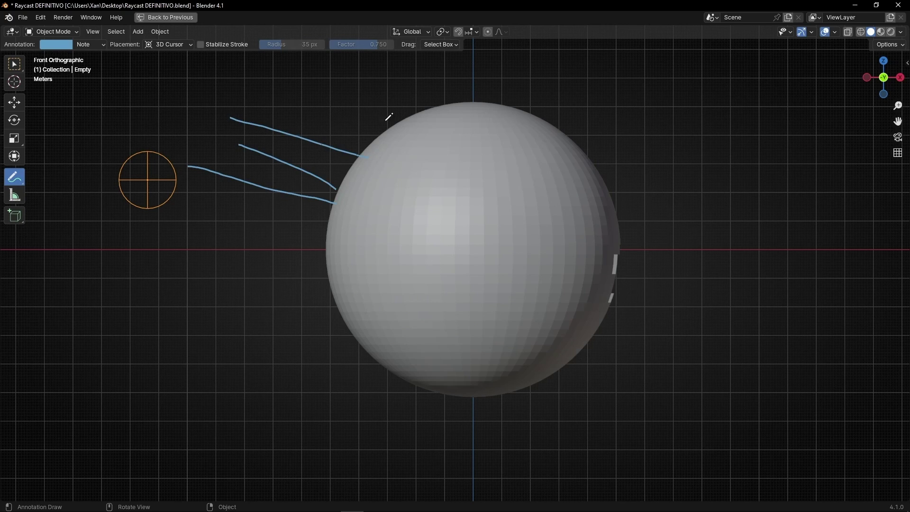
pyautogui.moveTo(396, 123); pyautogui.dragTo(295, 93)
pyautogui.moveTo(445, 99); pyautogui.dragTo(318, 80)
pyautogui.moveTo(322, 229); pyautogui.dragTo(228, 209)
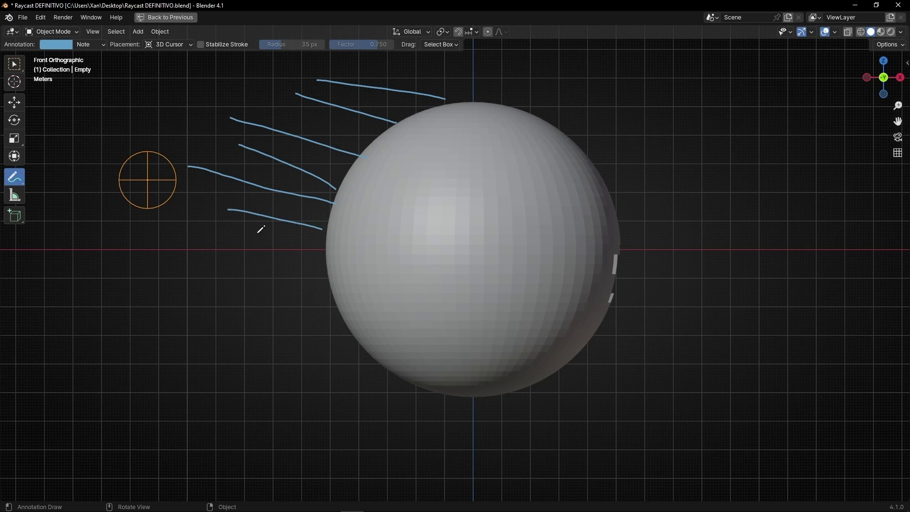
pyautogui.moveTo(296, 271); pyautogui.dragTo(181, 236)
pyautogui.moveTo(366, 329); pyautogui.dragTo(246, 293)
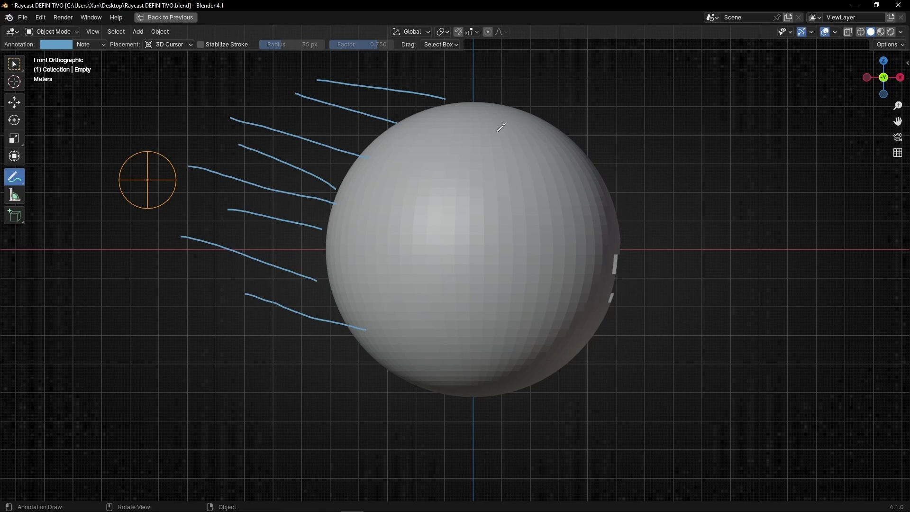
# - Annotate similar slanted ray lines across the half of the sphere farthest from the Empty
pyautogui.moveTo(618, 250); pyautogui.dragTo(427, 204)
pyautogui.moveTo(559, 258); pyautogui.dragTo(436, 214)
pyautogui.moveTo(586, 307); pyautogui.dragTo(445, 256)
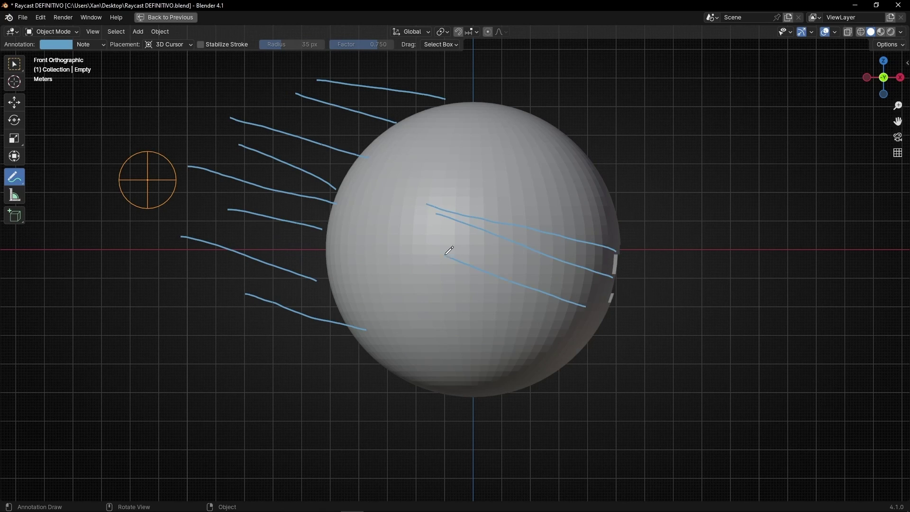
pyautogui.moveTo(586, 340); pyautogui.dragTo(432, 299)
pyautogui.moveTo(550, 382); pyautogui.dragTo(396, 349)
pyautogui.moveTo(480, 394); pyautogui.dragTo(379, 350)
pyautogui.moveTo(531, 367); pyautogui.dragTo(413, 313)
pyautogui.moveTo(592, 245); pyautogui.dragTo(488, 199)
pyautogui.moveTo(597, 221); pyautogui.dragTo(485, 173)
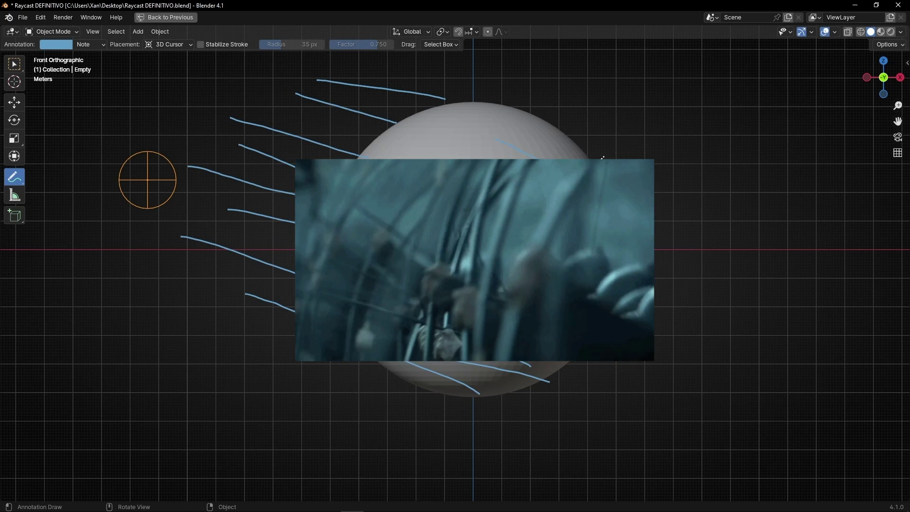
pyautogui.moveTo(596, 165); pyautogui.dragTo(487, 122)
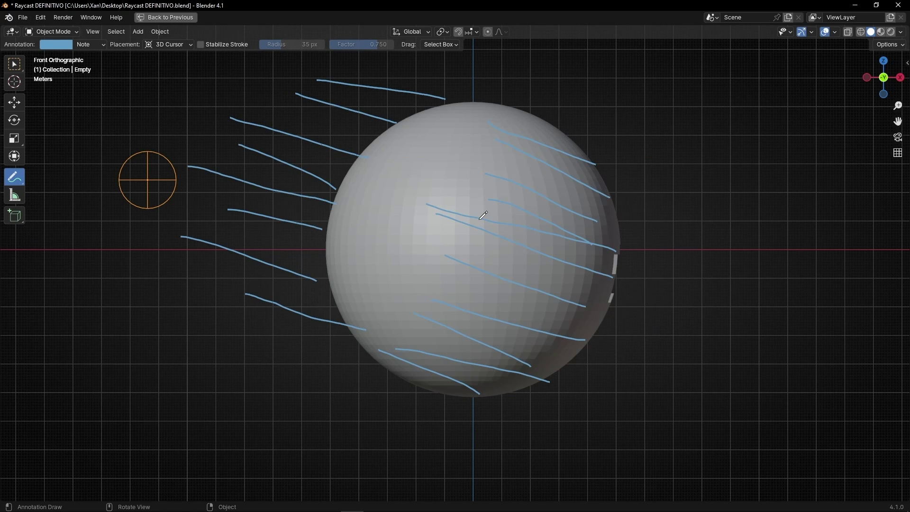
# - Enable X-ray display to see the monkey head inside the sphere, and erase all annotation strokes
pyautogui.click(848, 31)
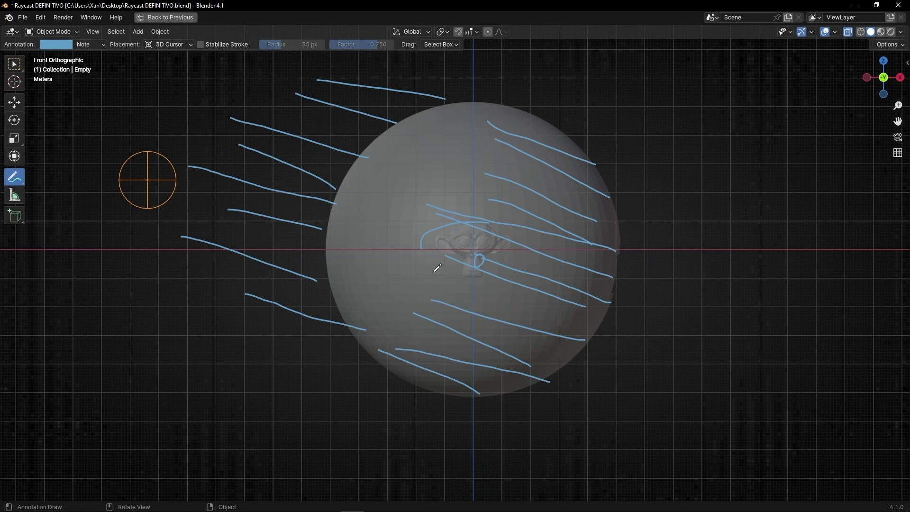
pyautogui.moveTo(433, 272); pyautogui.dragTo(437, 279)
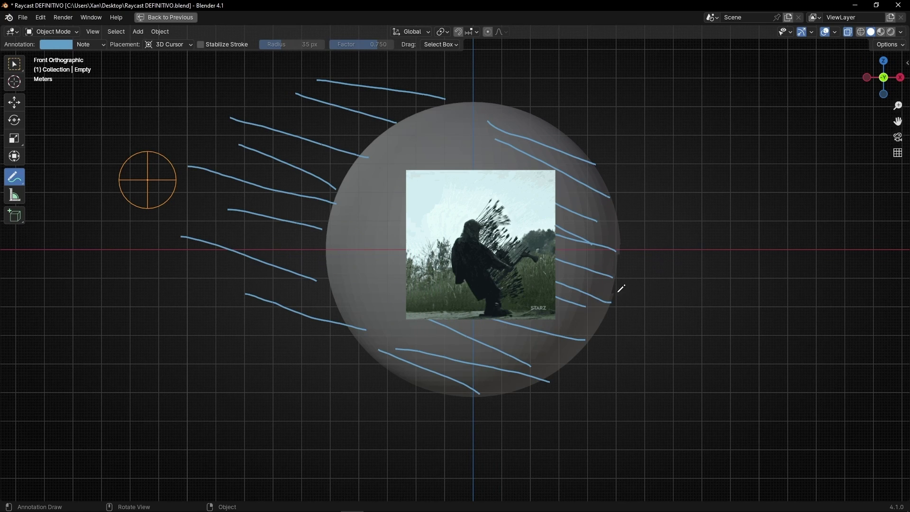
pyautogui.moveTo(625, 288)
pyautogui.keyDown('ctrl'); pyautogui.mouseDown()
pyautogui.moveTo(459, 309)
pyautogui.moveTo(408, 145)
pyautogui.mouseUp(); pyautogui.keyUp('ctrl')
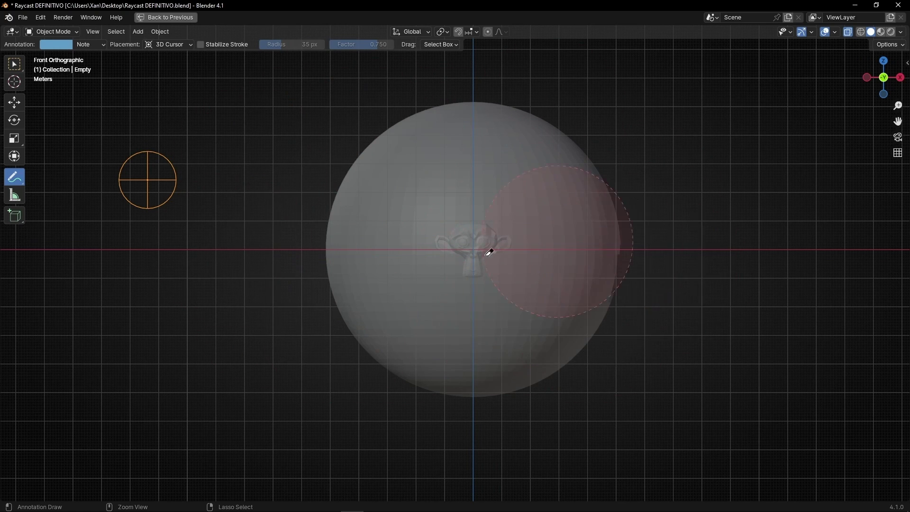
# - Move the Empty across to the opposite side of the sphere, slightly above its centre
pyautogui.moveTo(489, 252); pyautogui.dragTo(451, 297, button='middle')
pyautogui.moveTo(244, 268); pyautogui.dragTo(361, 247, button='middle')
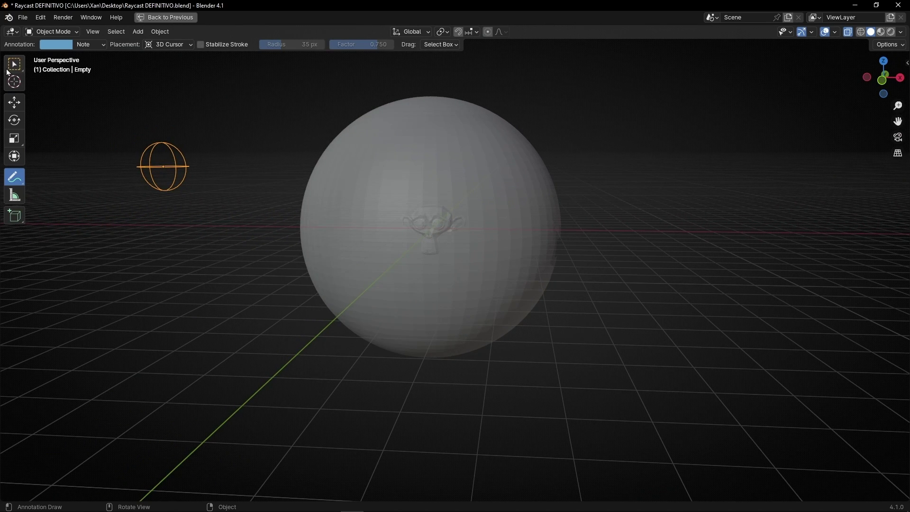
pyautogui.click(9, 69)
pyautogui.press('g')
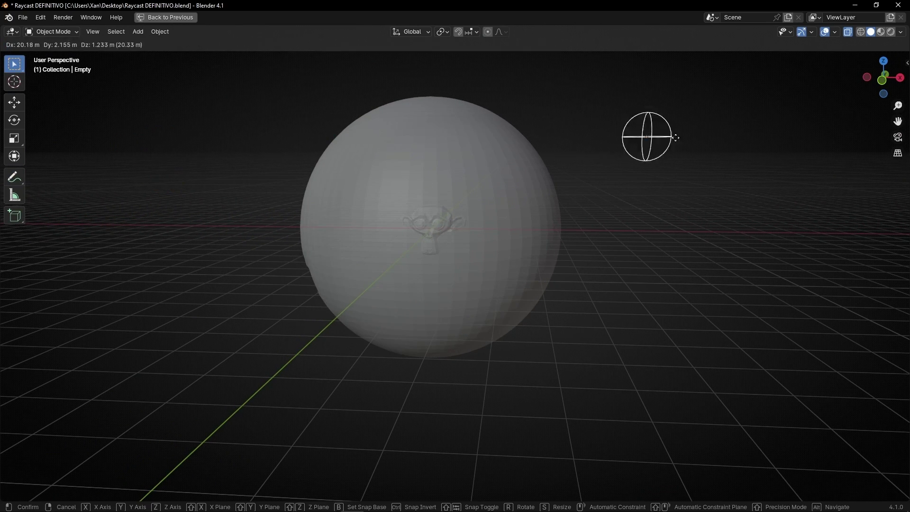
pyautogui.click(726, 142)
pyautogui.moveTo(287, 243); pyautogui.dragTo(379, 256, button='middle')
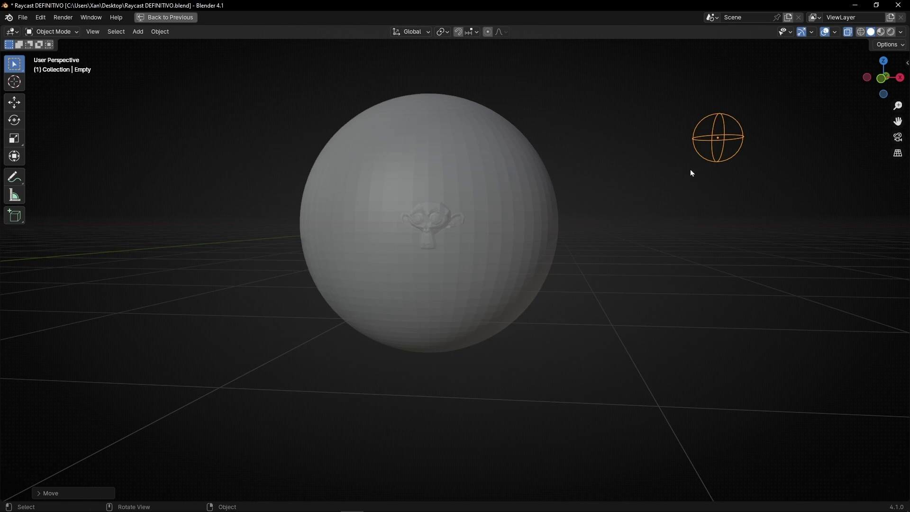
# - Annotate a line from the monkey head to the Empty in the restored layout, and undo the stroke
pyautogui.hotkey('ctrl', 'space')
pyautogui.keyDown('ctrl'); pyautogui.moveTo(548, 314); pyautogui.dragTo(548, 340, button='middle'); pyautogui.keyUp('ctrl')
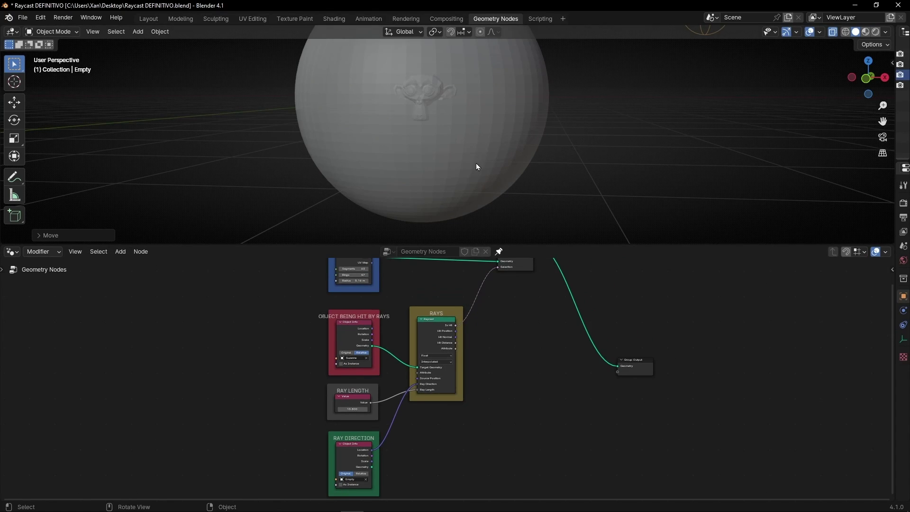
pyautogui.moveTo(476, 163)
pyautogui.keyDown('ctrl'); pyautogui.mouseDown(button='middle')
pyautogui.moveTo(476, 135)
pyautogui.moveTo(448, 175)
pyautogui.mouseUp(button='middle'); pyautogui.keyUp('ctrl')
pyautogui.click(19, 180)
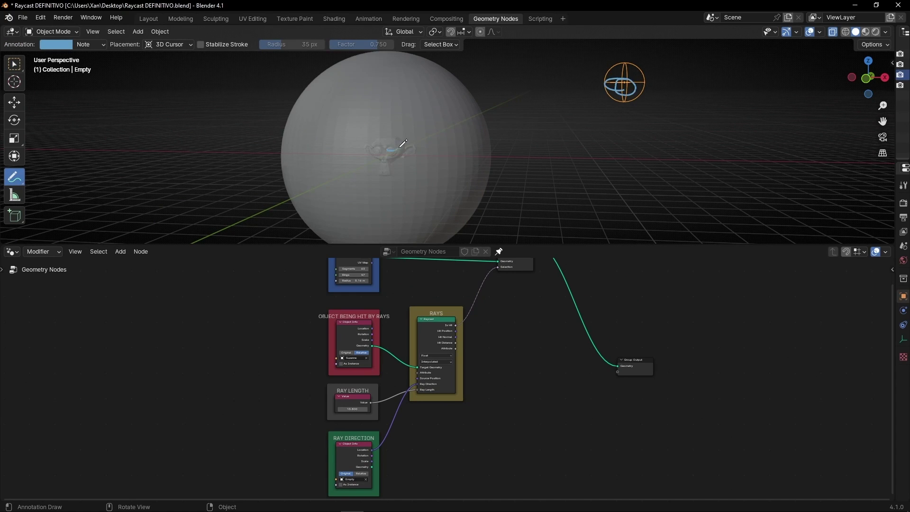
pyautogui.moveTo(391, 149); pyautogui.dragTo(632, 82)
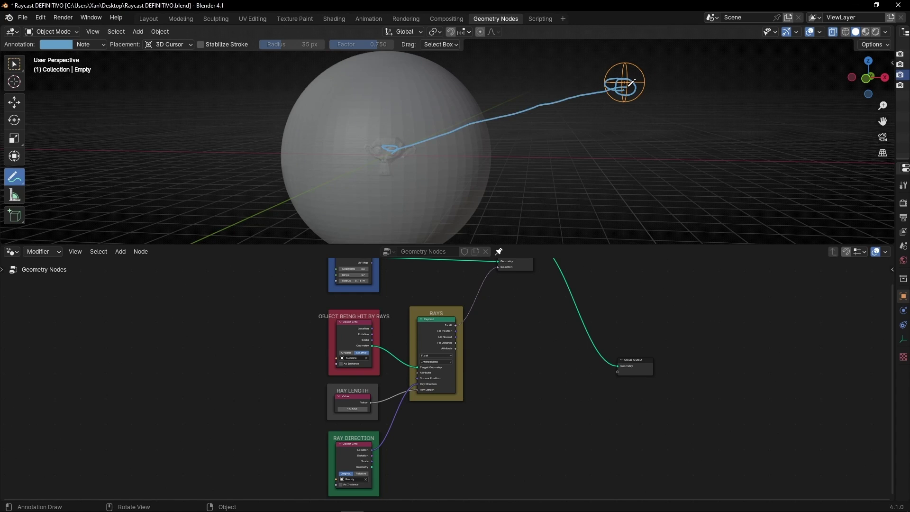
pyautogui.hotkey('ctrl', 'z')
# - Add a Curve Line node below the Raycast node in the geometry node tree
pyautogui.hotkey('ctrl', 'space')
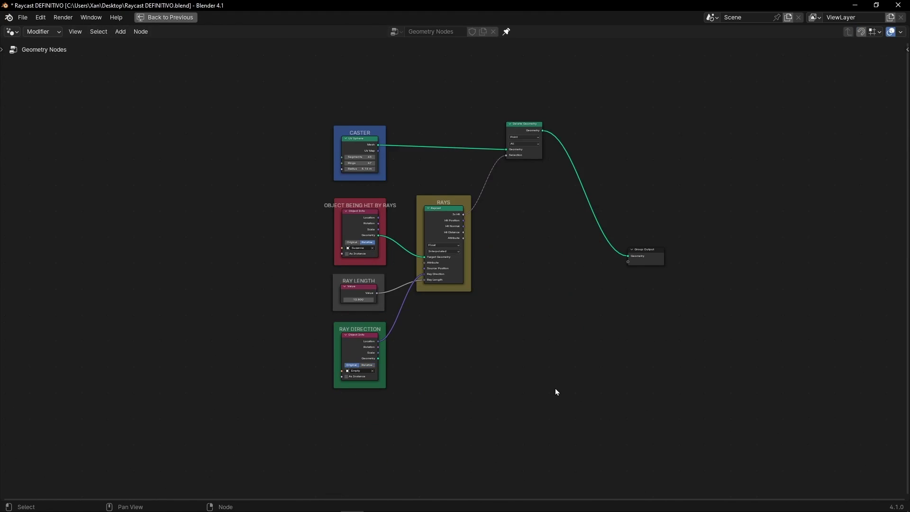
pyautogui.scroll(4, 556, 388)
pyautogui.moveTo(549, 304); pyautogui.dragTo(423, 291, button='middle')
pyautogui.hotkey('shift', 'a')
pyautogui.write('curve')
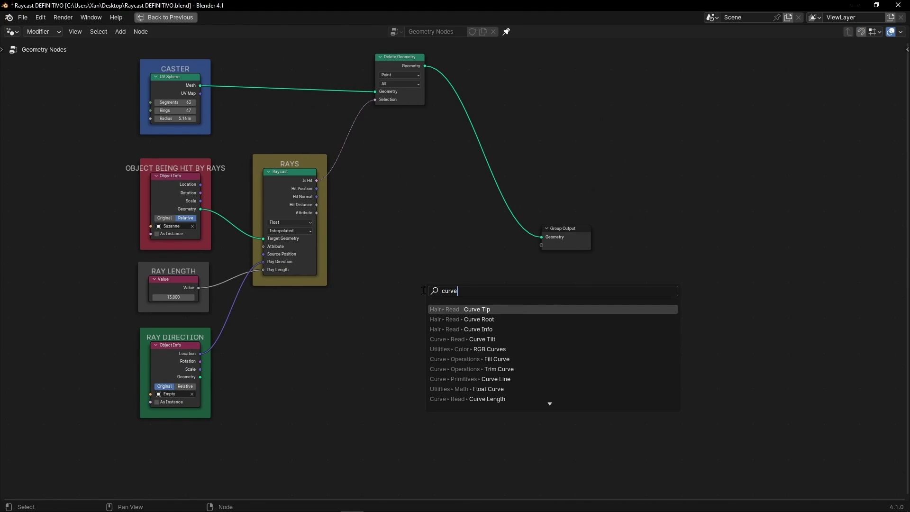
pyautogui.write(' line')
pyautogui.press('Return')
pyautogui.click(354, 306)
# - Add a Curve to Mesh node fed by the Curve Line, with a 0.27 m radius Curve Circle as its profile
pyautogui.hotkey('shift', 'a')
pyautogui.write('curve to mesh')
pyautogui.press('Return')
pyautogui.click(433, 302)
pyautogui.moveTo(405, 318); pyautogui.dragTo(514, 249)
pyautogui.click(486, 356)
# - Insert a Join Geometry node before the Group Output, combining the Delete Geometry and Curve to Mesh results
pyautogui.hotkey('shift', 'a')
pyautogui.write('join')
pyautogui.press('Down')
pyautogui.press('Return')
pyautogui.click(512, 227)
# - Set the Curve Line's start X to 11 m and its end X to -7.6 m
pyautogui.hotkey('ctrl', 'space')
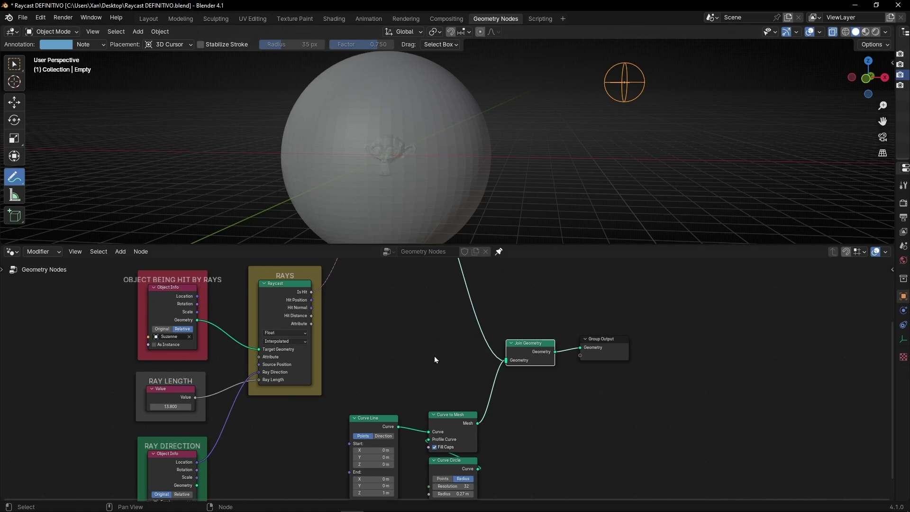
pyautogui.scroll(5, 435, 357)
pyautogui.moveTo(427, 339); pyautogui.dragTo(437, 358, button='middle')
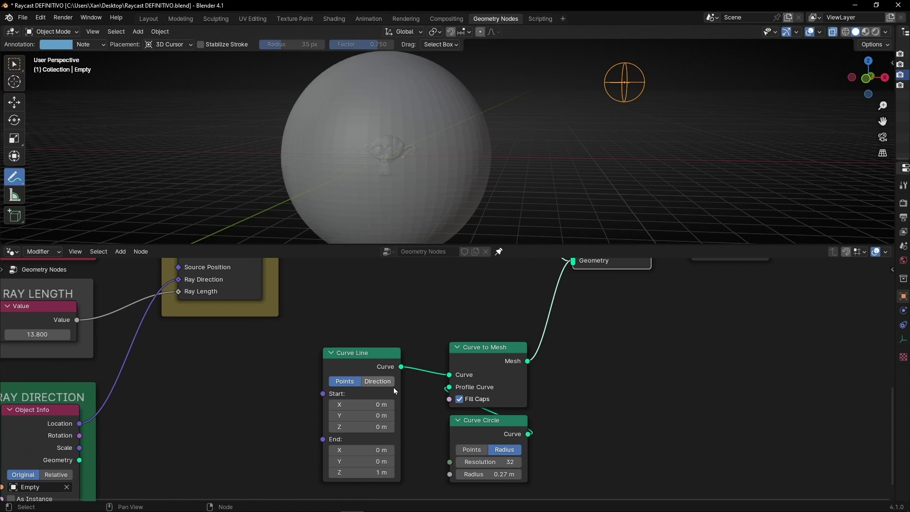
pyautogui.moveTo(362, 405); pyautogui.dragTo(432, 278)
pyautogui.moveTo(608, 141); pyautogui.dragTo(597, 169)
pyautogui.hotkey('ctrl', 'z')
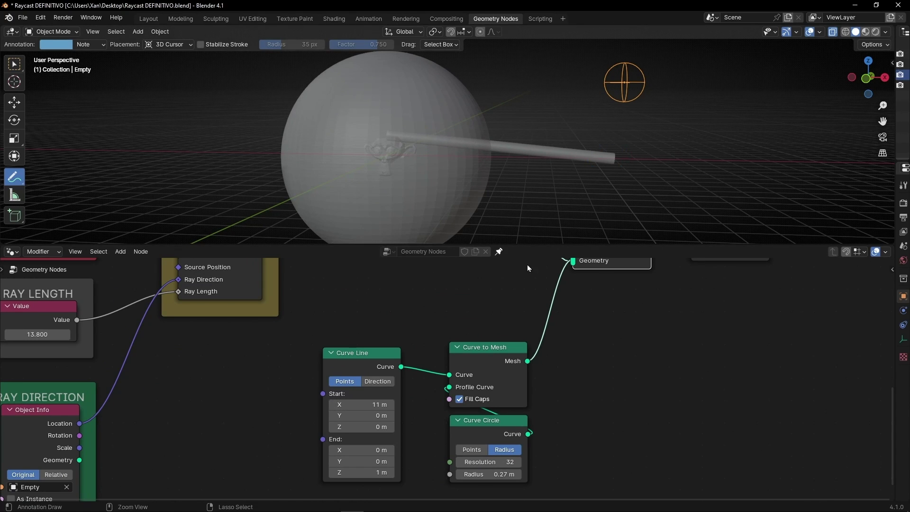
pyautogui.moveTo(374, 452); pyautogui.dragTo(331, 451)
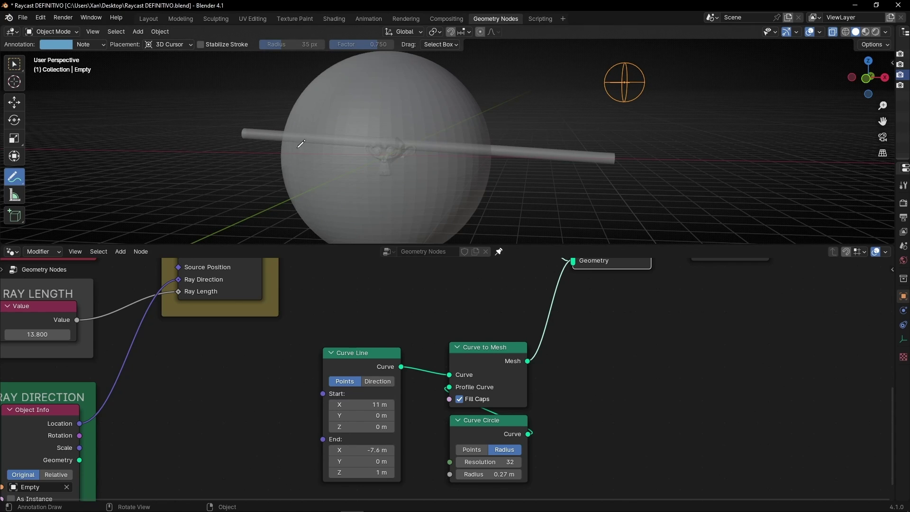
pyautogui.moveTo(254, 107); pyautogui.dragTo(267, 117)
pyautogui.hotkey('ctrl', 'z')
# - Link the Suzanne Object Info location to the Curve Line's Start and the Empty's location to its End
pyautogui.moveTo(217, 351); pyautogui.dragTo(412, 430, button='middle')
pyautogui.scroll(-4, 340, 339)
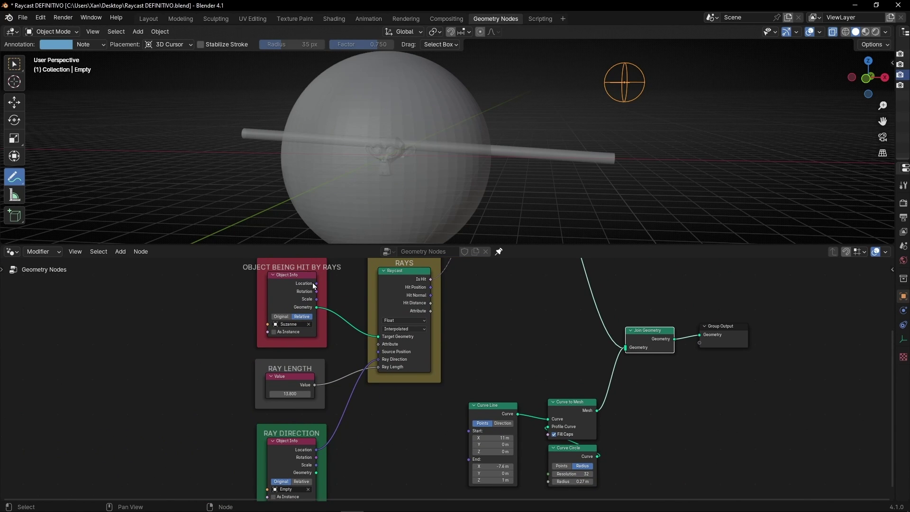
pyautogui.moveTo(317, 283); pyautogui.dragTo(458, 428)
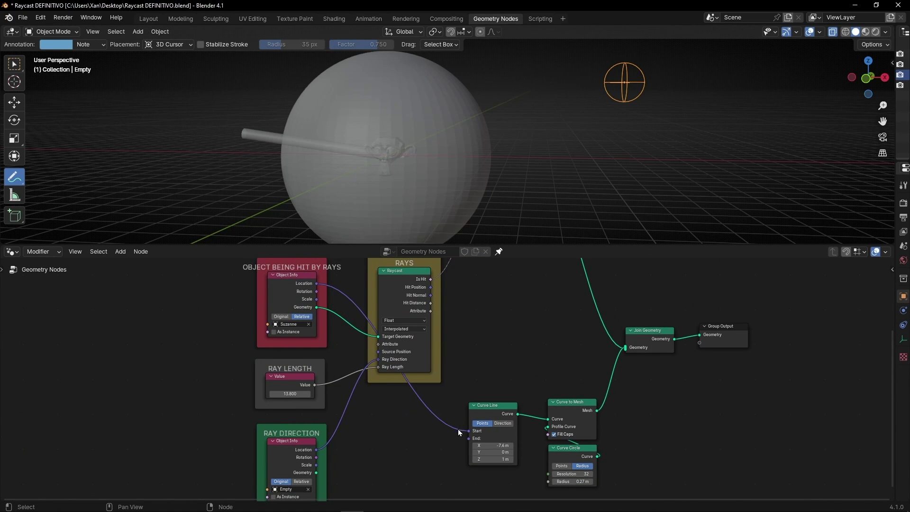
pyautogui.moveTo(415, 444); pyautogui.dragTo(388, 414, button='middle')
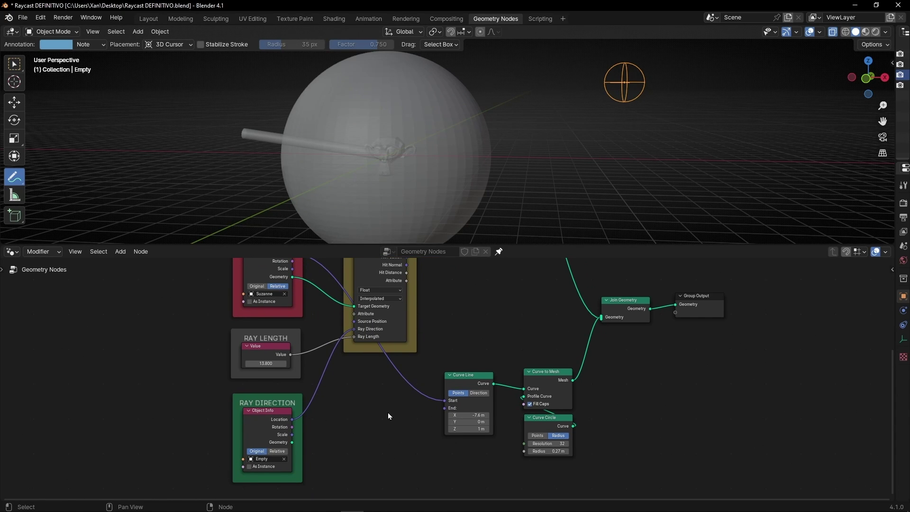
pyautogui.moveTo(292, 420); pyautogui.dragTo(444, 407)
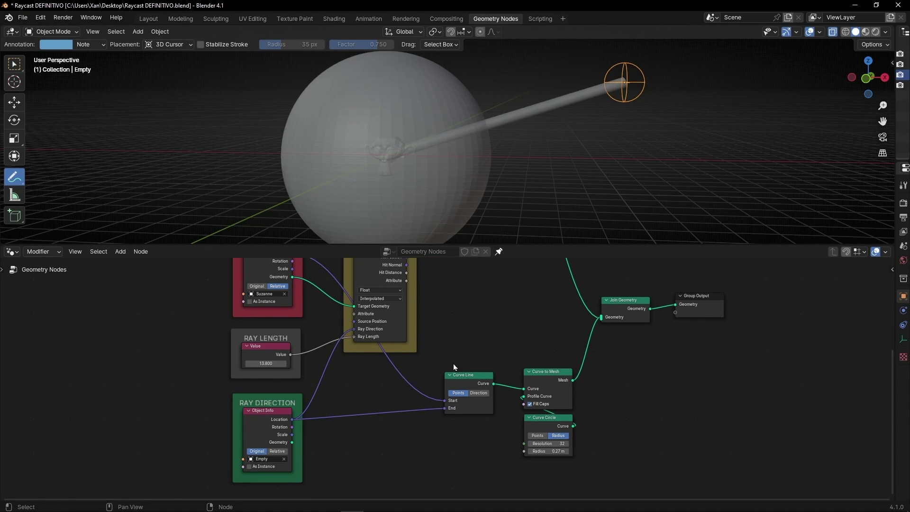
# - Move the Empty slightly lower and farther from the sphere to test that the tube follows it
pyautogui.click(15, 64)
pyautogui.press('g')
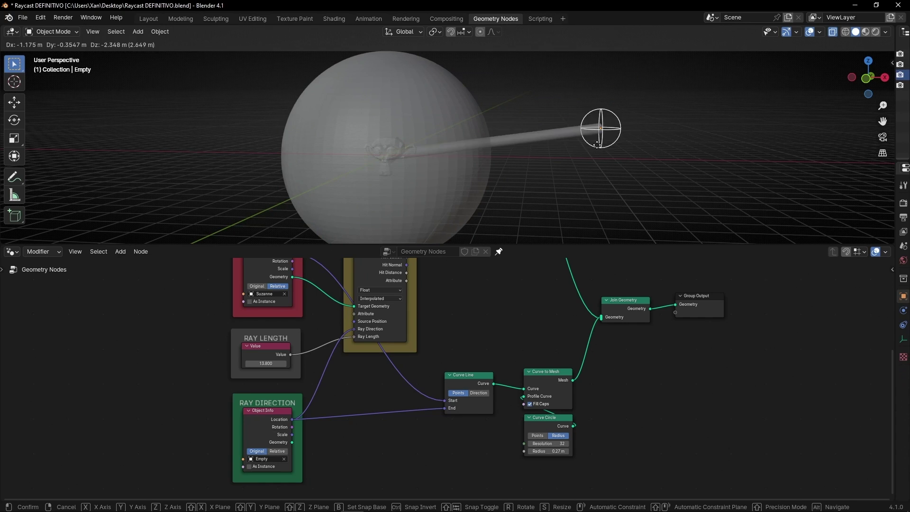
pyautogui.click(688, 102)
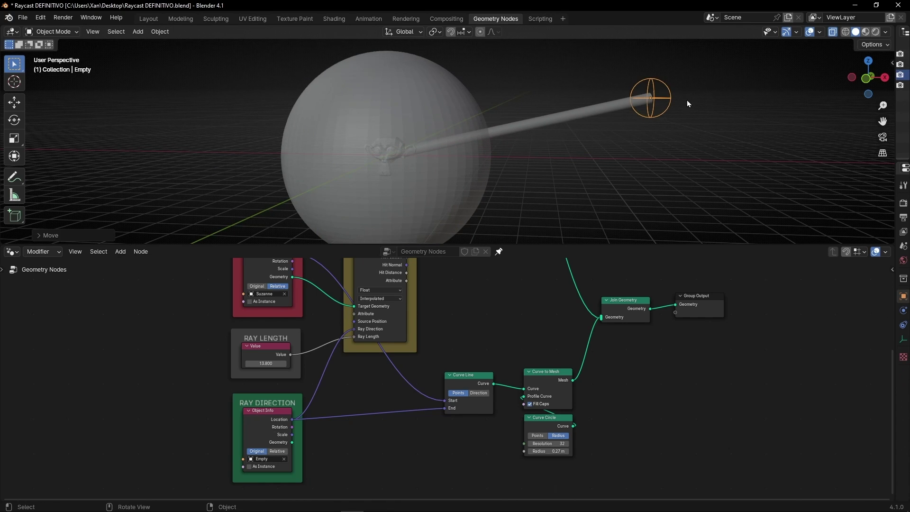
# - Move the Curve Line, Curve to Mesh and Curve Circle nodes into the RAY DIRECTION frame, with the circle radius at 0.14 m
pyautogui.moveTo(700, 456); pyautogui.dragTo(525, 377, button='middle')
pyautogui.hotkey('ctrl', 'space')
pyautogui.moveTo(266, 278); pyautogui.dragTo(474, 338, button='middle')
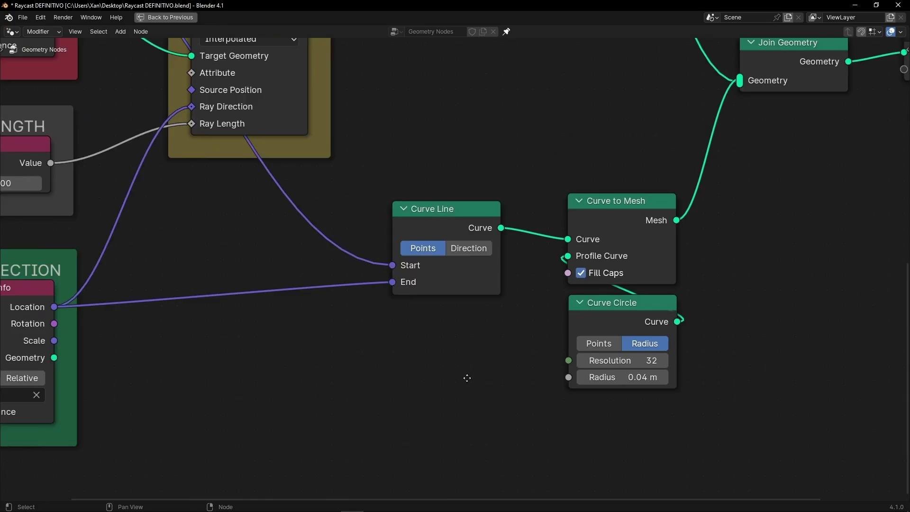
pyautogui.scroll(-6, 474, 338)
pyautogui.moveTo(334, 229); pyautogui.dragTo(598, 342)
pyautogui.press('g')
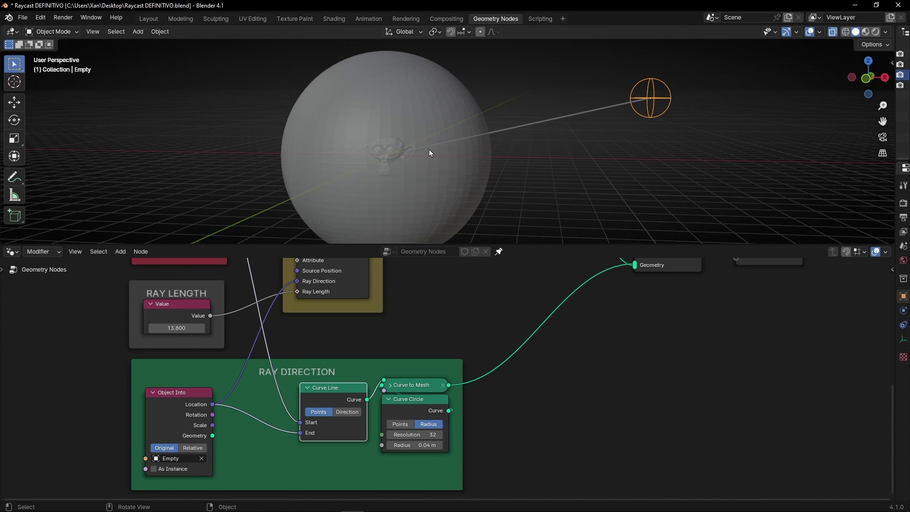
pyautogui.click(441, 447)
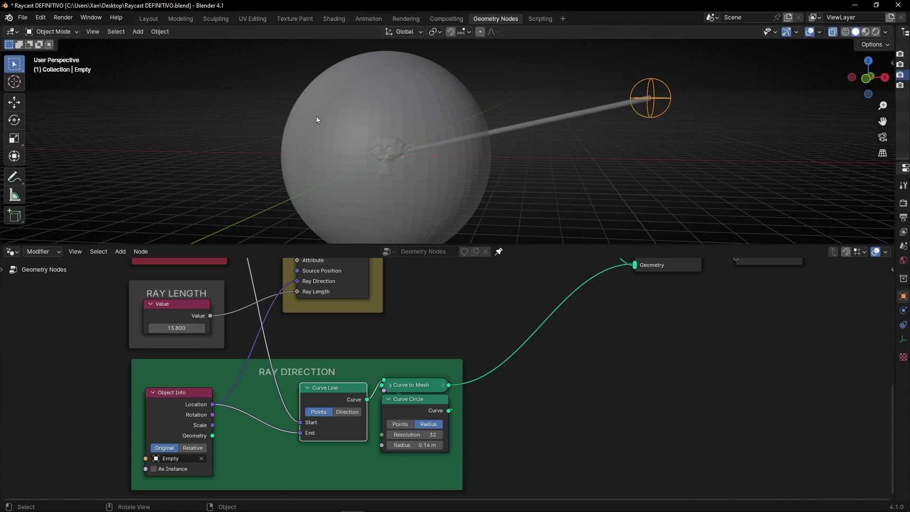
# - Annotate several ray lines parallel to the tube across the sphere, erase them, and maximize the 3D view
pyautogui.click(14, 177)
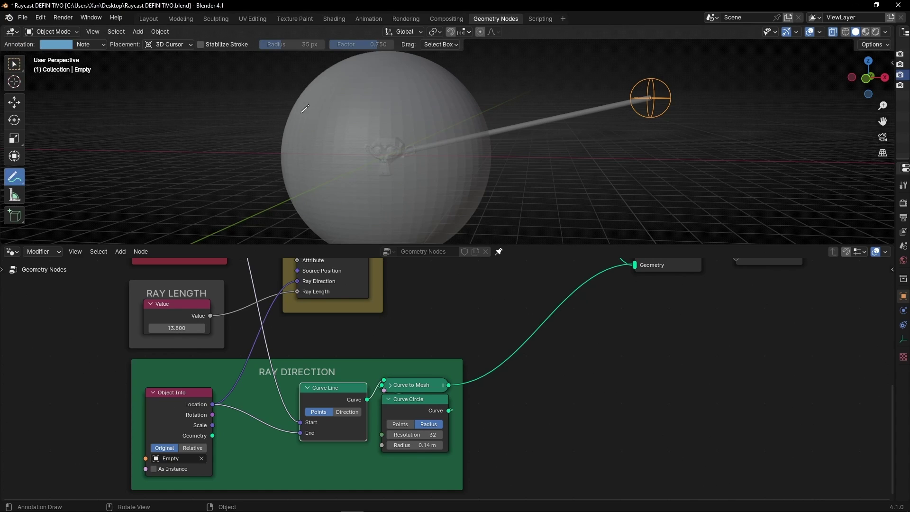
pyautogui.moveTo(287, 115); pyautogui.dragTo(551, 47)
pyautogui.moveTo(456, 104); pyautogui.dragTo(586, 79)
pyautogui.moveTo(319, 198); pyautogui.dragTo(575, 143)
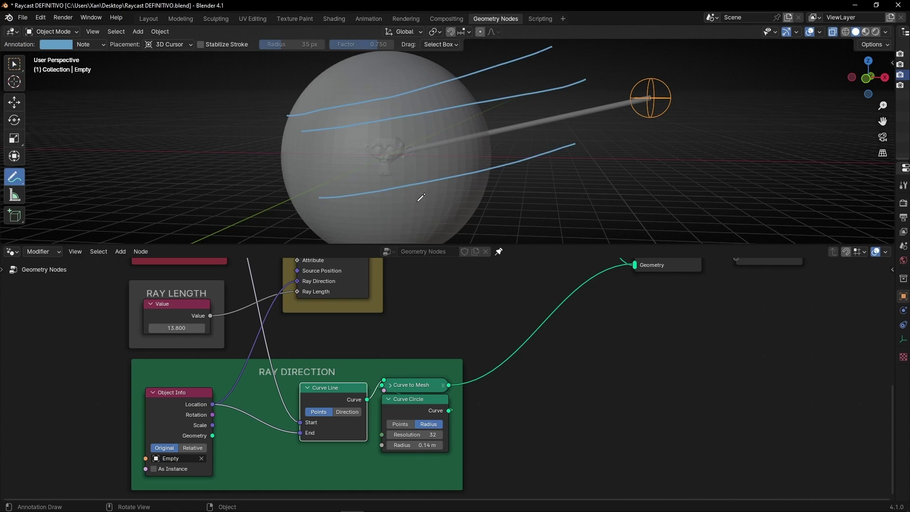
pyautogui.moveTo(383, 225); pyautogui.dragTo(581, 200)
pyautogui.moveTo(647, 83)
pyautogui.mouseDown()
pyautogui.moveTo(711, 96)
pyautogui.moveTo(723, 79)
pyautogui.mouseUp()
pyautogui.moveTo(707, 88)
pyautogui.keyDown('ctrl'); pyautogui.mouseDown()
pyautogui.moveTo(329, 228)
pyautogui.moveTo(597, 191)
pyautogui.mouseUp(); pyautogui.keyUp('ctrl')
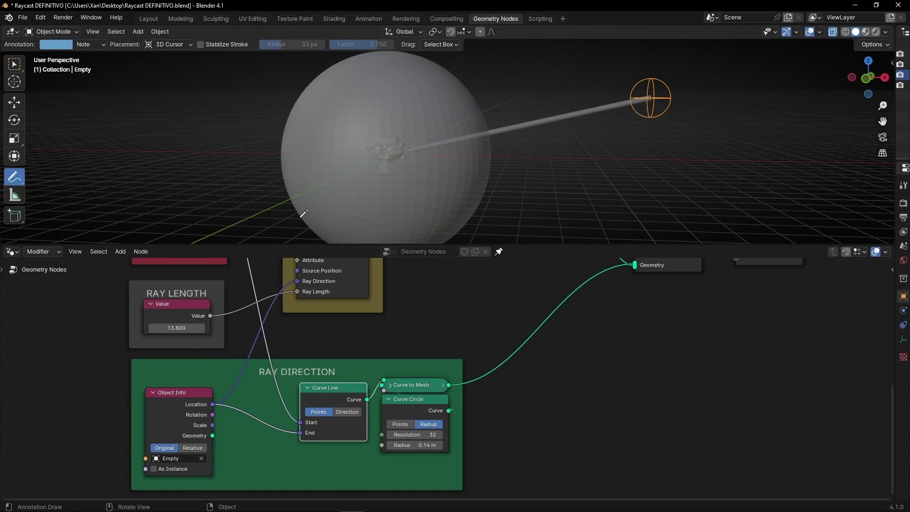
pyautogui.hotkey('ctrl', 'space')
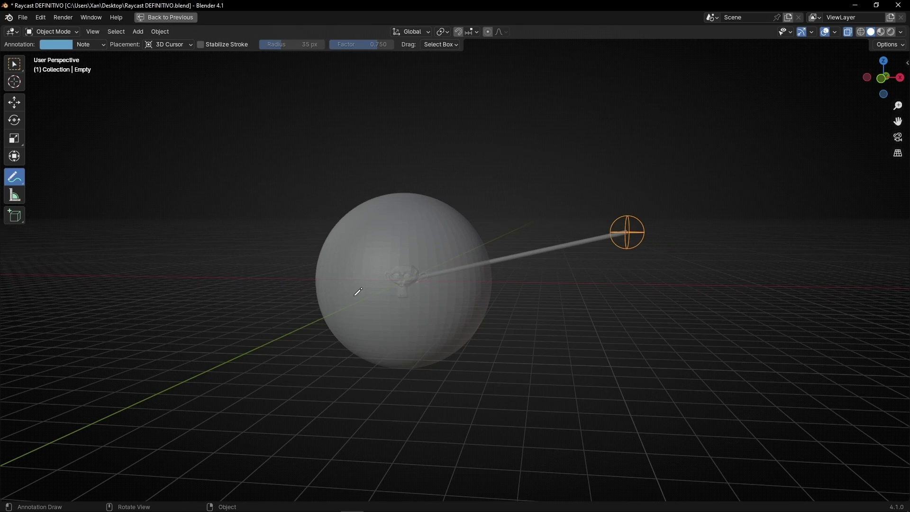
# - Restore the split layout from the maximized 3D view and select the Cube object to show its materials
pyautogui.moveTo(358, 292); pyautogui.dragTo(450, 271, button='middle')
pyautogui.keyDown('shift'); pyautogui.moveTo(669, 221); pyautogui.dragTo(553, 258, button='middle'); pyautogui.keyUp('shift')
pyautogui.hotkey('ctrl', 'space')
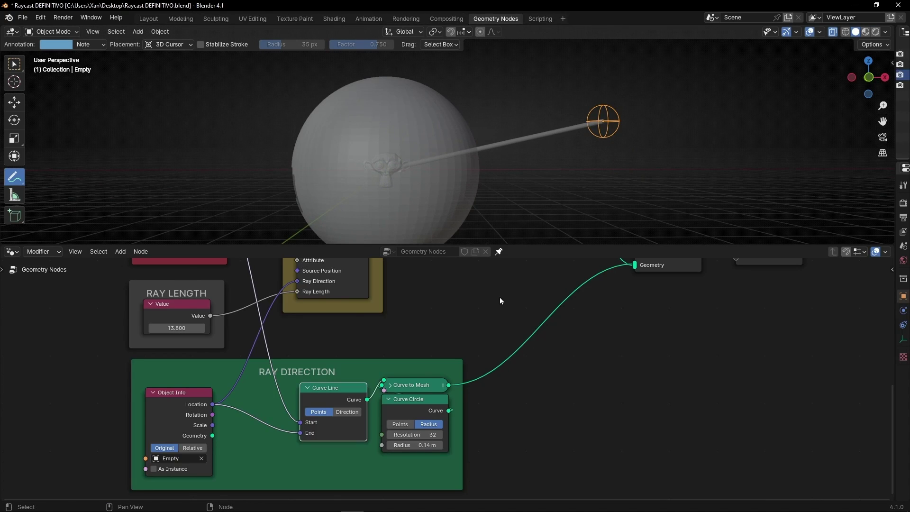
pyautogui.scroll(-3, 499, 299)
pyautogui.moveTo(499, 305); pyautogui.dragTo(450, 356, button='middle')
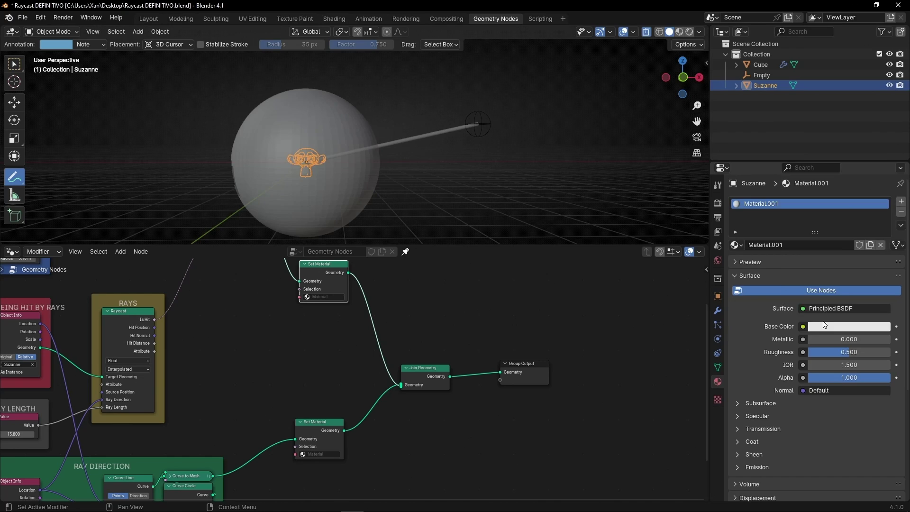
pyautogui.click(761, 65)
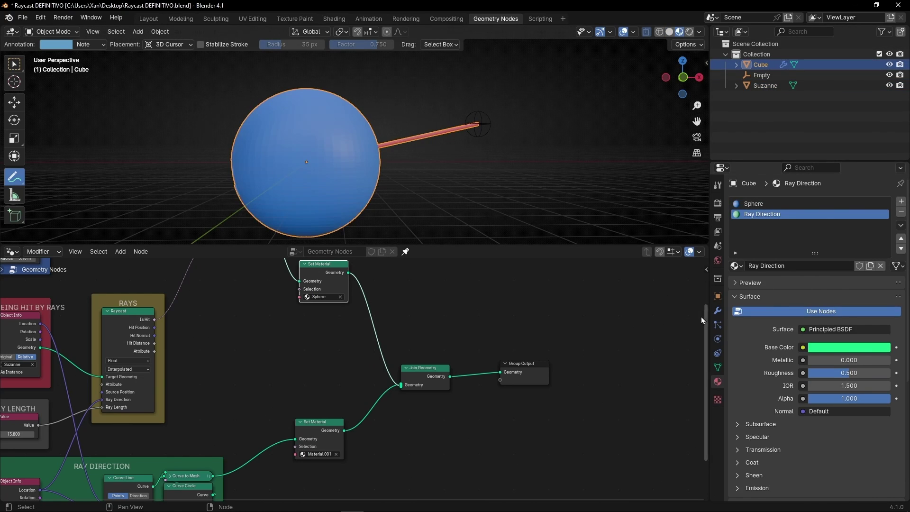
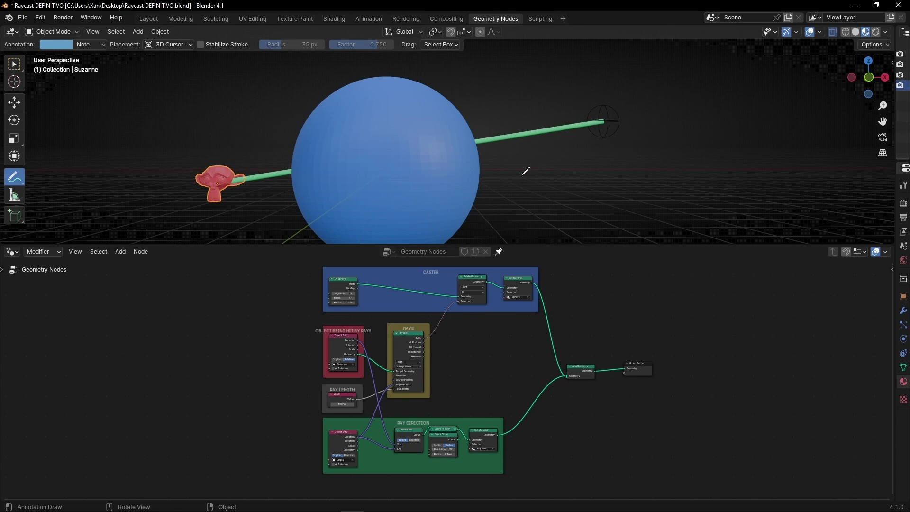
# - Annotate ray lines from the sphere towards the Empty, circle Suzanne, mark the sphere's middle, and erase the annotations
pyautogui.scroll(-2, 530, 179)
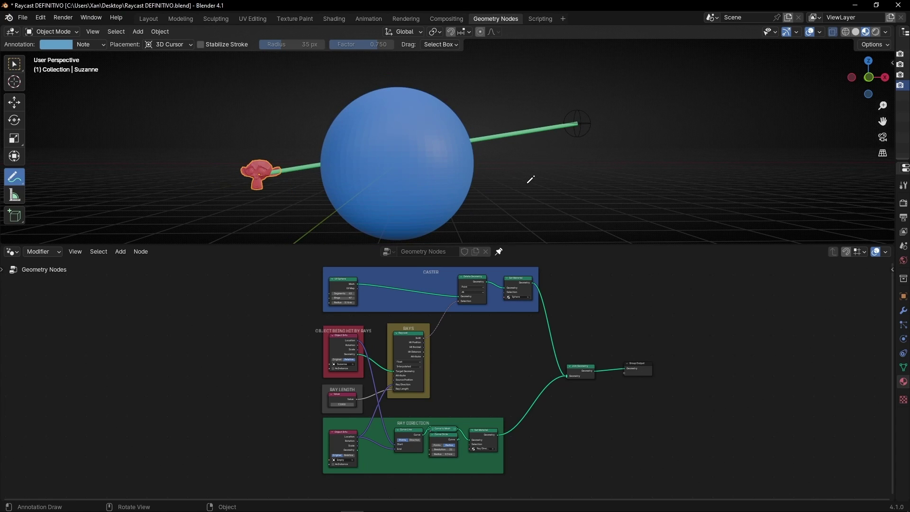
pyautogui.scroll(4, 473, 331)
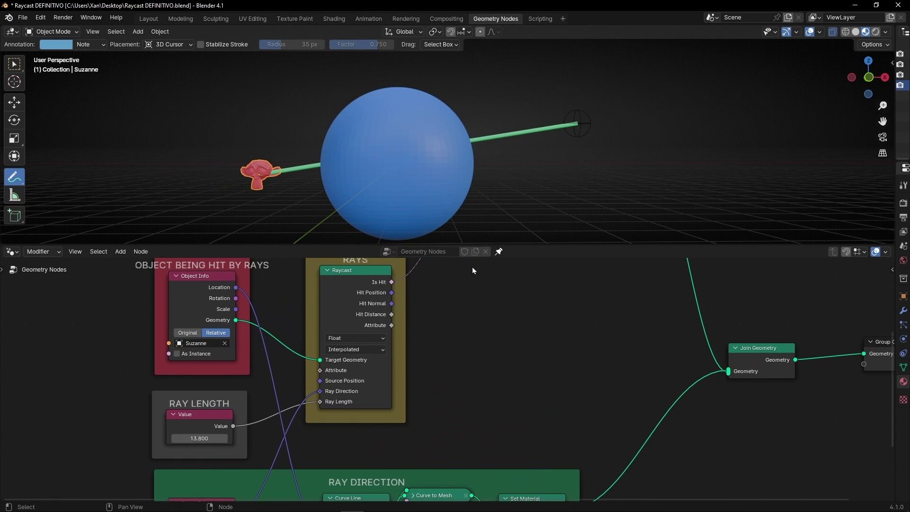
pyautogui.moveTo(472, 266); pyautogui.dragTo(420, 430, button='middle')
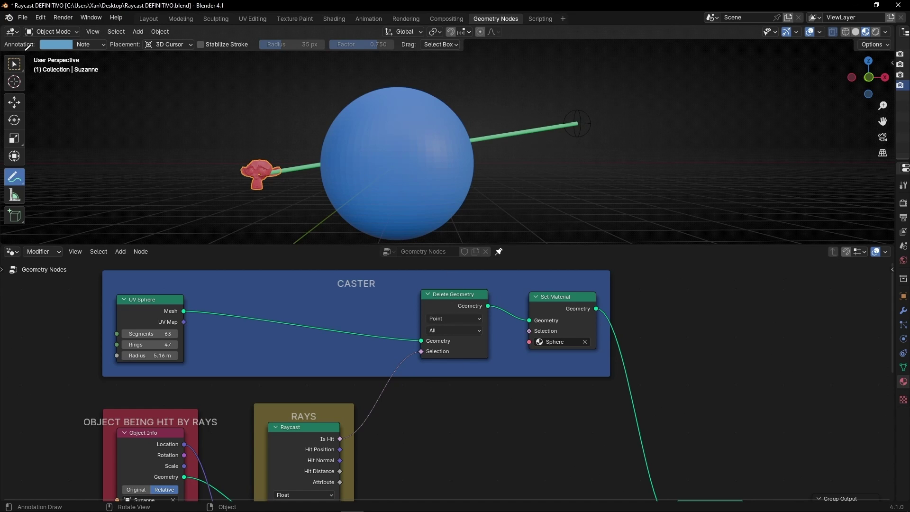
pyautogui.click(15, 63)
pyautogui.moveTo(415, 172); pyautogui.dragTo(398, 158, button='middle')
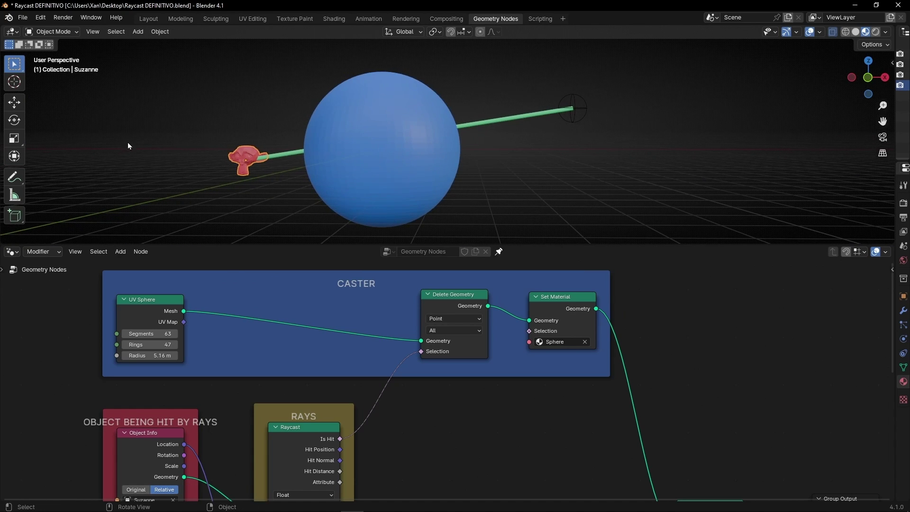
pyautogui.click(14, 177)
pyautogui.moveTo(395, 145); pyautogui.dragTo(642, 112)
pyautogui.moveTo(419, 168)
pyautogui.mouseDown()
pyautogui.moveTo(667, 122)
pyautogui.moveTo(580, 158)
pyautogui.moveTo(536, 101)
pyautogui.mouseUp()
pyautogui.moveTo(253, 141); pyautogui.dragTo(278, 174)
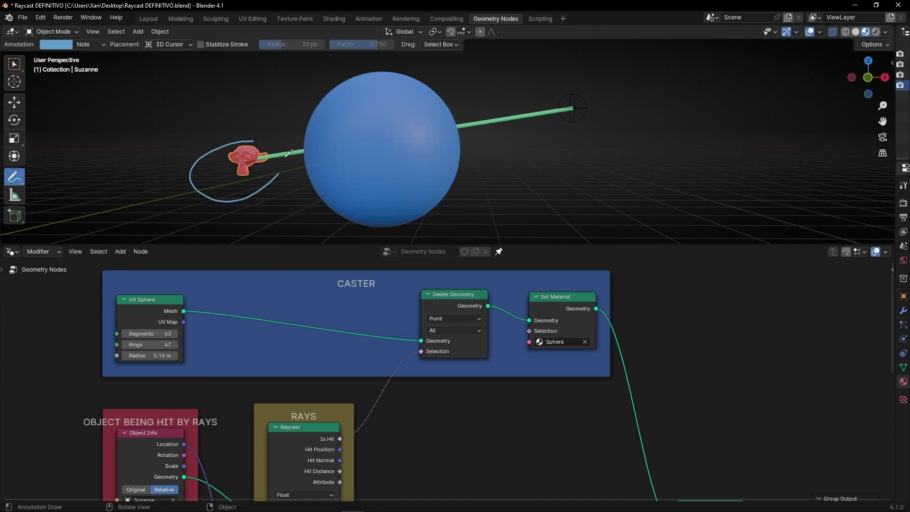
pyautogui.moveTo(411, 100); pyautogui.dragTo(357, 196)
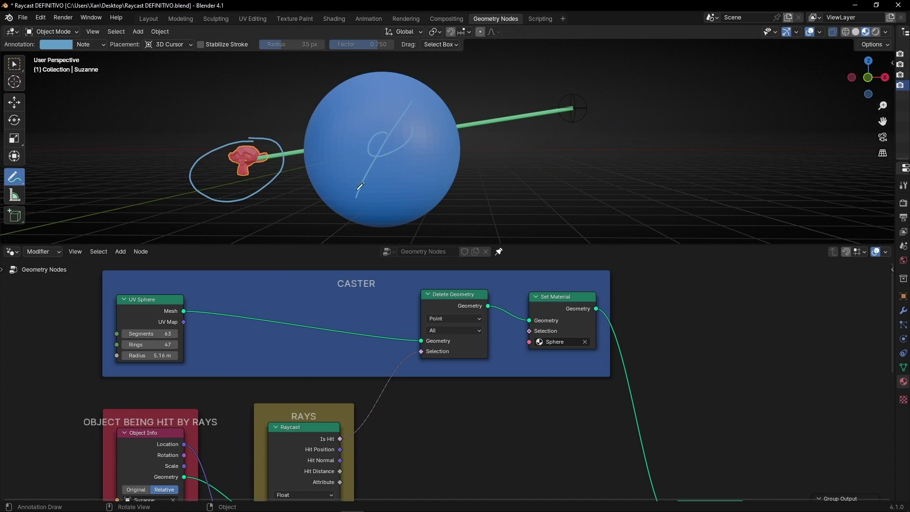
pyautogui.moveTo(335, 114)
pyautogui.mouseDown()
pyautogui.moveTo(437, 177)
pyautogui.moveTo(275, 147)
pyautogui.moveTo(287, 146)
pyautogui.mouseUp()
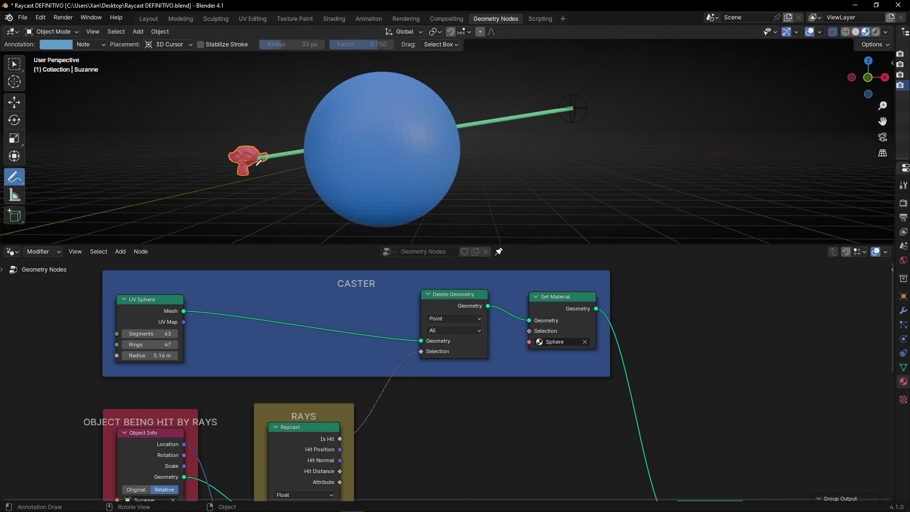
# - Move Suzanne about 10 m into the middle of the sphere
pyautogui.press('g')
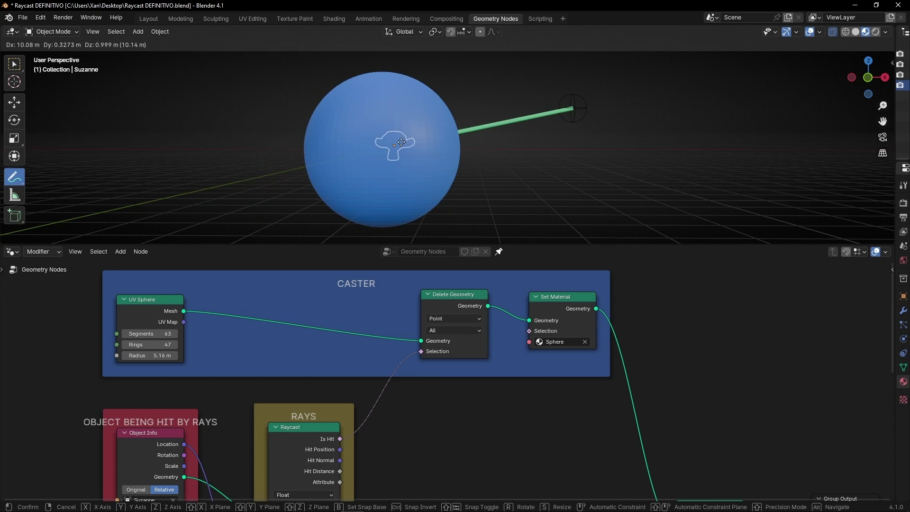
pyautogui.click(408, 151)
pyautogui.moveTo(403, 158); pyautogui.dragTo(481, 152, button='middle')
# - Set the UV Sphere to 99 segments and 83 rings, and scale Suzanne up inside it
pyautogui.moveTo(209, 314); pyautogui.dragTo(339, 317, button='middle')
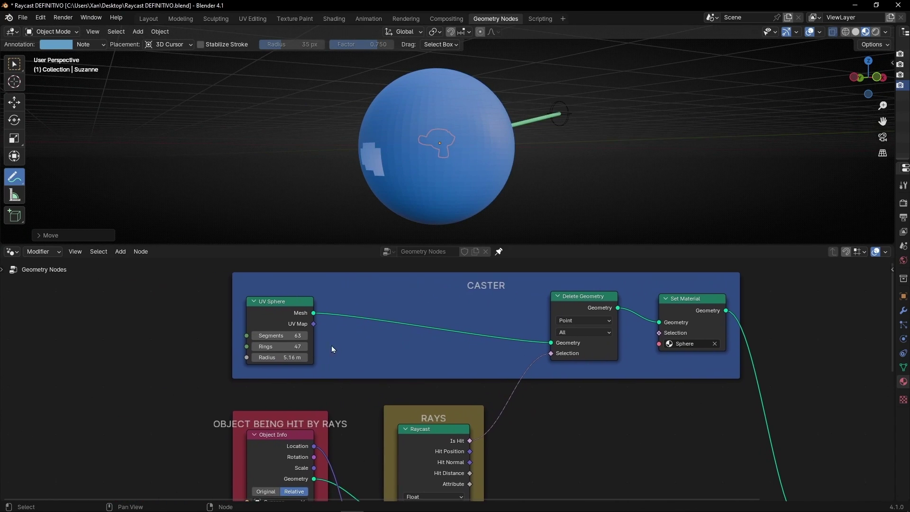
pyautogui.moveTo(279, 335); pyautogui.dragTo(303, 347)
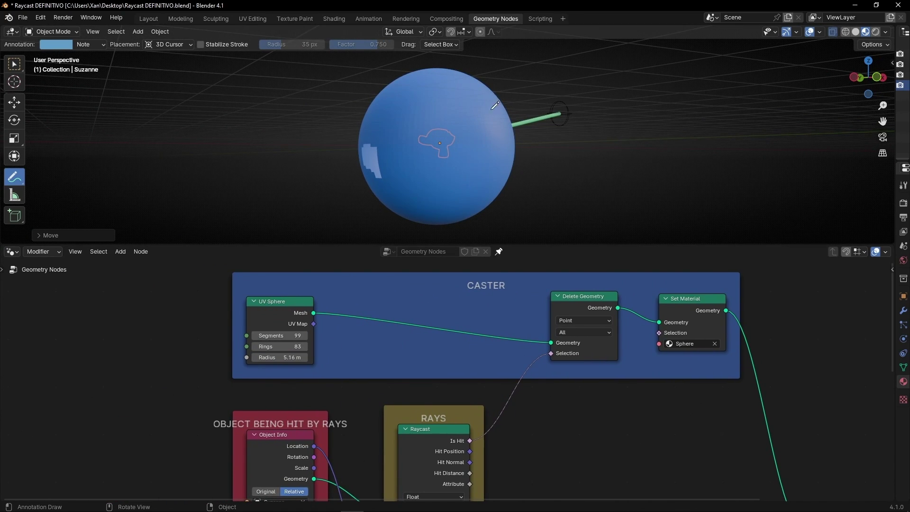
pyautogui.press('s')
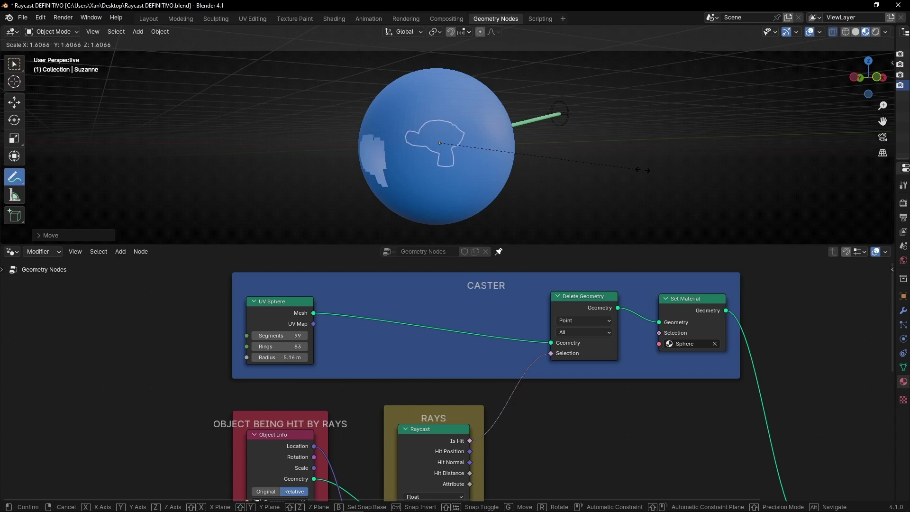
pyautogui.click(666, 166)
# - Replace the Delete Geometry node with an Extrude Mesh node between UV Sphere and Set Material
pyautogui.moveTo(583, 394); pyautogui.dragTo(463, 401, button='middle')
pyautogui.scroll(7, 487, 360)
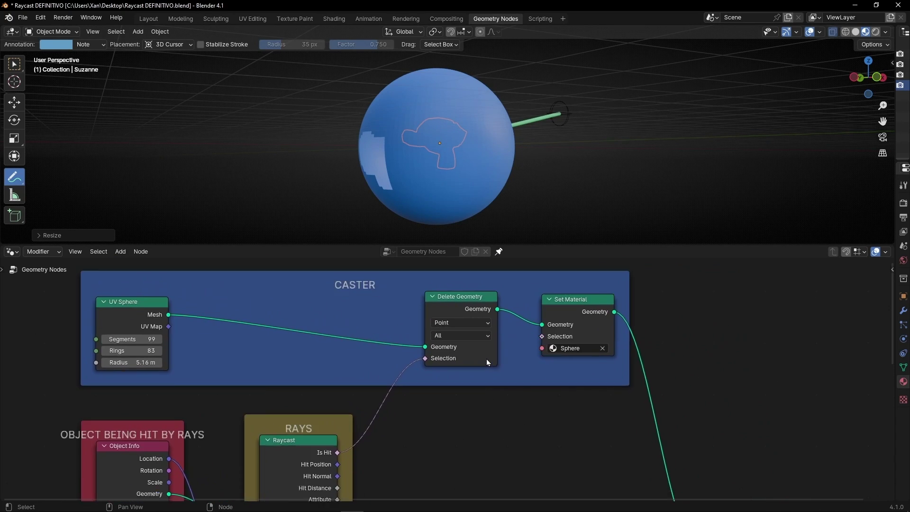
pyautogui.moveTo(490, 319); pyautogui.dragTo(423, 394, button='middle')
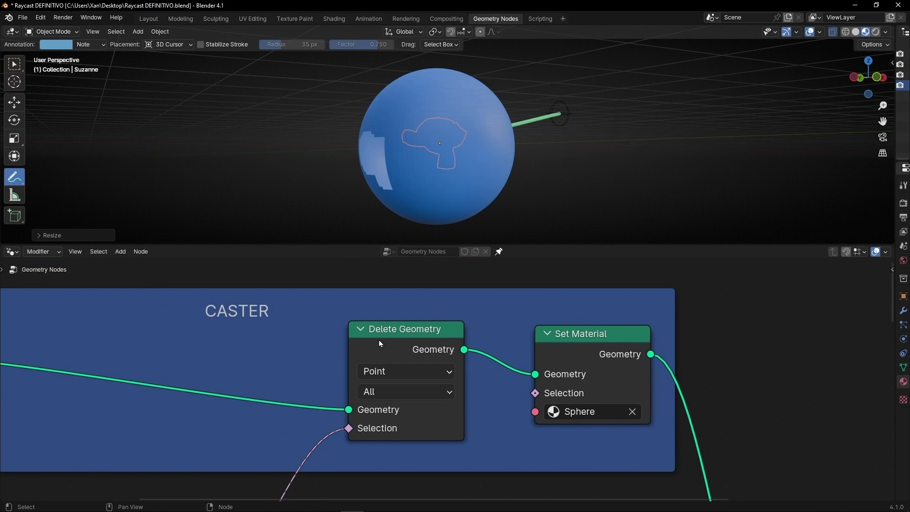
pyautogui.click(379, 340)
pyautogui.hotkey('ctrl', 'x')
pyautogui.keyDown('shift'); pyautogui.moveTo(386, 358); pyautogui.dragTo(453, 312, button='middle'); pyautogui.keyUp('shift')
pyautogui.hotkey('shift', 'a')
pyautogui.write('extru')
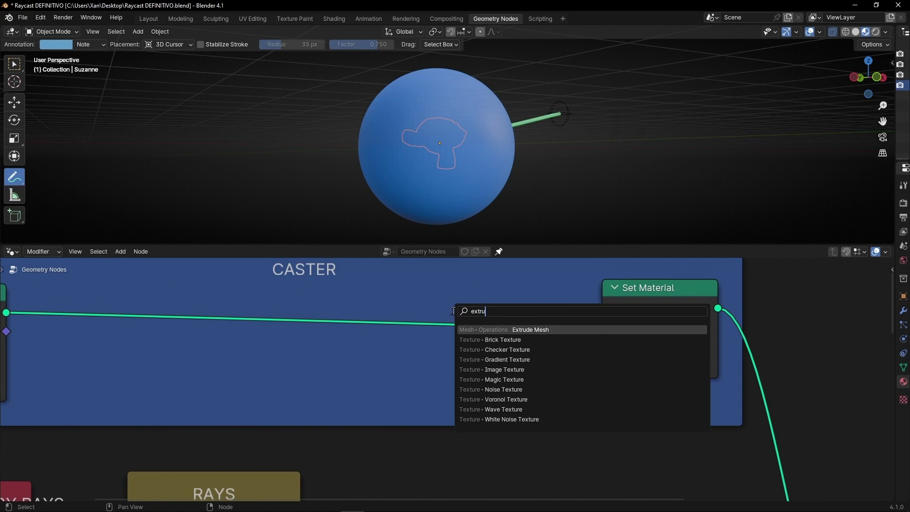
pyautogui.press('Return')
pyautogui.click(422, 271)
# - Link the Raycast node's Is Hit output to the Extrude Mesh node's Selection input
pyautogui.moveTo(563, 408); pyautogui.dragTo(567, 360, button='middle')
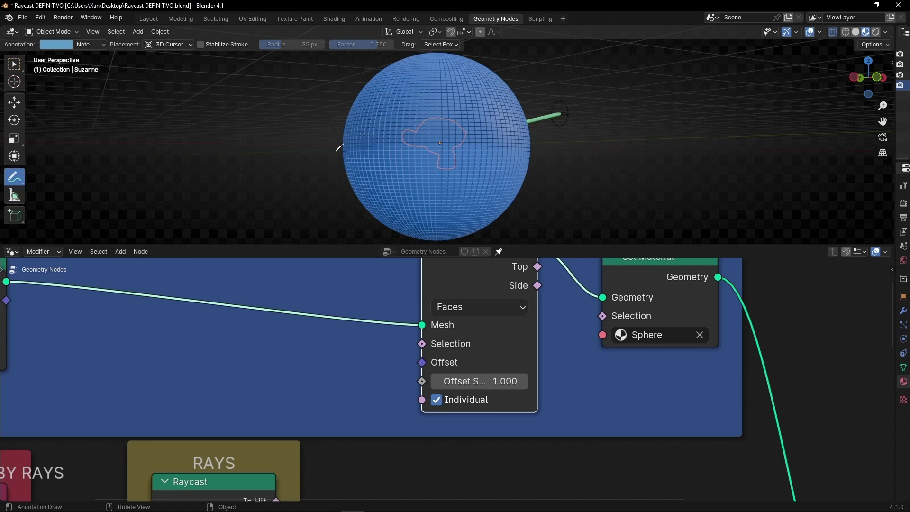
pyautogui.moveTo(353, 380)
pyautogui.mouseDown(button='middle')
pyautogui.moveTo(364, 327)
pyautogui.moveTo(360, 383)
pyautogui.mouseUp(button='middle')
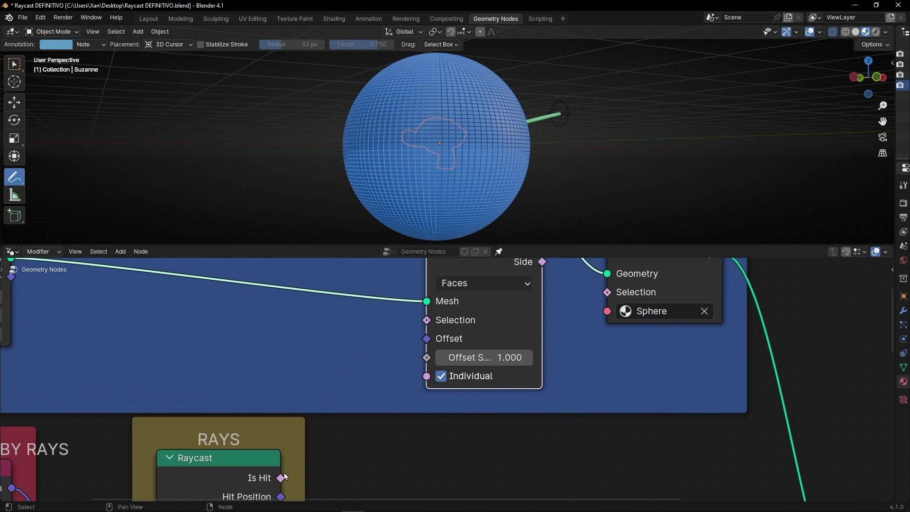
pyautogui.moveTo(282, 474); pyautogui.dragTo(444, 318)
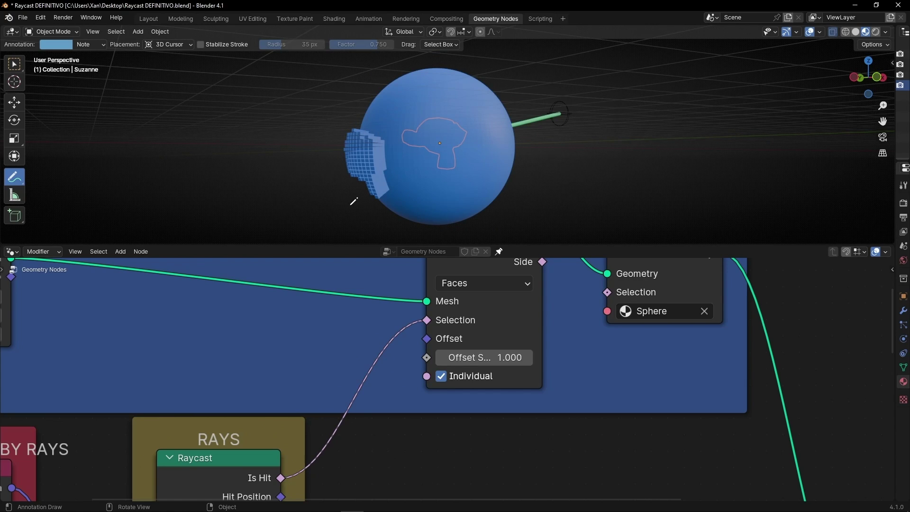
# - Move the Empty around beside the sphere to test how the extruded faces follow the ray direction
pyautogui.press('w')
pyautogui.click(569, 114)
pyautogui.press('g')
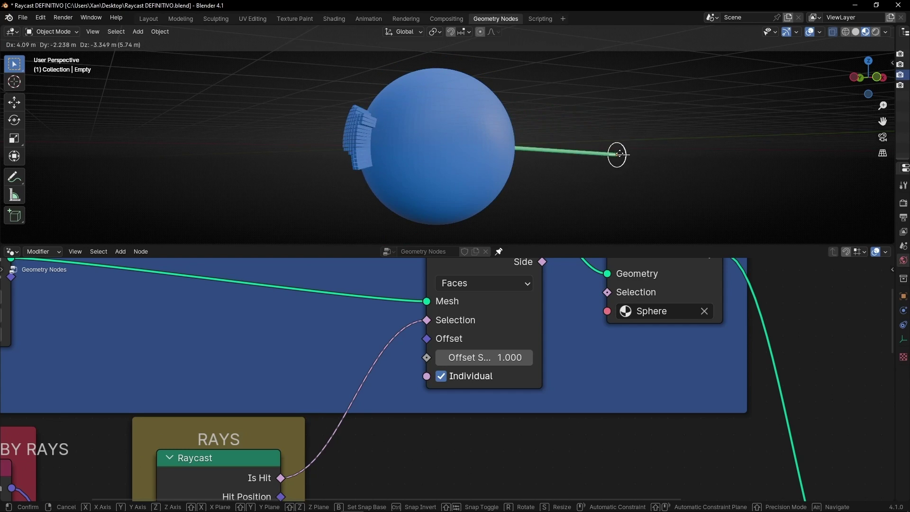
pyautogui.click(593, 123)
# - Set the Extrude Mesh node's Offset Scale to 6.2 and view the extrusion from another angle
pyautogui.moveTo(472, 351); pyautogui.dragTo(531, 352)
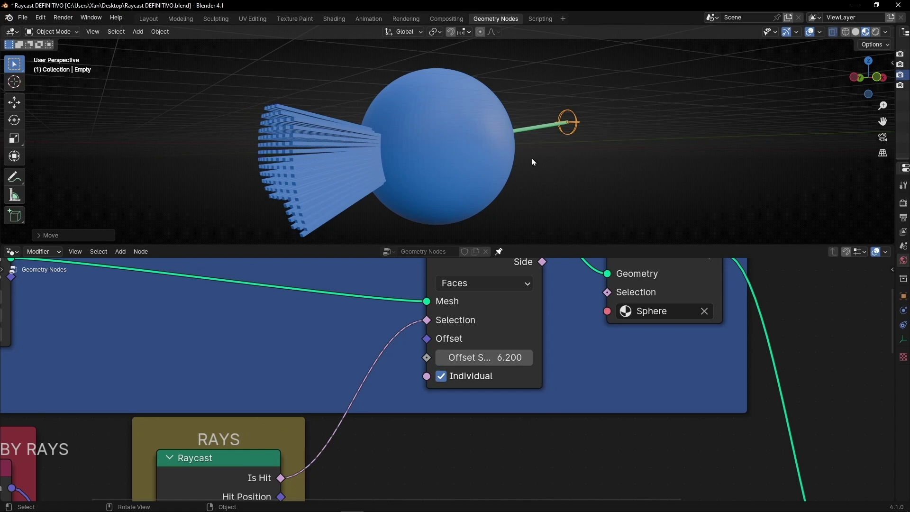
pyautogui.scroll(-1, 532, 158)
pyautogui.moveTo(536, 159); pyautogui.dragTo(494, 167, button='middle')
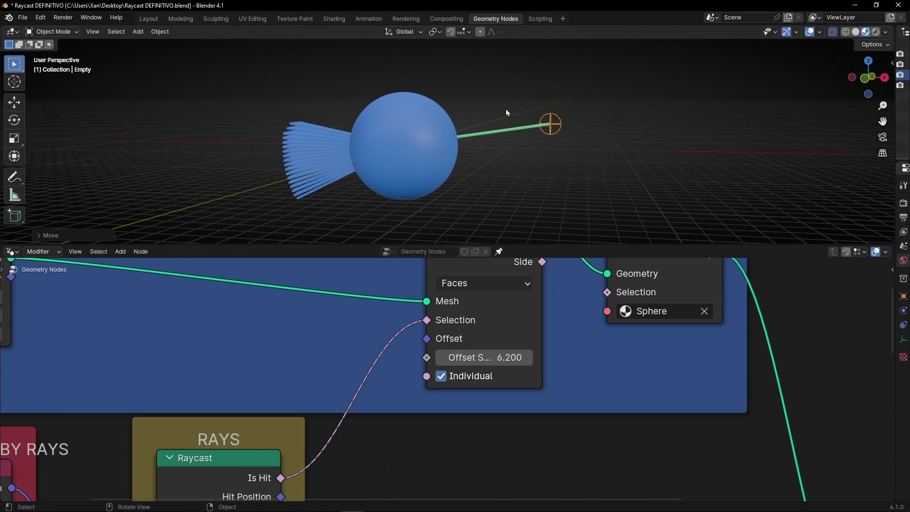
# - Widen the outliner area, select Suzanne in it, and move her out of the sphere to just beside the Empty
pyautogui.moveTo(895, 123); pyautogui.dragTo(784, 123)
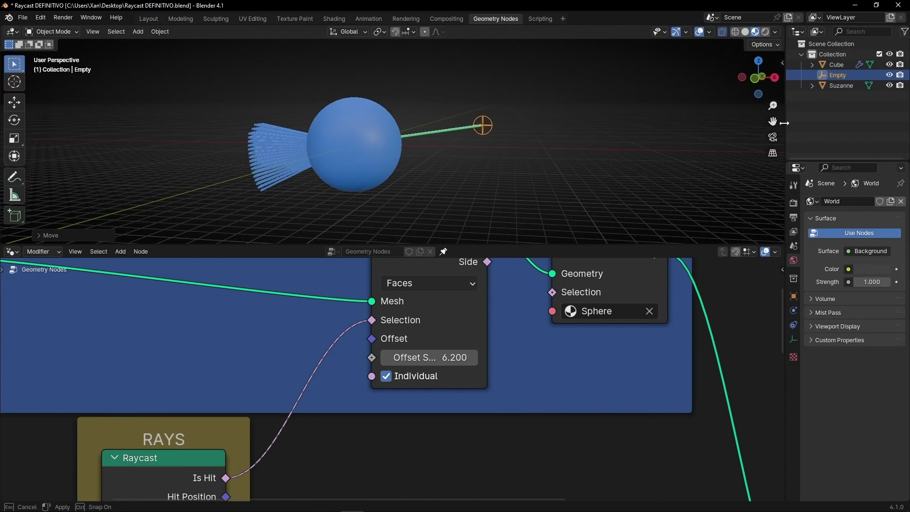
pyautogui.click(839, 85)
pyautogui.press('g')
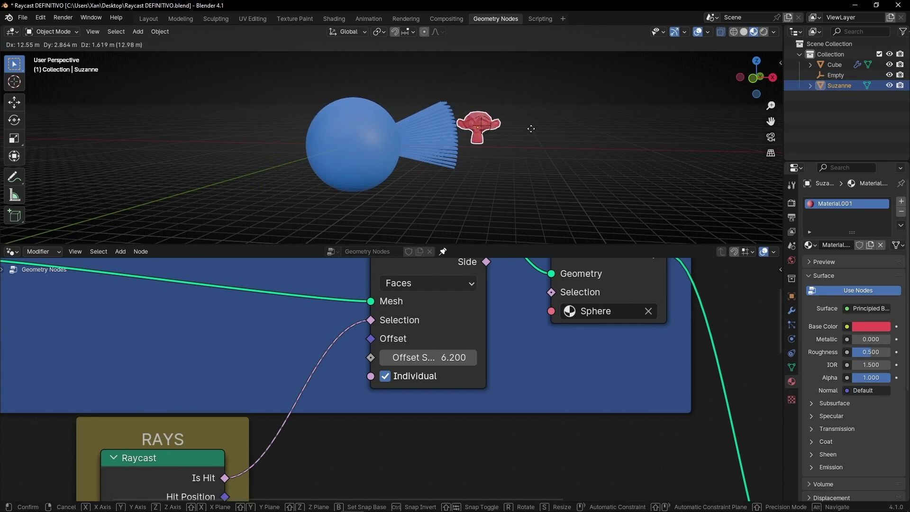
pyautogui.click(491, 136)
# - Move the Empty farther away from the sphere, beyond Suzanne
pyautogui.click(488, 130)
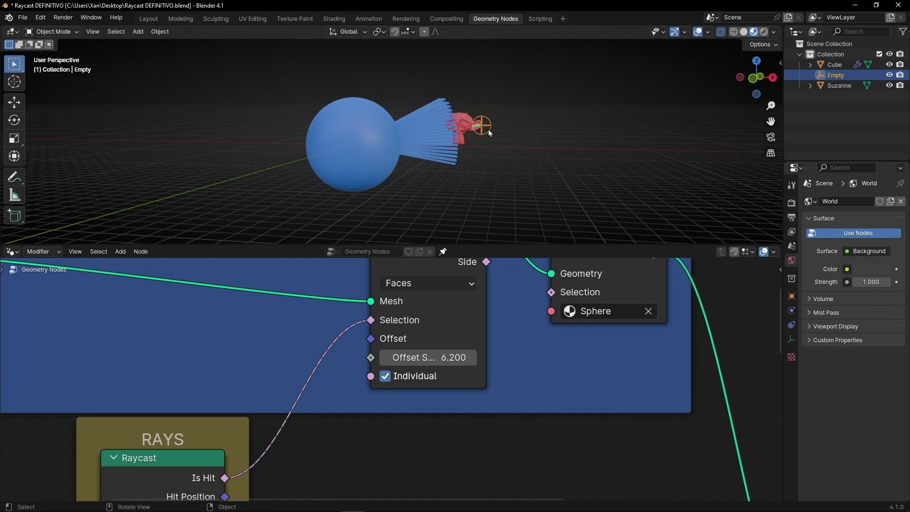
pyautogui.press('g')
pyautogui.click(562, 115)
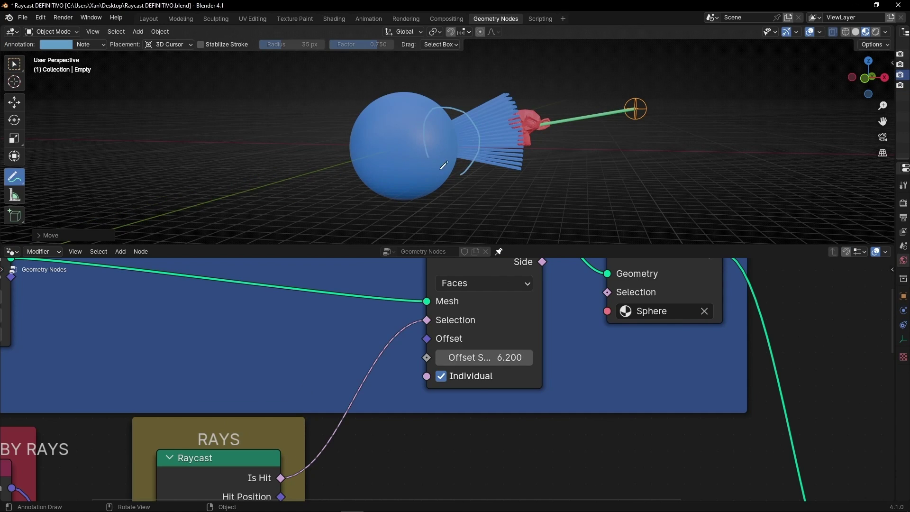
# - Mark the ray paths through the sphere with temporary annotations and set the Ray Length value to 20.1
pyautogui.moveTo(444, 165); pyautogui.dragTo(450, 125)
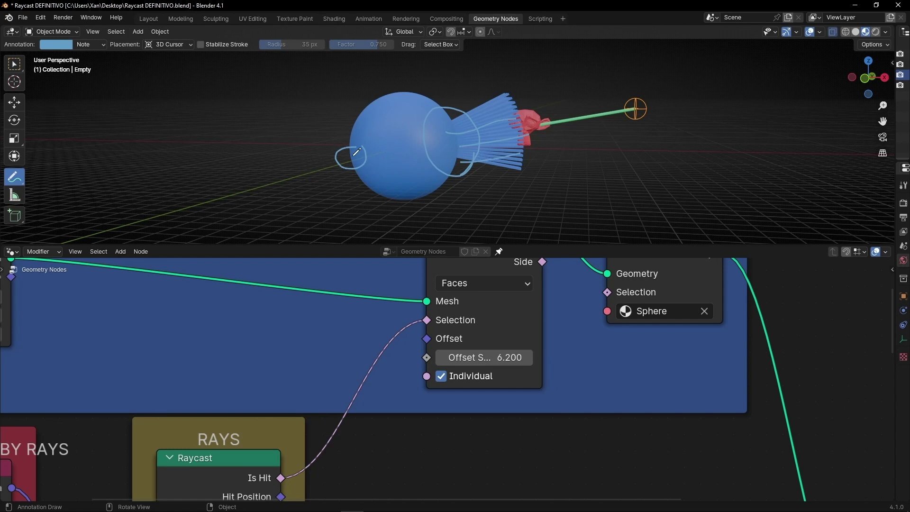
pyautogui.moveTo(301, 124); pyautogui.dragTo(373, 165)
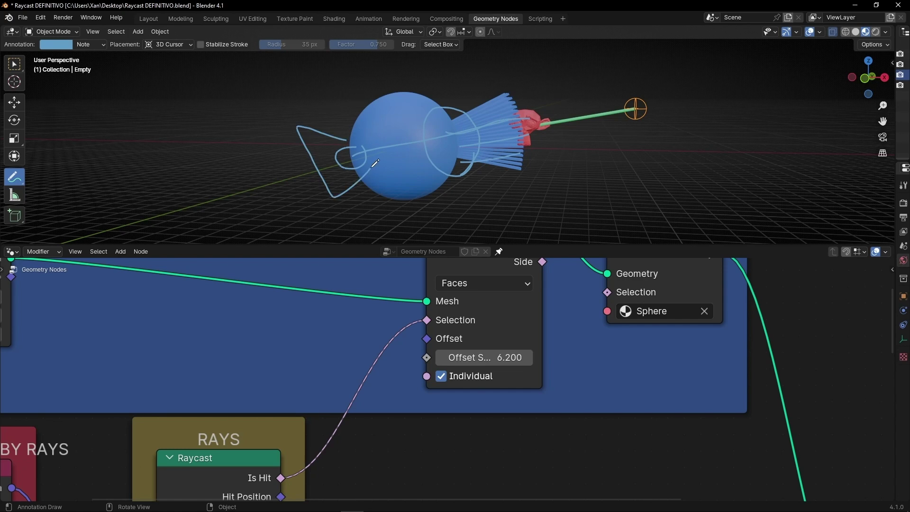
pyautogui.moveTo(593, 450)
pyautogui.mouseDown(button='middle')
pyautogui.moveTo(719, 260)
pyautogui.moveTo(839, 443)
pyautogui.moveTo(26, 344)
pyautogui.moveTo(44, 384)
pyautogui.mouseUp(button='middle')
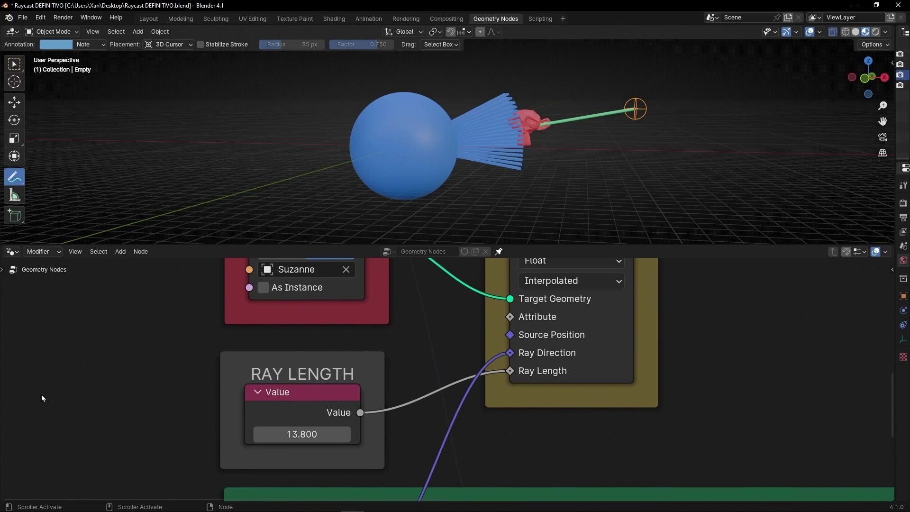
pyautogui.moveTo(277, 438); pyautogui.dragTo(308, 437)
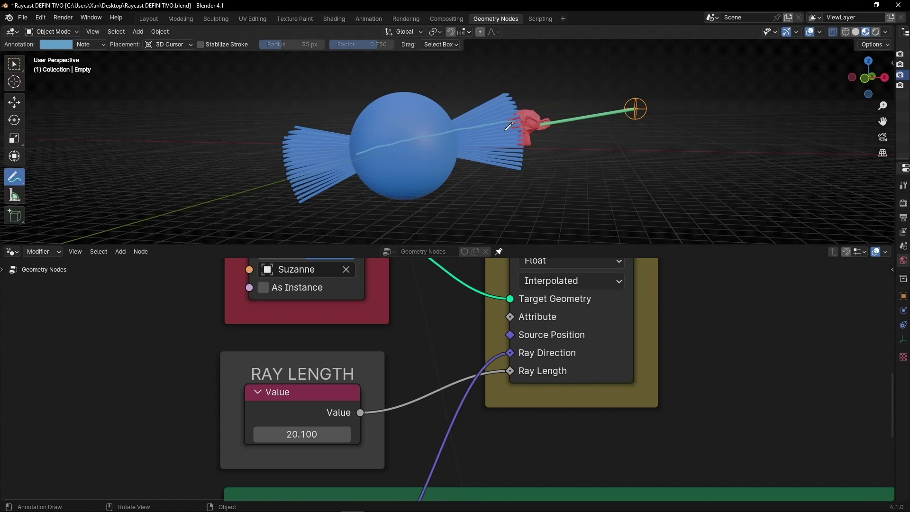
# - Maximize the 3D view and scale Suzanne up to test how many faces on both sides of the sphere extrude
pyautogui.hotkey('ctrl', 'space')
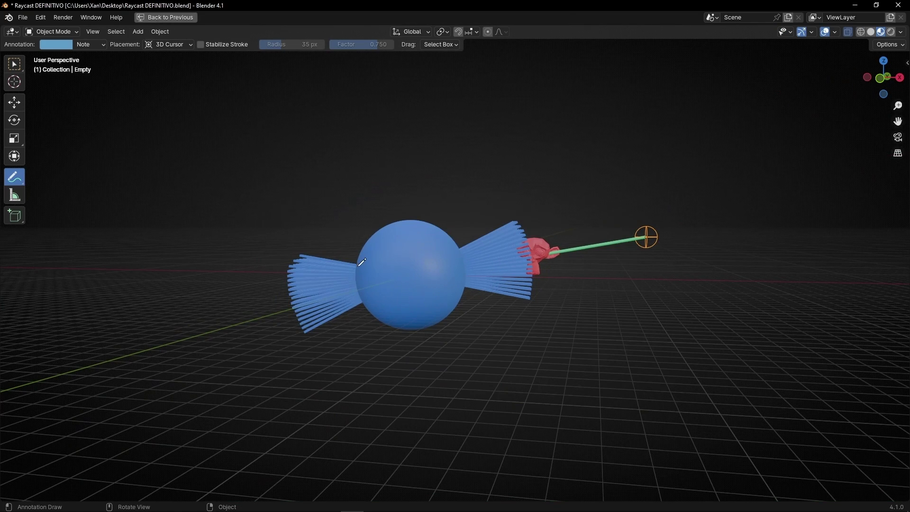
pyautogui.click(19, 66)
pyautogui.moveTo(132, 169)
pyautogui.mouseDown(button='middle')
pyautogui.moveTo(317, 290)
pyautogui.moveTo(372, 292)
pyautogui.moveTo(233, 300)
pyautogui.moveTo(295, 292)
pyautogui.mouseUp(button='middle')
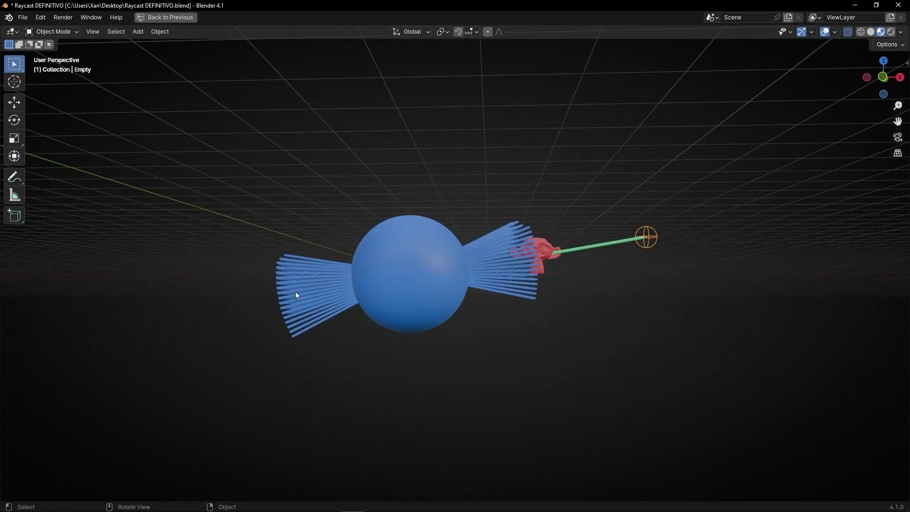
pyautogui.click(536, 255)
pyautogui.press('s')
pyautogui.click(621, 289)
pyautogui.scroll(3, 630, 289)
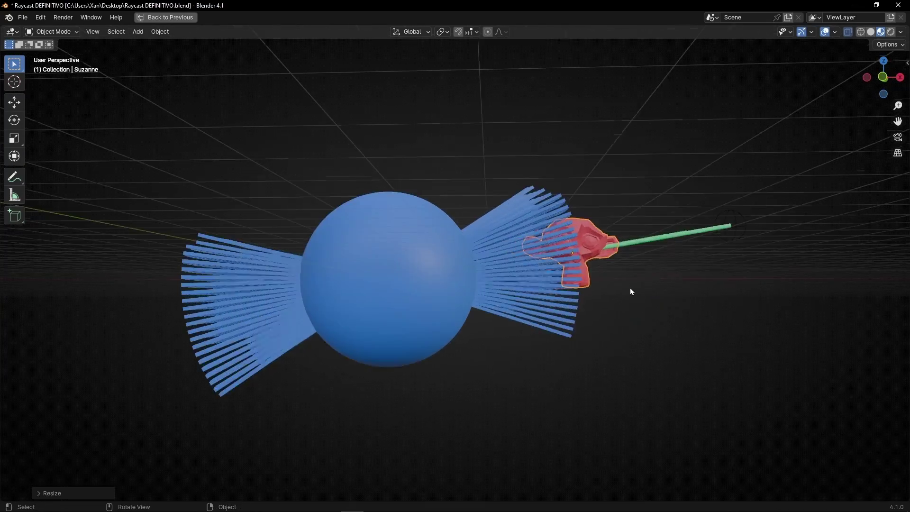
# - Rotate Suzanne freely with the trackball rotation to change which sphere faces extrude, and restore the split layout
pyautogui.moveTo(554, 300); pyautogui.dragTo(526, 309, button='middle')
pyautogui.press('r')
pyautogui.press('r')
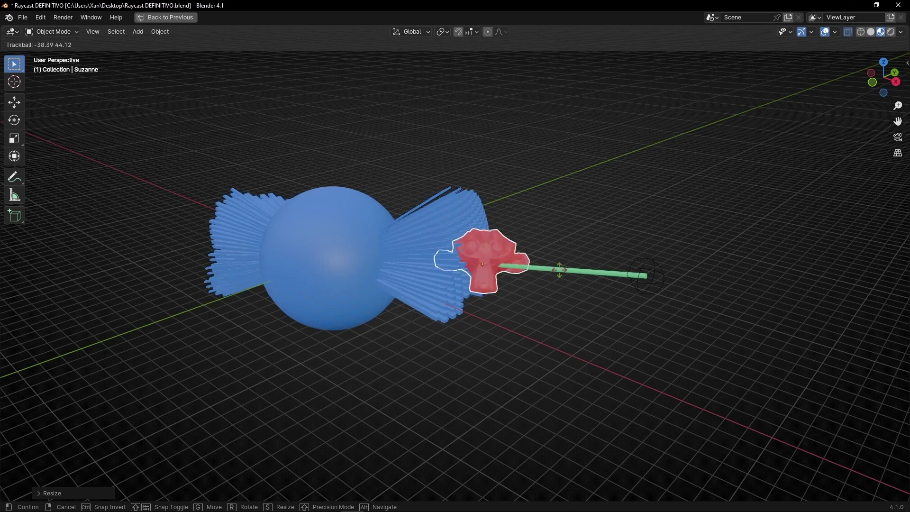
pyautogui.click(530, 311)
pyautogui.hotkey('ctrl', 'space')
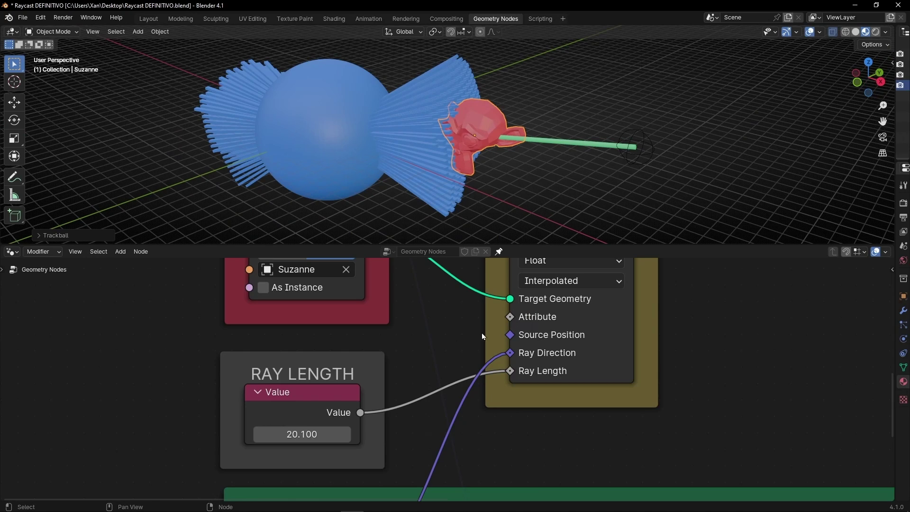
# - Remove the Extrude Mesh node from the CASTER frame while keeping the UV Sphere linked to Set Material
pyautogui.scroll(-8, 439, 344)
pyautogui.moveTo(624, 305); pyautogui.dragTo(389, 462, button='middle')
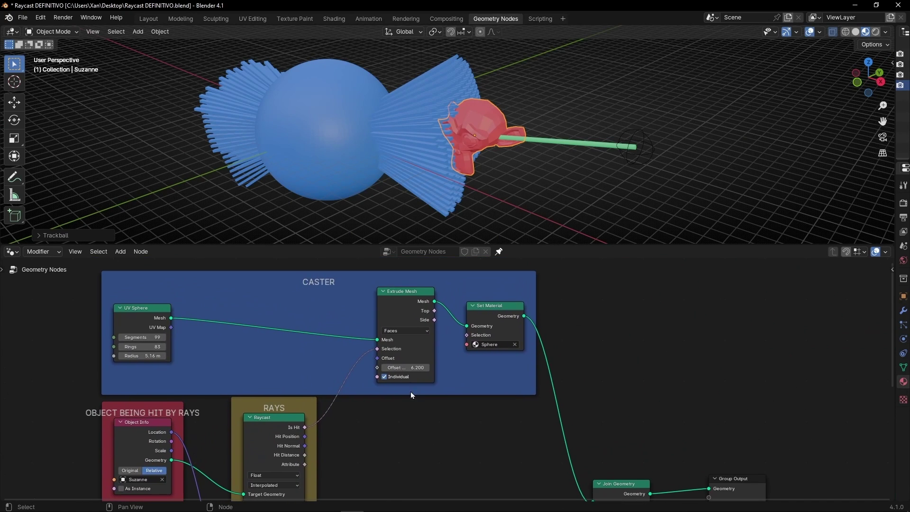
pyautogui.click(400, 317)
pyautogui.hotkey('ctrl', 'x')
pyautogui.scroll(4, 437, 324)
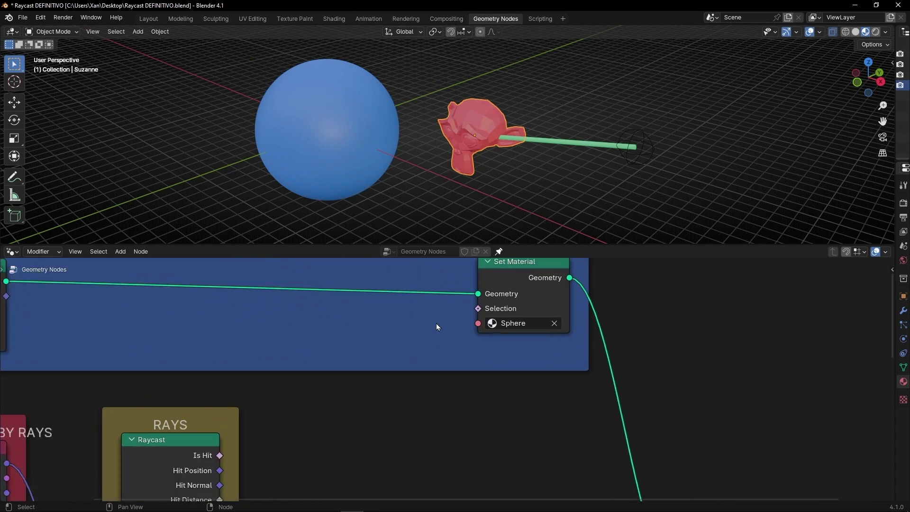
# - Link the Raycast node's Is Hit output to the Selection input of the Set Material node
pyautogui.moveTo(436, 323); pyautogui.dragTo(415, 368, button='middle')
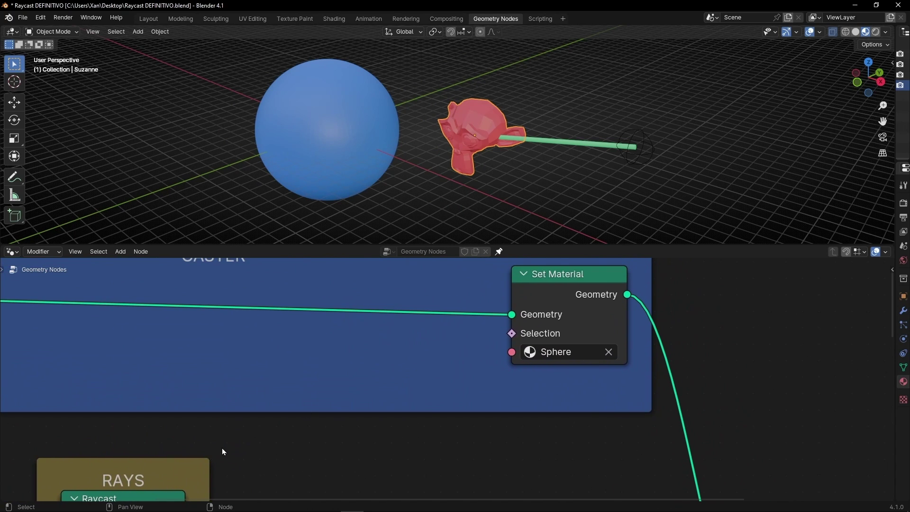
pyautogui.moveTo(218, 455); pyautogui.dragTo(229, 426, button='middle')
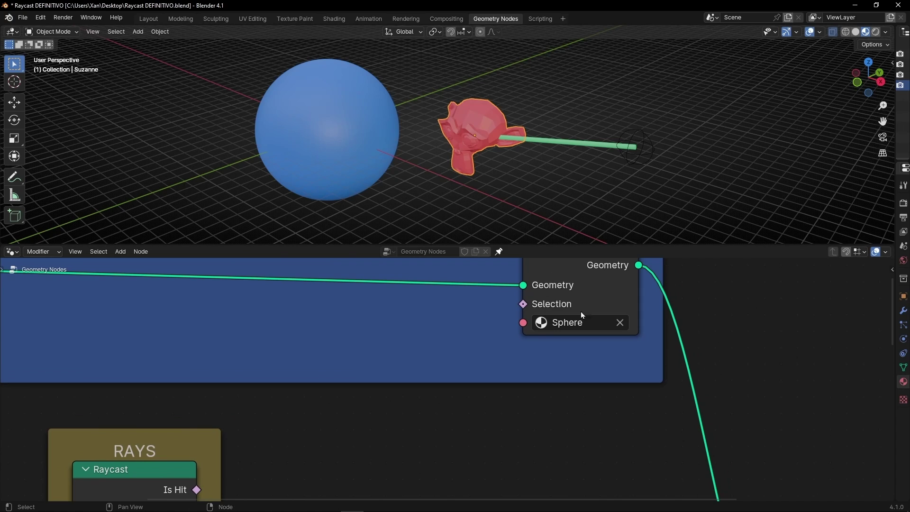
pyautogui.moveTo(481, 324); pyautogui.dragTo(447, 372, button='middle')
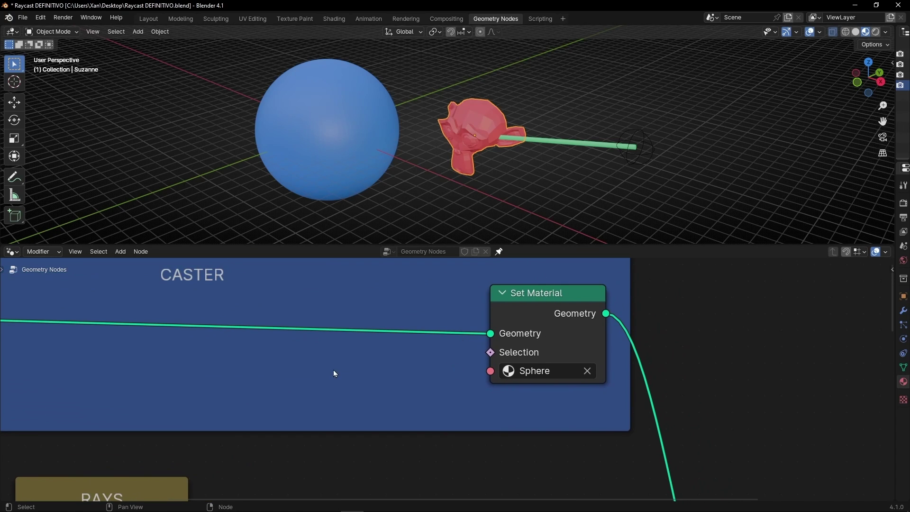
pyautogui.moveTo(334, 373); pyautogui.dragTo(368, 312, button='middle')
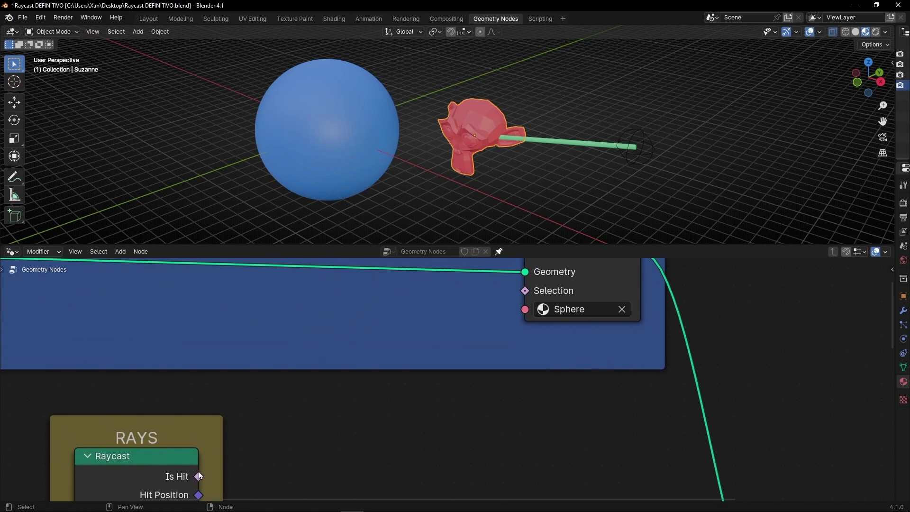
pyautogui.moveTo(199, 475); pyautogui.dragTo(493, 300)
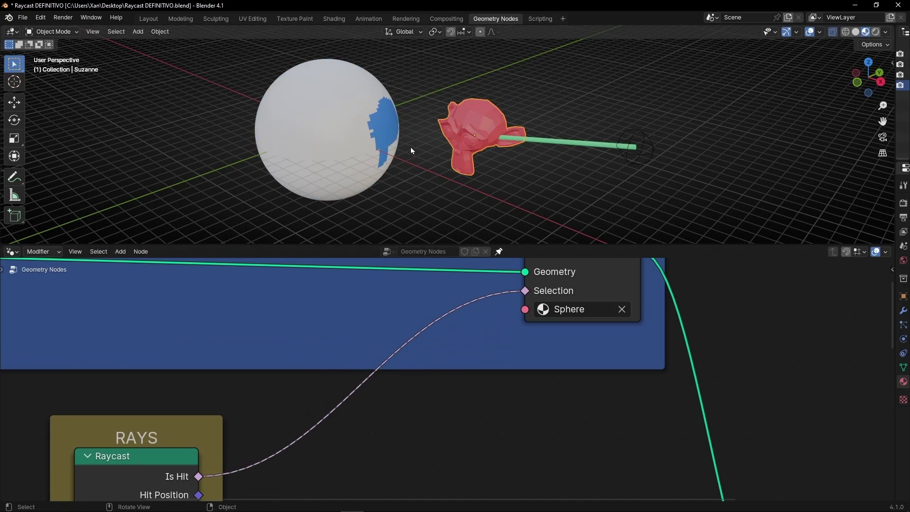
# - Maximize the 3D view, rotate Suzanne freely, and move her around beside the sphere to test the hit material area
pyautogui.moveTo(465, 169); pyautogui.dragTo(132, 197, button='middle')
pyautogui.hotkey('ctrl', 'space')
pyautogui.press('r')
pyautogui.press('r')
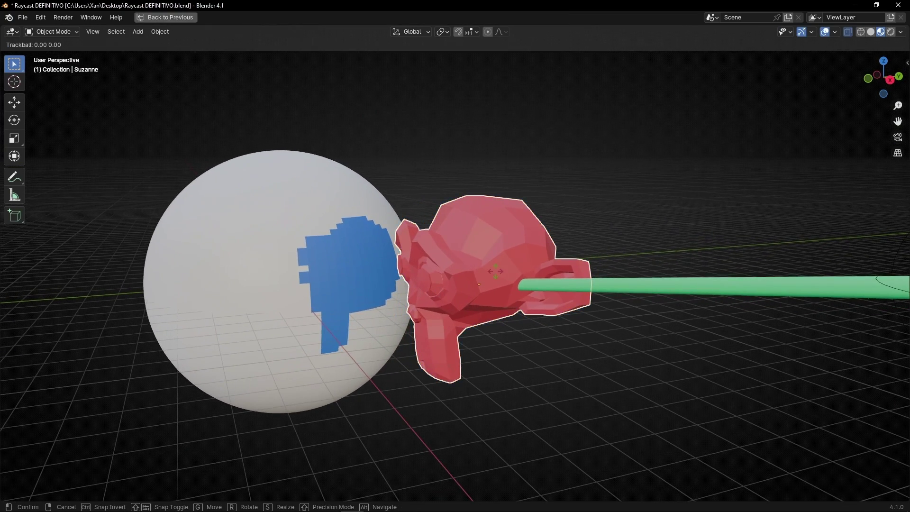
pyautogui.click(600, 160)
pyautogui.press('g')
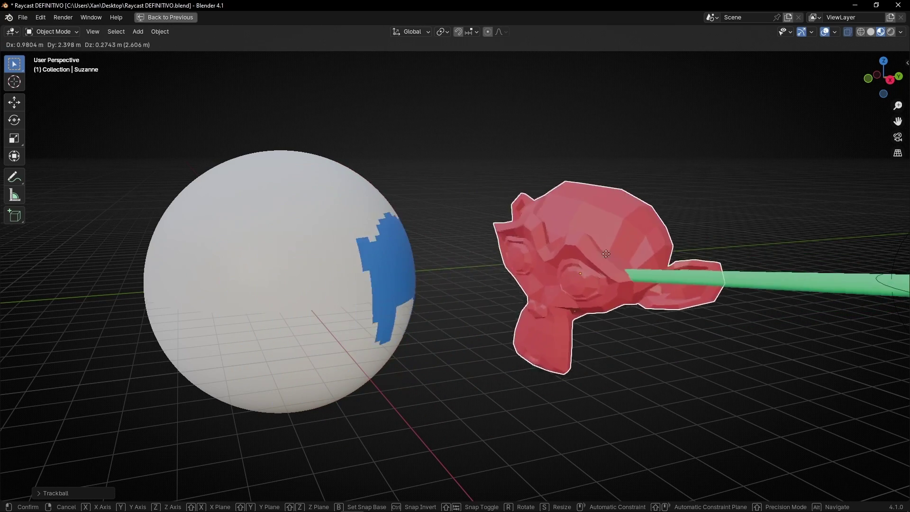
pyautogui.click(470, 284)
pyautogui.scroll(-3, 519, 338)
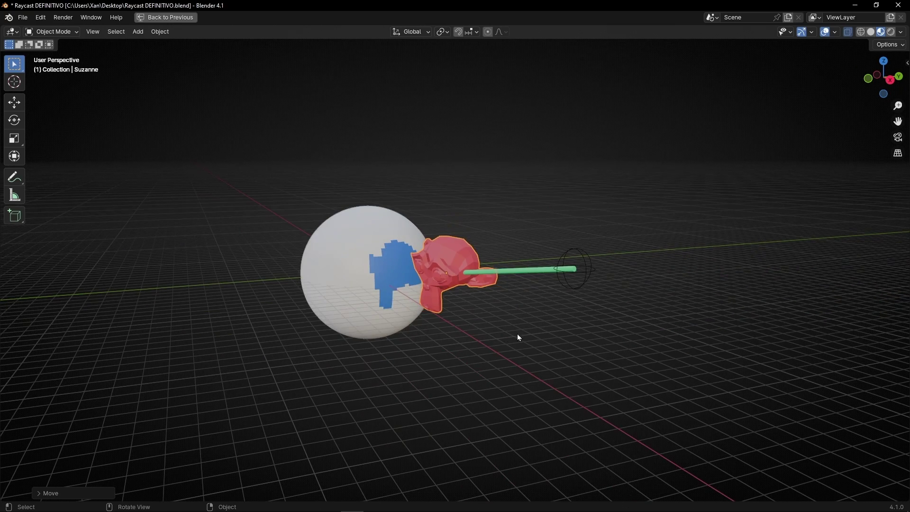
# - Move the Empty around to test how the ray direction shifts the hit area, and restore the split layout
pyautogui.click(576, 269)
pyautogui.press('g')
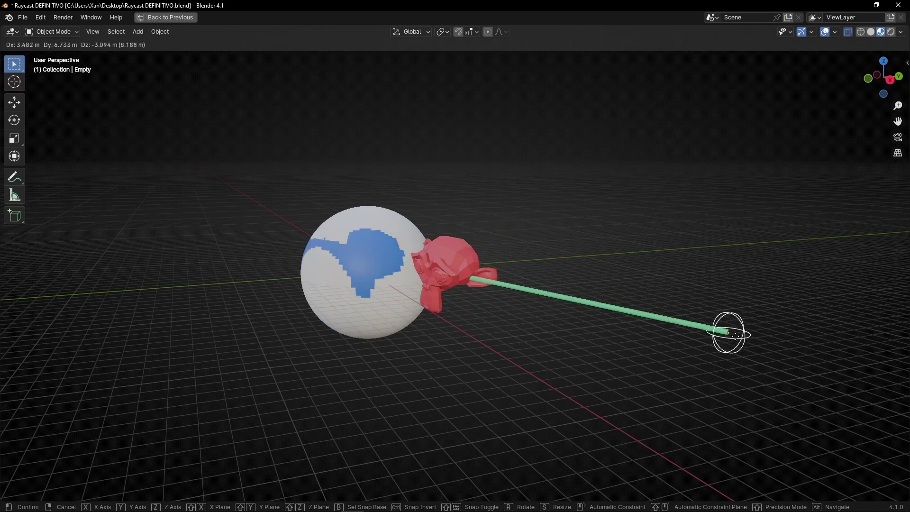
pyautogui.click(622, 201)
pyautogui.hotkey('ctrl', 'space')
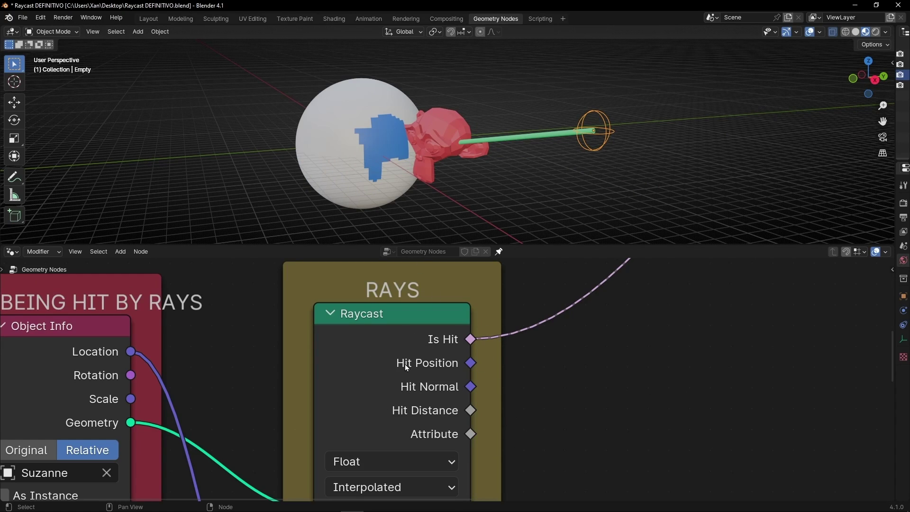
# - Examine the Raycast node's Hit Position output, reselect Suzanne, and activate the Annotate tool in the 3D view
pyautogui.moveTo(447, 364)
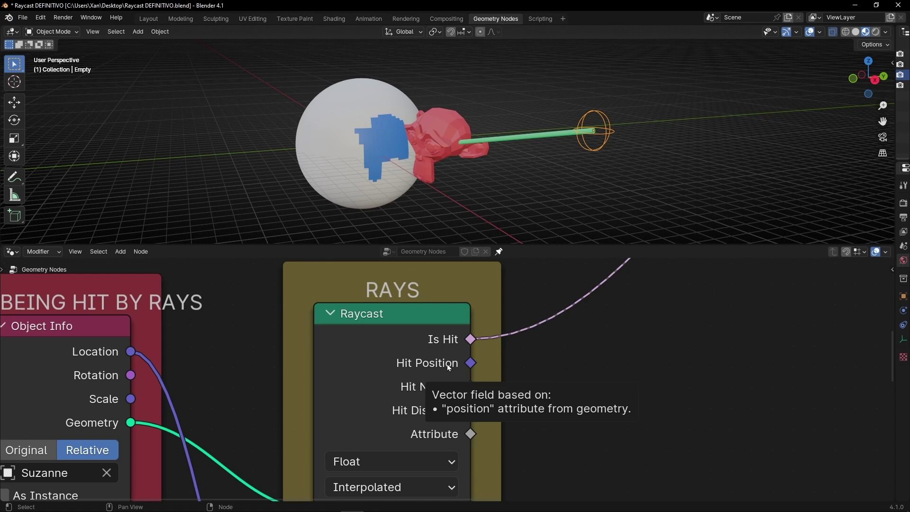
pyautogui.click(428, 146)
pyautogui.moveTo(428, 146); pyautogui.dragTo(448, 180, button='middle')
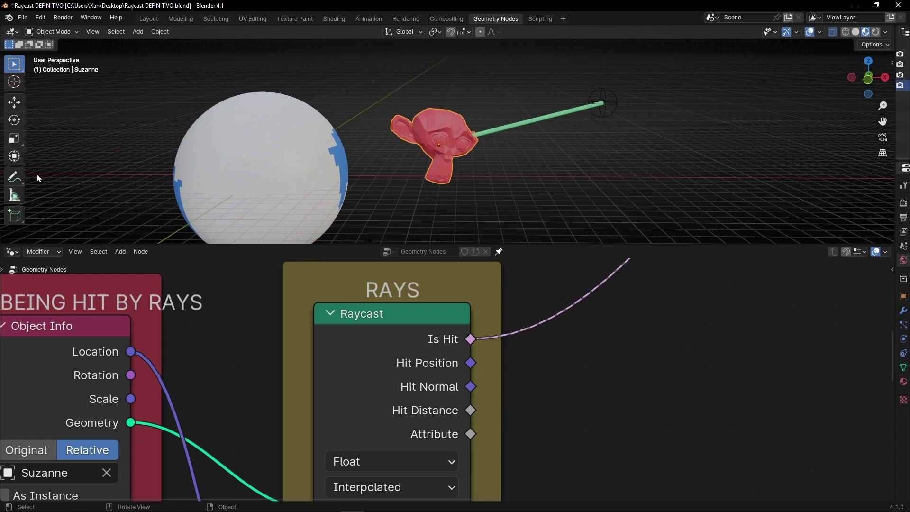
pyautogui.click(14, 176)
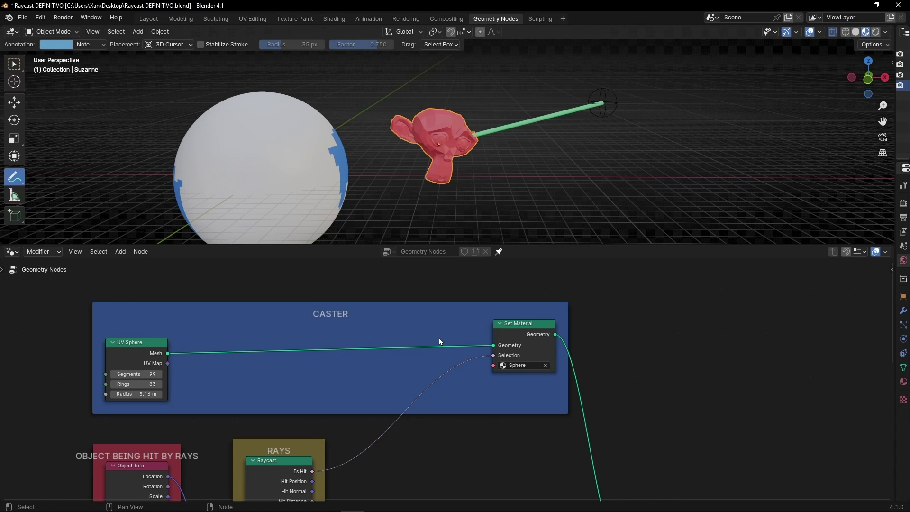
# - Insert an Instance on Points node between the UV Sphere and Set Material nodes
pyautogui.hotkey('shift', 'a')
pyautogui.write('instance')
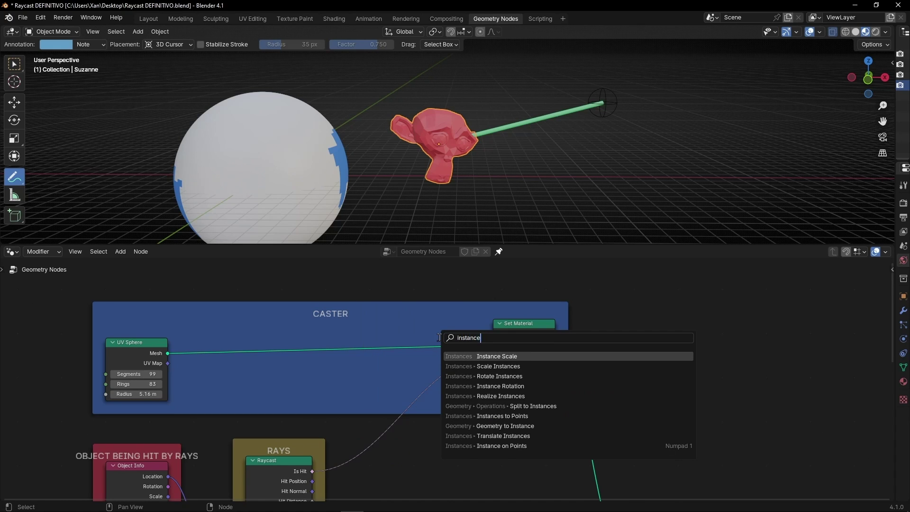
pyautogui.write(' on')
pyautogui.press('Return')
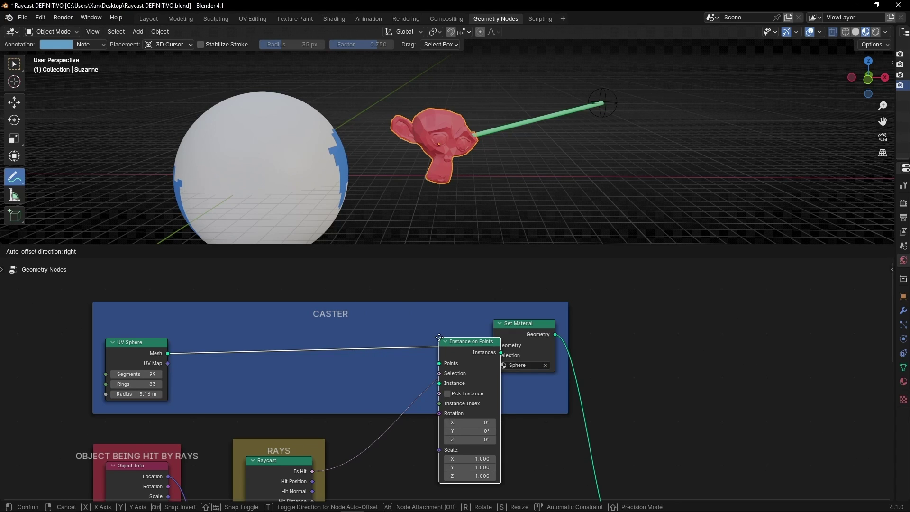
pyautogui.click(362, 313)
# - Instance a new UV Sphere of radius 0.06 m on the points and link Is Hit to Instance on Points' Selection
pyautogui.moveTo(359, 355); pyautogui.dragTo(316, 357)
pyautogui.write('uv')
pyautogui.press('Return')
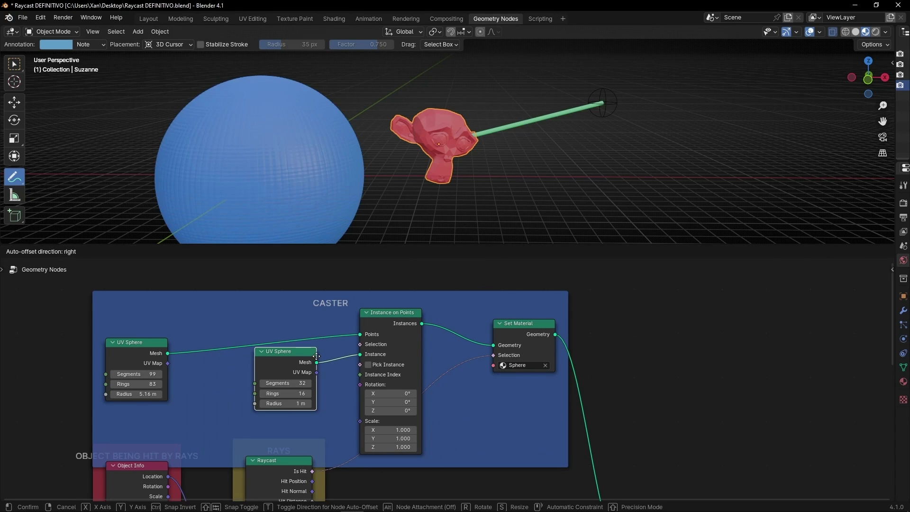
pyautogui.click(317, 357)
pyautogui.moveTo(289, 404); pyautogui.dragTo(258, 404)
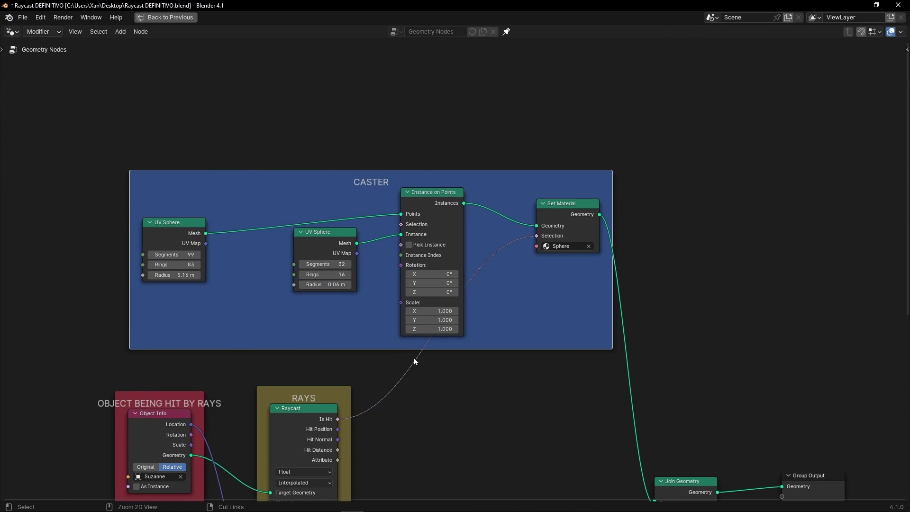
pyautogui.hotkey('ctrl', 'space')
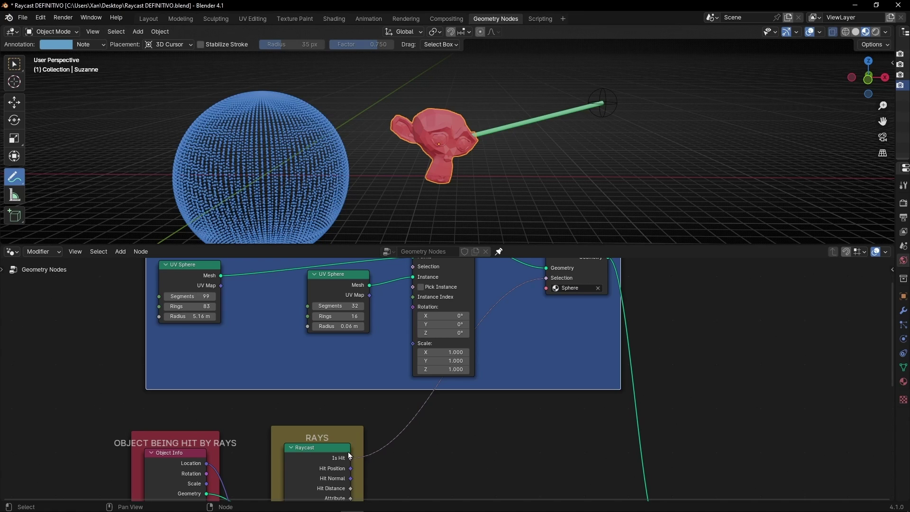
pyautogui.moveTo(351, 458); pyautogui.dragTo(413, 292)
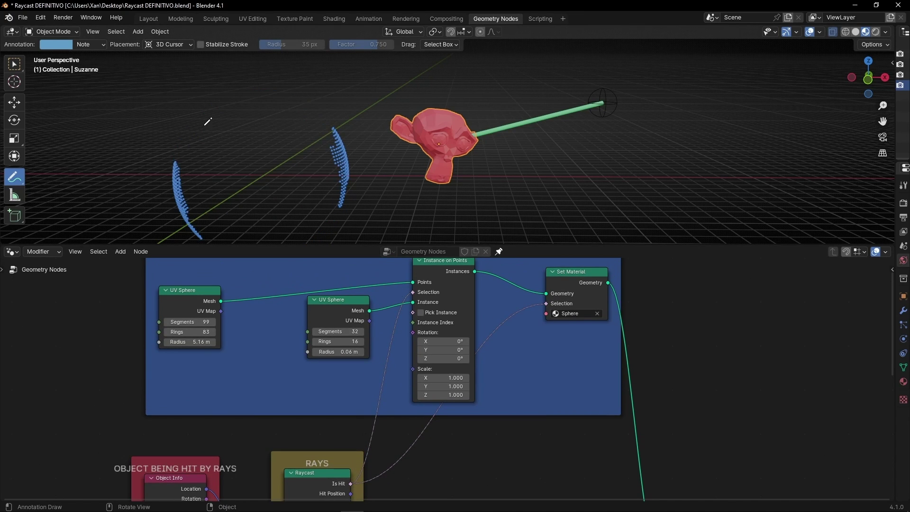
# - Return to the Select Box tool, maximize the 3D view, and move Suzanne around to test the instanced hit points
pyautogui.click(14, 64)
pyautogui.hotkey('ctrl', 'space')
pyautogui.moveTo(511, 311)
pyautogui.mouseDown(button='middle')
pyautogui.moveTo(476, 317)
pyautogui.moveTo(446, 294)
pyautogui.mouseUp(button='middle')
pyautogui.press('g')
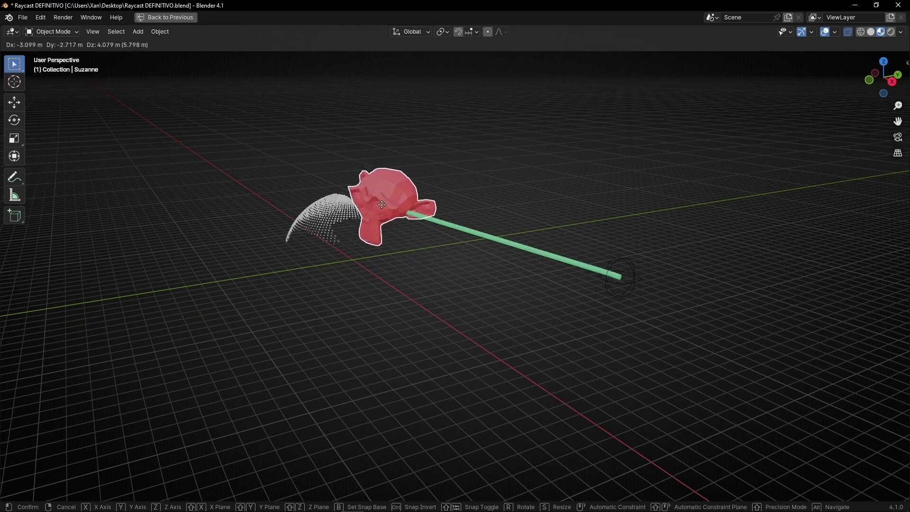
pyautogui.click(471, 261)
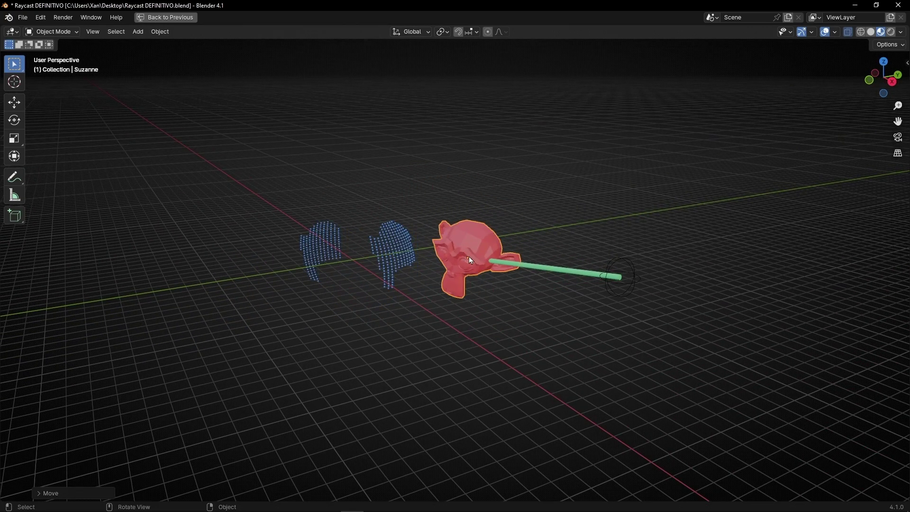
# - Move the Empty around, place it farther beyond Suzanne, and restore the split layout
pyautogui.click(626, 283)
pyautogui.press('g')
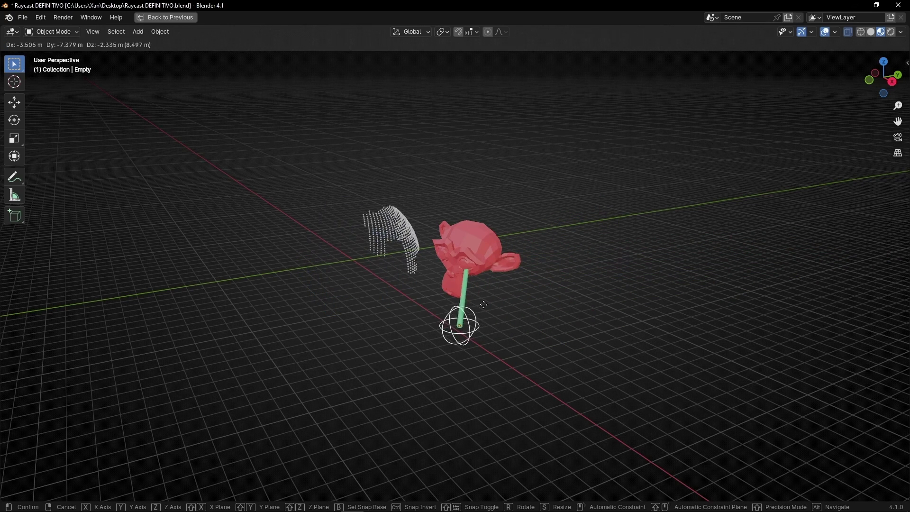
pyautogui.click(737, 262)
pyautogui.hotkey('ctrl', 'space')
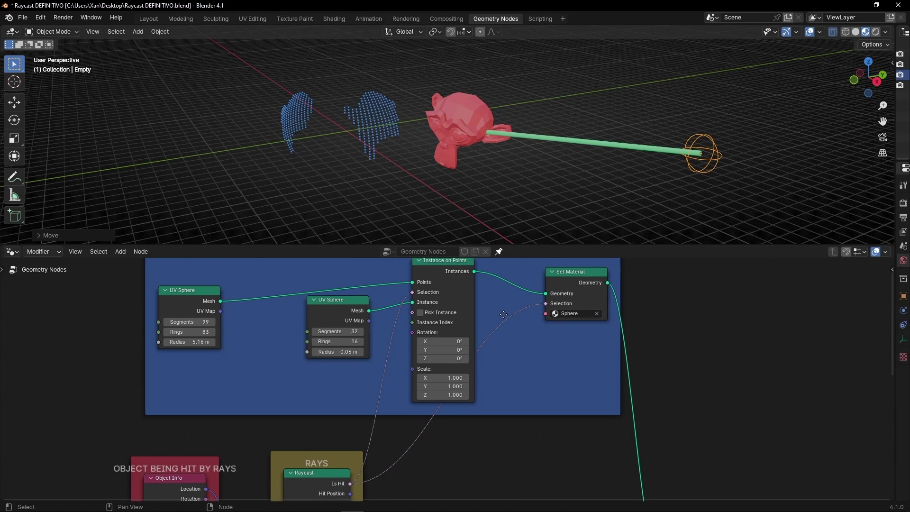
# - Collapse the Instance on Points node and rearrange it and the UV Sphere nodes inside the CASTER frame
pyautogui.moveTo(453, 272); pyautogui.dragTo(418, 314, button='middle')
pyautogui.click(384, 304)
pyautogui.moveTo(405, 304); pyautogui.dragTo(386, 336)
pyautogui.moveTo(156, 330); pyautogui.dragTo(171, 312)
pyautogui.moveTo(300, 356); pyautogui.dragTo(274, 357)
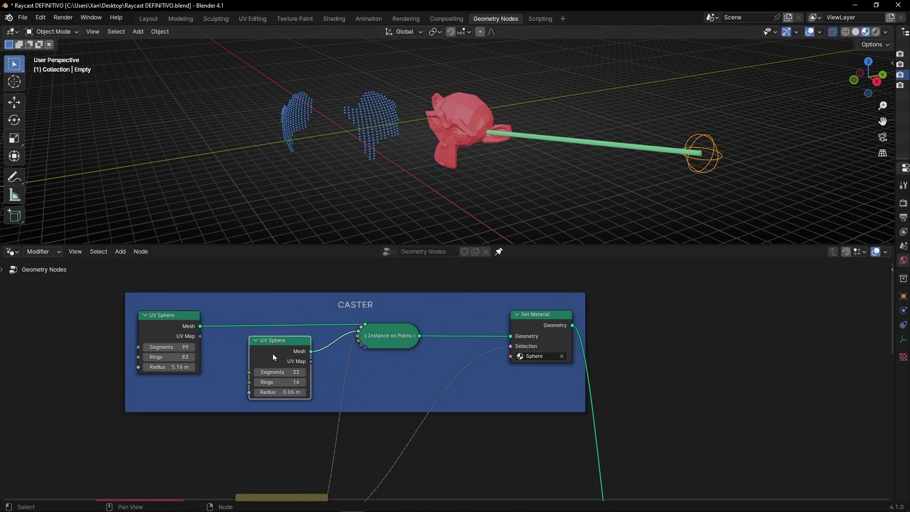
# - Insert a Set Position node before Set Material, disconnect Set Material's Selection, and space the two nodes apart
pyautogui.hotkey('shift', 'a')
pyautogui.write('set')
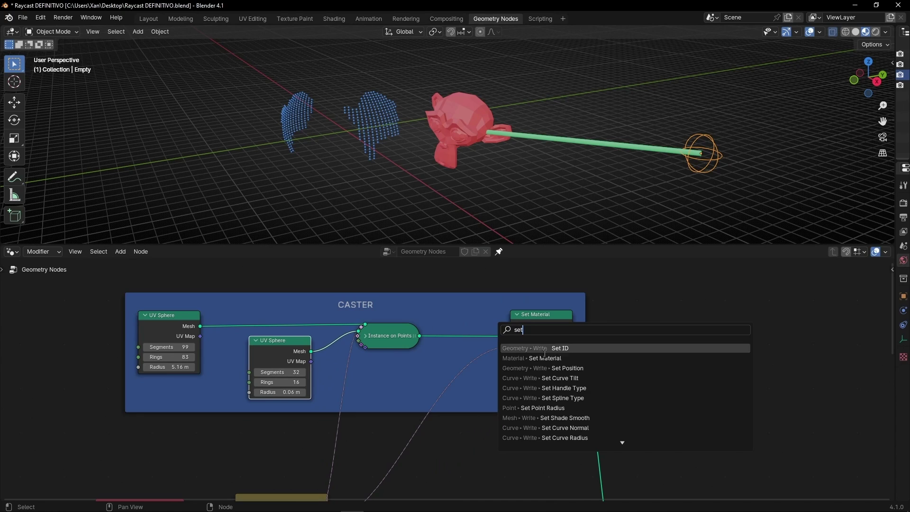
pyautogui.click(548, 368)
pyautogui.click(458, 427)
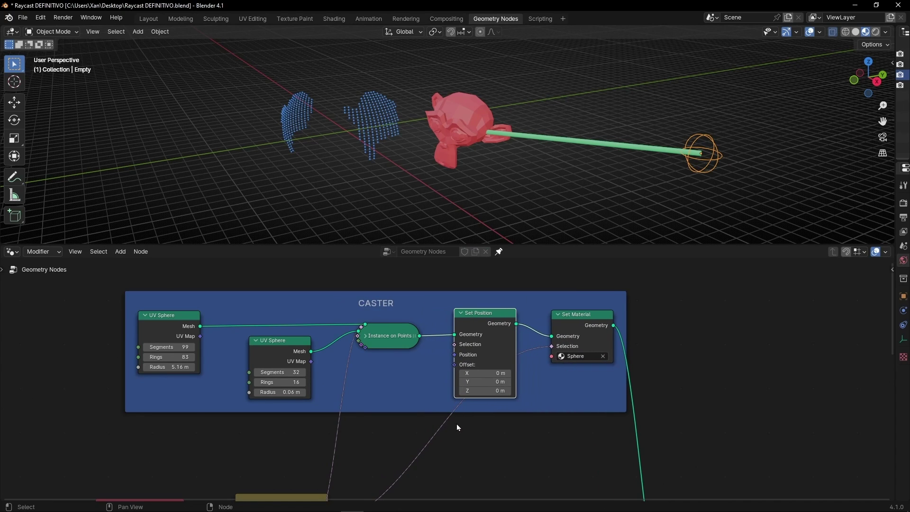
pyautogui.moveTo(578, 330); pyautogui.dragTo(620, 328)
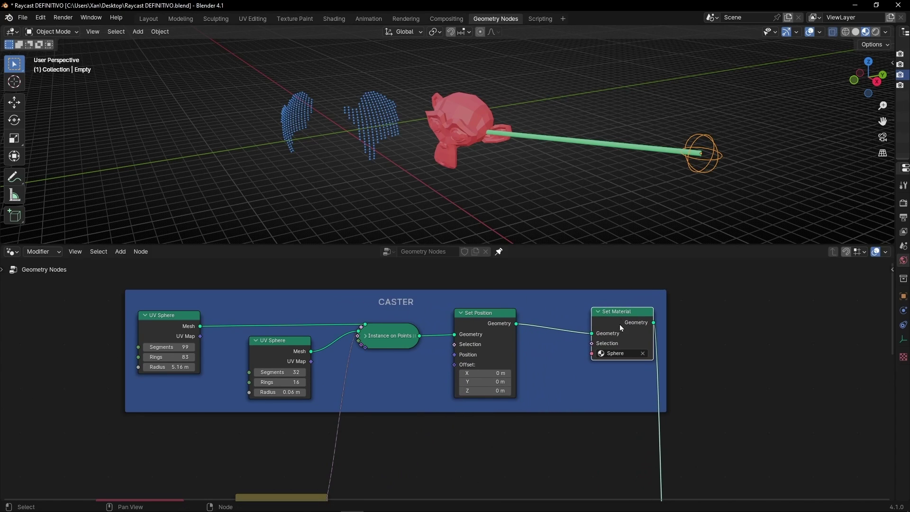
pyautogui.moveTo(488, 332); pyautogui.dragTo(513, 332)
pyautogui.moveTo(512, 332); pyautogui.dragTo(521, 305, button='middle')
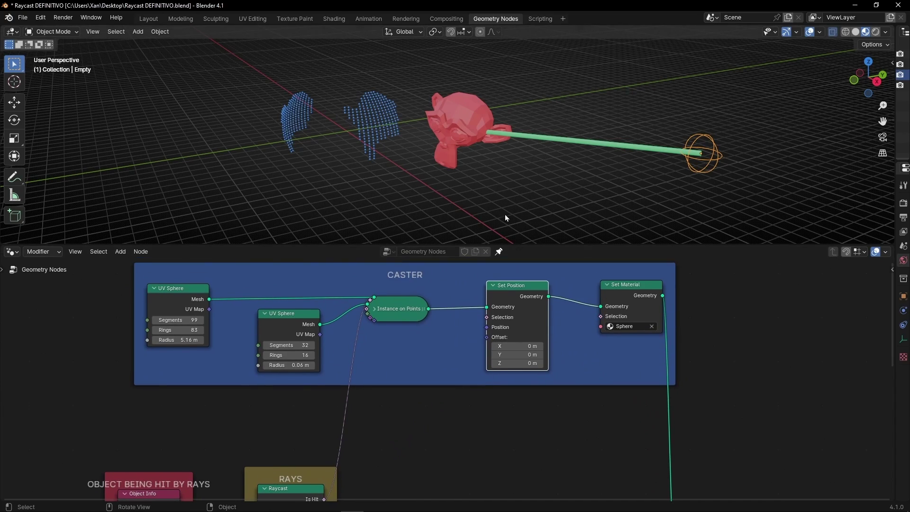
# - Link the Raycast node's Hit Position output to the Position input of the Set Position node
pyautogui.moveTo(349, 155); pyautogui.dragTo(391, 173, button='middle')
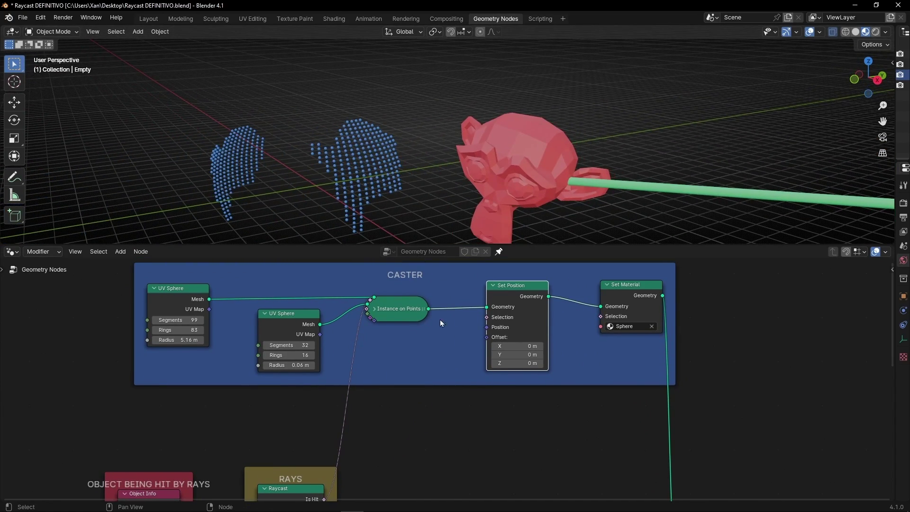
pyautogui.moveTo(441, 322); pyautogui.dragTo(358, 406, button='middle')
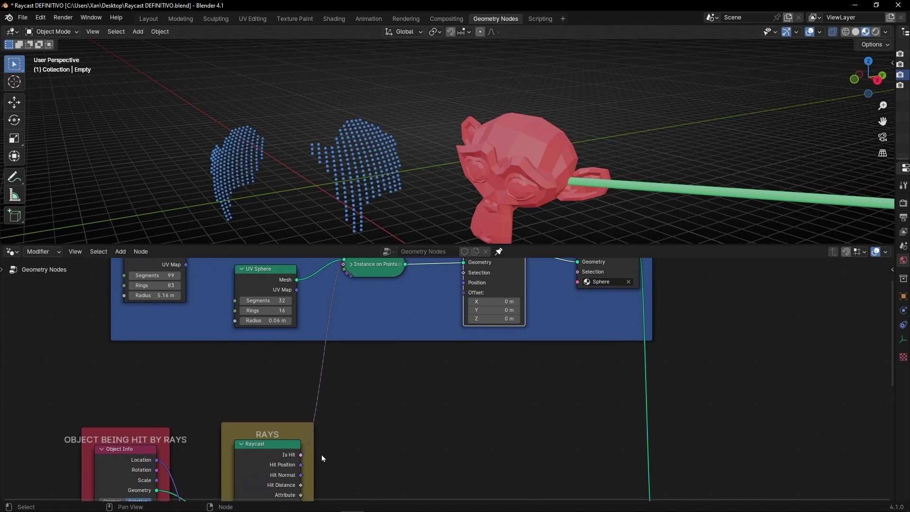
pyautogui.moveTo(300, 465); pyautogui.dragTo(460, 283)
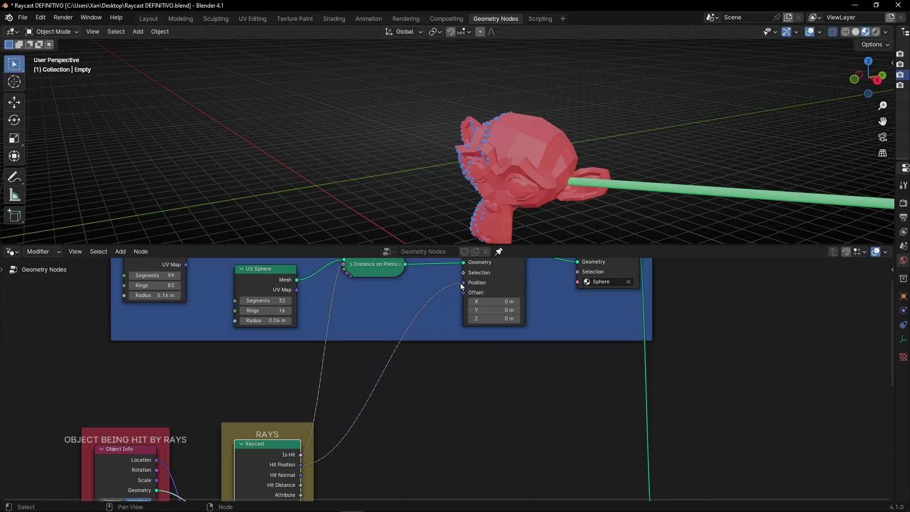
# - Maximize the 3D viewport, select Suzanne, and view the hit points from the front with the Empty in sight
pyautogui.hotkey('ctrl', 'space')
pyautogui.click(528, 349)
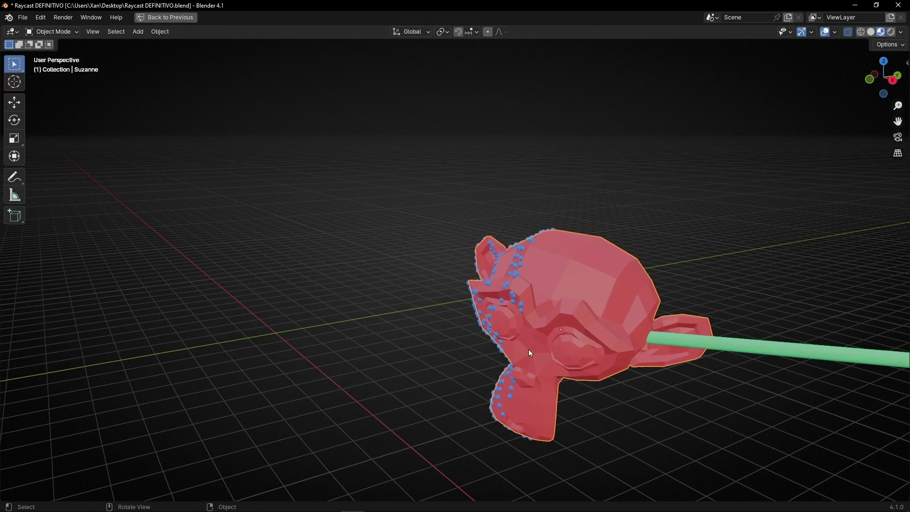
pyautogui.moveTo(528, 349); pyautogui.dragTo(474, 315, button='middle')
pyautogui.scroll(-5, 474, 315)
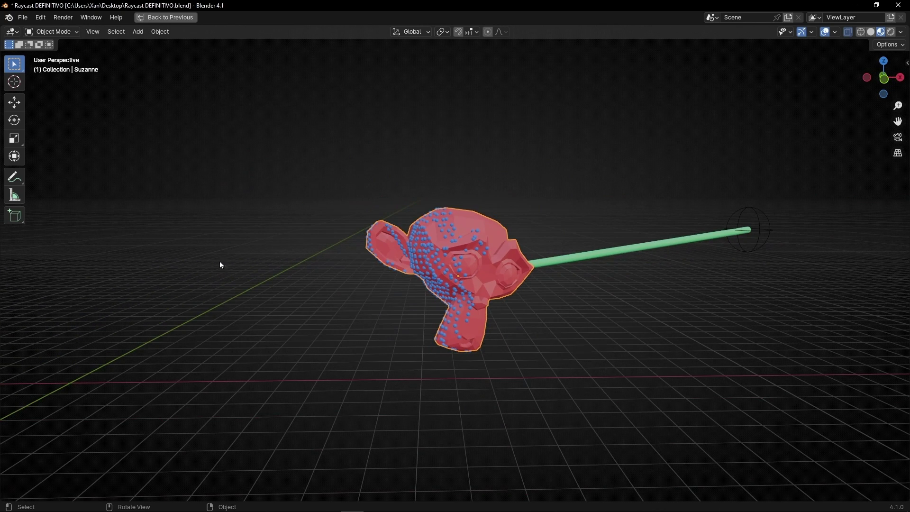
# - Annotate a freehand ray running from a starting circle to Suzanne's hit points, erase it, and look closely at the points
pyautogui.click(14, 178)
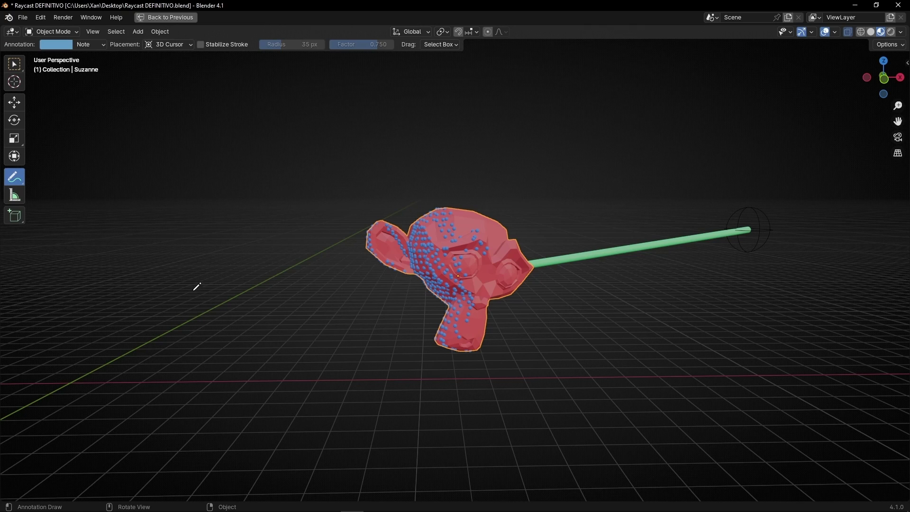
pyautogui.moveTo(262, 287); pyautogui.dragTo(388, 261)
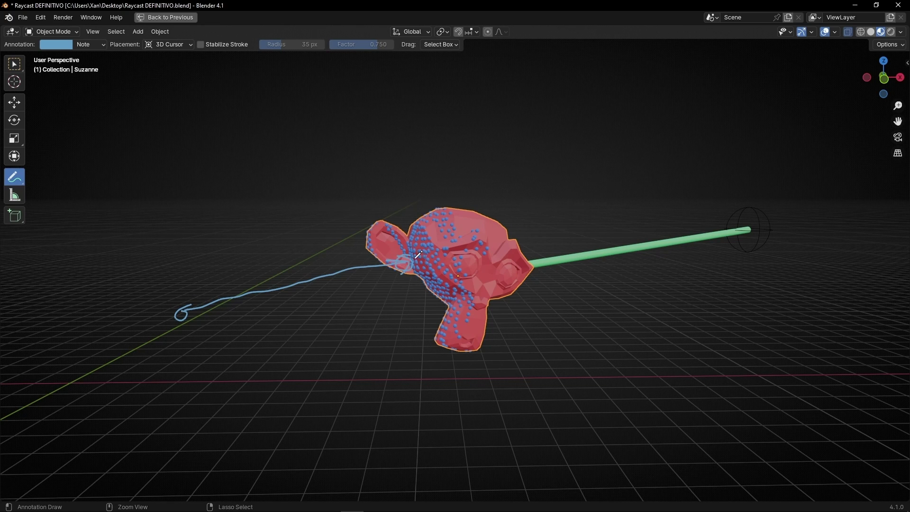
pyautogui.keyDown('ctrl'); pyautogui.moveTo(399, 258); pyautogui.dragTo(154, 305); pyautogui.keyUp('ctrl')
pyautogui.scroll(5, 377, 274)
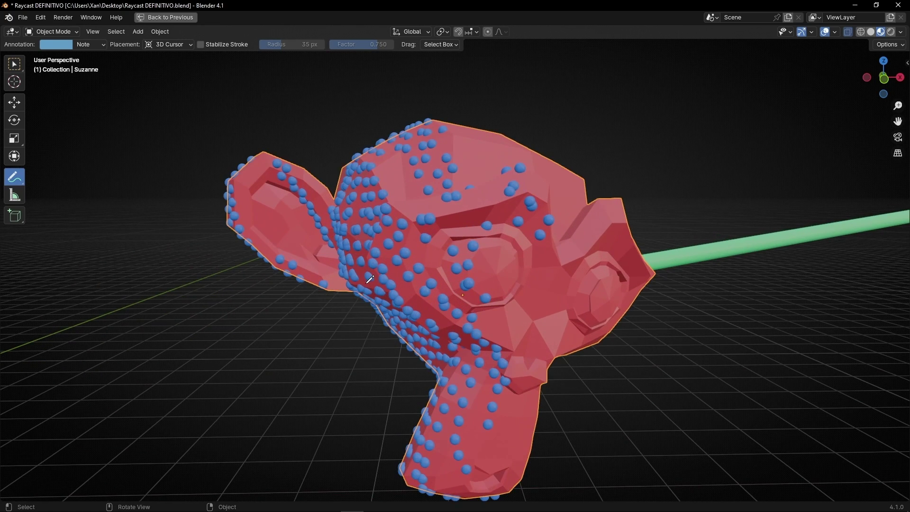
pyautogui.moveTo(370, 279)
pyautogui.mouseDown(button='middle')
pyautogui.moveTo(474, 274)
pyautogui.moveTo(358, 288)
pyautogui.moveTo(368, 289)
pyautogui.mouseUp(button='middle')
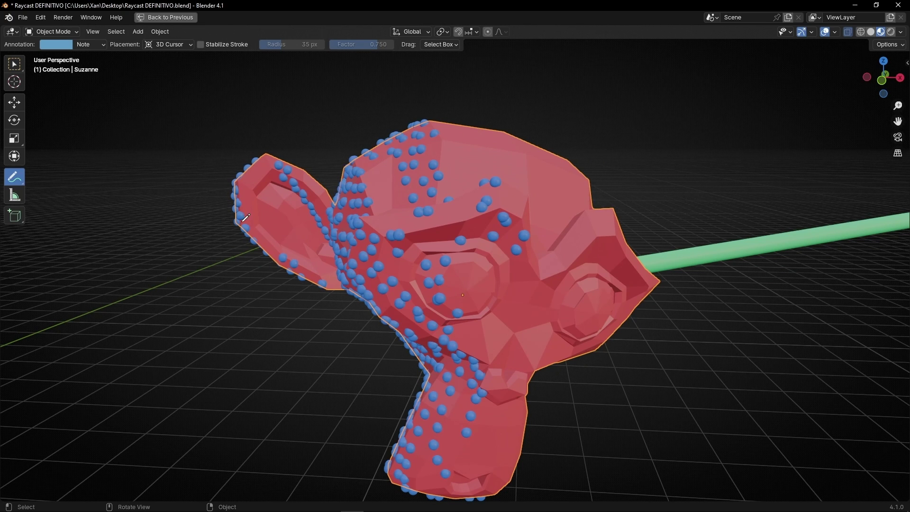
# - Restore the split layout and bring the Raycast node's outputs into view
pyautogui.hotkey('ctrl', 'space')
pyautogui.scroll(8, 311, 368)
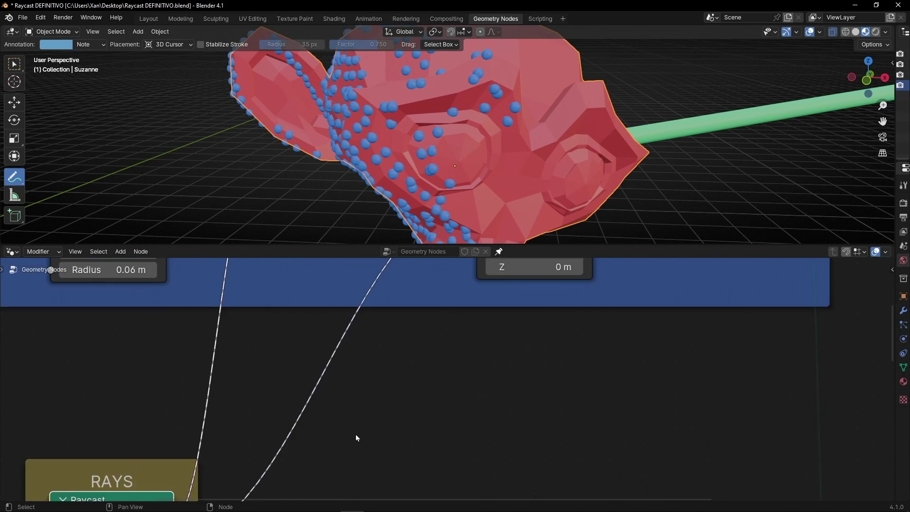
pyautogui.moveTo(365, 425); pyautogui.dragTo(505, 275, button='middle')
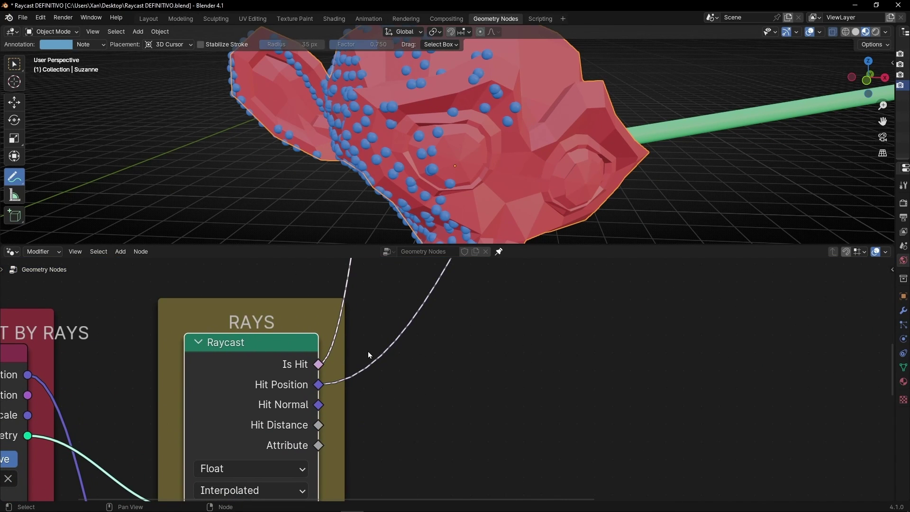
# - Cut the Hit Position link to the Set Position node, then undo the cut
pyautogui.keyDown('ctrl'); pyautogui.moveTo(372, 95); pyautogui.dragTo(380, 191, button='middle'); pyautogui.keyUp('ctrl')
pyautogui.keyDown('ctrl'); pyautogui.moveTo(387, 306); pyautogui.dragTo(437, 294, button='right'); pyautogui.keyUp('ctrl')
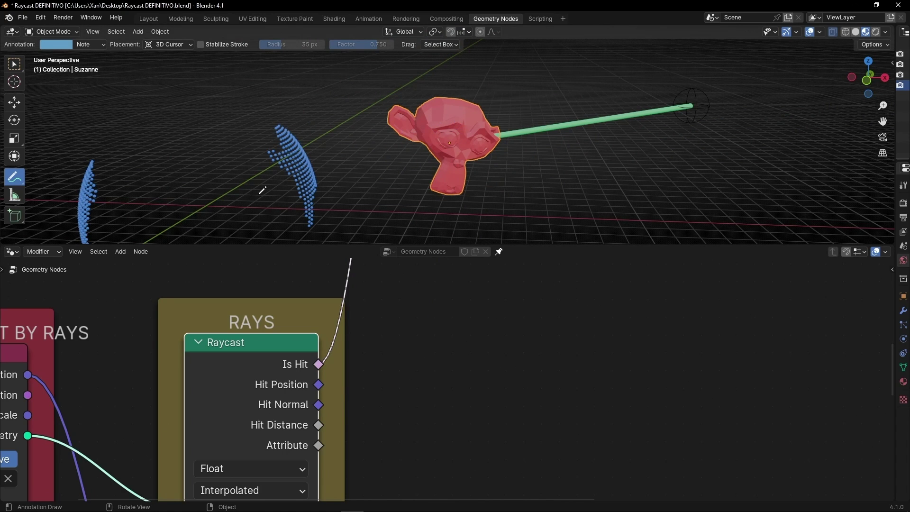
pyautogui.hotkey('ctrl', 'z')
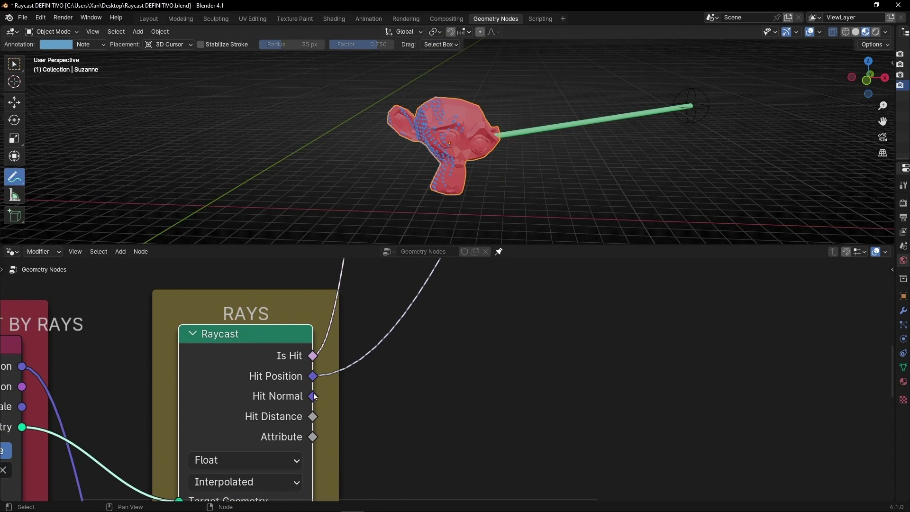
# - Annotate an outlined face on Suzanne's head with an upward normal arrow labelled 1m, then erase the annotations
pyautogui.moveTo(314, 397)
pyautogui.scroll(10, 415, 134)
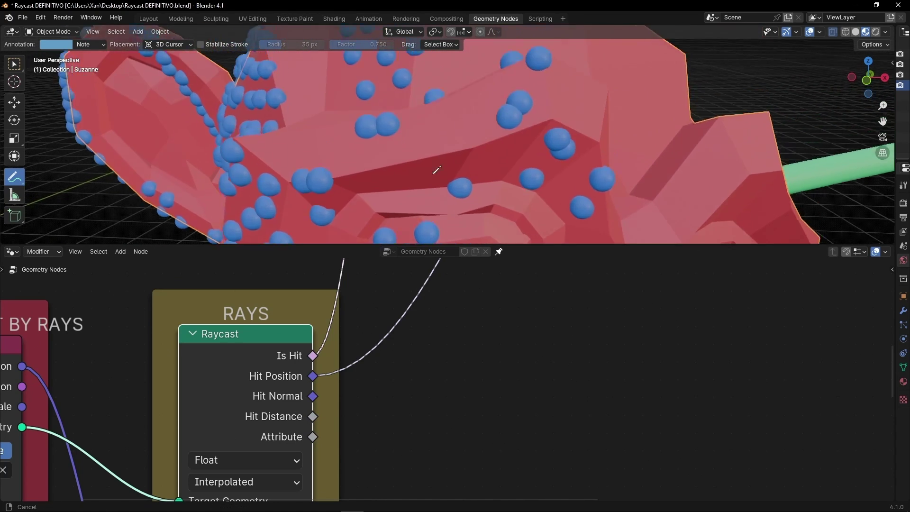
pyautogui.scroll(-6, 494, 152)
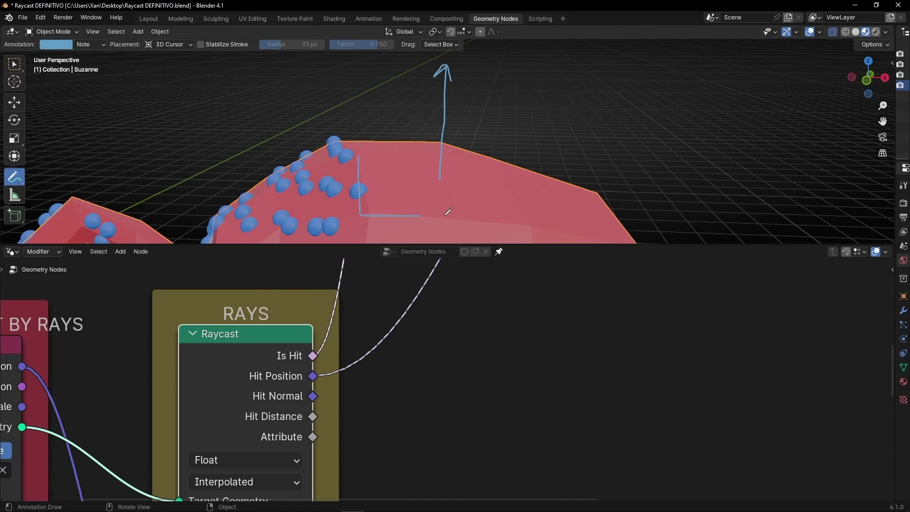
pyautogui.moveTo(448, 211)
pyautogui.mouseDown()
pyautogui.moveTo(503, 161)
pyautogui.moveTo(391, 151)
pyautogui.mouseUp()
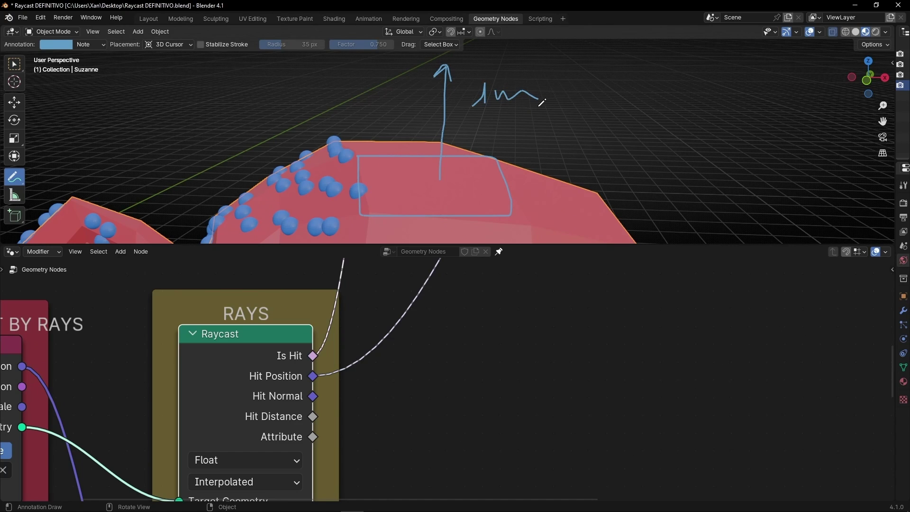
pyautogui.moveTo(540, 106)
pyautogui.keyDown('ctrl'); pyautogui.mouseDown()
pyautogui.moveTo(398, 169)
pyautogui.moveTo(479, 147)
pyautogui.mouseUp(); pyautogui.keyUp('ctrl')
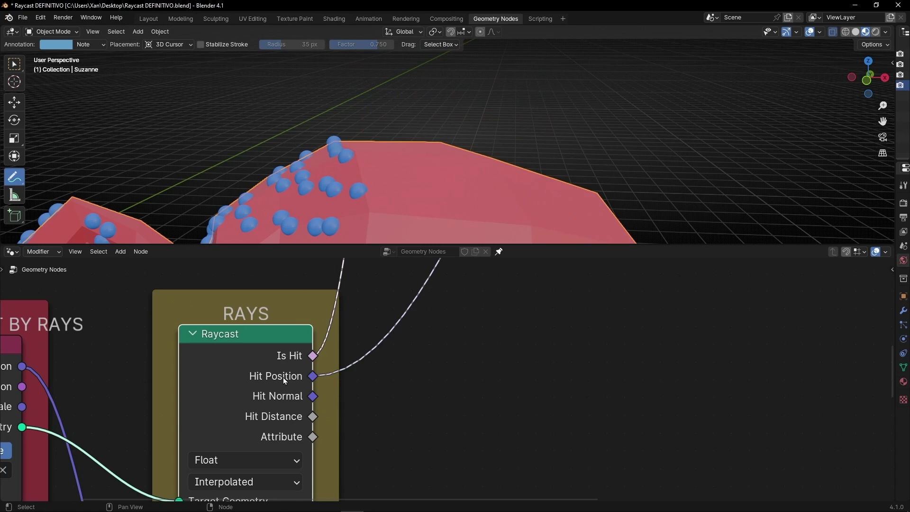
# - Link the Raycast node's Hit Normal output to the Offset input of the Set Position node
pyautogui.scroll(-3, 499, 355)
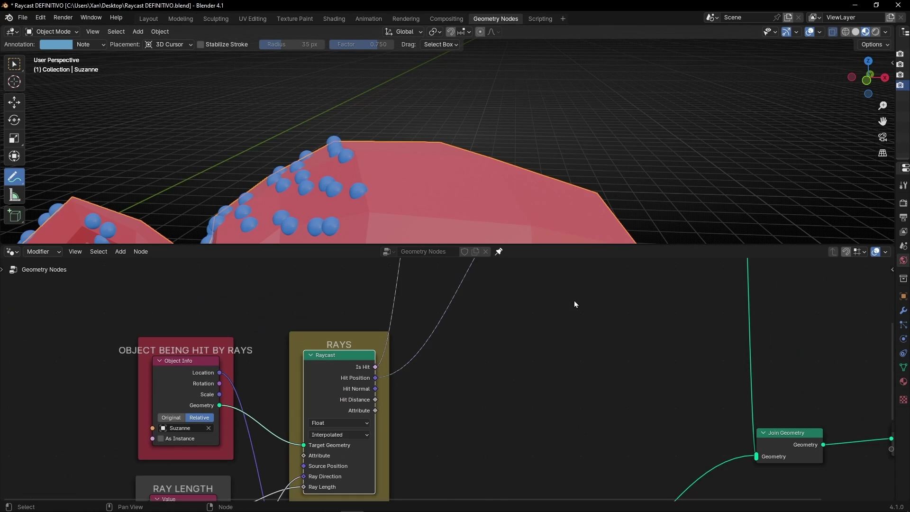
pyautogui.moveTo(576, 304); pyautogui.dragTo(453, 404, button='middle')
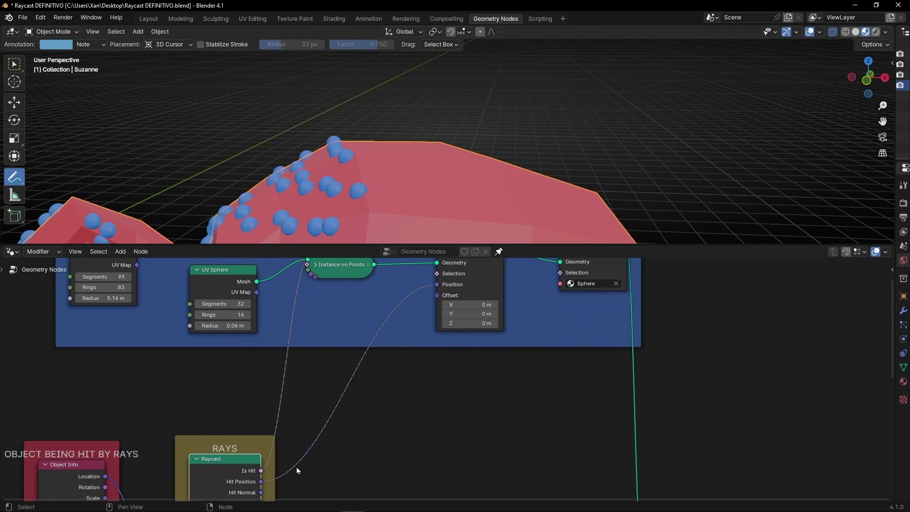
pyautogui.moveTo(467, 323)
pyautogui.mouseDown()
pyautogui.moveTo(493, 323)
pyautogui.moveTo(467, 323)
pyautogui.mouseUp()
pyautogui.moveTo(408, 403); pyautogui.dragTo(414, 382, button='middle')
pyautogui.moveTo(268, 471); pyautogui.dragTo(437, 283)
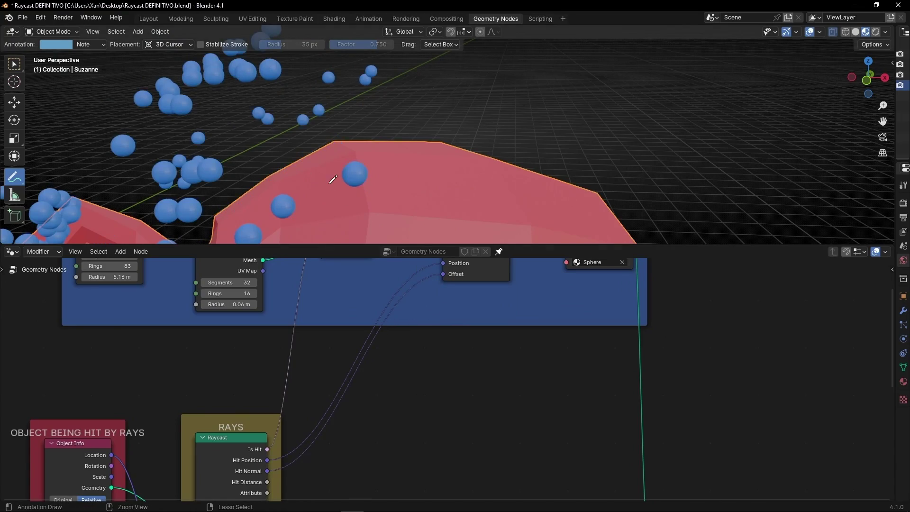
# - Maximize the viewport to examine how the points are offset from Suzanne's surface, then restore the split layout
pyautogui.hotkey('ctrl', 'space')
pyautogui.scroll(-3, 358, 287)
pyautogui.moveTo(351, 315)
pyautogui.keyDown('shift'); pyautogui.mouseDown(button='middle')
pyautogui.moveTo(406, 251)
pyautogui.moveTo(419, 199)
pyautogui.moveTo(429, 265)
pyautogui.moveTo(463, 236)
pyautogui.moveTo(404, 251)
pyautogui.moveTo(455, 259)
pyautogui.moveTo(323, 268)
pyautogui.moveTo(517, 243)
pyautogui.moveTo(445, 255)
pyautogui.mouseUp(button='middle'); pyautogui.keyUp('shift')
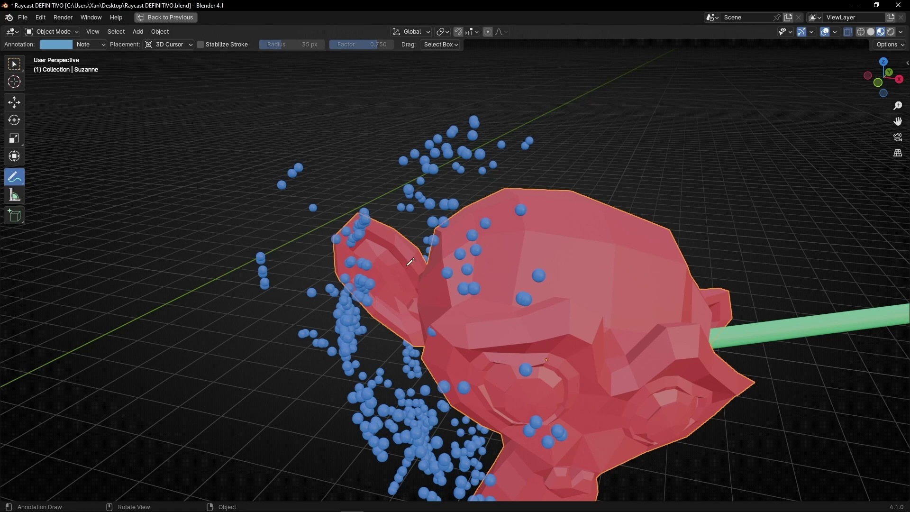
pyautogui.moveTo(209, 269)
pyautogui.mouseDown()
pyautogui.moveTo(437, 258)
pyautogui.moveTo(365, 229)
pyautogui.moveTo(367, 247)
pyautogui.moveTo(383, 226)
pyautogui.moveTo(236, 216)
pyautogui.mouseUp()
pyautogui.hotkey('ctrl', 'space')
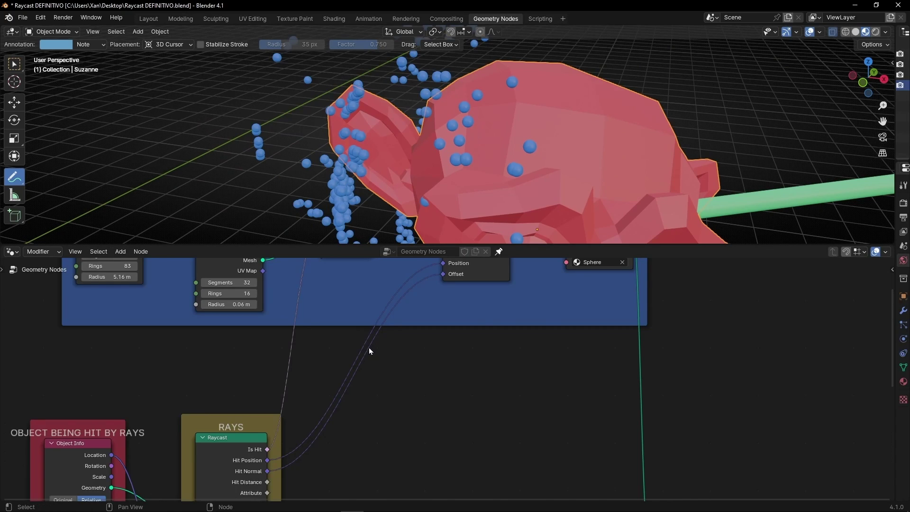
# - Add a Mix Vector node and insert it on the link between Hit Normal and Set Position's Offset
pyautogui.scroll(4, 368, 348)
pyautogui.scroll(2, 346, 369)
pyautogui.moveTo(346, 368); pyautogui.dragTo(402, 368, button='middle')
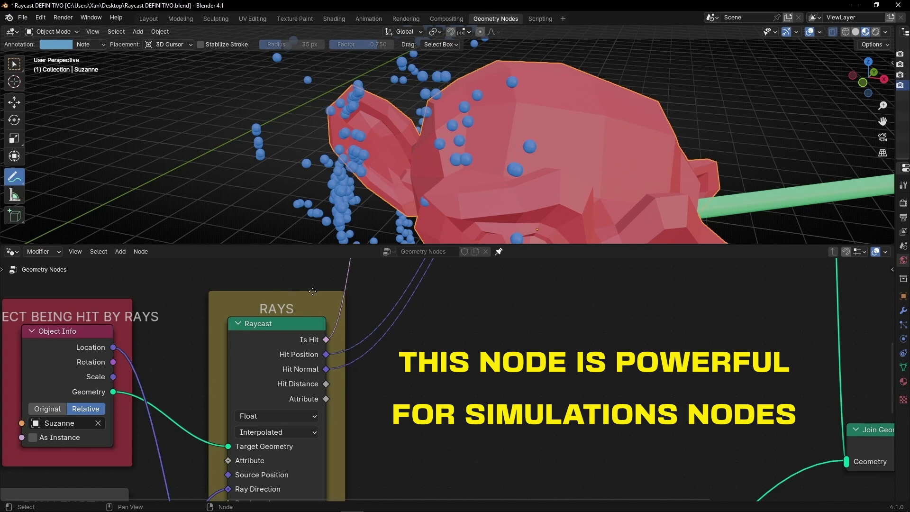
pyautogui.moveTo(517, 301); pyautogui.dragTo(476, 353, button='middle')
pyautogui.hotkey('shift', 'a')
pyautogui.write('mix vect')
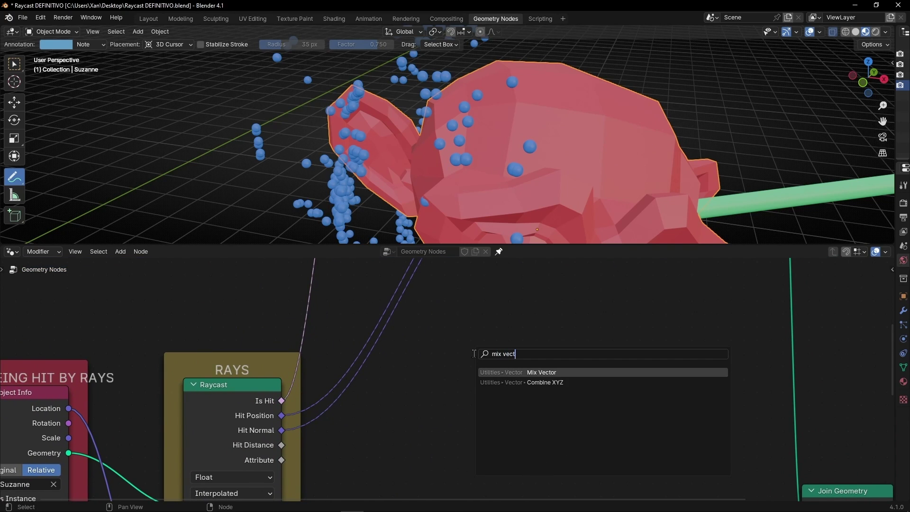
pyautogui.press('Return')
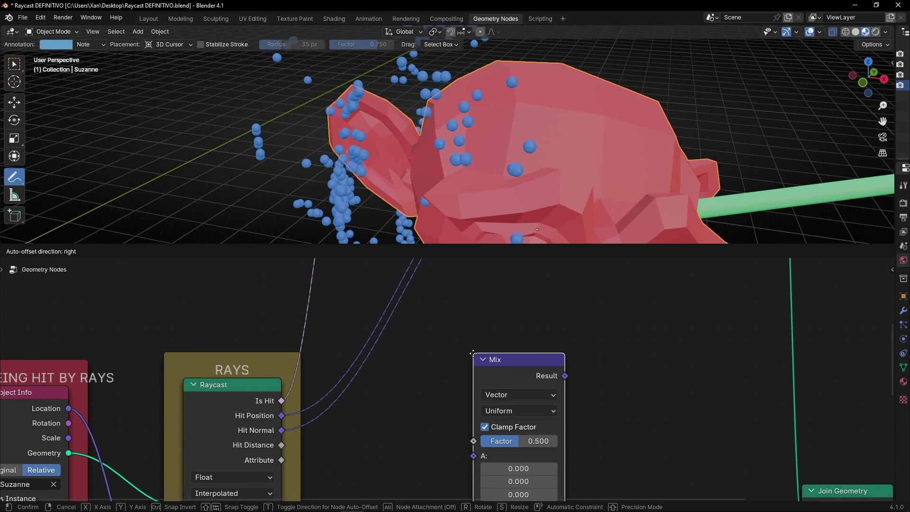
pyautogui.click(429, 306)
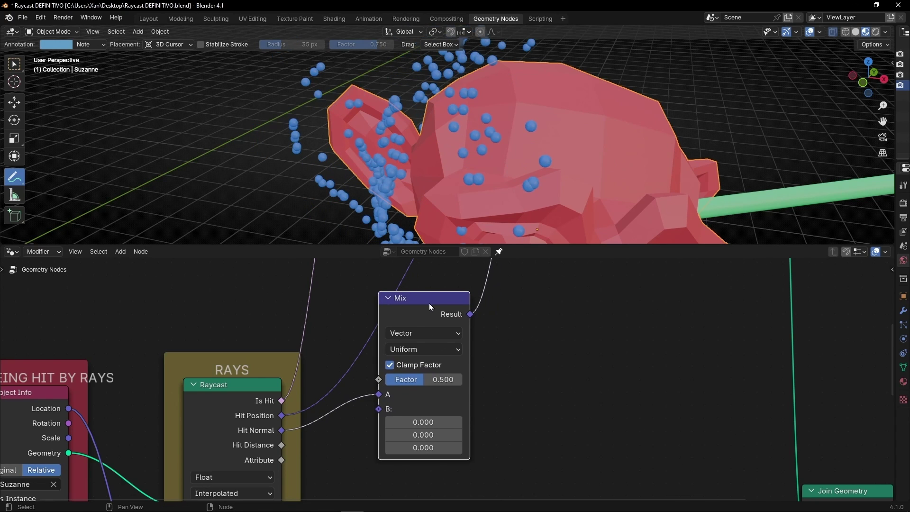
# - Vary the Mix node's Factor from 1 to 0 and back to 1
pyautogui.moveTo(428, 380); pyautogui.dragTo(474, 380)
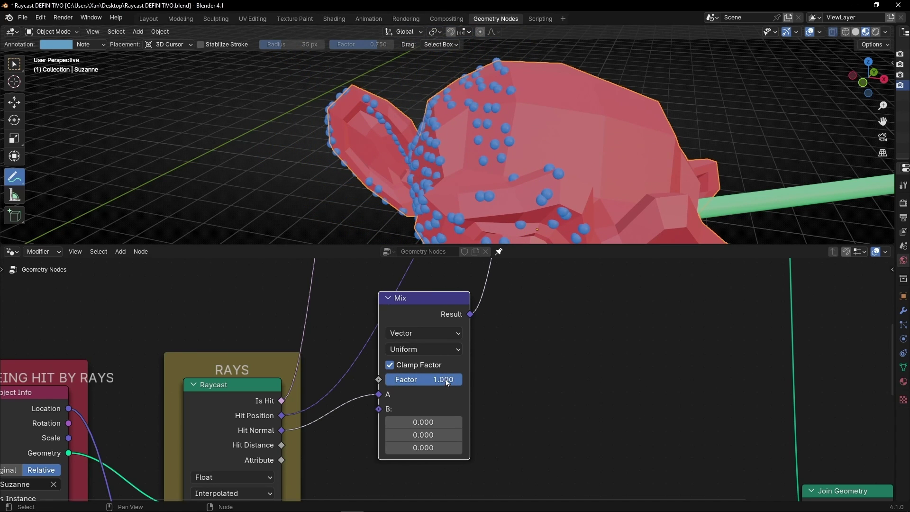
pyautogui.moveTo(445, 379); pyautogui.dragTo(370, 380)
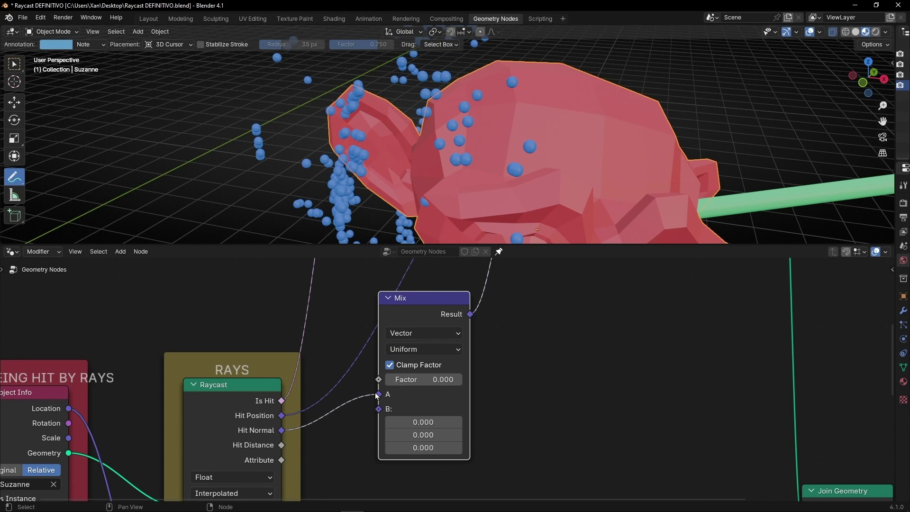
pyautogui.moveTo(387, 381); pyautogui.dragTo(462, 381)
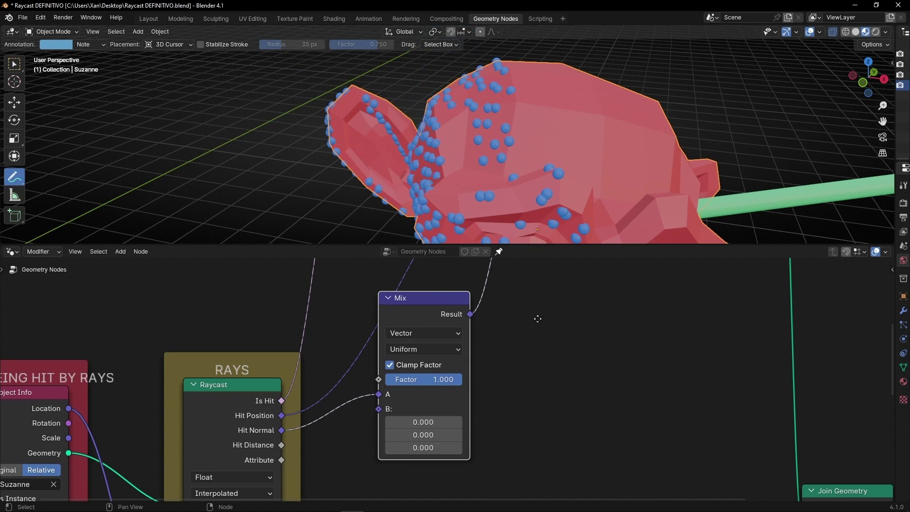
# - Cut the link feeding Hit Position into Set Position, compare the points with Suzanne, and undo the cut
pyautogui.moveTo(537, 323); pyautogui.dragTo(500, 474, button='middle')
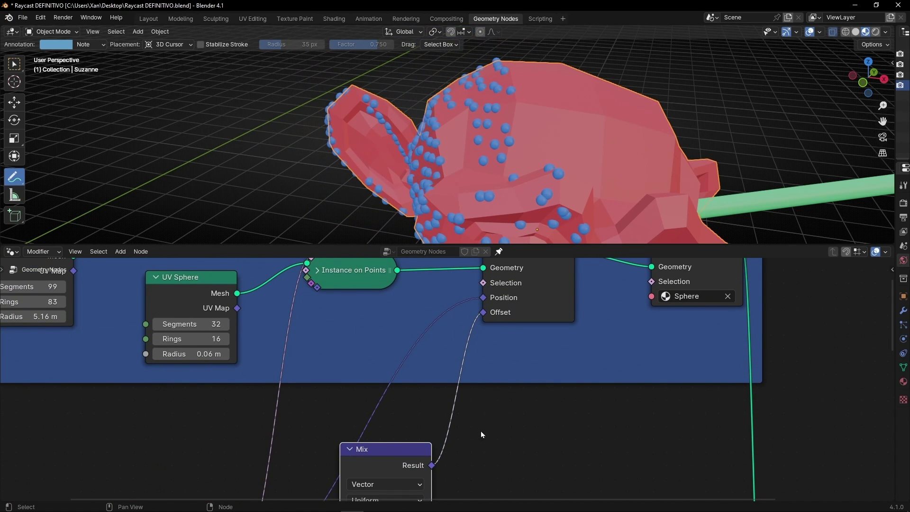
pyautogui.moveTo(481, 435); pyautogui.dragTo(534, 310, button='middle')
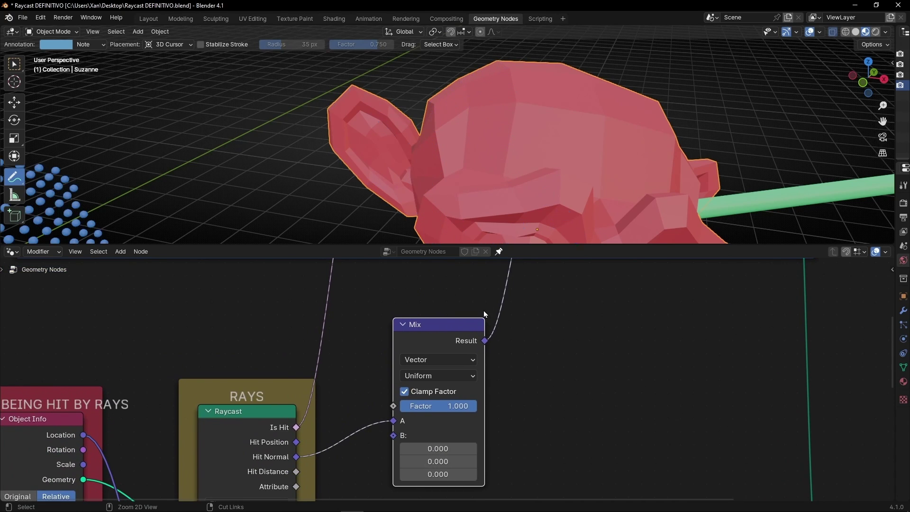
pyautogui.scroll(-4, 334, 184)
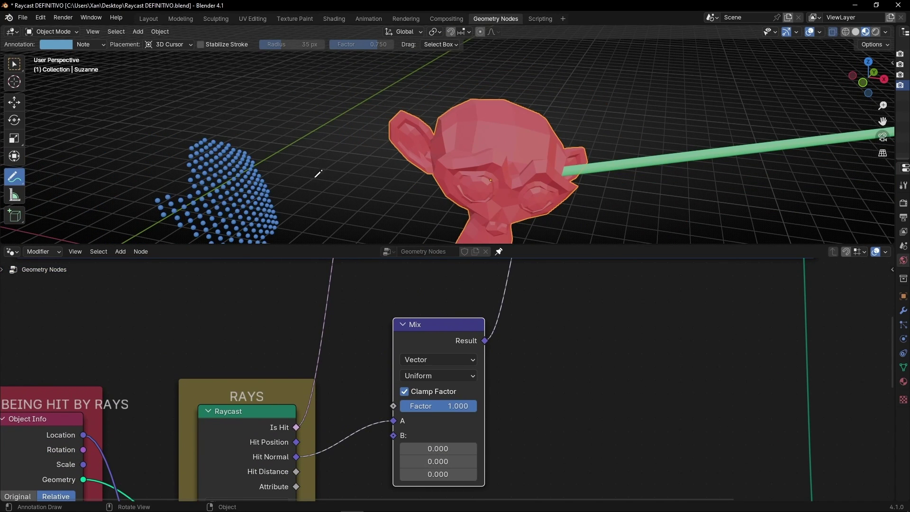
pyautogui.hotkey('ctrl', 'z')
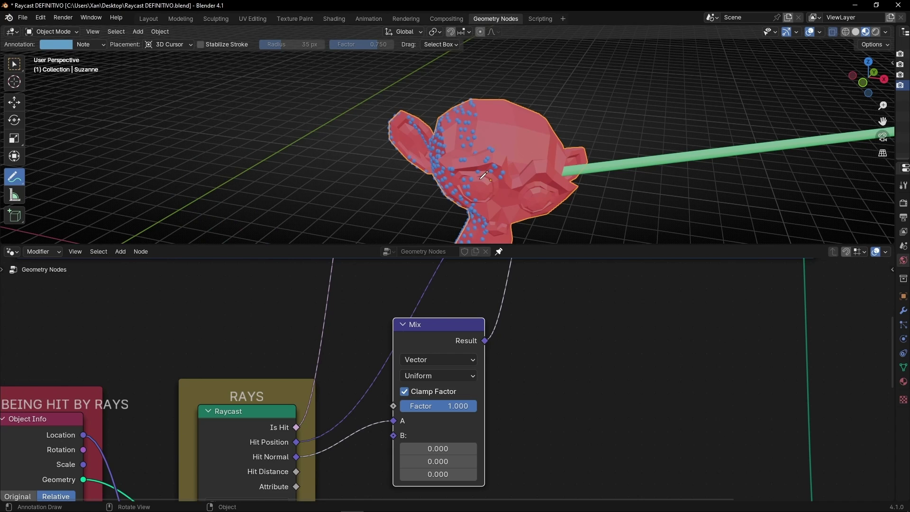
# - Lower the Mix node's Factor to move the points off Suzanne's surface, and maximize the 3D viewport
pyautogui.hotkey('ctrl', 'space')
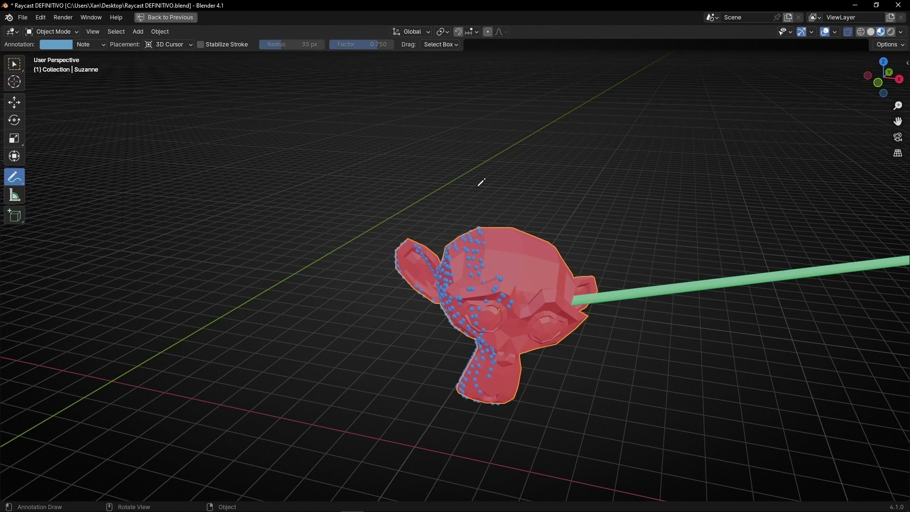
pyautogui.hotkey('ctrl', 'space')
pyautogui.moveTo(460, 404); pyautogui.dragTo(419, 406)
pyautogui.hotkey('ctrl', 'space')
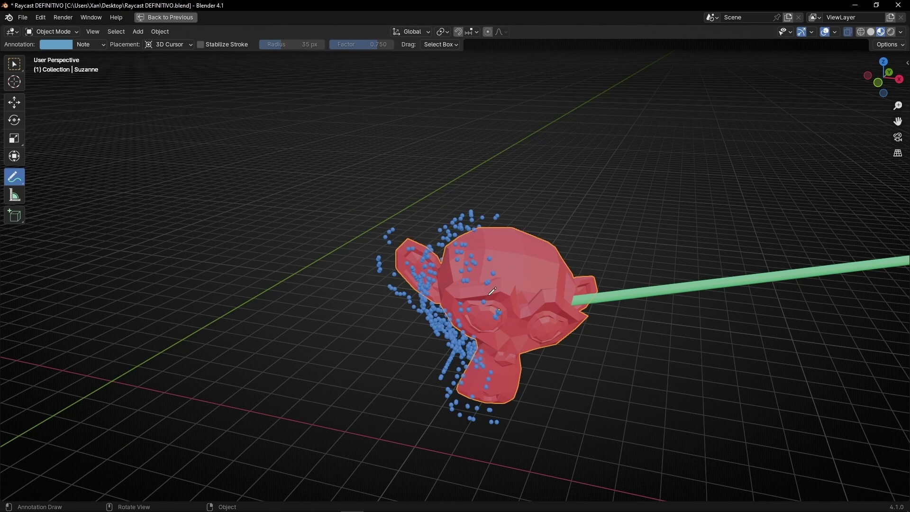
# - Rotate Suzanne freely with a trackball rotation until the face tilts down, and scale the model down slightly
pyautogui.click(22, 66)
pyautogui.press('r')
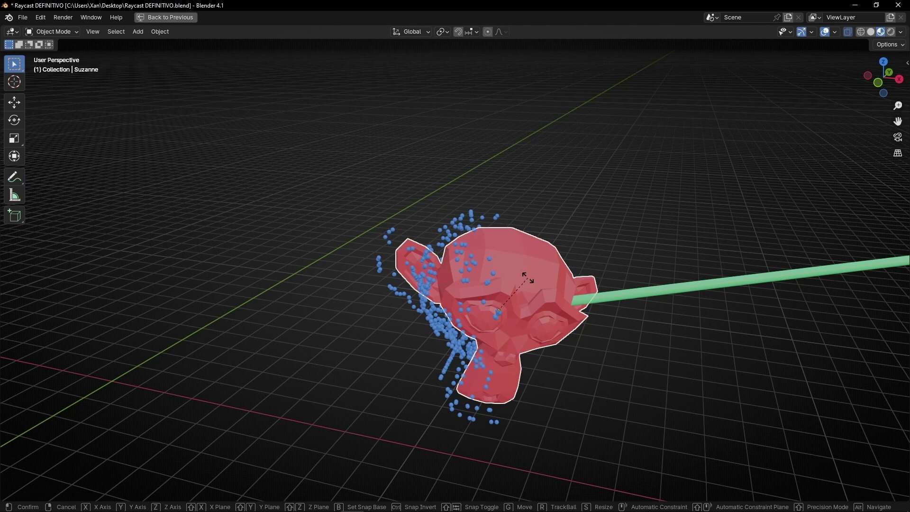
pyautogui.press('r')
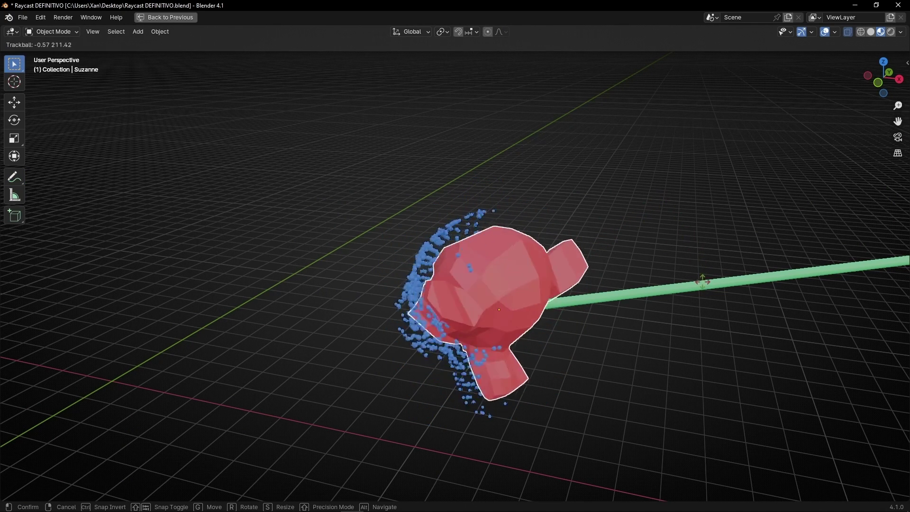
pyautogui.click(577, 328)
pyautogui.press('s')
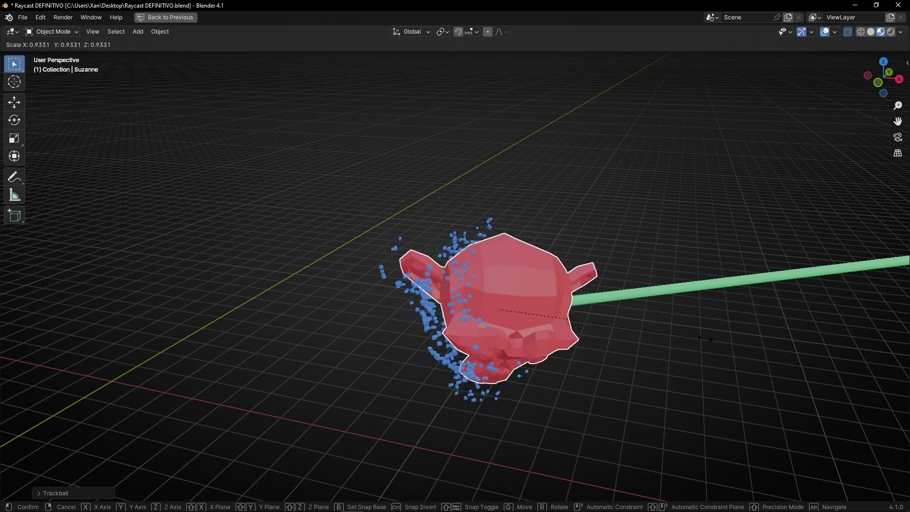
pyautogui.click(680, 331)
# - Restore the split layout, select the Empty at the end of the green ray, and move it around Suzanne
pyautogui.hotkey('ctrl', 'space')
pyautogui.scroll(-3, 620, 223)
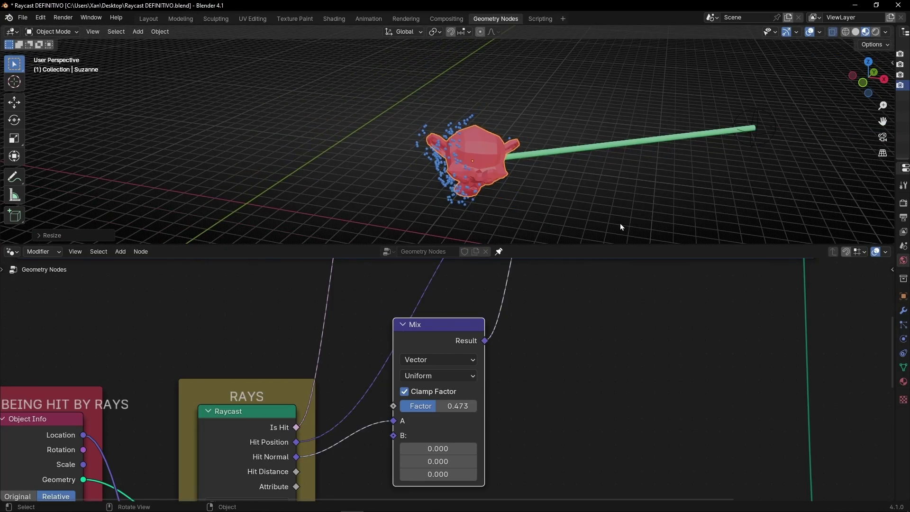
pyautogui.keyDown('shift'); pyautogui.moveTo(621, 223); pyautogui.dragTo(517, 224, button='middle'); pyautogui.keyUp('shift')
pyautogui.click(661, 130)
pyautogui.press('g')
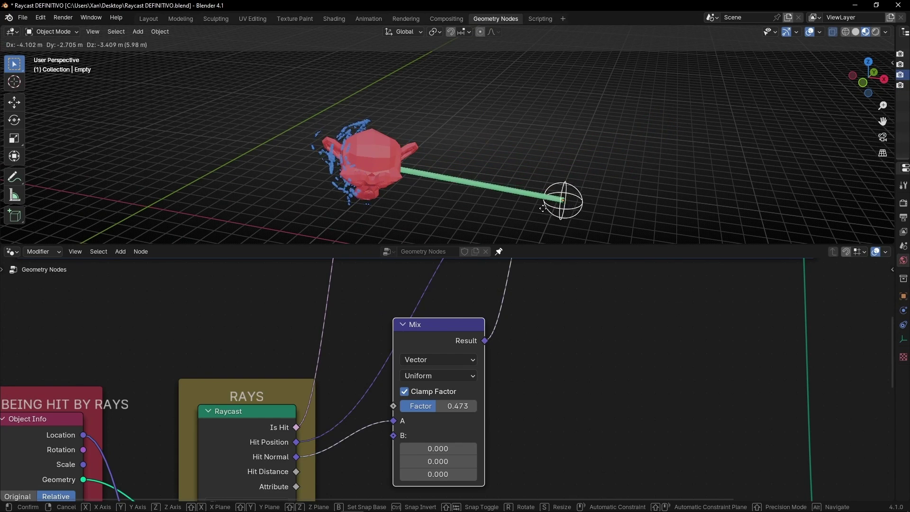
pyautogui.click(688, 126)
# - Delete the Mix node and remove the links from the Raycast node's Hit Position and Hit Normal outputs
pyautogui.moveTo(593, 330); pyautogui.dragTo(627, 313, button='middle')
pyautogui.click(476, 322)
pyautogui.press('x')
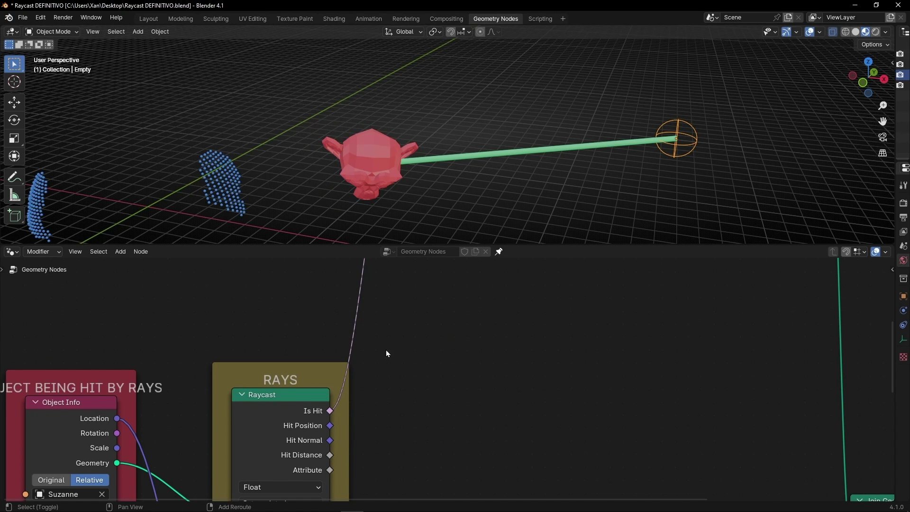
# - Annotate the gap between the blue points and Suzanne with a circled point, an arrow and an X label
pyautogui.moveTo(386, 349); pyautogui.dragTo(527, 280, button='middle')
pyautogui.scroll(2, 532, 319)
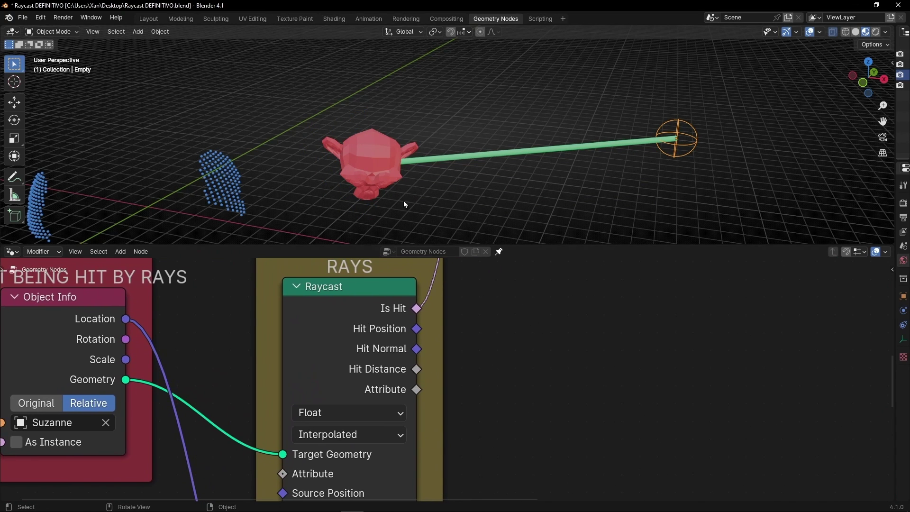
pyautogui.moveTo(403, 200); pyautogui.dragTo(504, 183, button='middle')
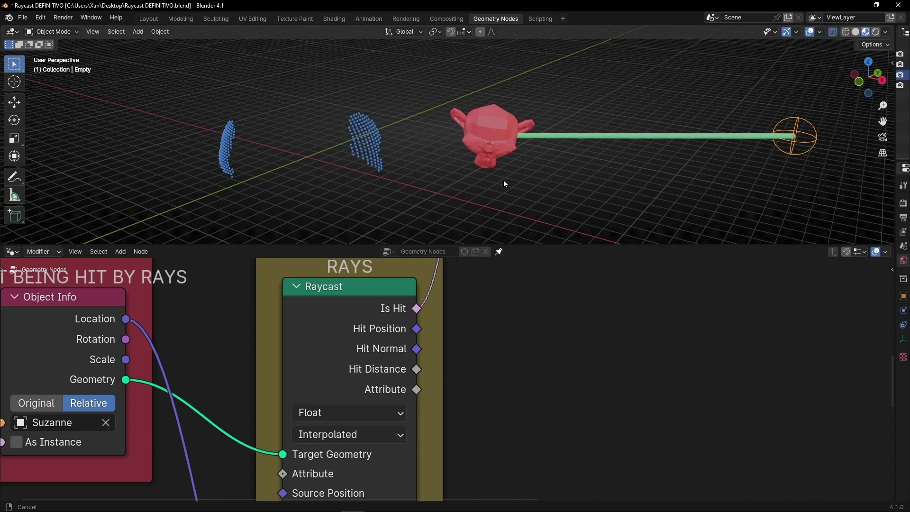
pyautogui.scroll(1, 423, 396)
pyautogui.moveTo(414, 372)
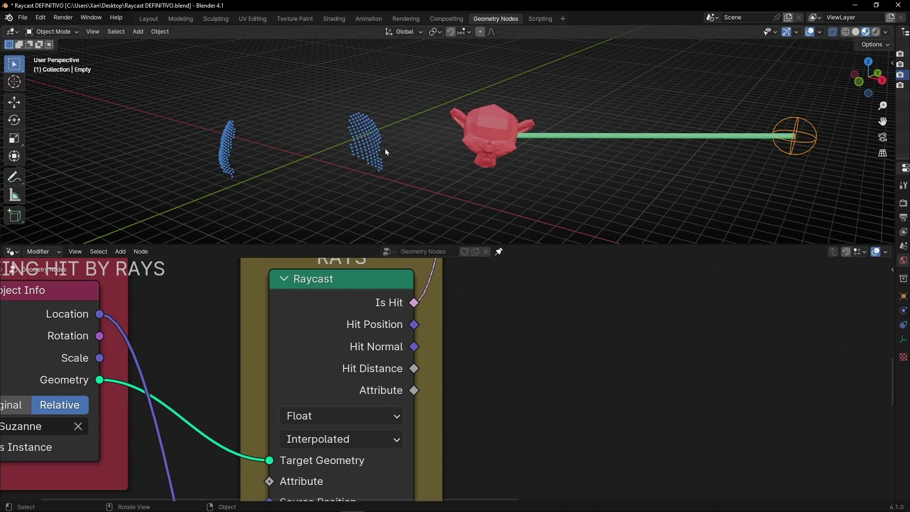
pyautogui.moveTo(317, 242)
pyautogui.mouseDown()
pyautogui.moveTo(305, 244)
pyautogui.moveTo(555, 238)
pyautogui.moveTo(542, 231)
pyautogui.moveTo(562, 251)
pyautogui.mouseUp()
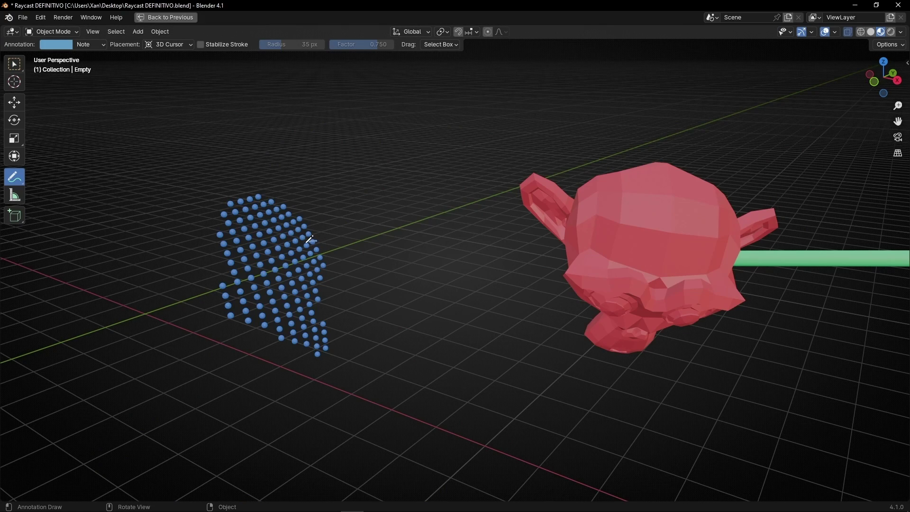
pyautogui.moveTo(436, 201)
pyautogui.mouseDown()
pyautogui.moveTo(401, 228)
pyautogui.moveTo(436, 228)
pyautogui.mouseUp()
# - Restore the split layout and erase the distance annotation between the points and Suzanne
pyautogui.hotkey('ctrl', 'space')
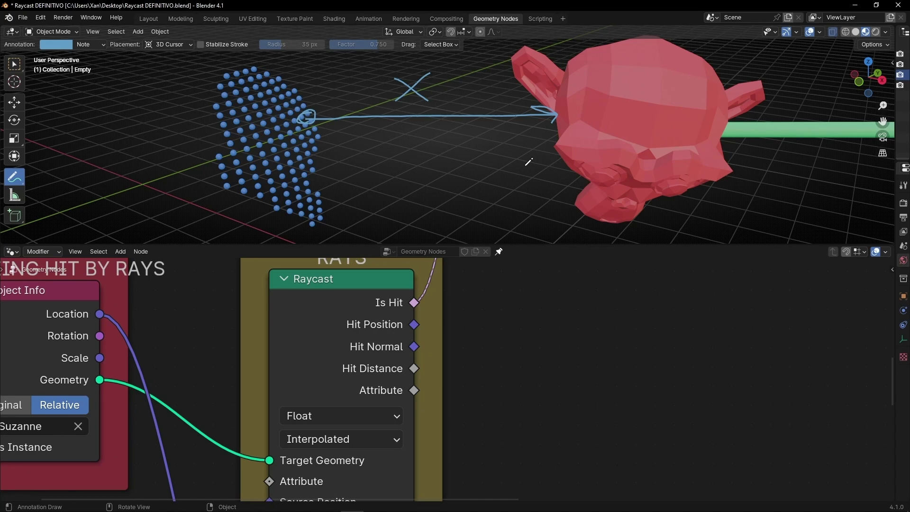
pyautogui.scroll(-4, 528, 163)
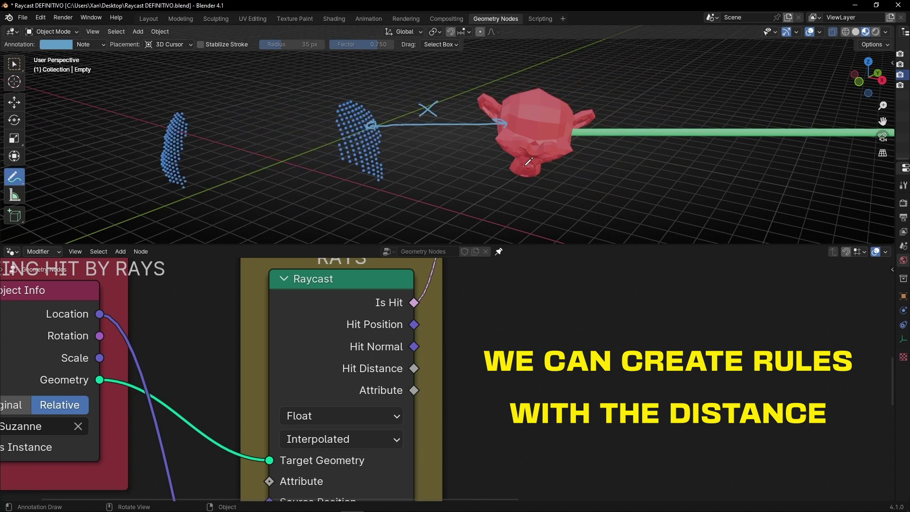
pyautogui.moveTo(526, 159)
pyautogui.keyDown('ctrl'); pyautogui.mouseDown()
pyautogui.moveTo(191, 124)
pyautogui.moveTo(227, 140)
pyautogui.mouseUp(); pyautogui.keyUp('ctrl')
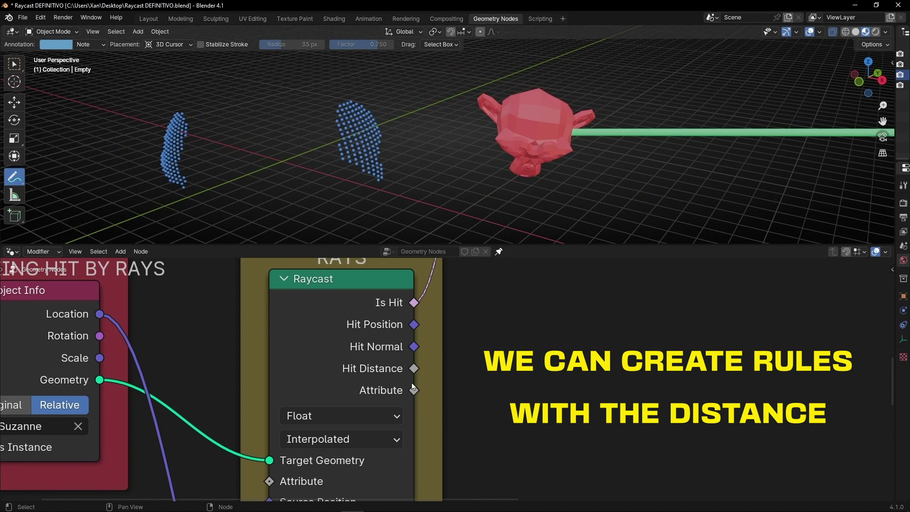
# - Cycle the Raycast node's data type through Float, Integer, Vector, Color and Boolean
pyautogui.scroll(3, 506, 421)
pyautogui.moveTo(498, 402); pyautogui.dragTo(559, 334, button='middle')
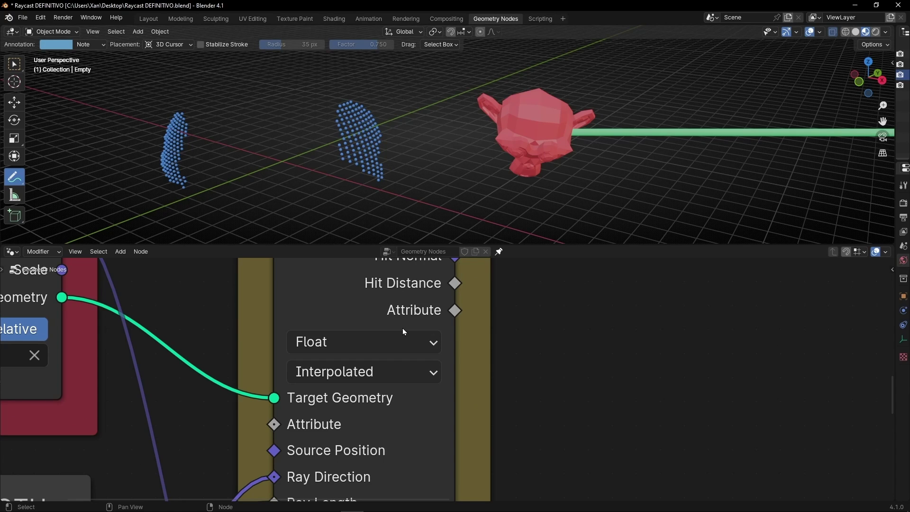
pyautogui.click(358, 341)
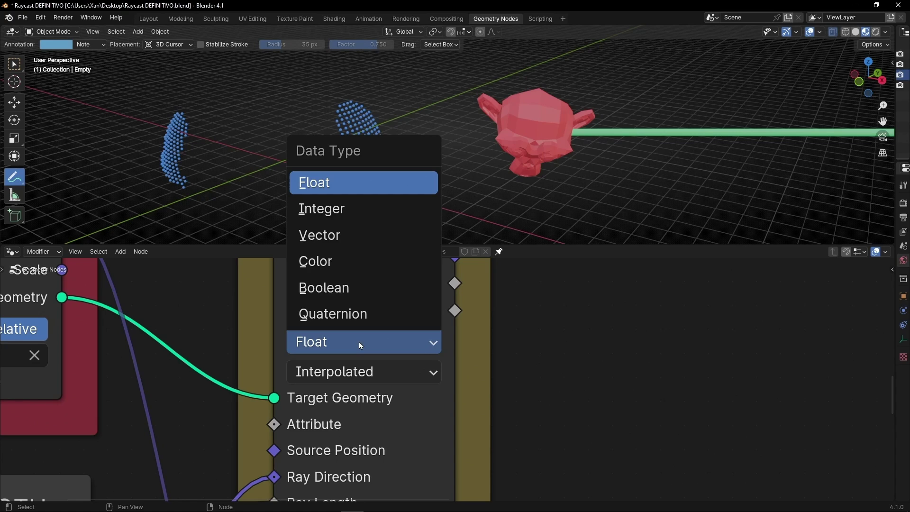
pyautogui.click(344, 182)
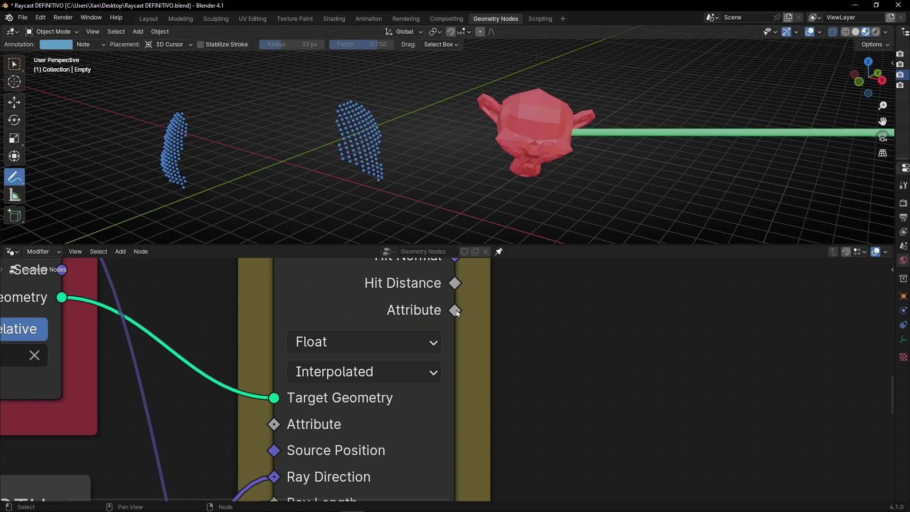
pyautogui.click(346, 345)
pyautogui.click(340, 208)
pyautogui.click(365, 342)
pyautogui.click(356, 237)
pyautogui.click(352, 339)
pyautogui.click(341, 269)
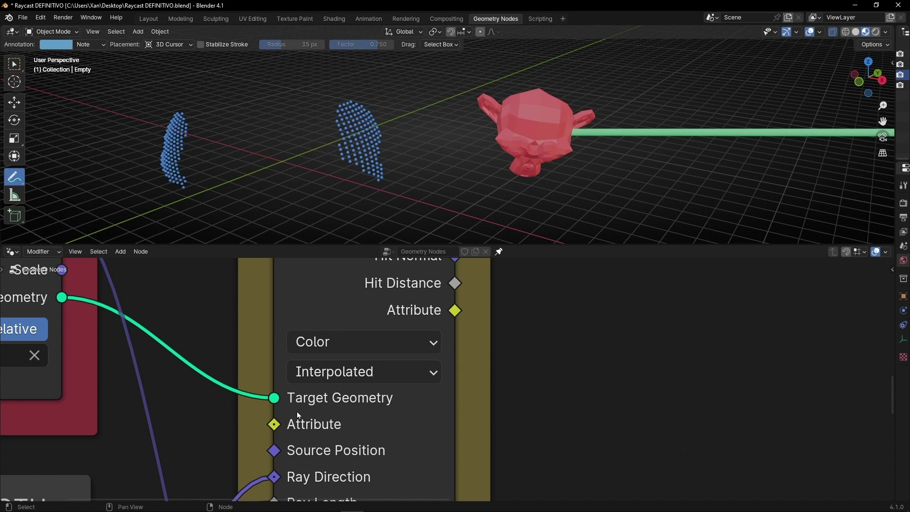
pyautogui.click(410, 338)
pyautogui.click(340, 287)
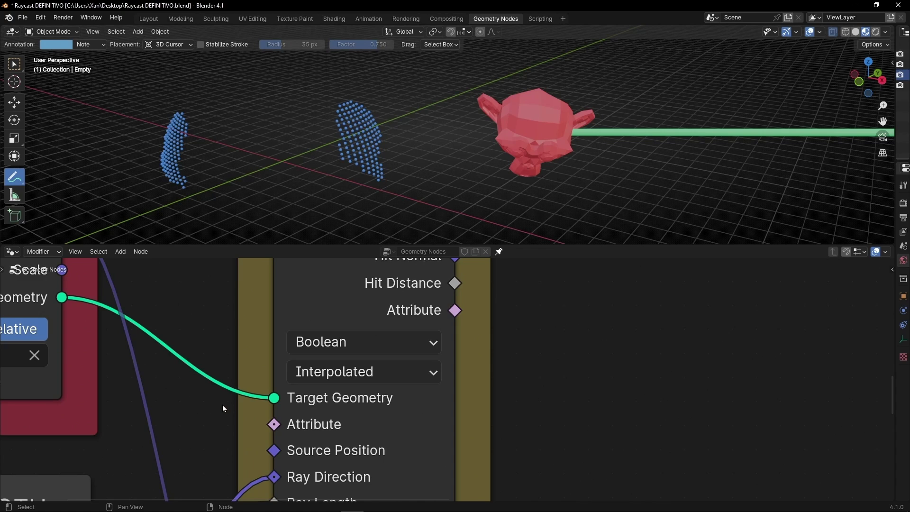
# - Review the Raycast node's Mapping options, Interpolated and Nearest, and keep Interpolated
pyautogui.scroll(-5, 223, 405)
pyautogui.moveTo(268, 397); pyautogui.dragTo(269, 425, button='middle')
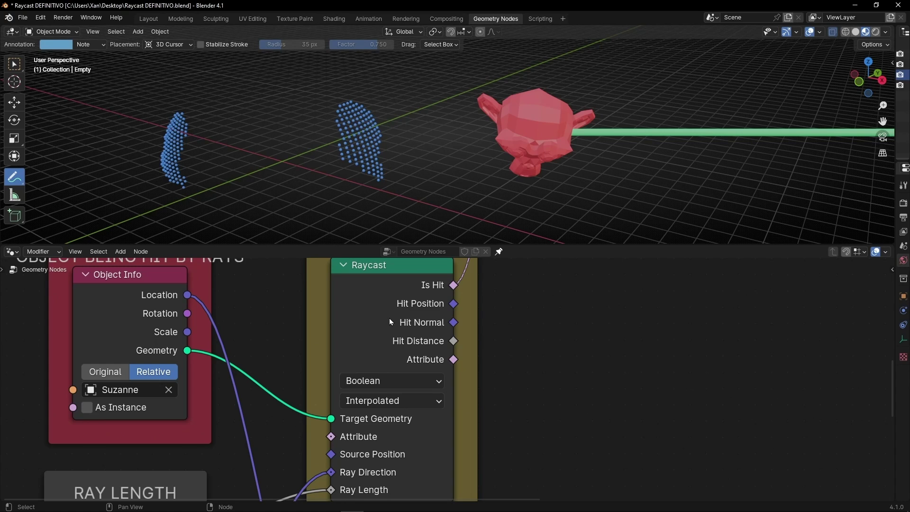
pyautogui.moveTo(440, 443); pyautogui.dragTo(452, 395, button='middle')
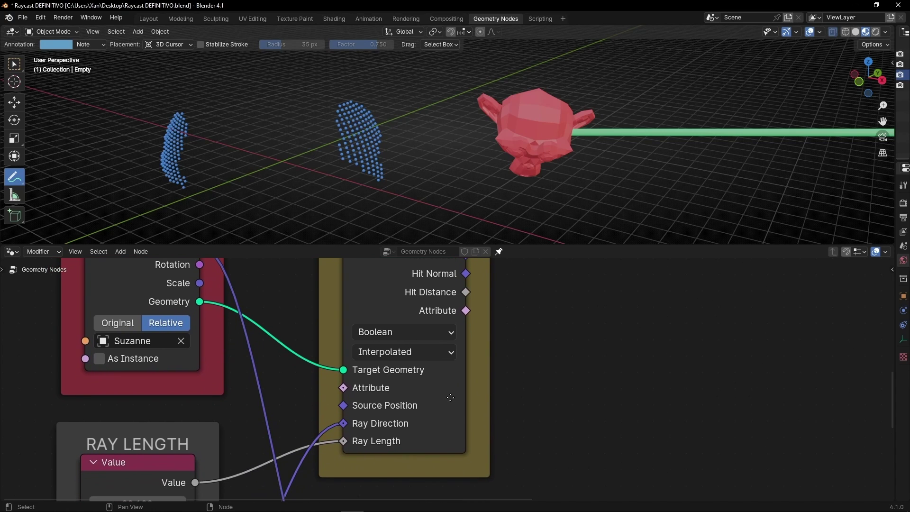
pyautogui.click(407, 354)
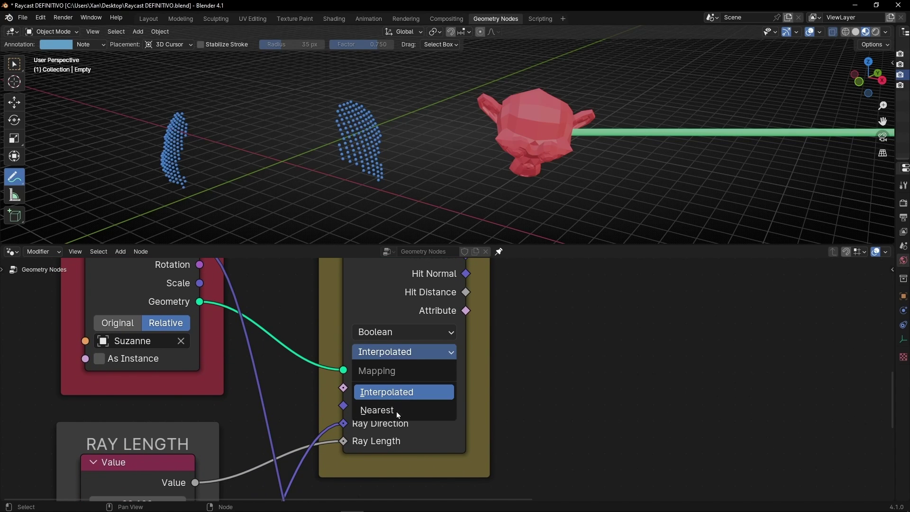
pyautogui.click(375, 347)
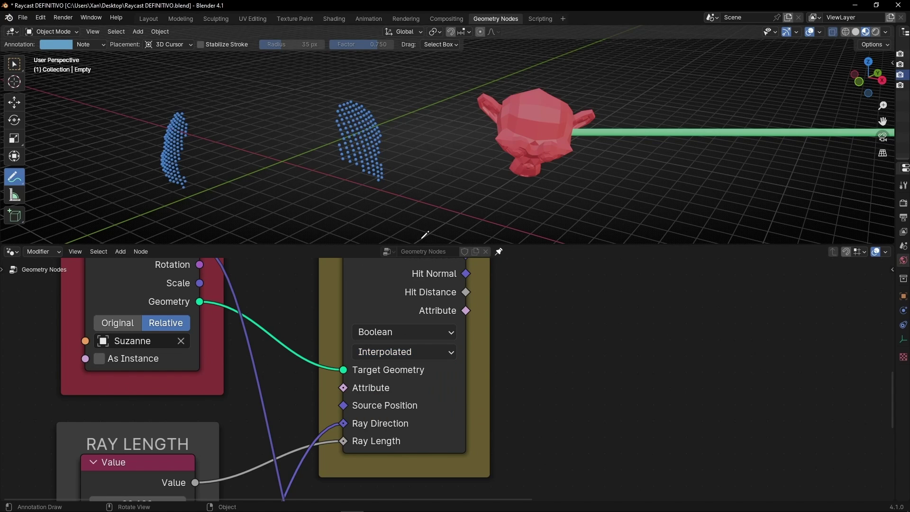
# - Draw a square annotation between the points and Suzanne, add a stroke inside it, and undo that stroke
pyautogui.moveTo(421, 159)
pyautogui.mouseDown()
pyautogui.moveTo(421, 191)
pyautogui.moveTo(420, 160)
pyautogui.moveTo(478, 158)
pyautogui.moveTo(478, 205)
pyautogui.moveTo(420, 205)
pyautogui.mouseUp()
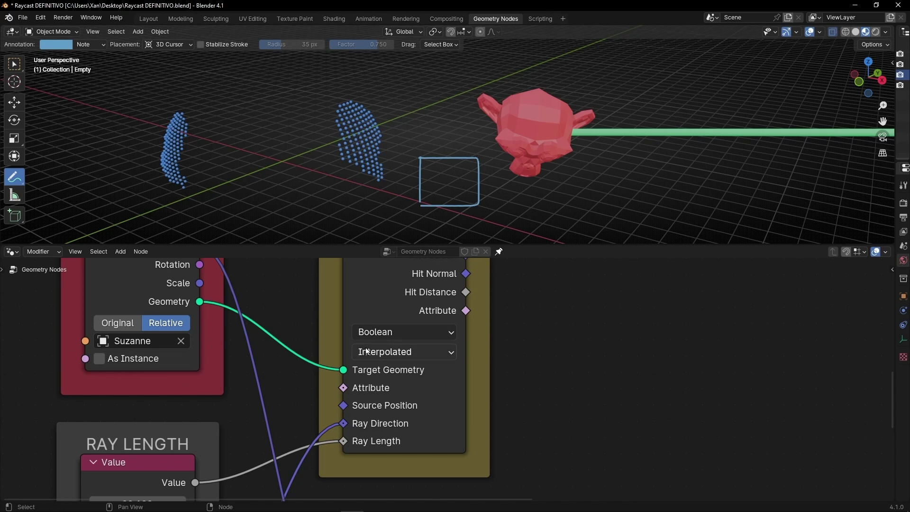
pyautogui.moveTo(429, 158)
pyautogui.mouseDown()
pyautogui.moveTo(441, 160)
pyautogui.moveTo(434, 190)
pyautogui.moveTo(472, 193)
pyautogui.mouseUp()
pyautogui.hotkey('ctrl', 'z')
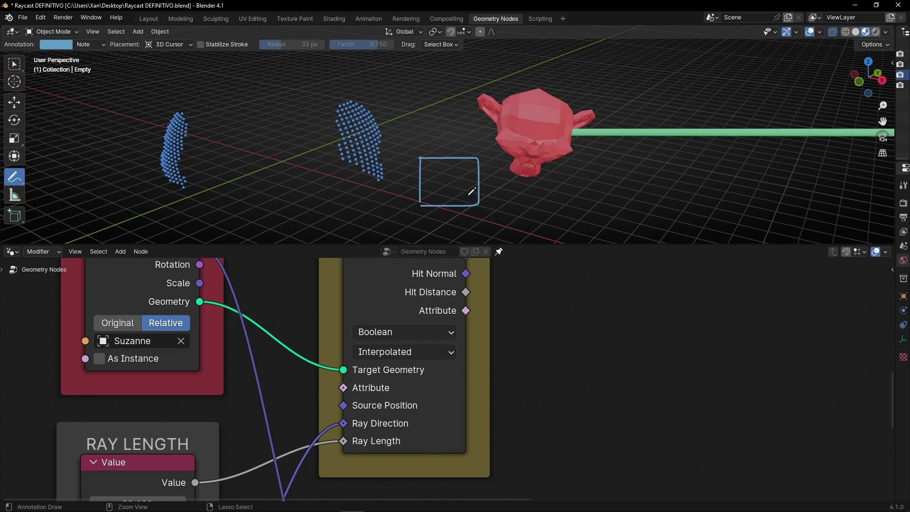
# - Set the Raycast node's mapping to Nearest and its data type to Integer
pyautogui.click(403, 354)
pyautogui.click(380, 411)
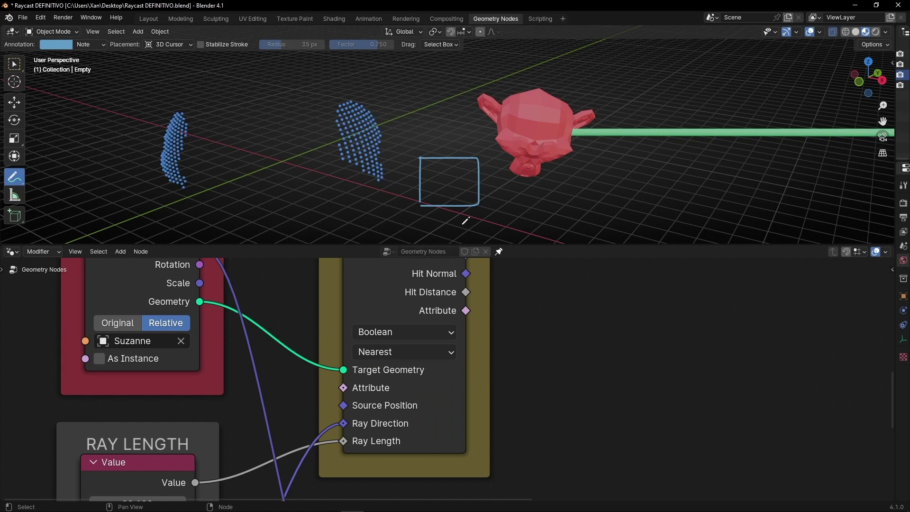
pyautogui.click(407, 333)
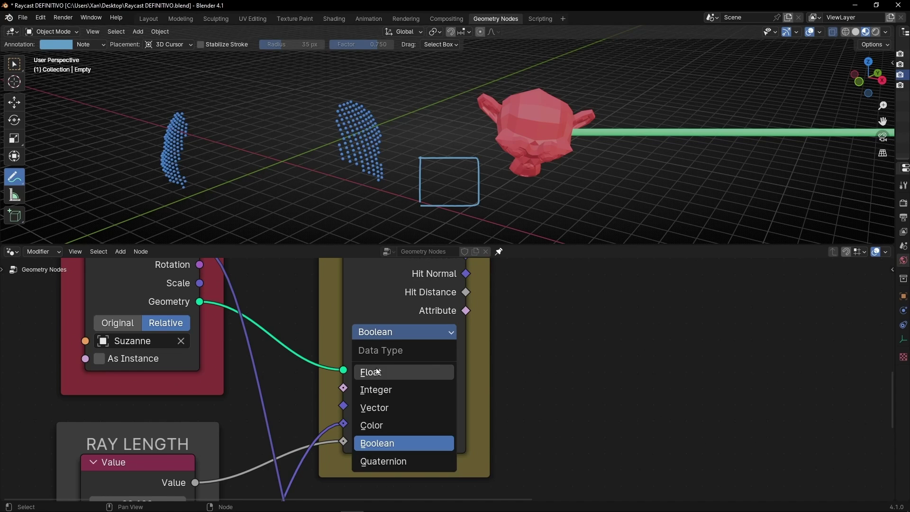
pyautogui.click(377, 390)
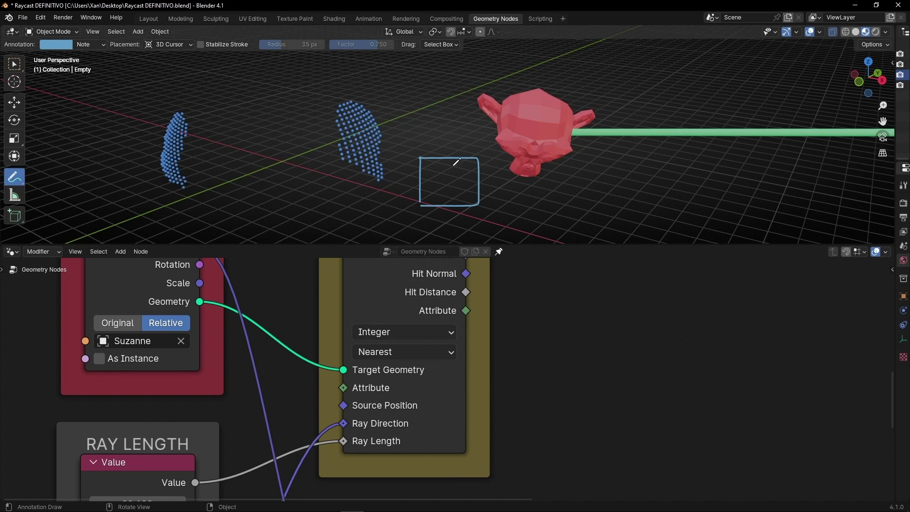
# - Mark corners of the annotated square, and clear the whole sketch
pyautogui.moveTo(413, 156); pyautogui.dragTo(426, 148)
pyautogui.moveTo(421, 201); pyautogui.dragTo(420, 210)
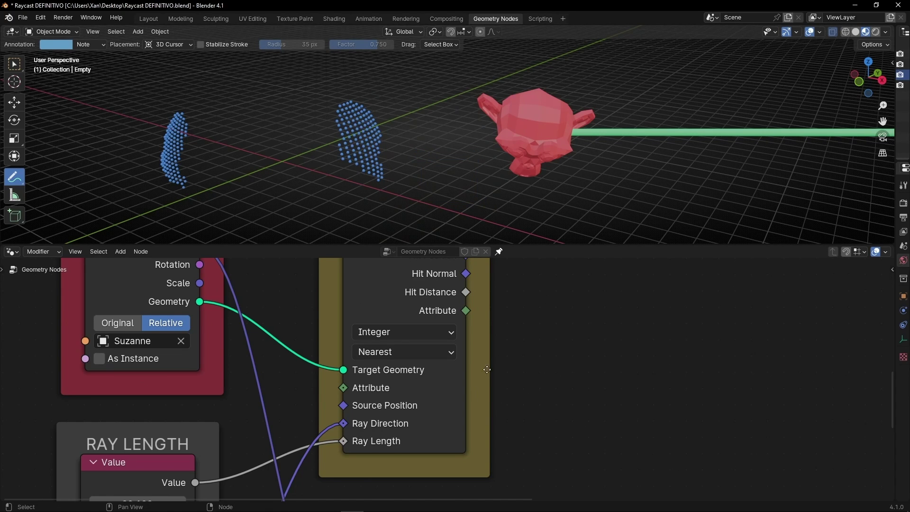
# - Move the Empty slightly upward and away from Suzanne to change the ray's direction
pyautogui.scroll(-6, 485, 368)
pyautogui.moveTo(493, 314)
pyautogui.mouseDown(button='middle')
pyautogui.moveTo(447, 355)
pyautogui.moveTo(457, 323)
pyautogui.mouseUp(button='middle')
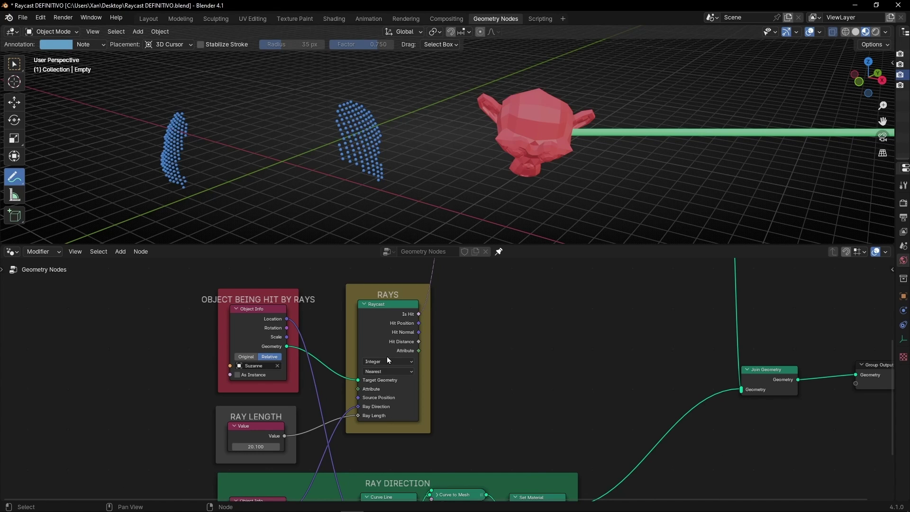
pyautogui.moveTo(600, 155); pyautogui.dragTo(599, 155, button='middle')
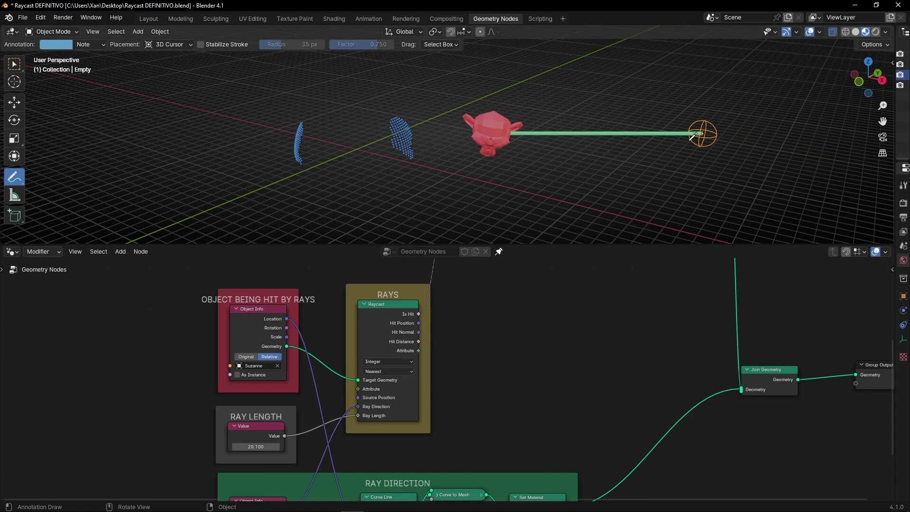
pyautogui.press('g')
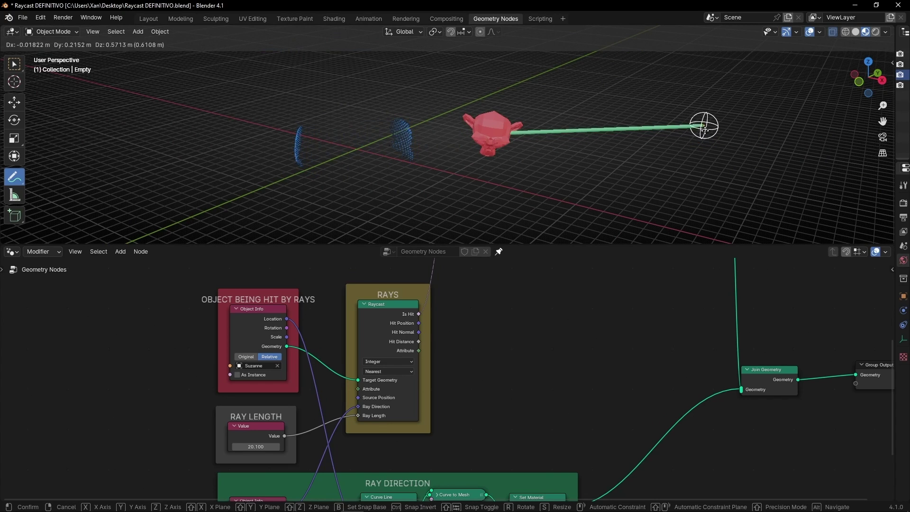
pyautogui.click(472, 94)
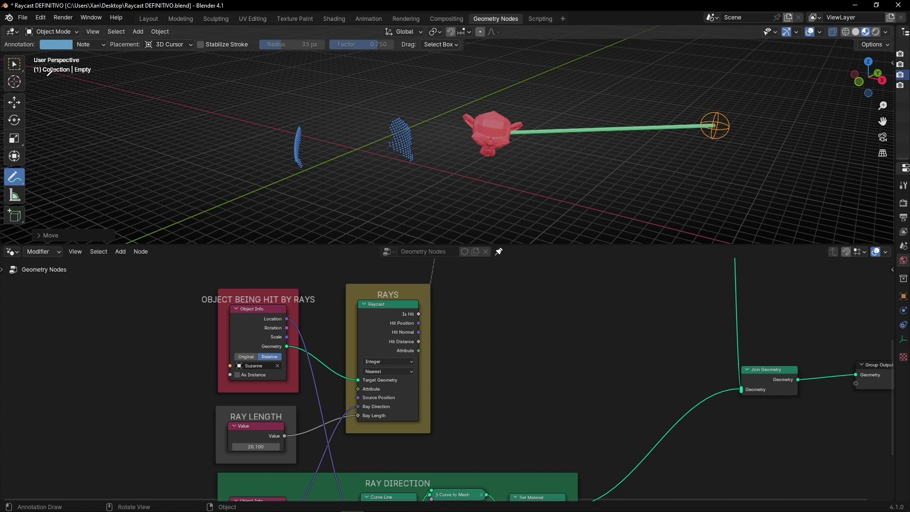
# - Delete Suzanne and add a UV Sphere at the world origin
pyautogui.click(14, 63)
pyautogui.click(486, 130)
pyautogui.press('Delete')
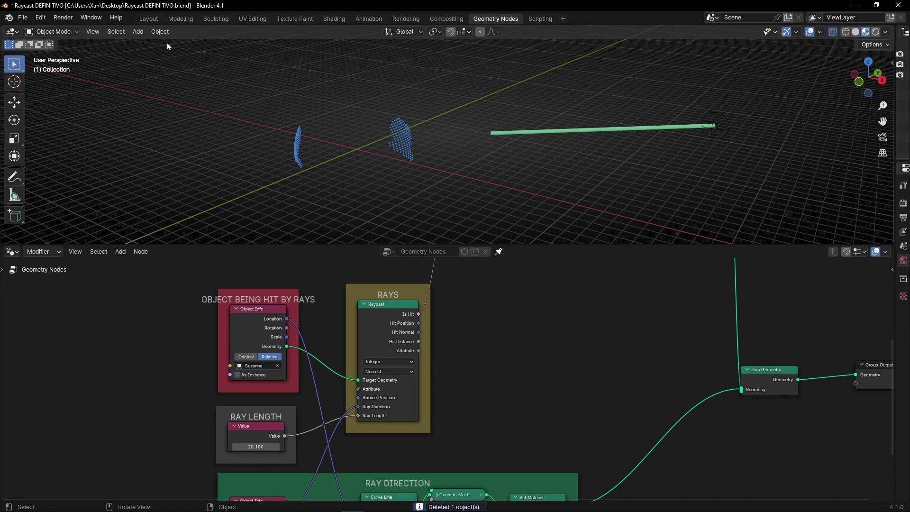
pyautogui.click(138, 32)
pyautogui.moveTo(147, 42)
pyautogui.click(256, 72)
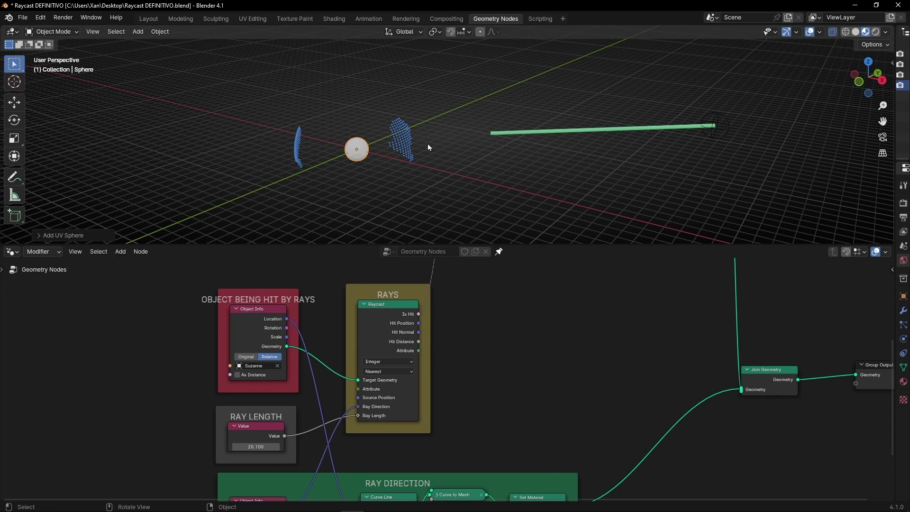
# - Replace Suzanne with the new sphere as the Object Info node's object in the Object Being Hit By Rays frame
pyautogui.click(278, 366)
pyautogui.click(277, 366)
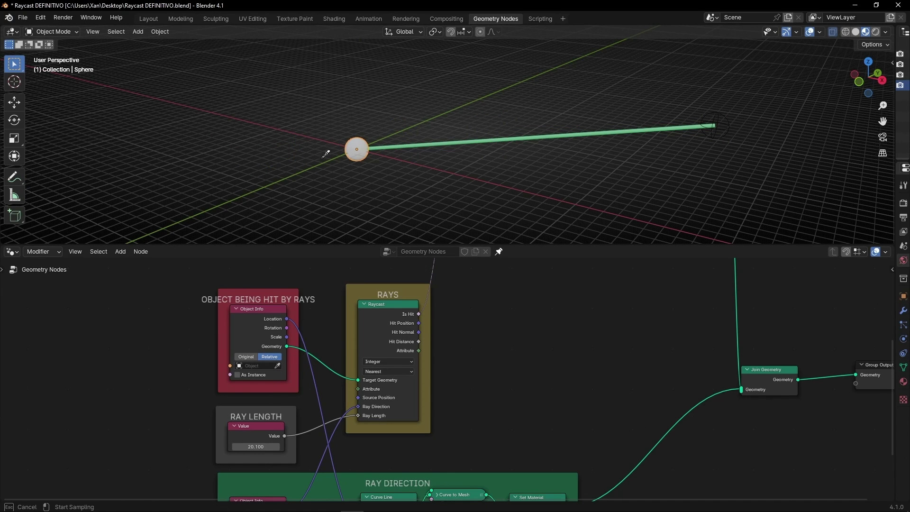
pyautogui.click(359, 151)
# - Move the sphere away from the origin along the ray toward the Empty, scale it up several times, and reposition it
pyautogui.press('g')
pyautogui.click(551, 151)
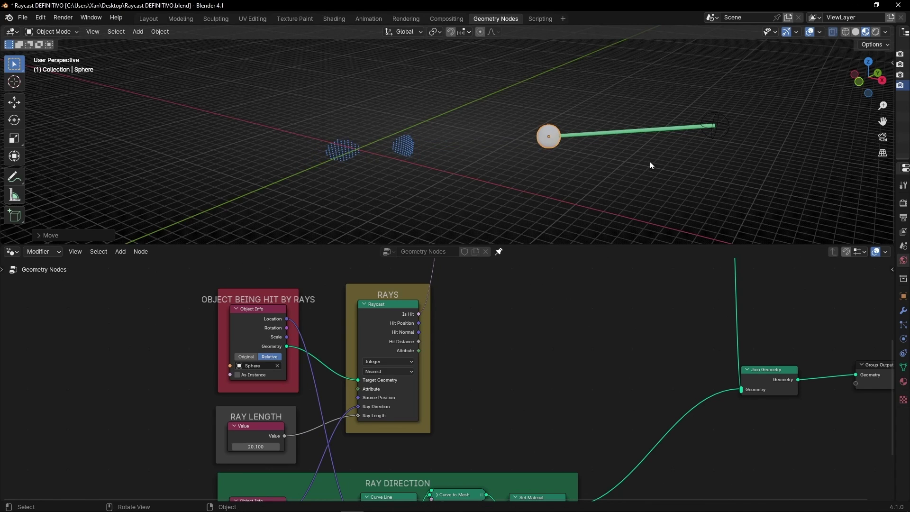
pyautogui.press('s')
pyautogui.click(53, 165)
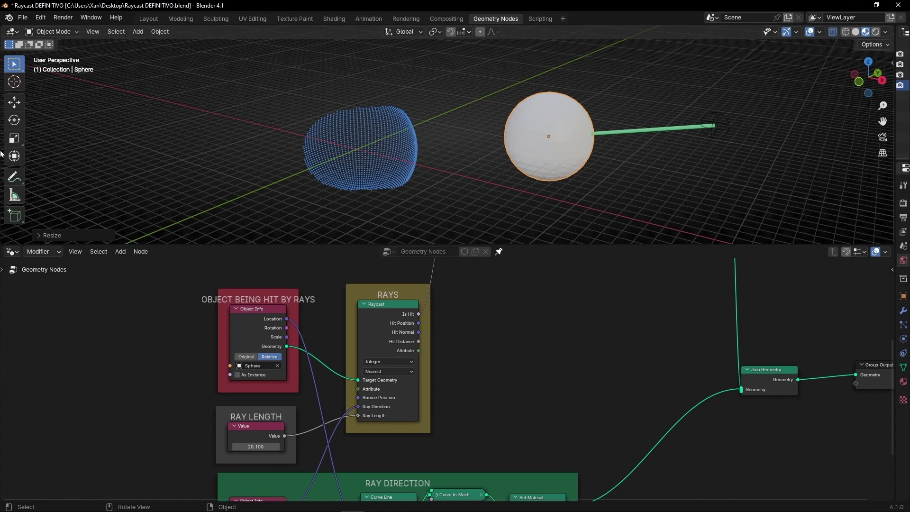
pyautogui.press('g')
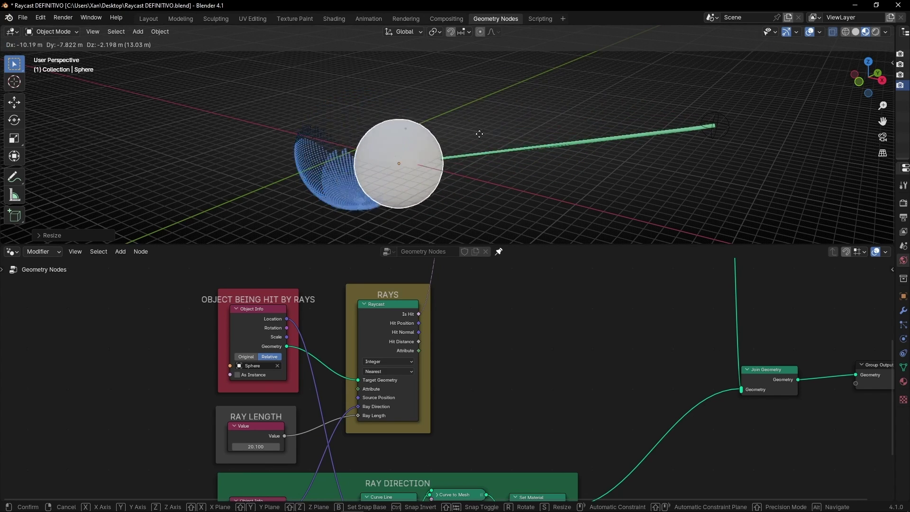
pyautogui.click(493, 133)
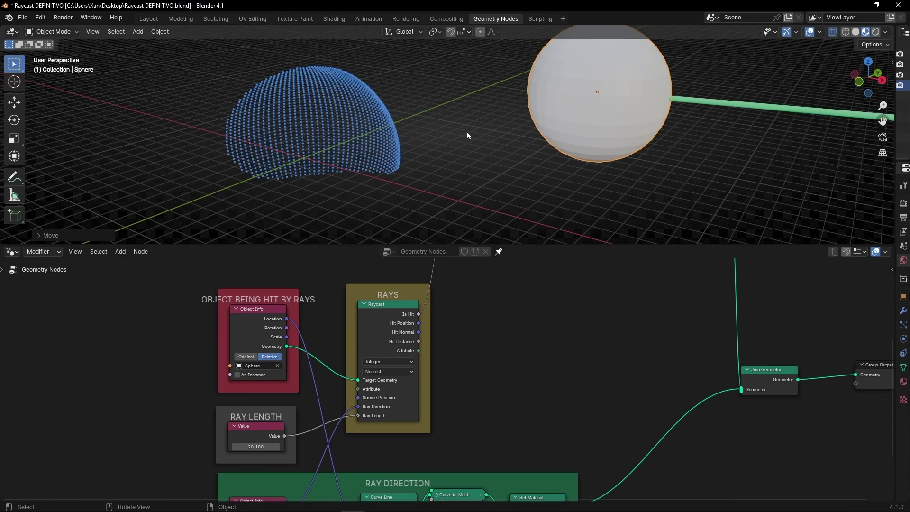
# - Remove the Instance on Points, Set Position and small UV Sphere nodes from the Caster frame, keeping the remaining nodes linked
pyautogui.moveTo(529, 290); pyautogui.dragTo(441, 471, button='middle')
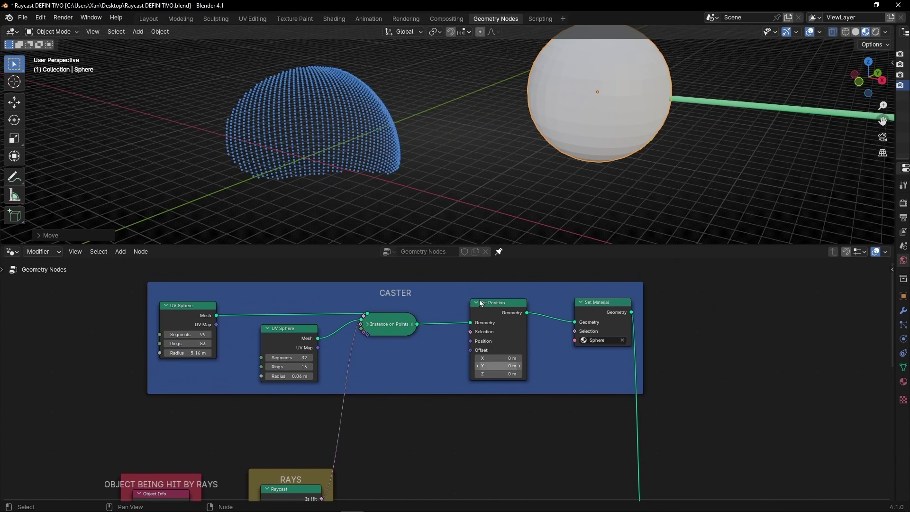
pyautogui.click(401, 322)
pyautogui.hotkey('ctrl', 'x')
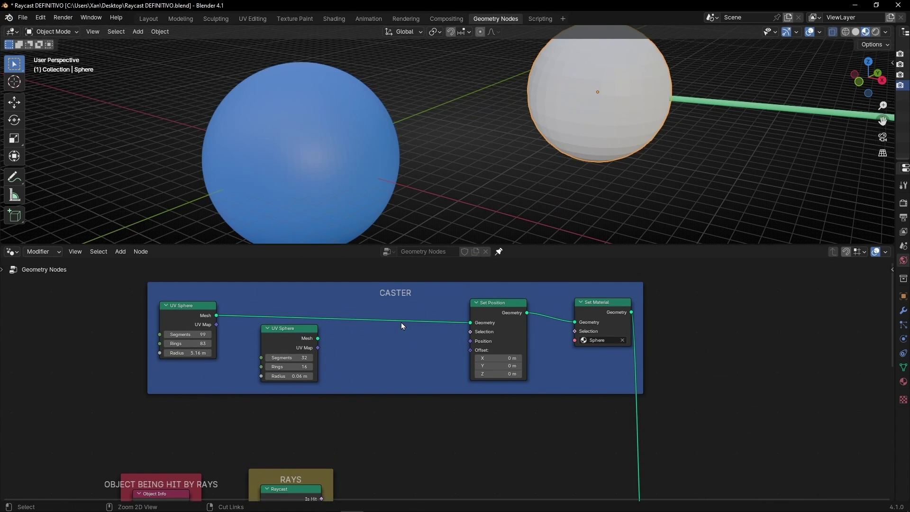
pyautogui.click(492, 325)
pyautogui.hotkey('ctrl', 'x')
pyautogui.click(281, 336)
pyautogui.hotkey('ctrl', 'x')
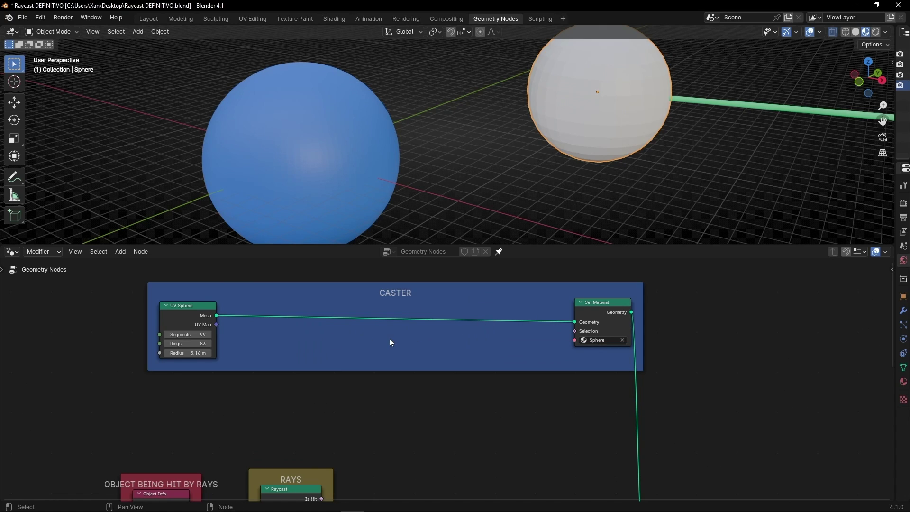
# - Insert a Mesh to Curve node between the UV Sphere and Set Material nodes, and select the resulting wireframe object
pyautogui.hotkey('shift', 'a')
pyautogui.write('mesh to')
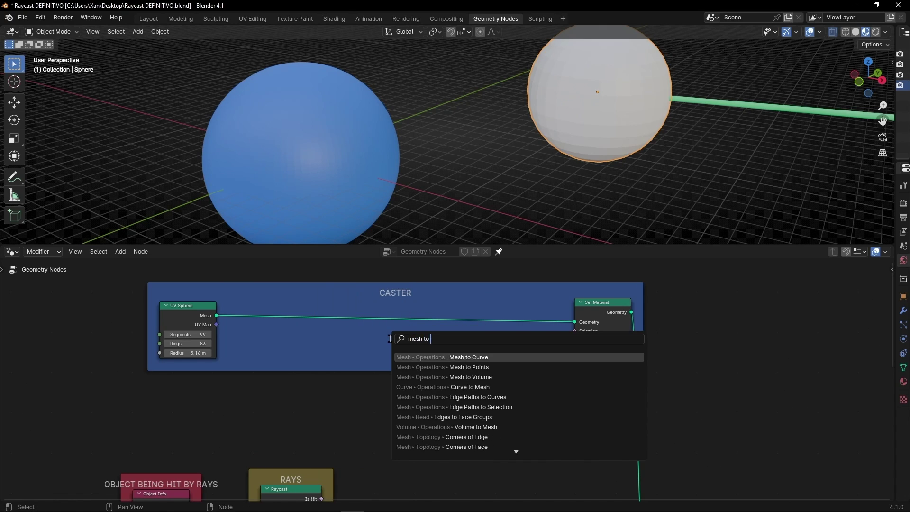
pyautogui.press('Return')
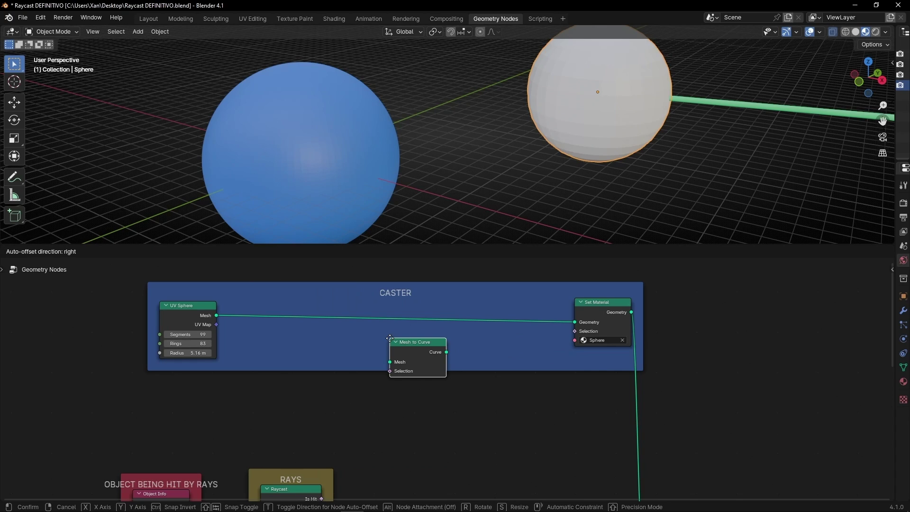
pyautogui.click(320, 312)
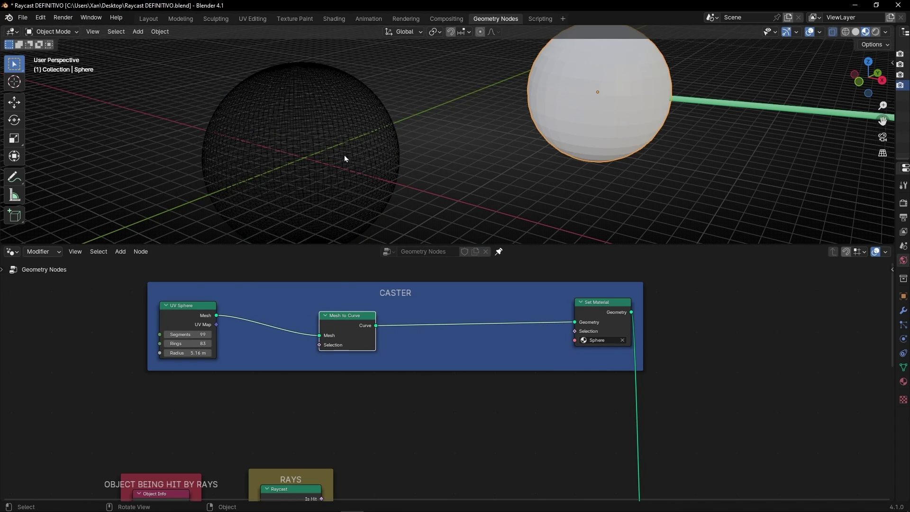
pyautogui.click(345, 143)
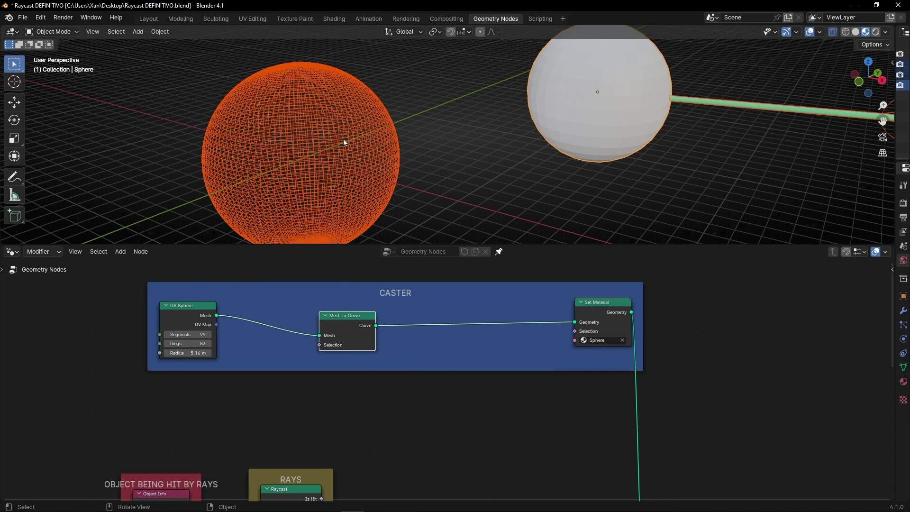
# - Connect the Raycast node's Is Hit output to the Mesh to Curve Selection input, and deselect everything in the scene
pyautogui.scroll(3, 306, 342)
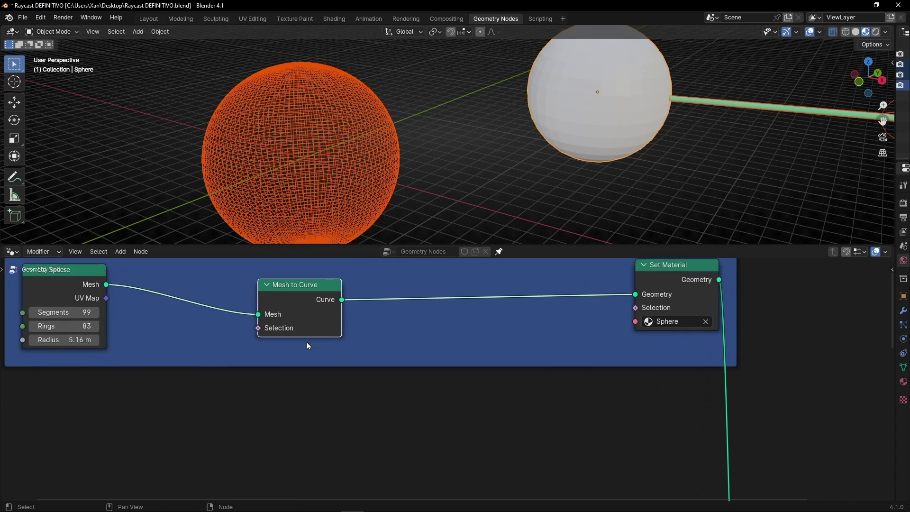
pyautogui.moveTo(307, 343); pyautogui.dragTo(478, 353, button='middle')
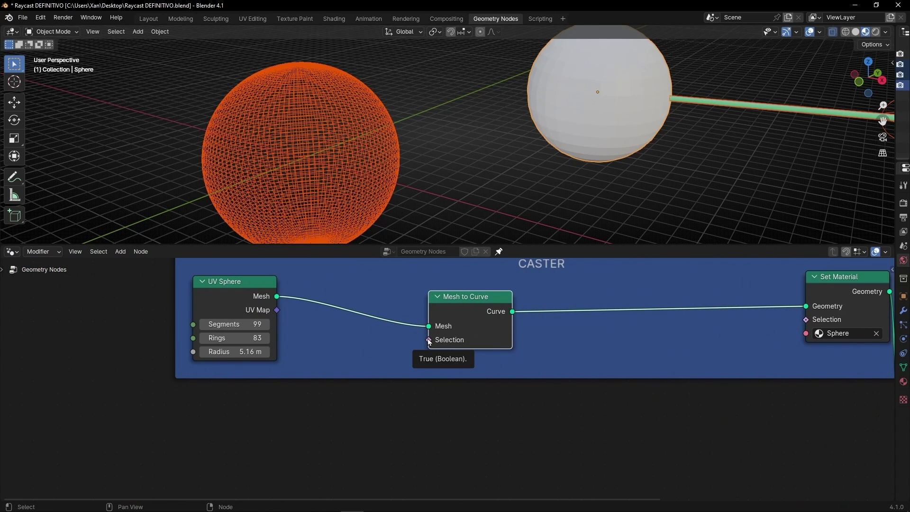
pyautogui.moveTo(382, 452); pyautogui.dragTo(366, 369, button='middle')
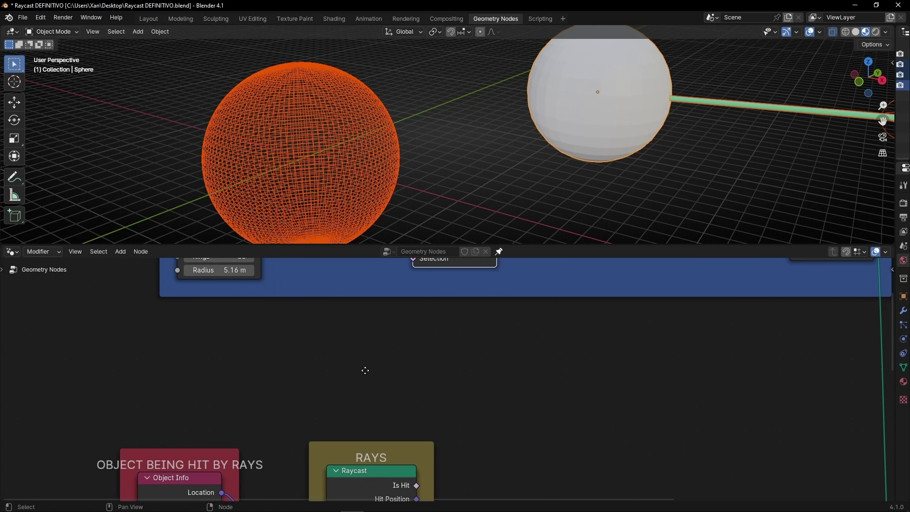
pyautogui.click(416, 485)
pyautogui.moveTo(418, 487); pyautogui.dragTo(408, 321)
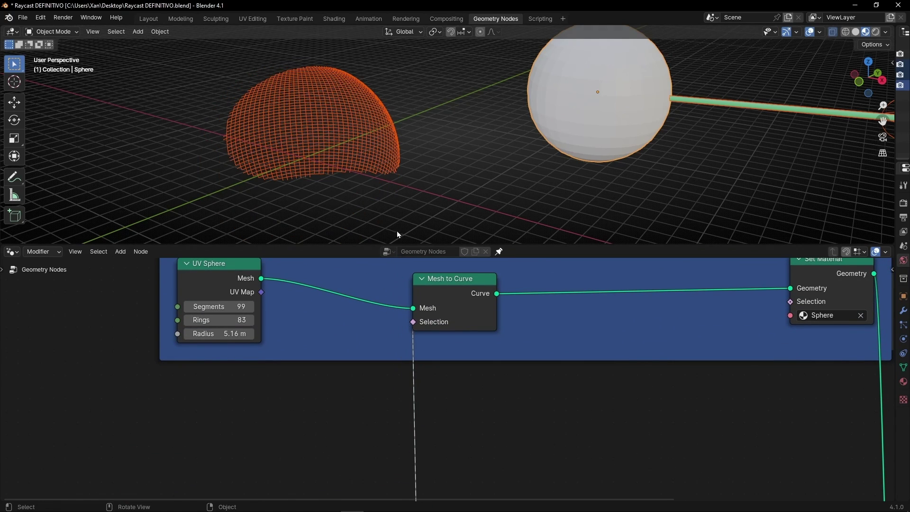
pyautogui.click(445, 146)
pyautogui.moveTo(444, 146)
pyautogui.mouseDown(button='middle')
pyautogui.moveTo(426, 145)
pyautogui.moveTo(450, 147)
pyautogui.mouseUp(button='middle')
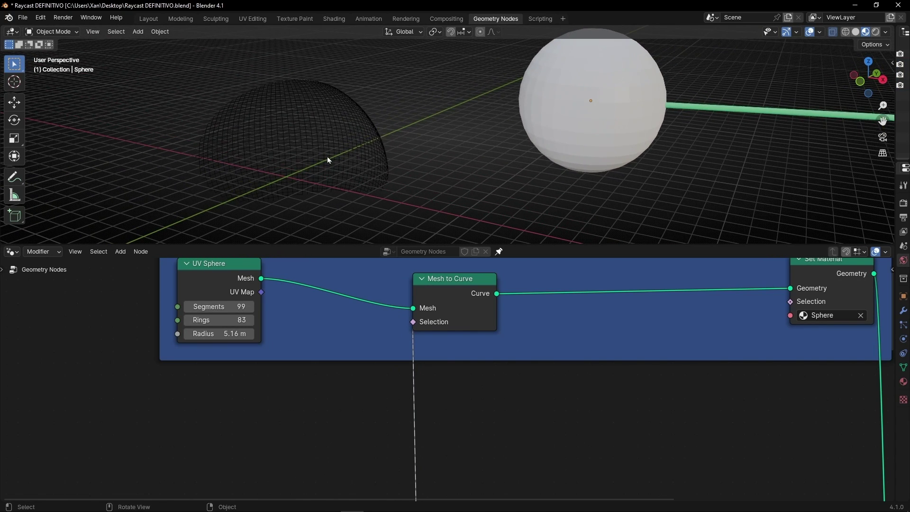
# - Insert a Curve to Mesh node between the Mesh to Curve and Set Material nodes
pyautogui.scroll(-2, 435, 303)
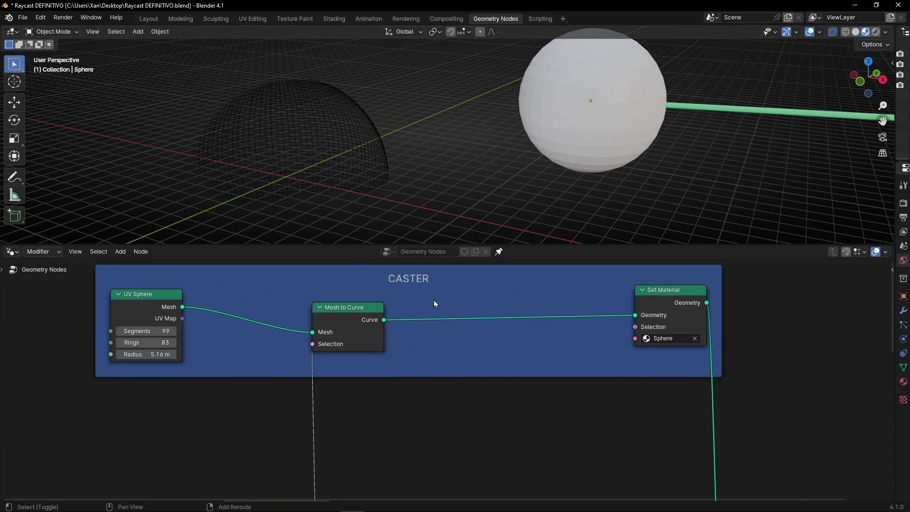
pyautogui.hotkey('shift', 'a')
pyautogui.write('curve to m')
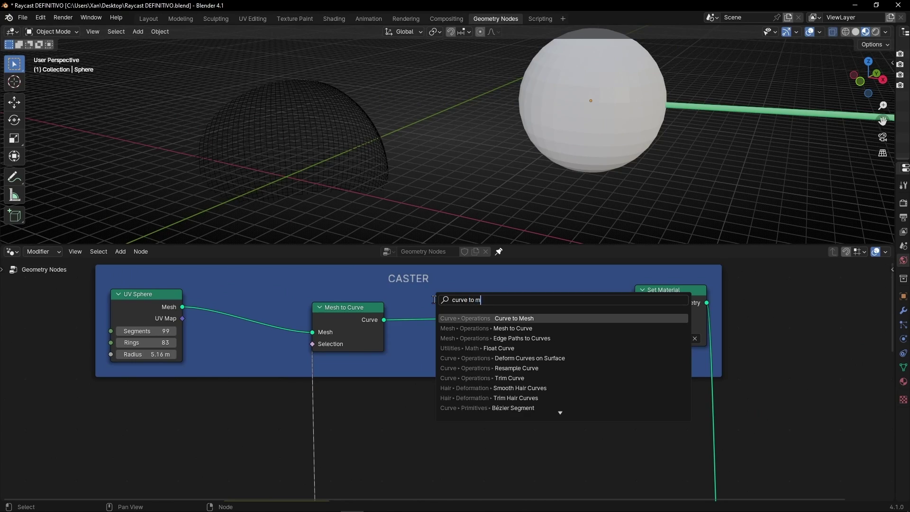
pyautogui.press('Return')
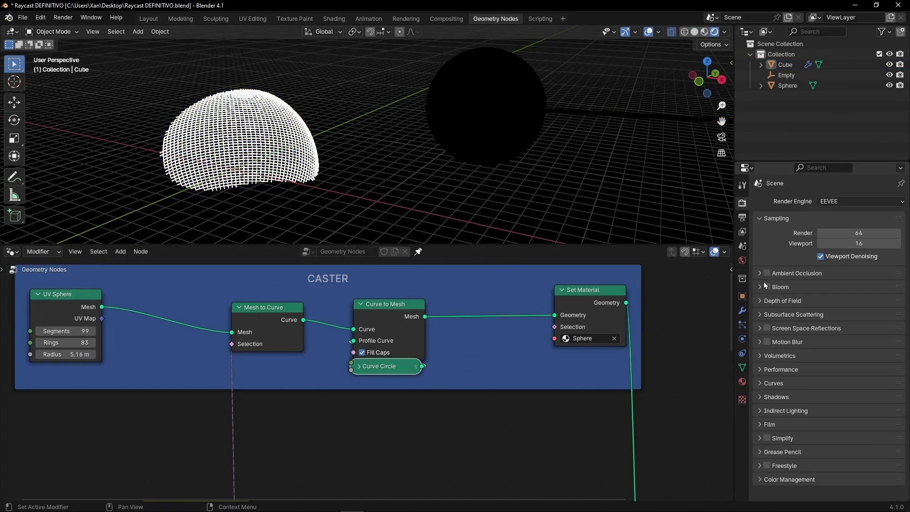
# - Enable Bloom for the EEVEE render, and move the UV Sphere and Mesh to Curve nodes into a tidier row
pyautogui.click(767, 287)
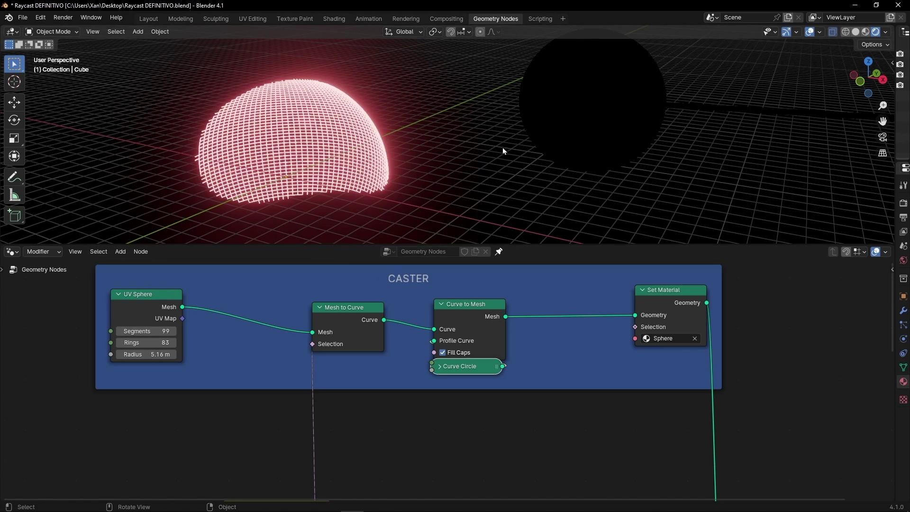
pyautogui.moveTo(146, 294); pyautogui.dragTo(197, 286)
pyautogui.moveTo(331, 344)
pyautogui.mouseDown()
pyautogui.moveTo(328, 331)
pyautogui.moveTo(335, 332)
pyautogui.mouseUp()
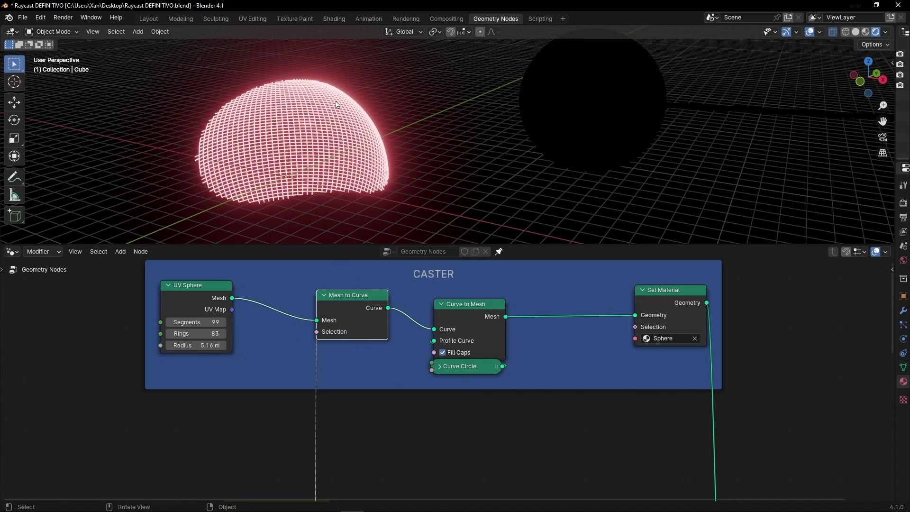
# - Maximize the 3D view, move the black sphere around beside the glowing grid, and scale it down
pyautogui.hotkey('ctrl', 'space')
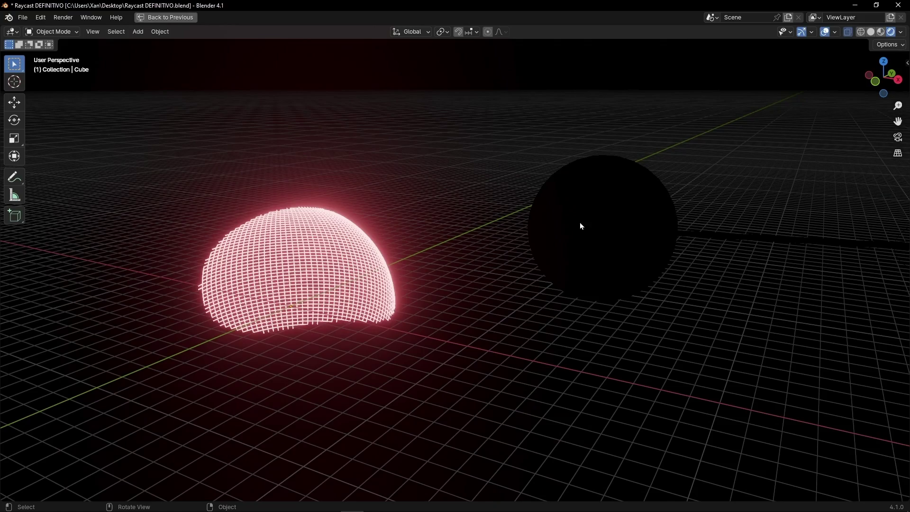
pyautogui.click(581, 226)
pyautogui.press('g')
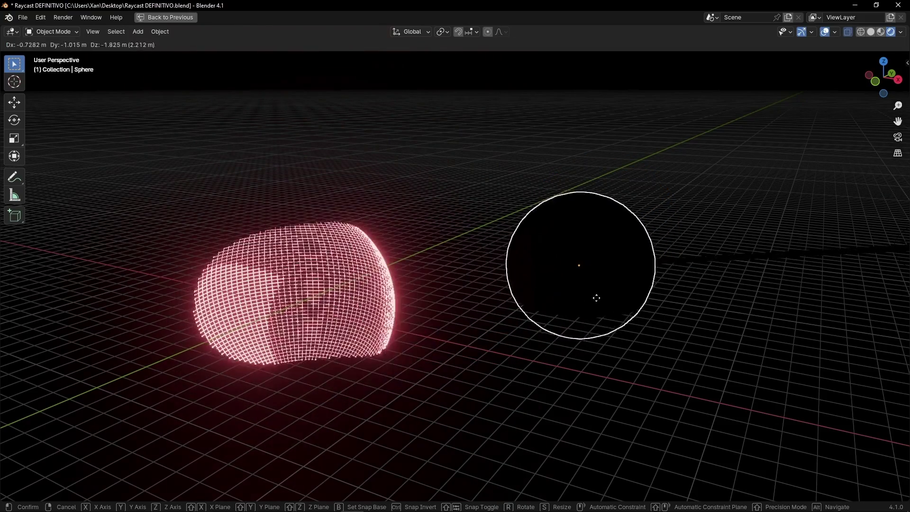
pyautogui.click(664, 272)
pyautogui.press('s')
pyautogui.click(660, 271)
# - Move the Empty repeatedly around the sphere to steer the rays, leaving it slightly above and beyond the sphere
pyautogui.scroll(-4, 661, 272)
pyautogui.click(653, 260)
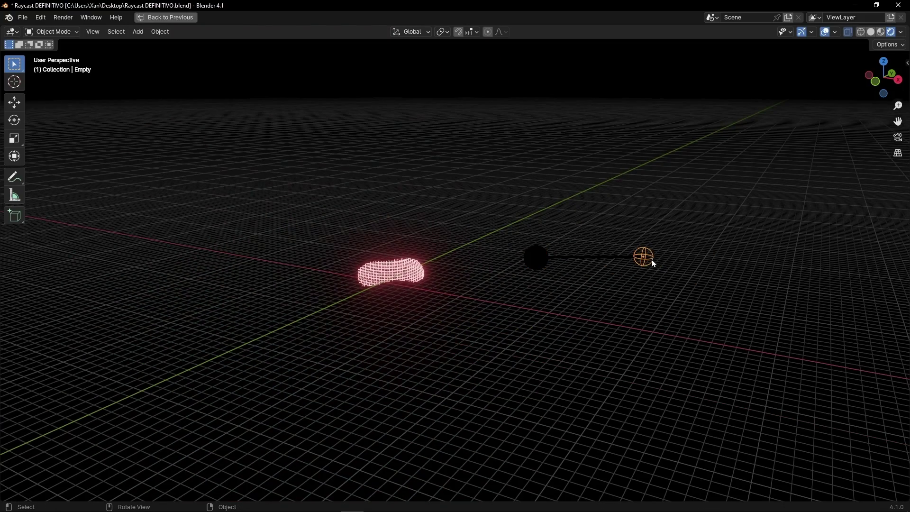
pyautogui.press('g')
pyautogui.click(630, 250)
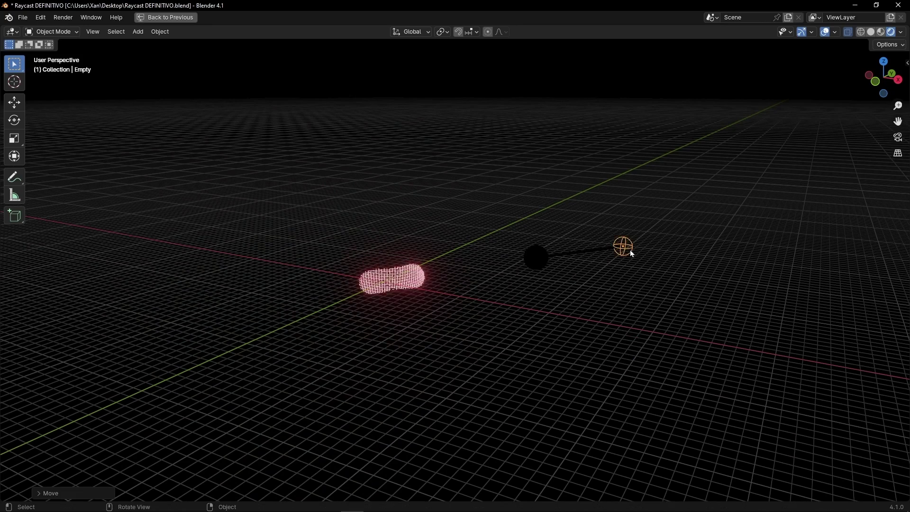
pyautogui.scroll(4, 622, 275)
pyautogui.press('g')
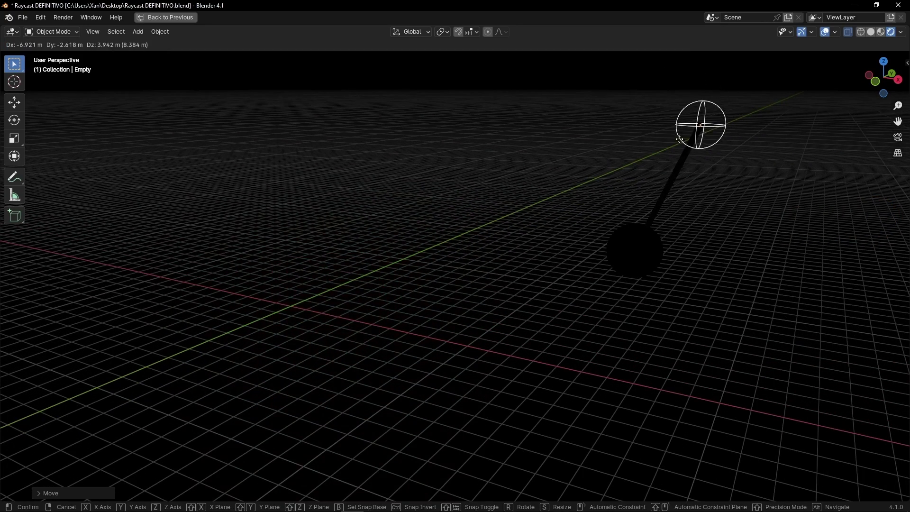
pyautogui.click(743, 273)
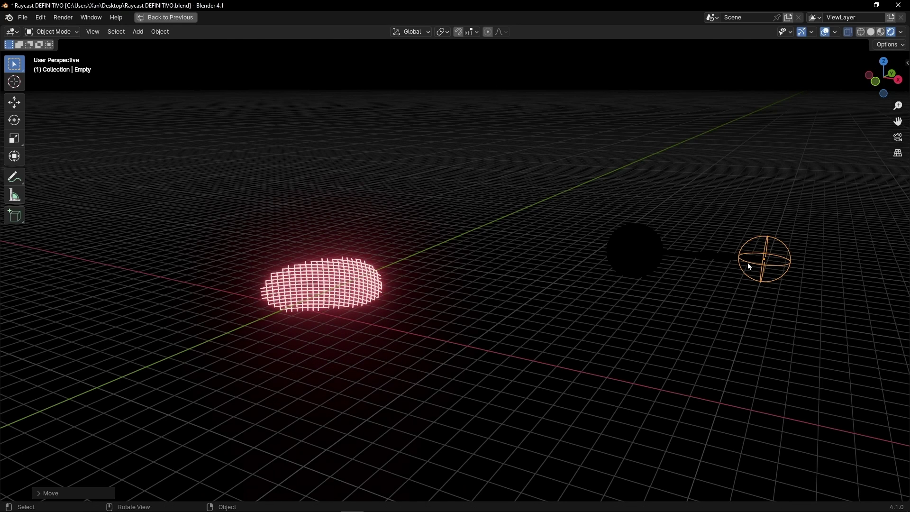
pyautogui.press('g')
pyautogui.click(753, 230)
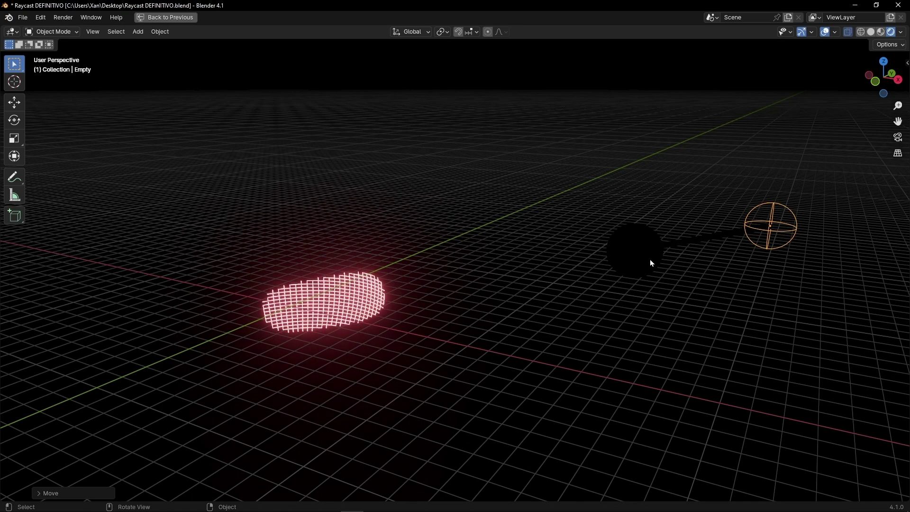
# - Scale the sphere up to about 3.74 m in diameter
pyautogui.click(652, 262)
pyautogui.press('s')
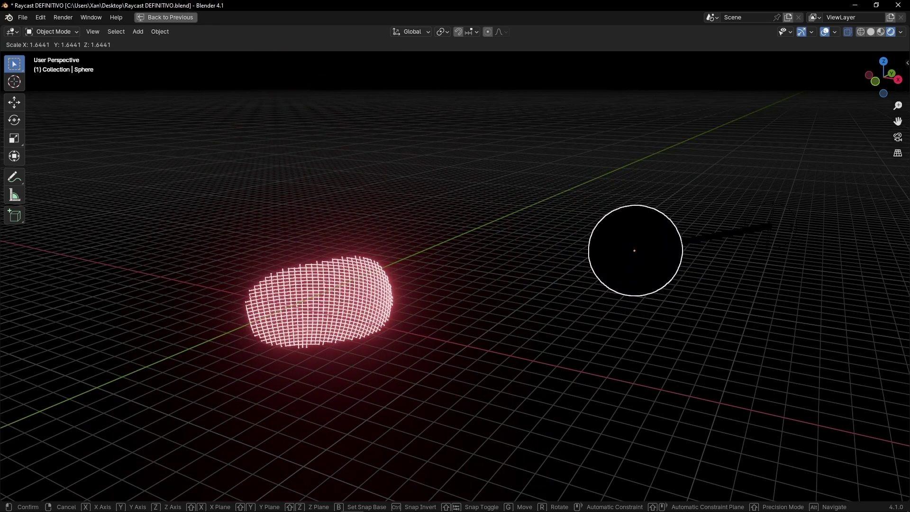
pyautogui.click(587, 324)
# - Restore the split layout and lower the Value node feeding the Raycast node's Ray Length
pyautogui.hotkey('ctrl', 'space')
pyautogui.moveTo(363, 396); pyautogui.dragTo(559, 383, button='middle')
pyautogui.moveTo(327, 223); pyautogui.dragTo(356, 147, button='middle')
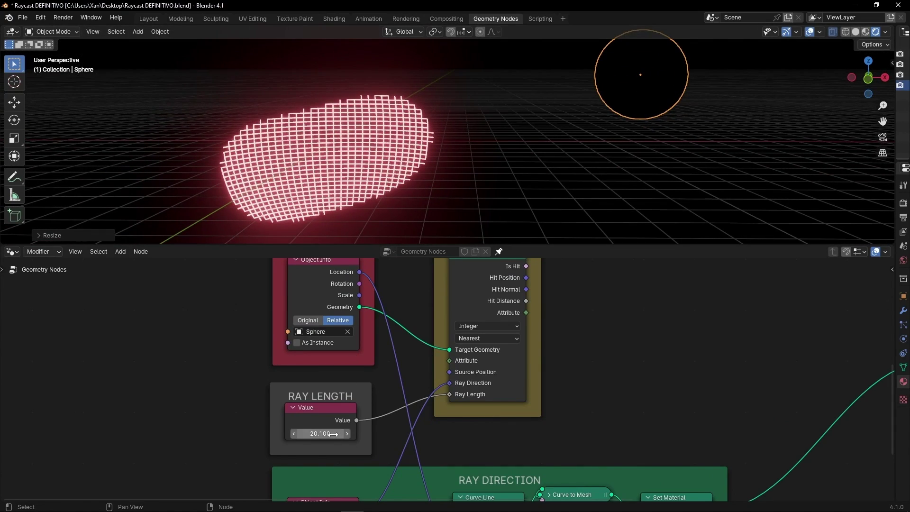
pyautogui.moveTo(333, 434); pyautogui.dragTo(292, 435)
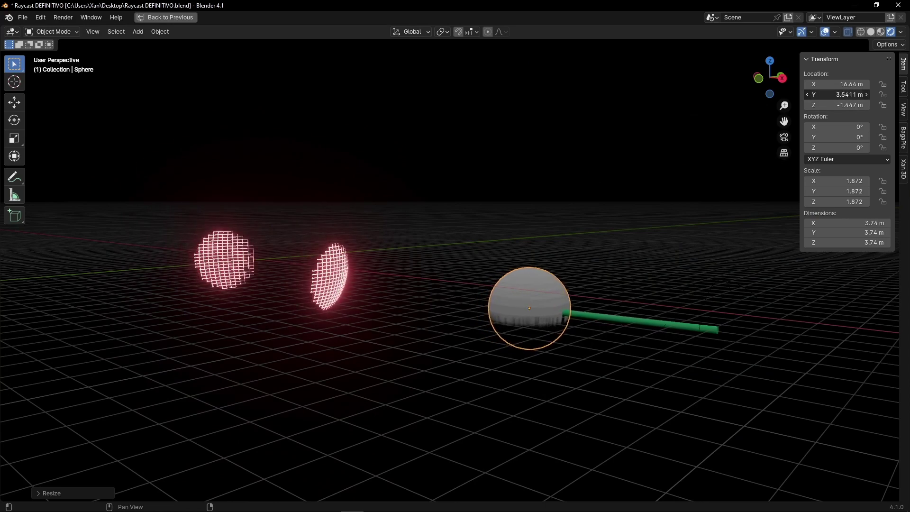
# - Shift the sphere to Y 2.7411 m and Z -1.037 m, and scale it up to 2.191
pyautogui.moveTo(833, 94)
pyautogui.mouseDown()
pyautogui.moveTo(854, 95)
pyautogui.moveTo(806, 94)
pyautogui.moveTo(849, 105)
pyautogui.moveTo(797, 104)
pyautogui.moveTo(825, 105)
pyautogui.mouseUp()
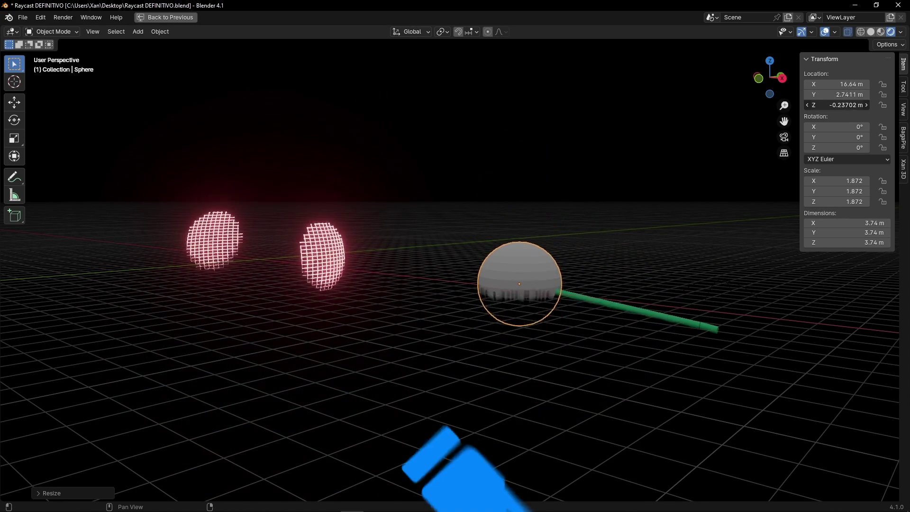
pyautogui.press('s')
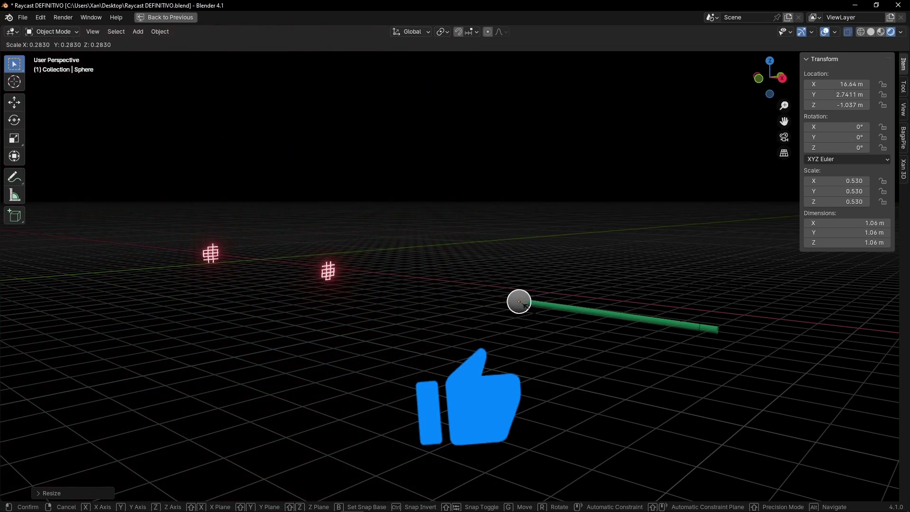
pyautogui.click(545, 314)
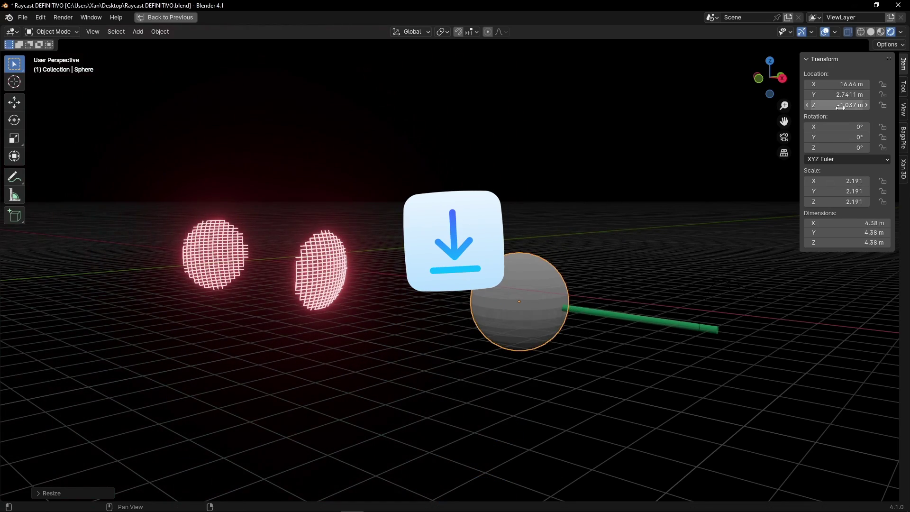